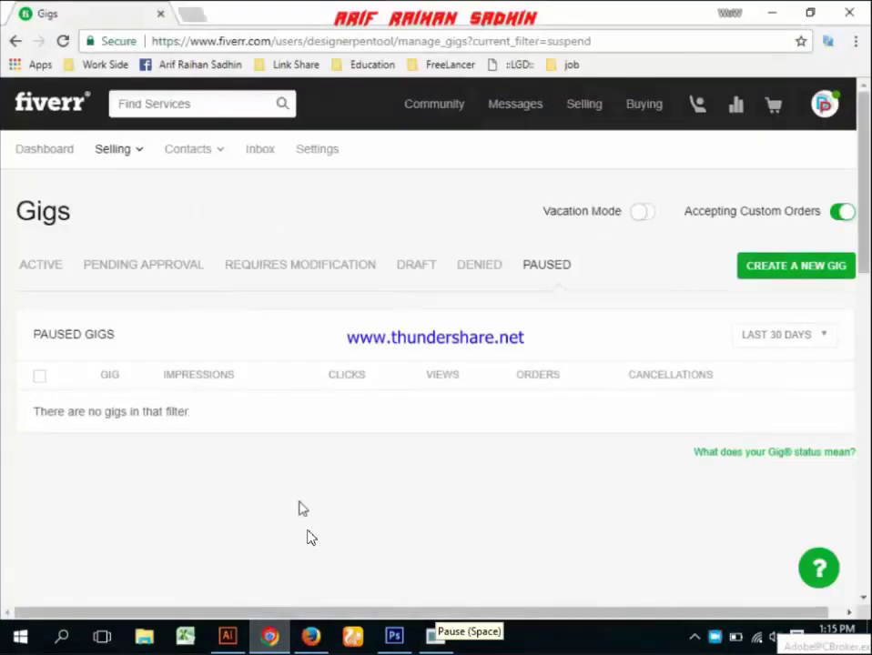
Step: Use the avatar menu to reach the profile and open the CREATE A NEW GIG form
click(823, 103)
click(566, 444)
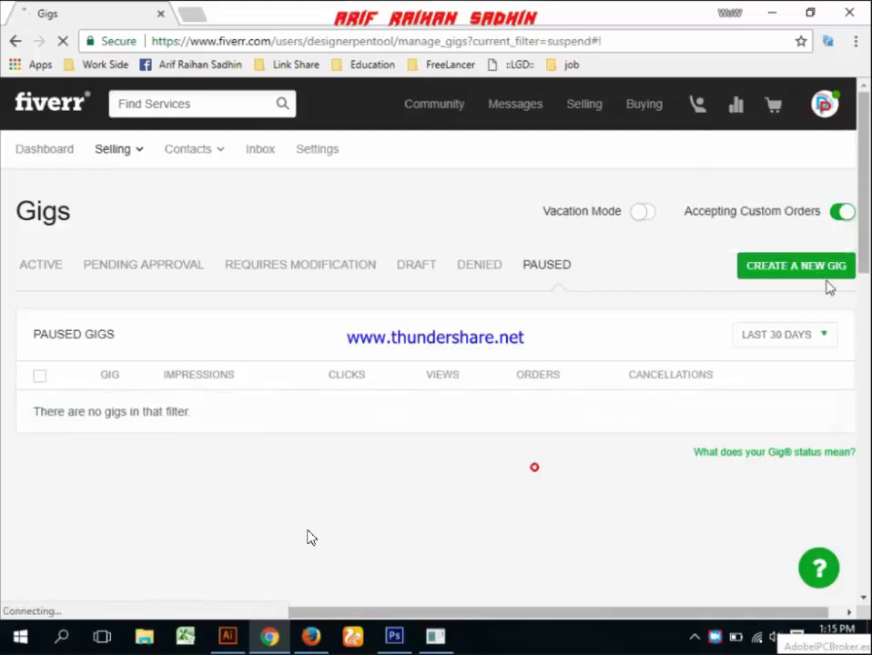
click(824, 103)
click(761, 194)
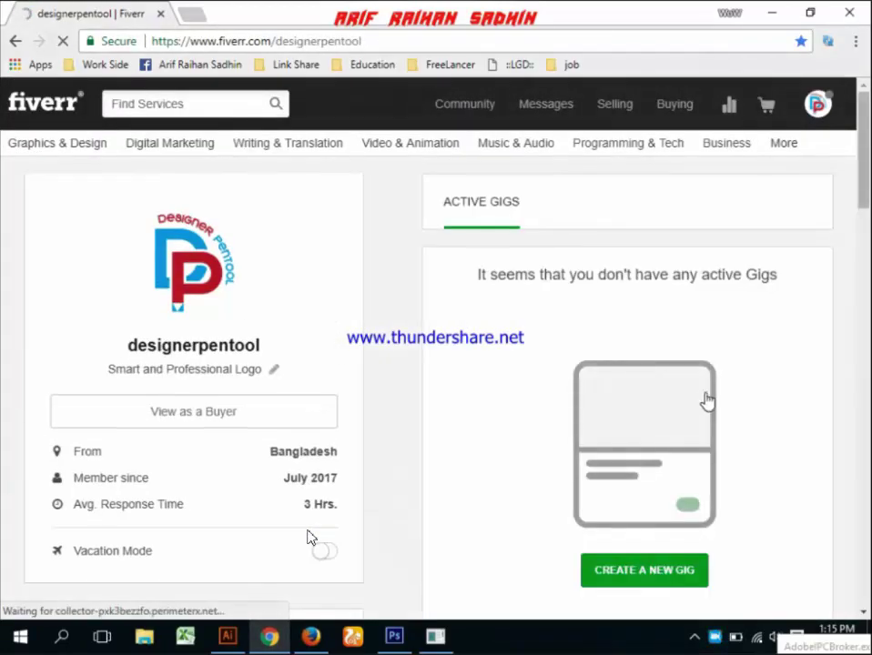
scroll(755, 407, down, 3)
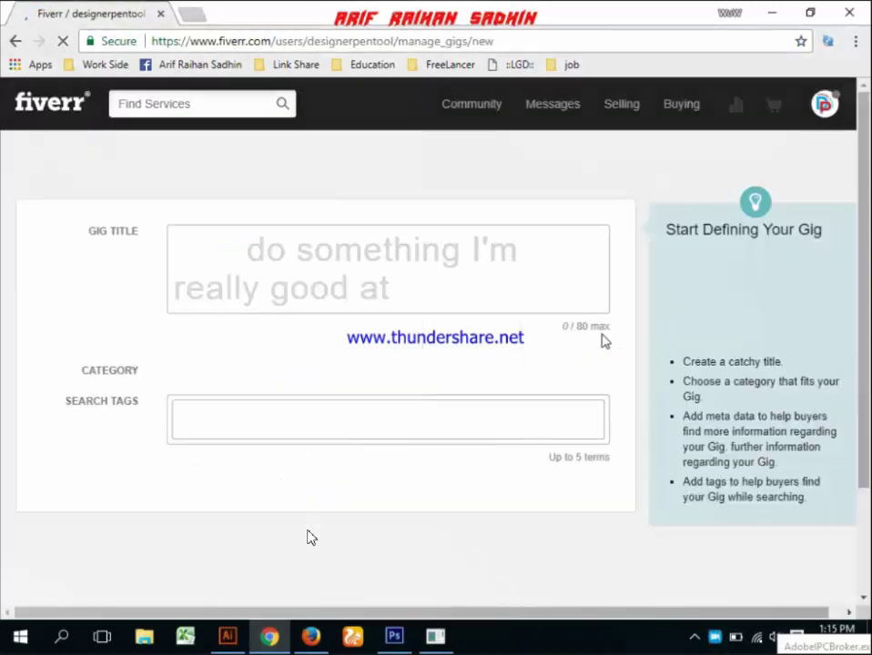
Step: Open the Fiverr homepage in a new browser tab from the fiverr logo link
click(312, 273)
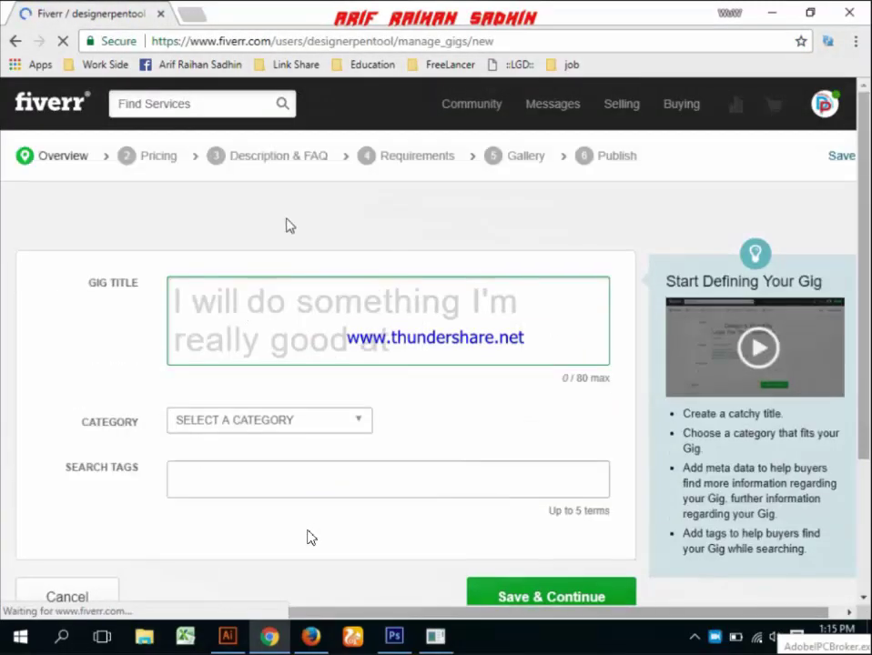
right_click(564, 119)
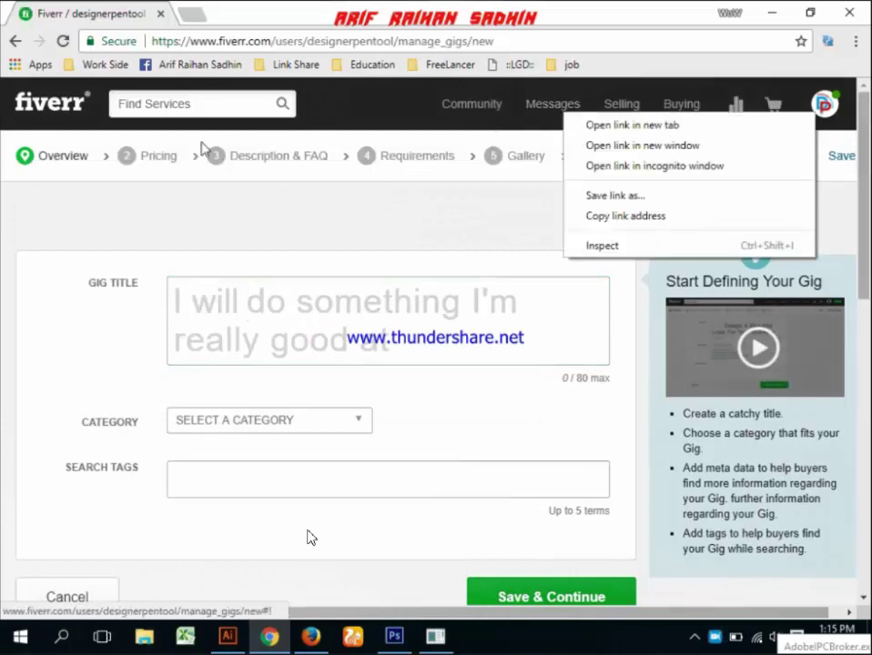
click(580, 180)
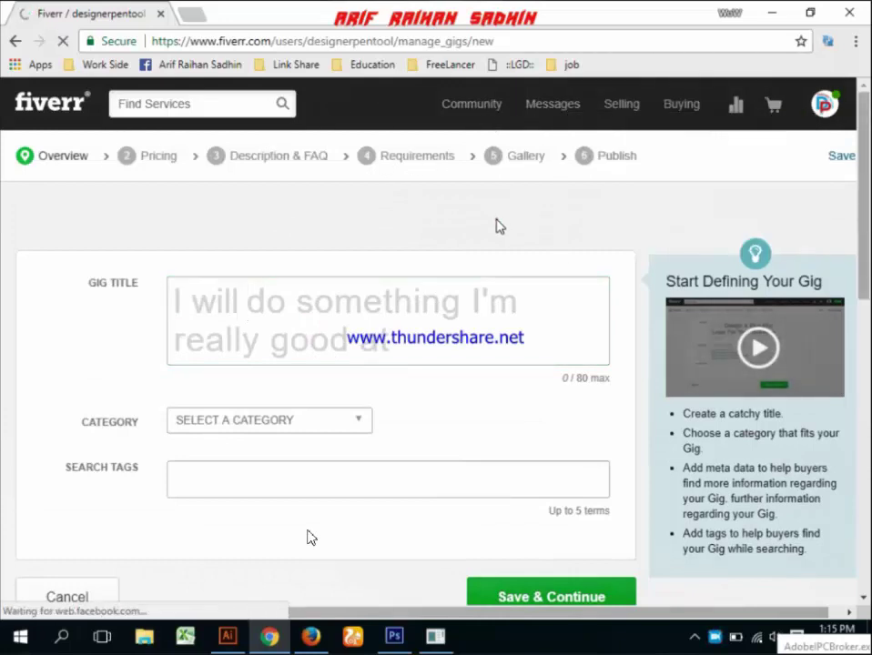
right_click(53, 106)
click(81, 121)
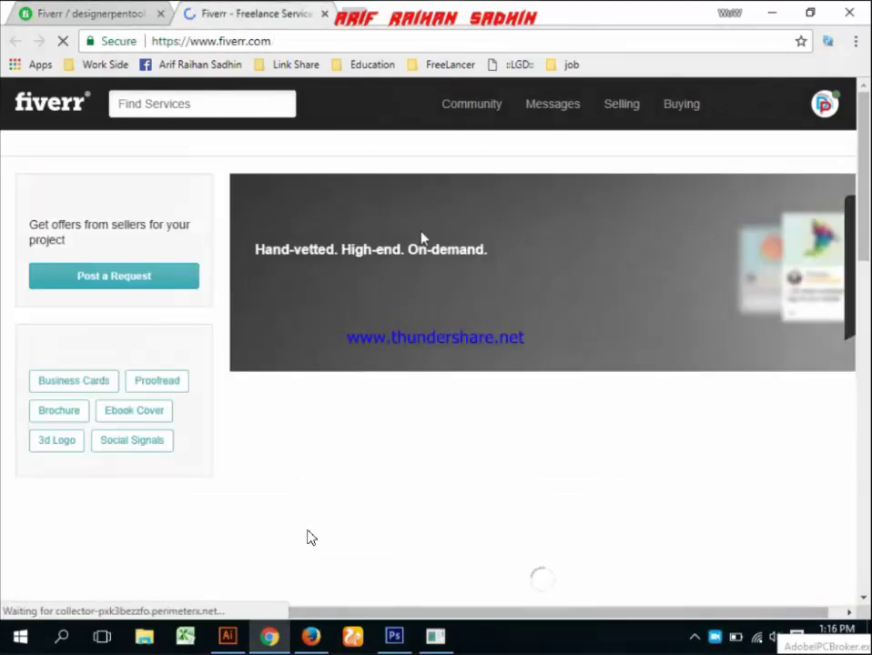
Step: Browse other sellers' gig cards on the Fiverr homepage
scroll(532, 305, down, 3)
scroll(532, 308, down, 1)
scroll(532, 308, down, 2)
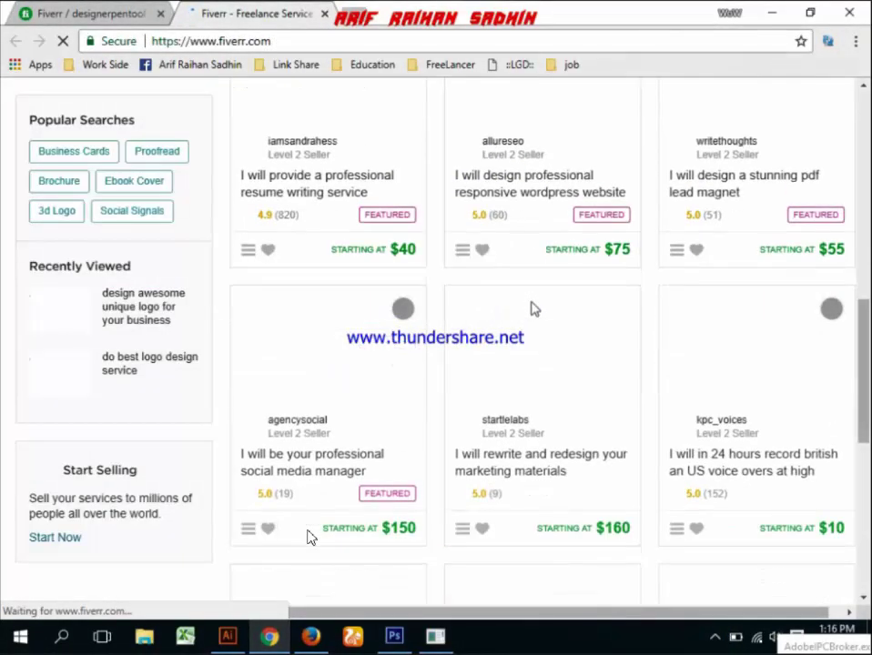
scroll(531, 308, up, 3)
scroll(531, 308, up, 3)
scroll(308, 537, down, 2)
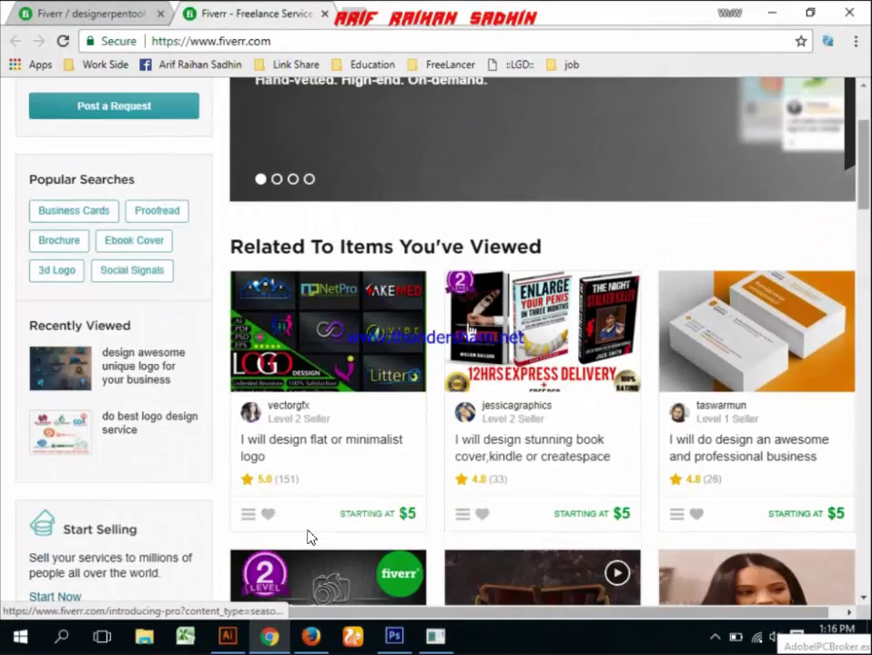
scroll(308, 537, down, 4)
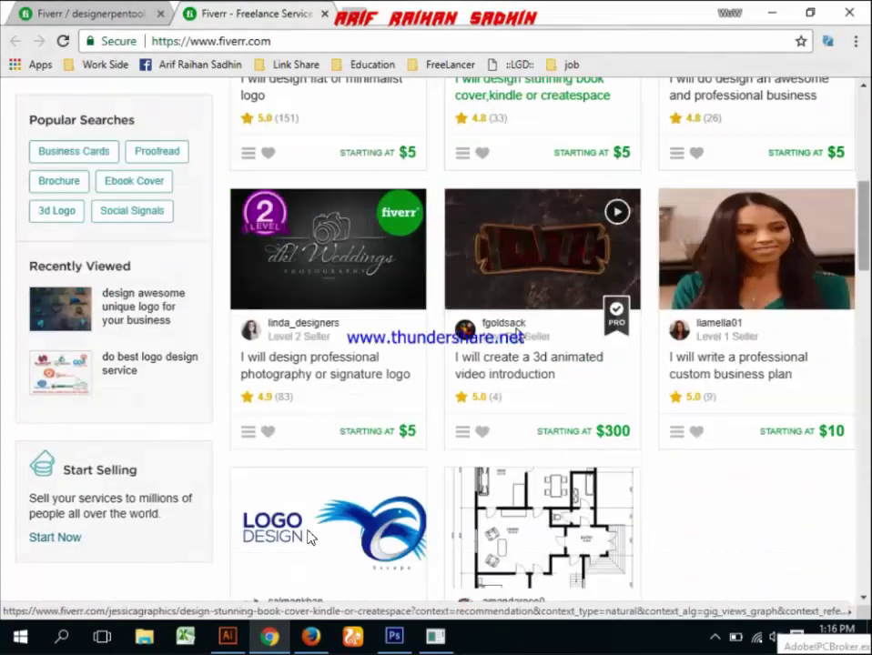
scroll(308, 537, down, 1)
scroll(553, 310, up, 4)
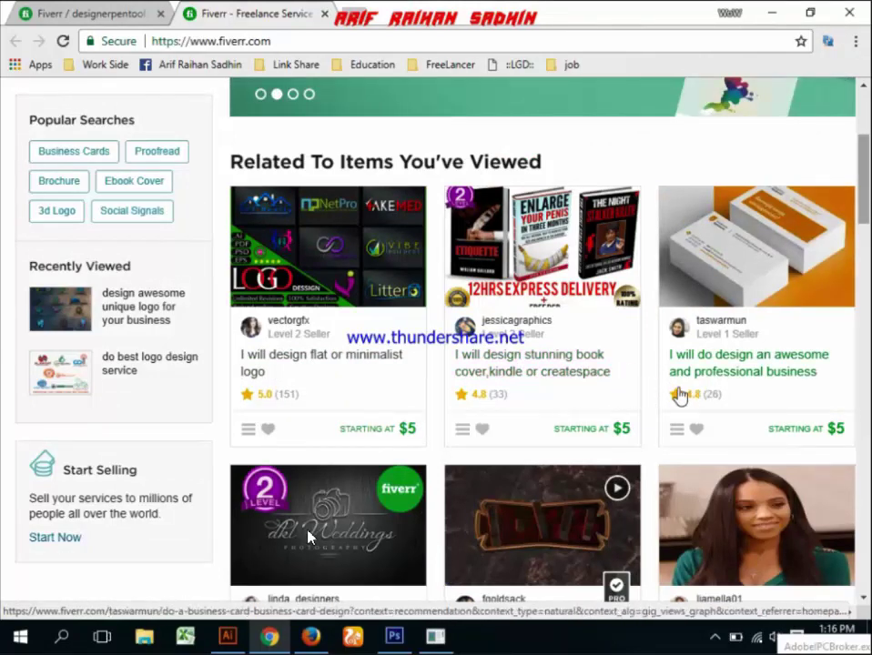
Step: Return to the new gig tab and place the cursor in the Gig Title box
scroll(776, 391, down, 3)
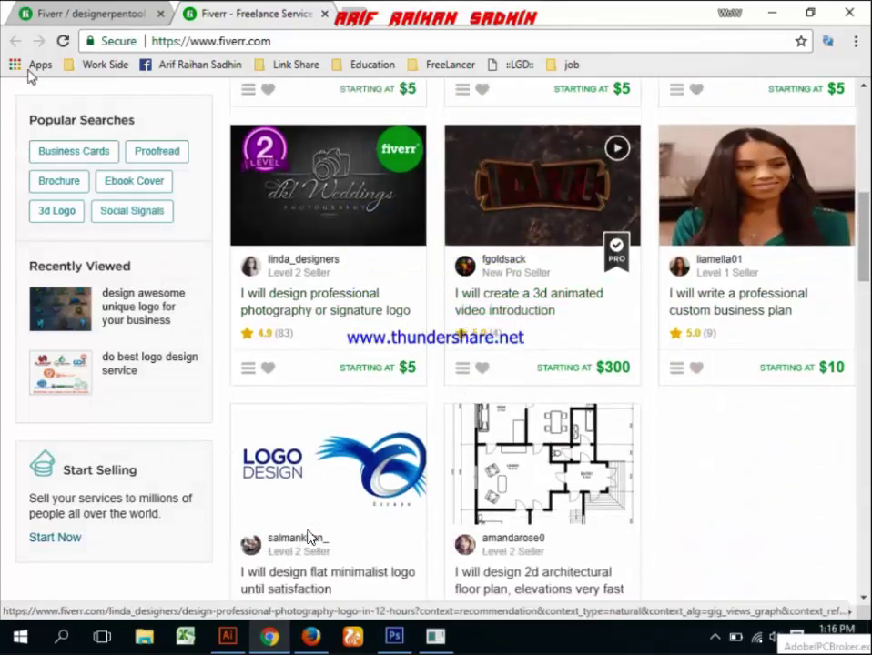
click(70, 15)
click(358, 328)
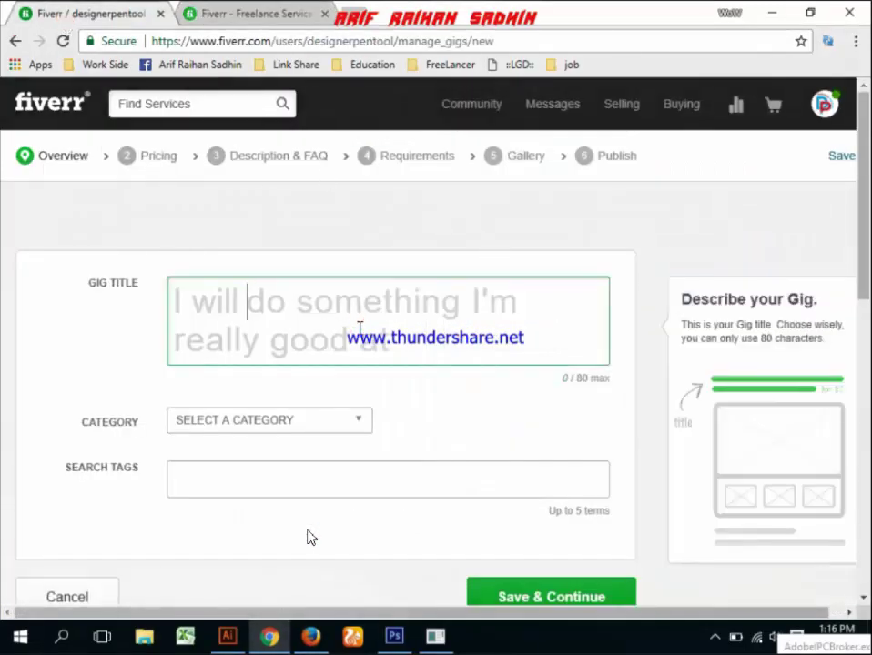
Step: Enter the title 'do all kinds of company logo for your busniss', correcting busniss to business
text(do )
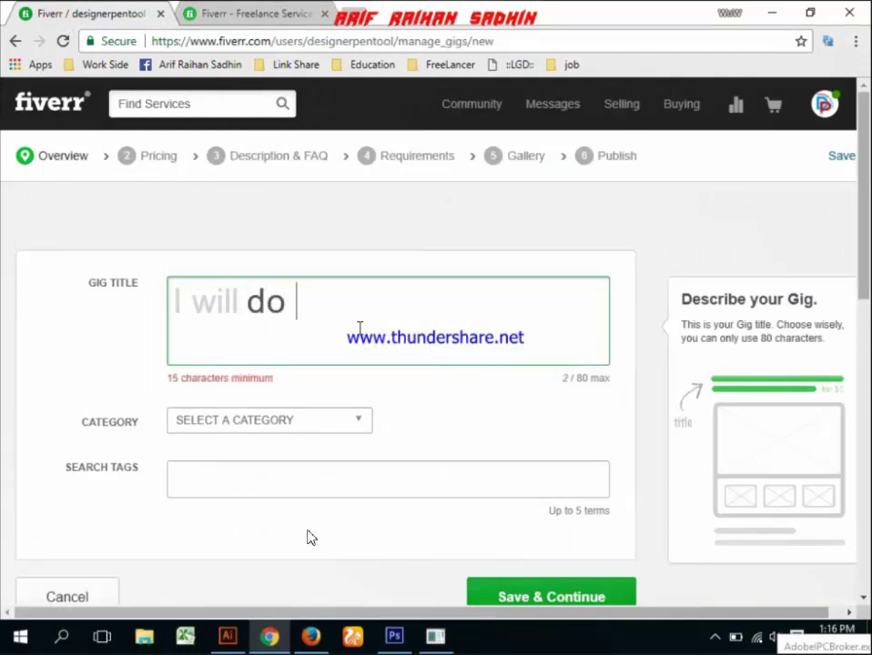
text(all )
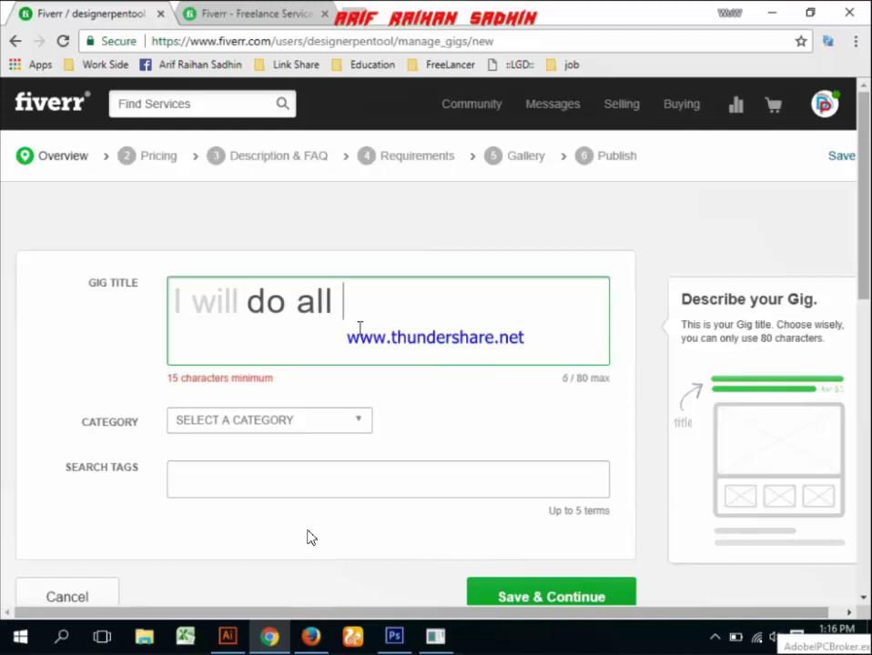
text(kinds )
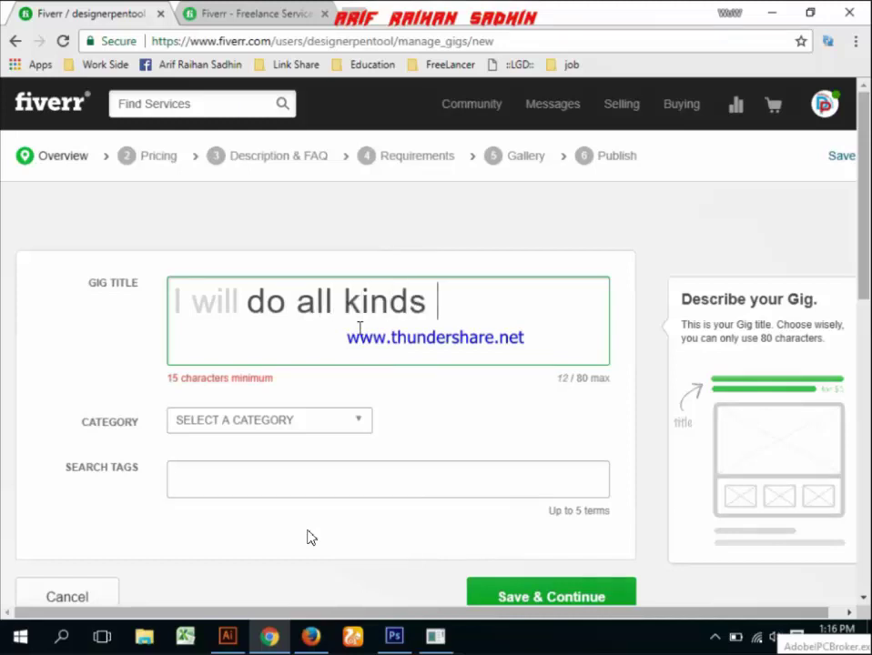
text(of com)
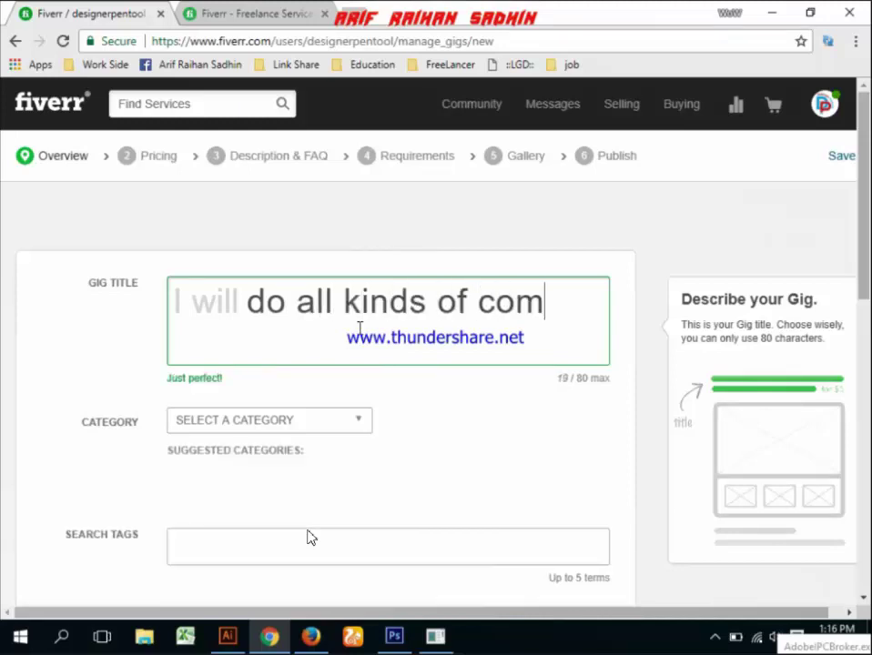
text(pany lo)
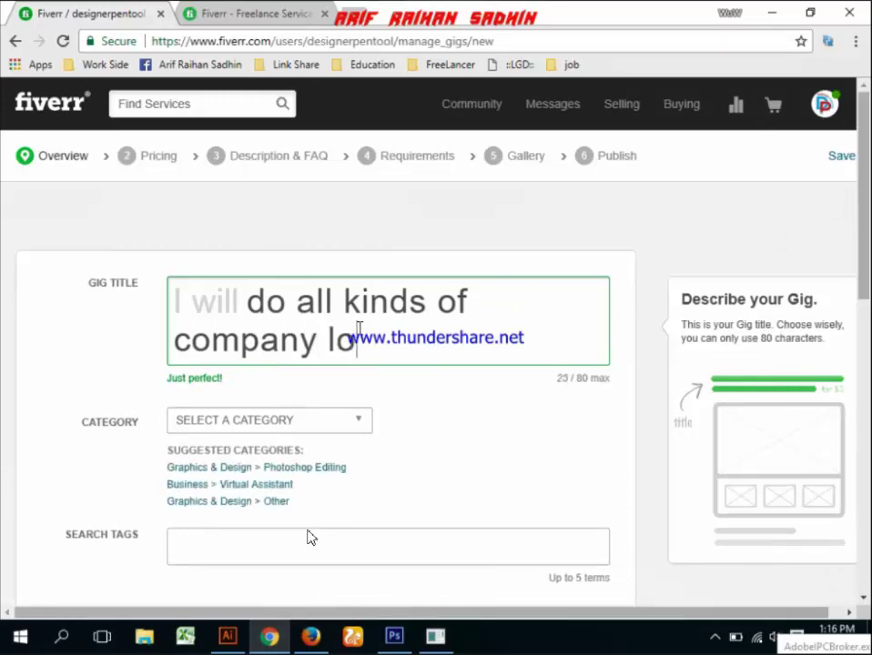
text(go for )
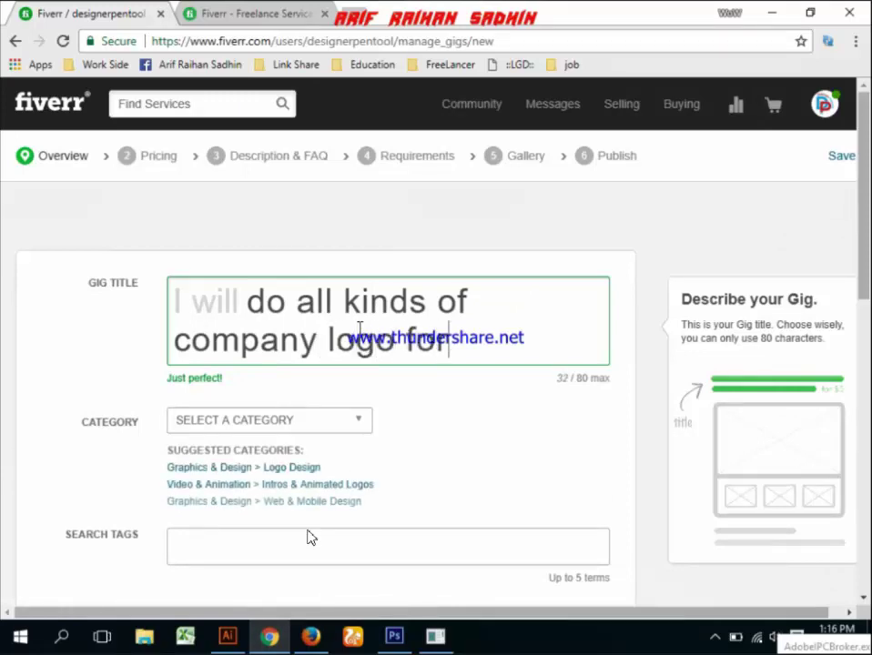
text(your b)
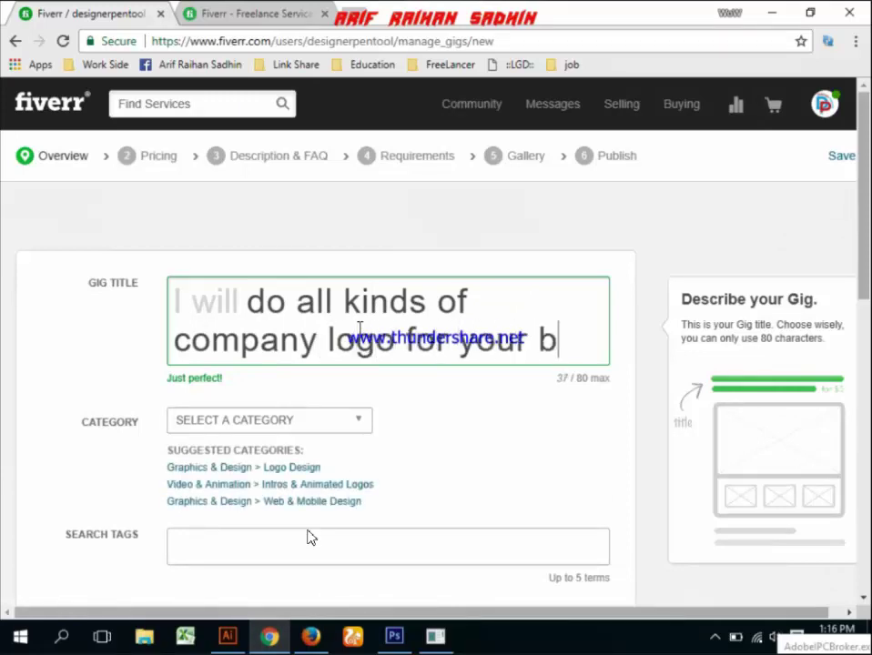
text(usnis)
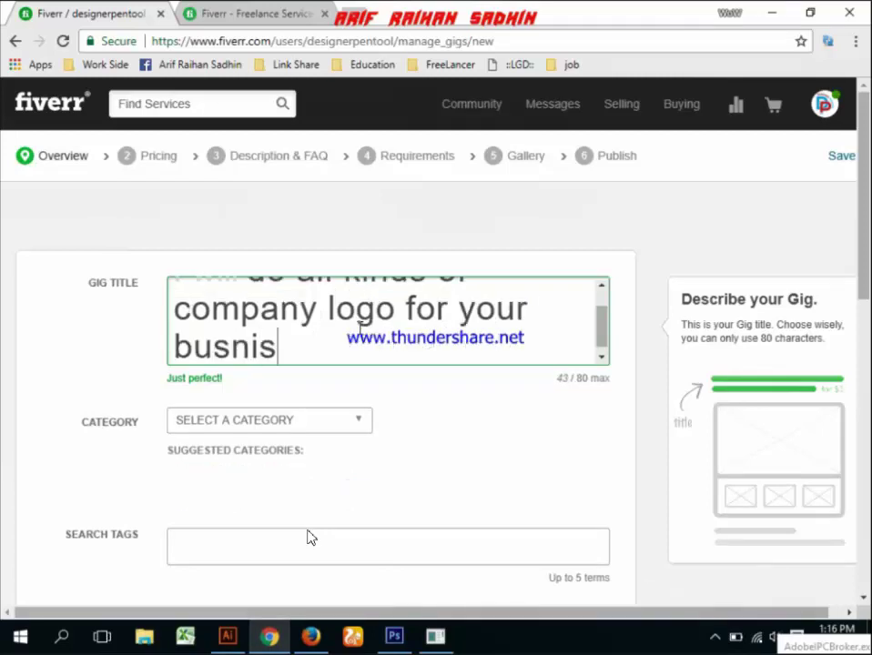
text(s)
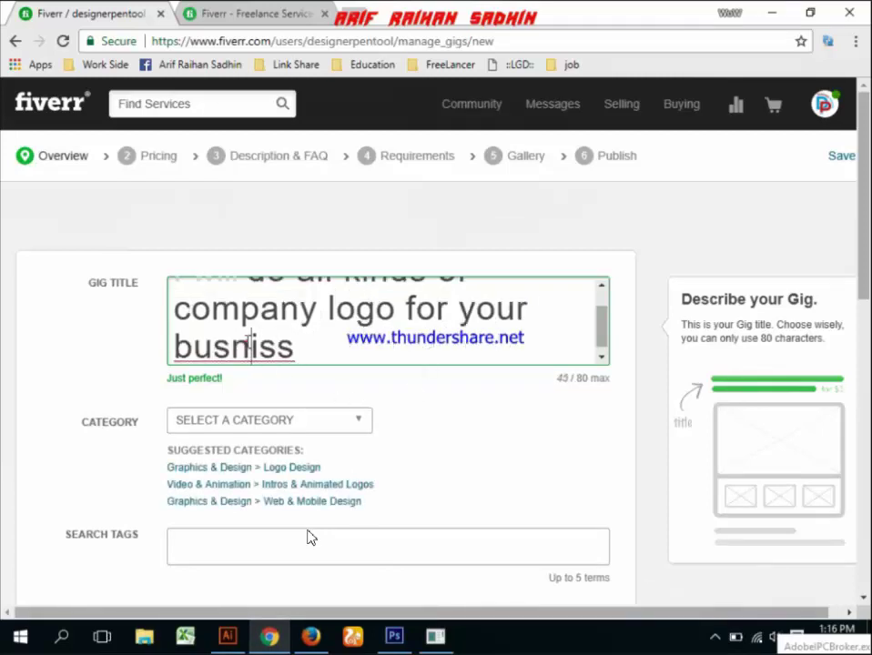
double_click(241, 346)
right_click(245, 347)
click(275, 355)
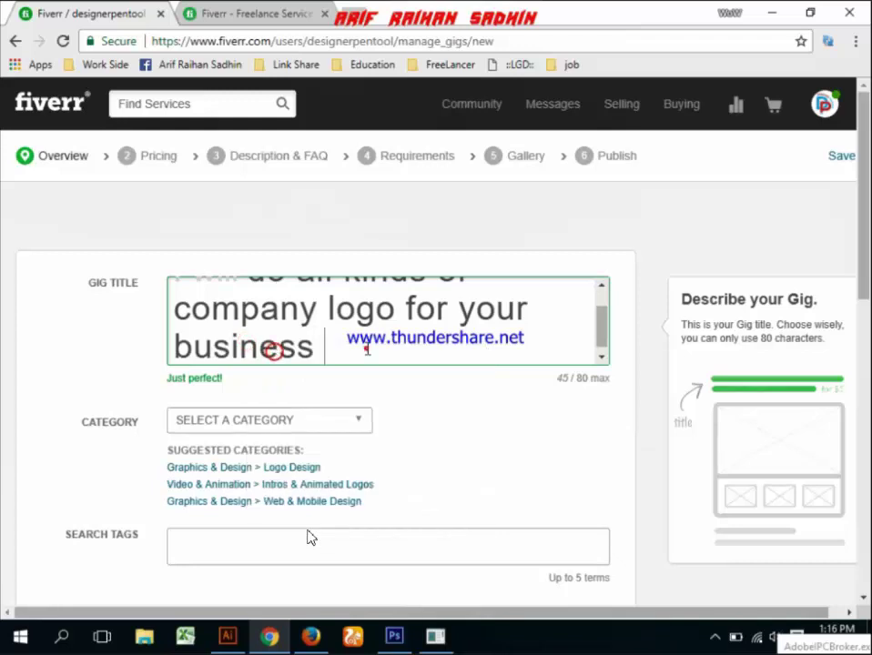
Step: Move 'company' to the end so the title ends 'for your business company'
scroll(291, 344, up, 1)
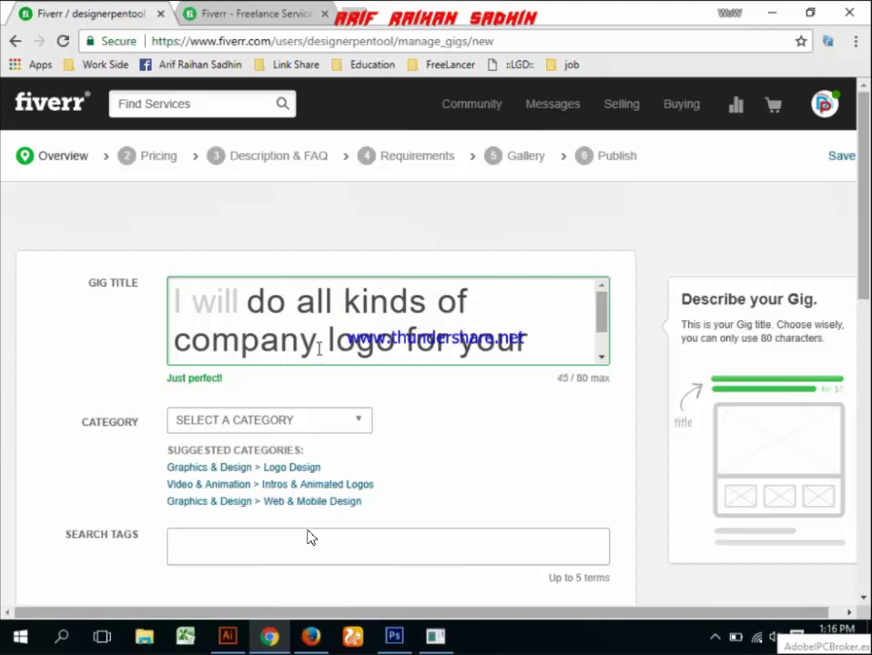
drag(319, 349, 176, 350)
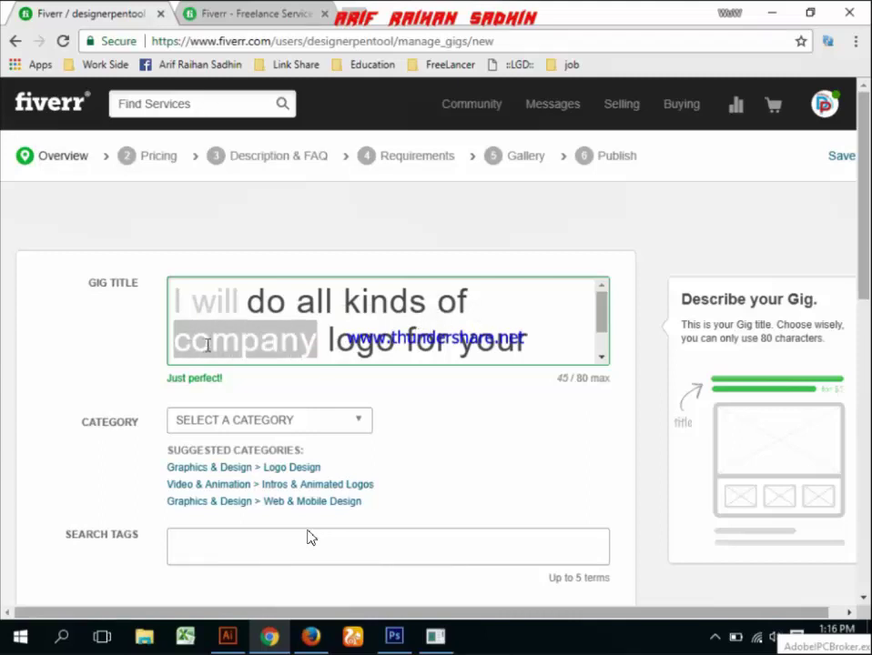
key(BackSpace)
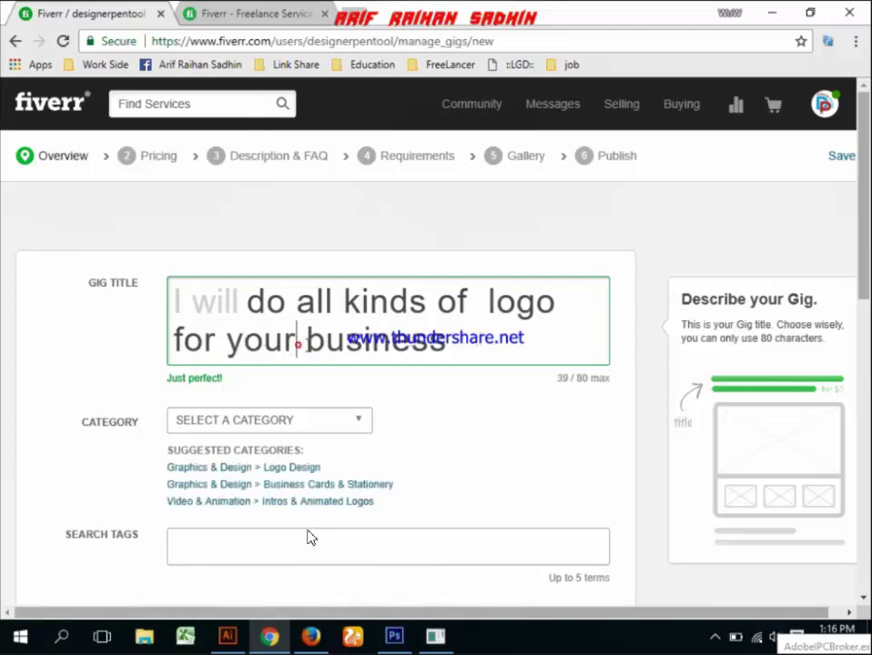
click(512, 355)
text(company)
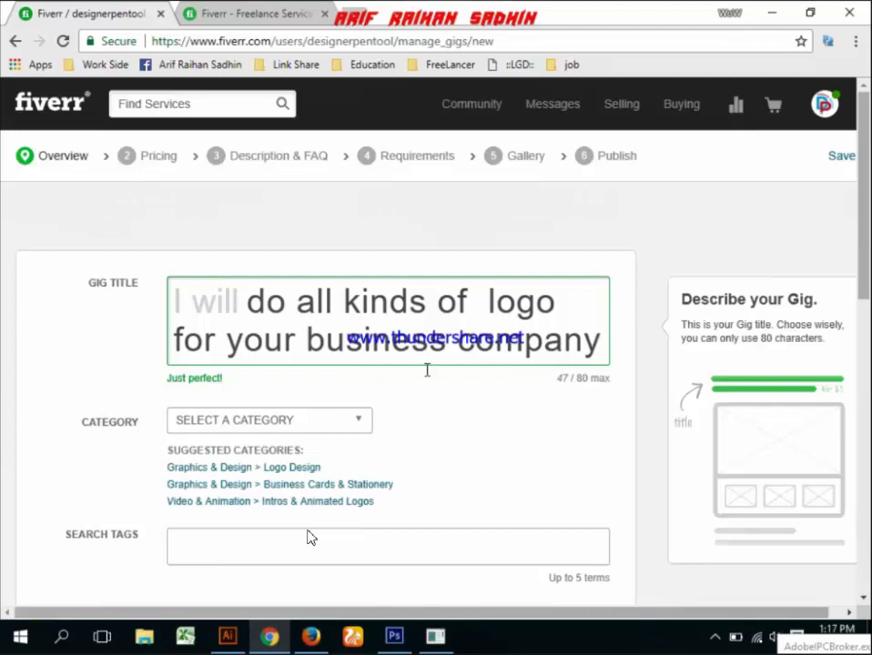
scroll(427, 370, down, 1)
Step: Choose Graphics & Design as the category and Logo Design as the subcategory
click(352, 344)
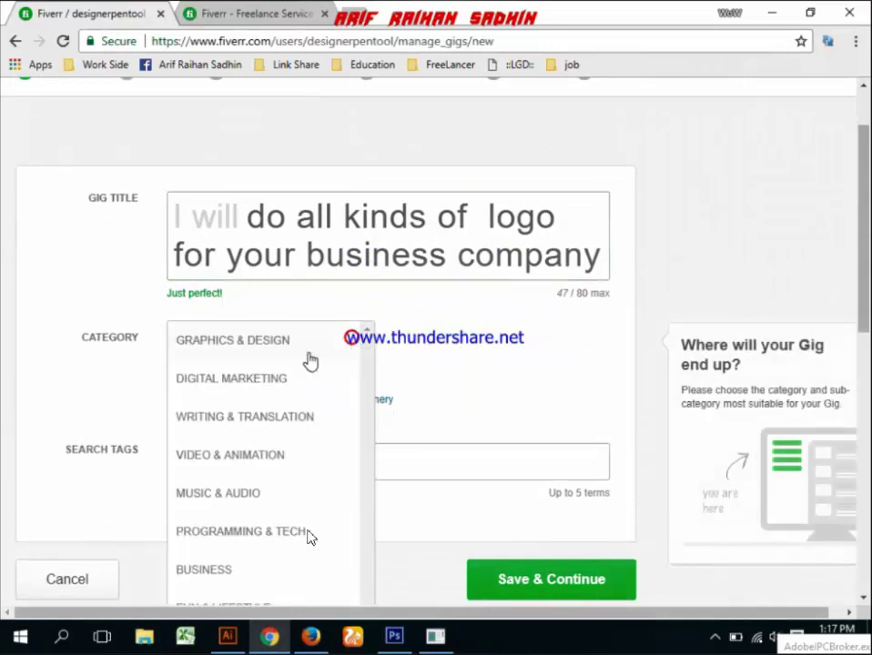
click(226, 344)
scroll(364, 300, down, 1)
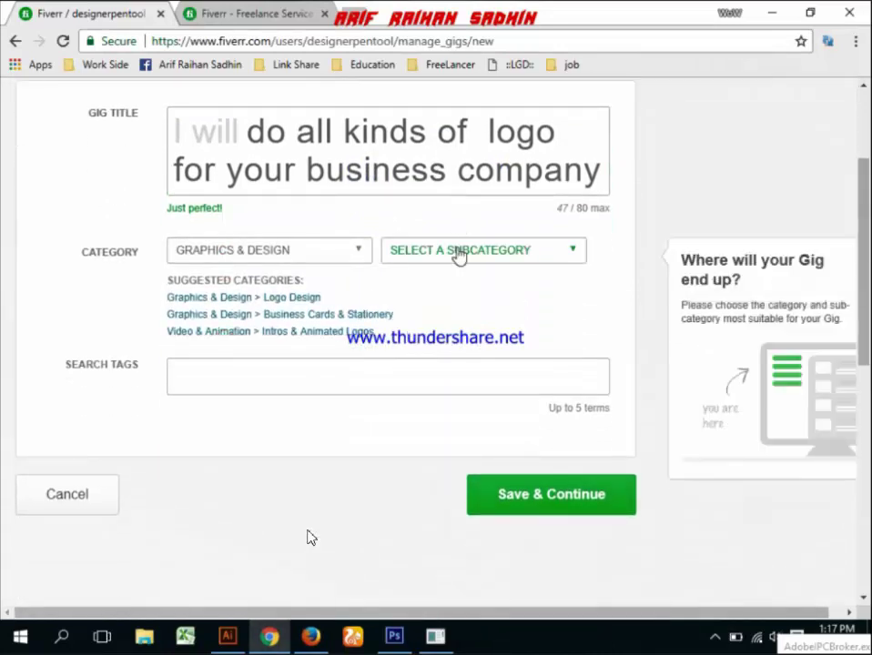
click(459, 257)
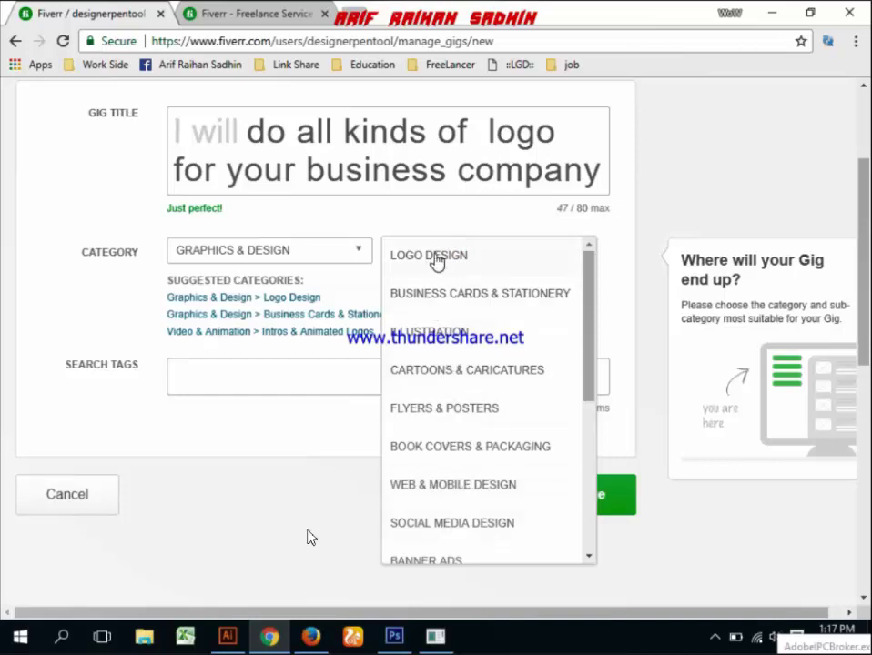
click(429, 258)
Step: Set the Gig Metadata logo style to Signature, replacing the initial Flat/Minimalist choice
scroll(205, 355, down, 1)
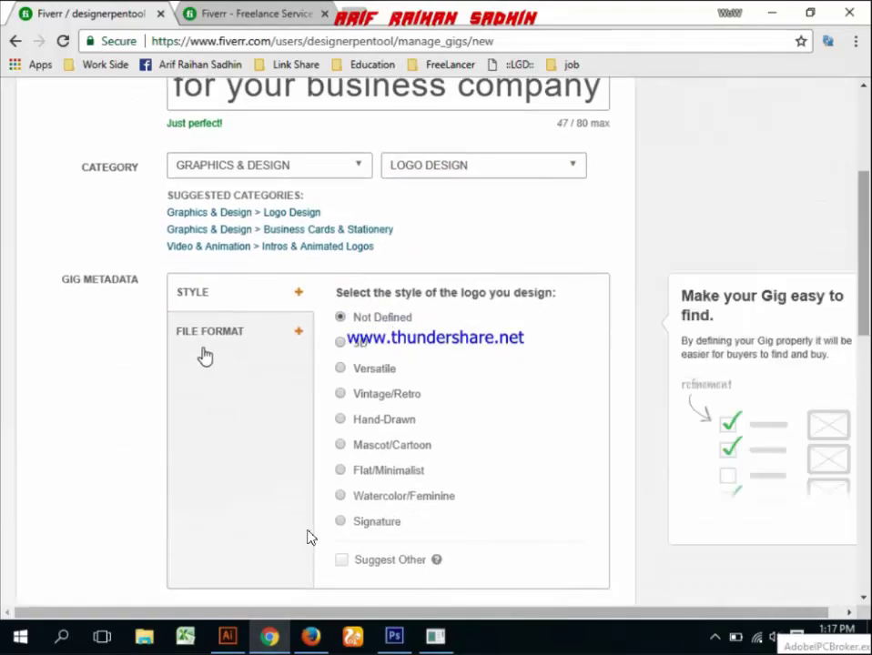
scroll(205, 355, down, 1)
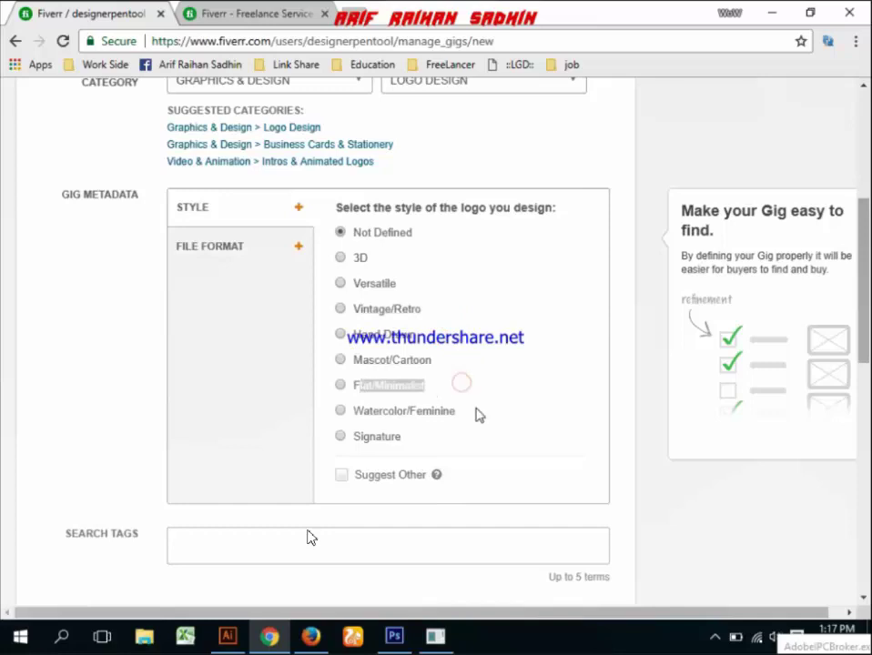
scroll(469, 386, down, 1)
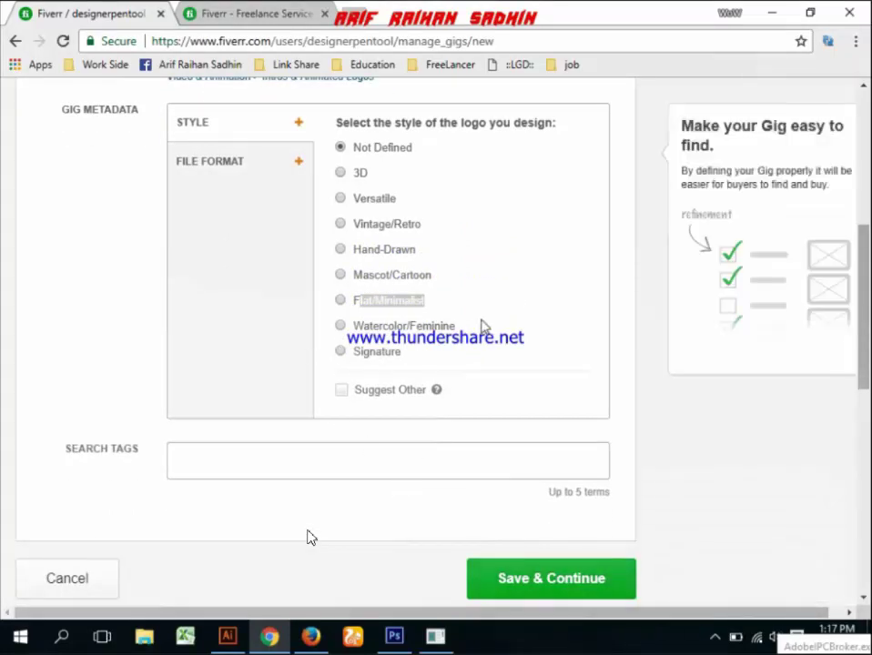
click(439, 305)
click(340, 302)
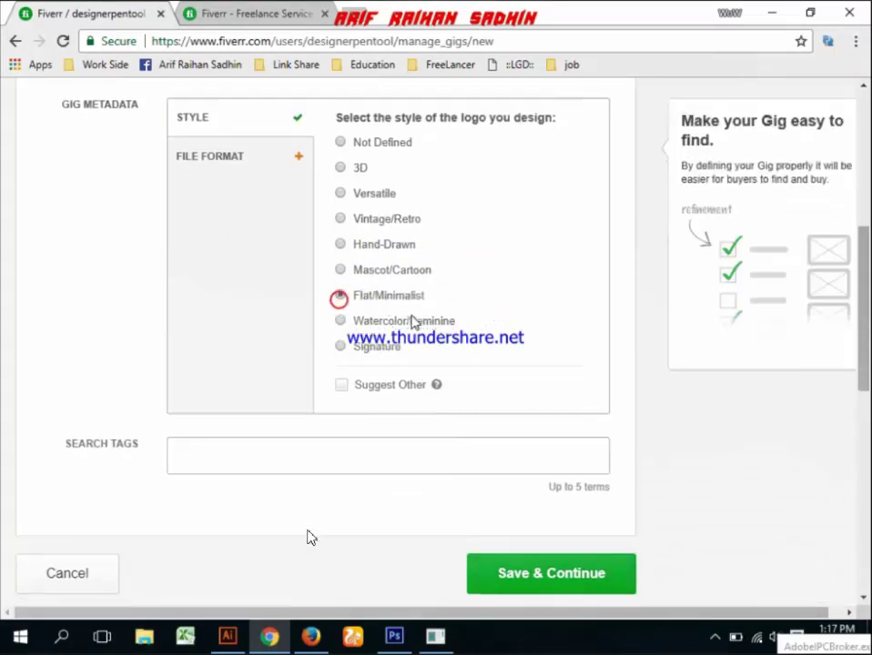
scroll(419, 292, down, 2)
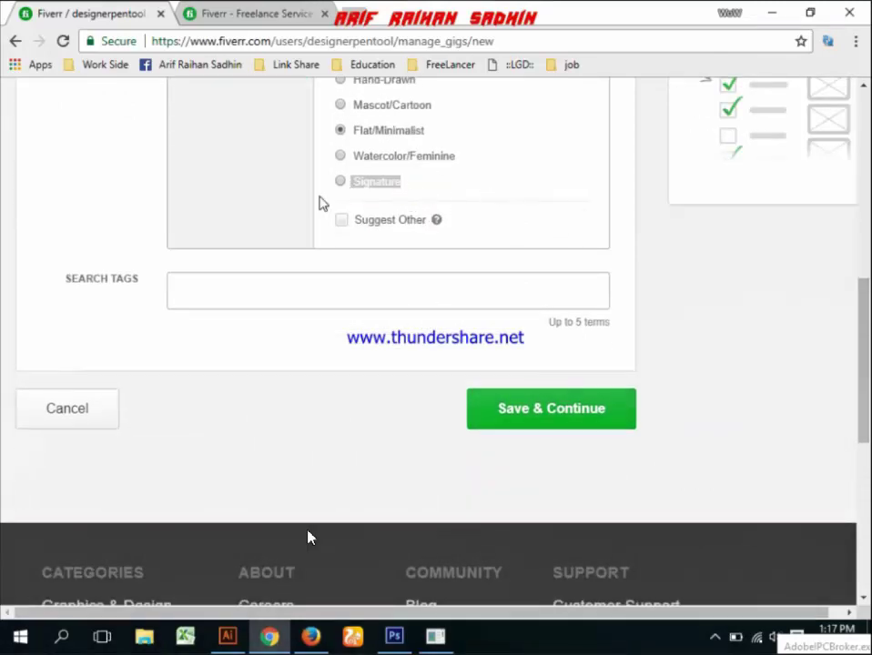
click(340, 182)
scroll(364, 255, down, 1)
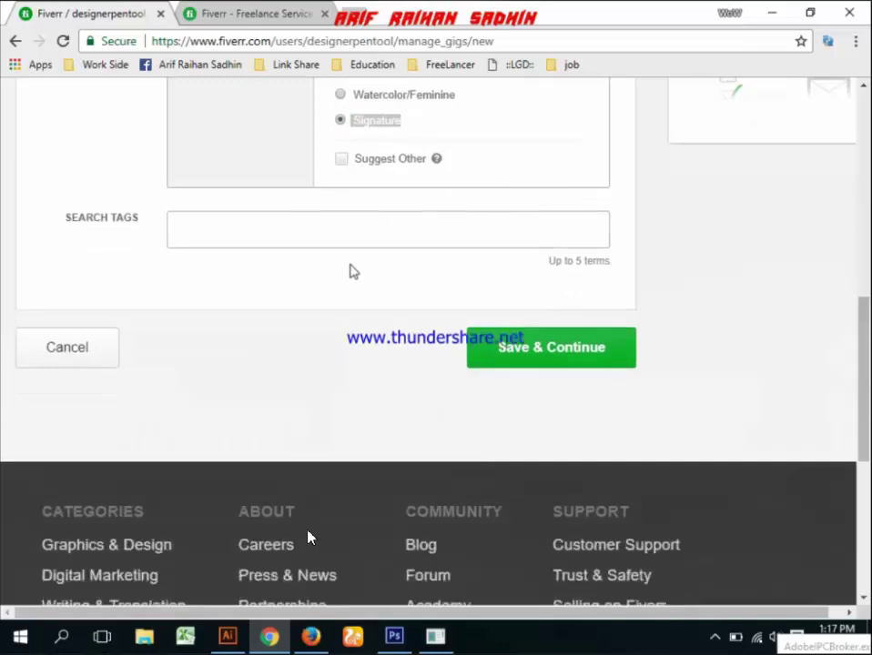
click(208, 199)
scroll(450, 255, up, 4)
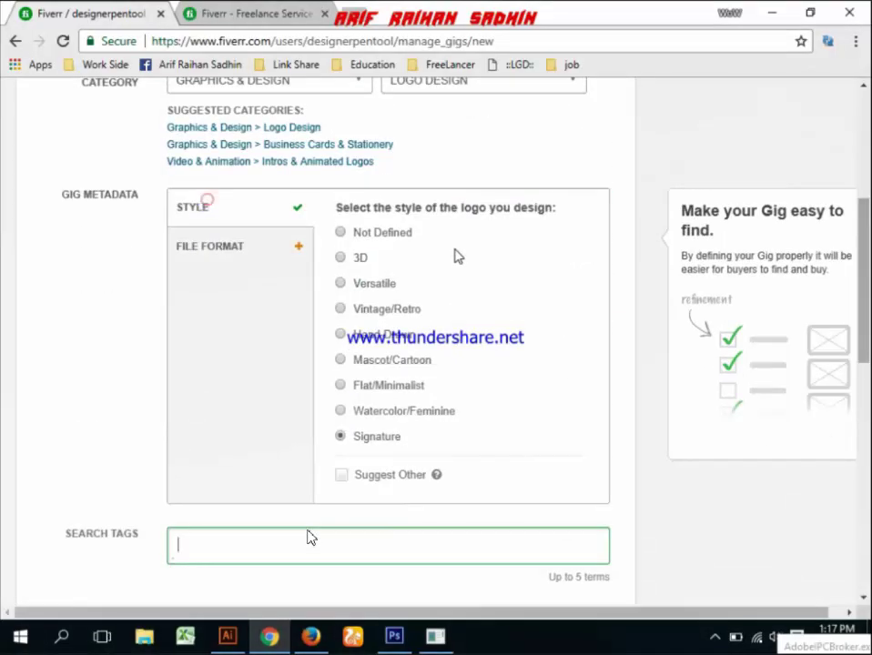
Step: Add LOGO and COMPANY as the first two search tags
text(logo)
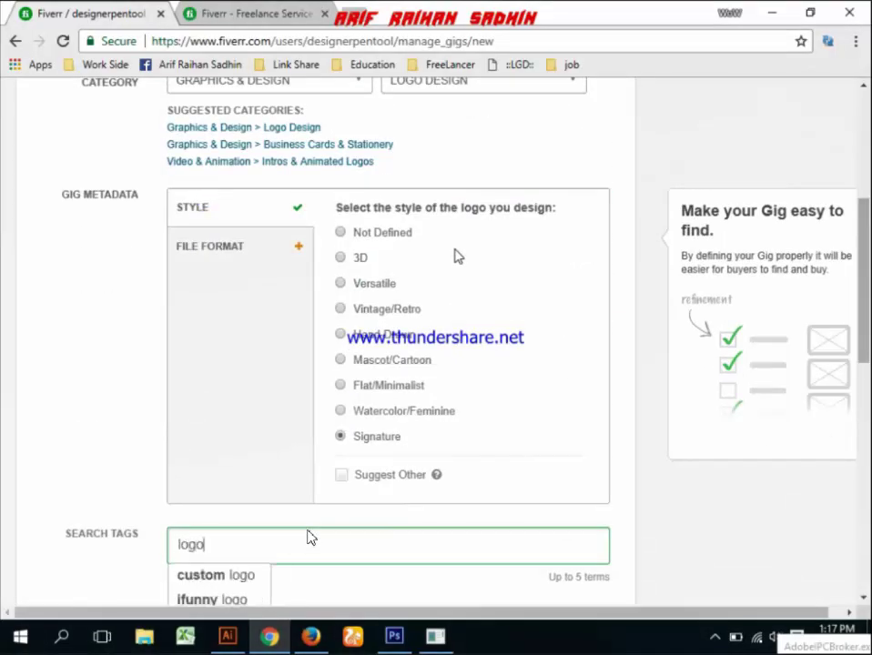
key(Return)
scroll(327, 532, down, 4)
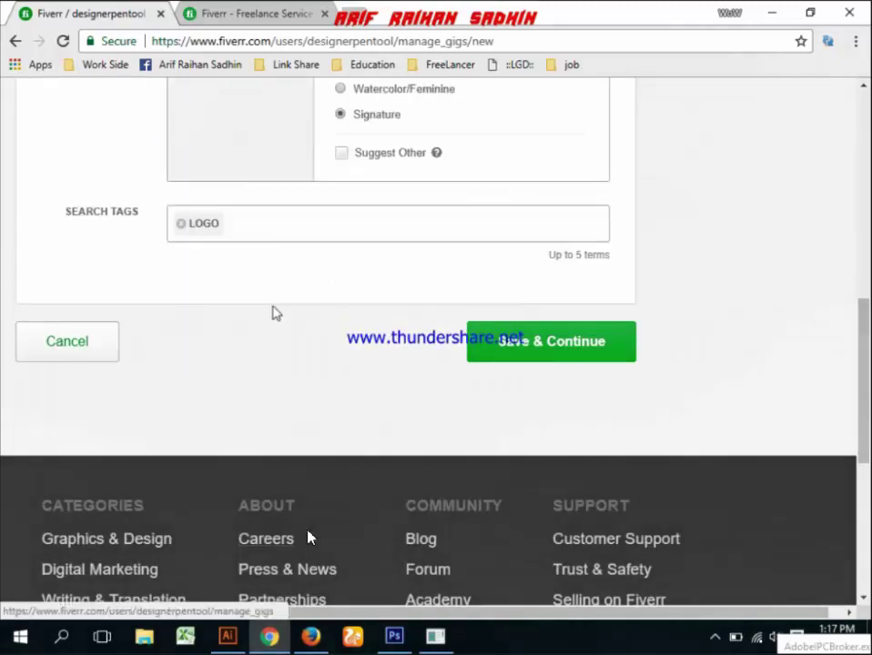
click(270, 234)
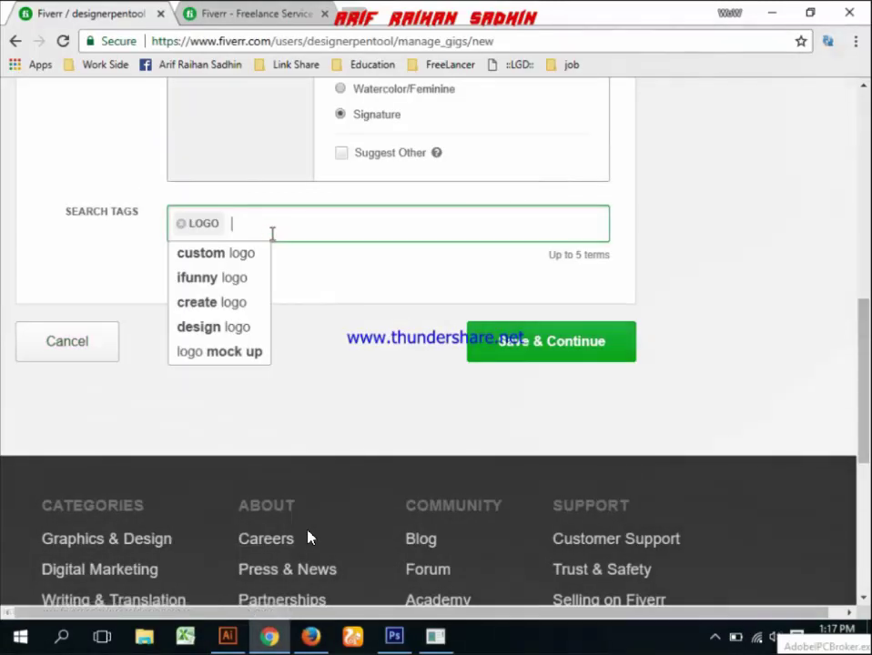
text(company)
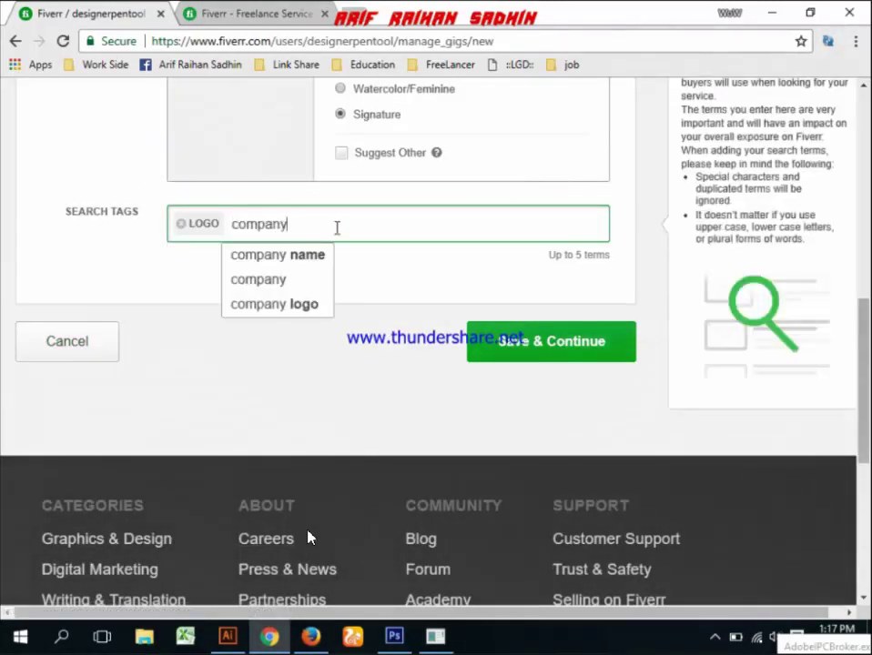
click(279, 276)
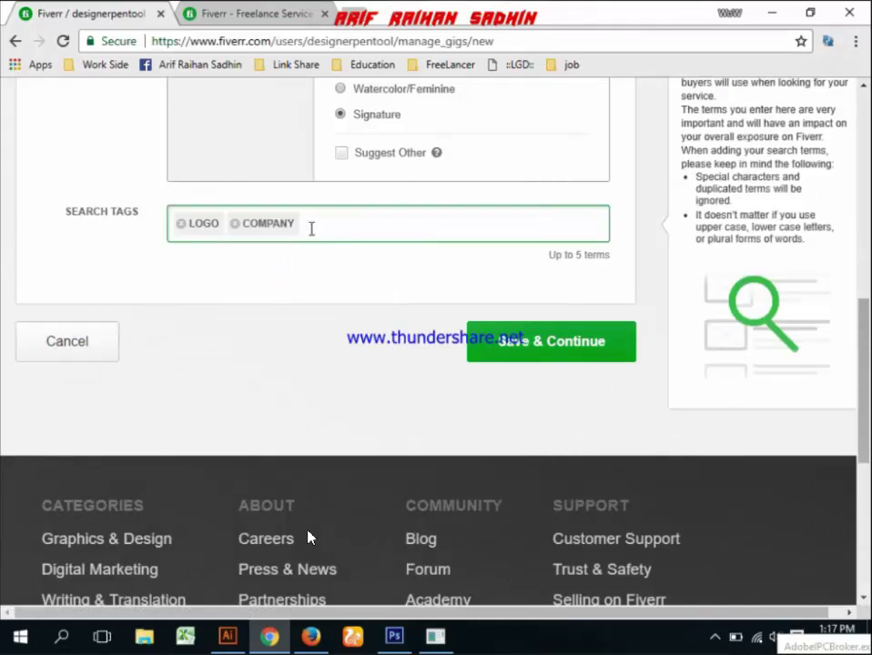
Step: Copy 'business' from the gig title and paste it in as the third tag
scroll(308, 538, up, 8)
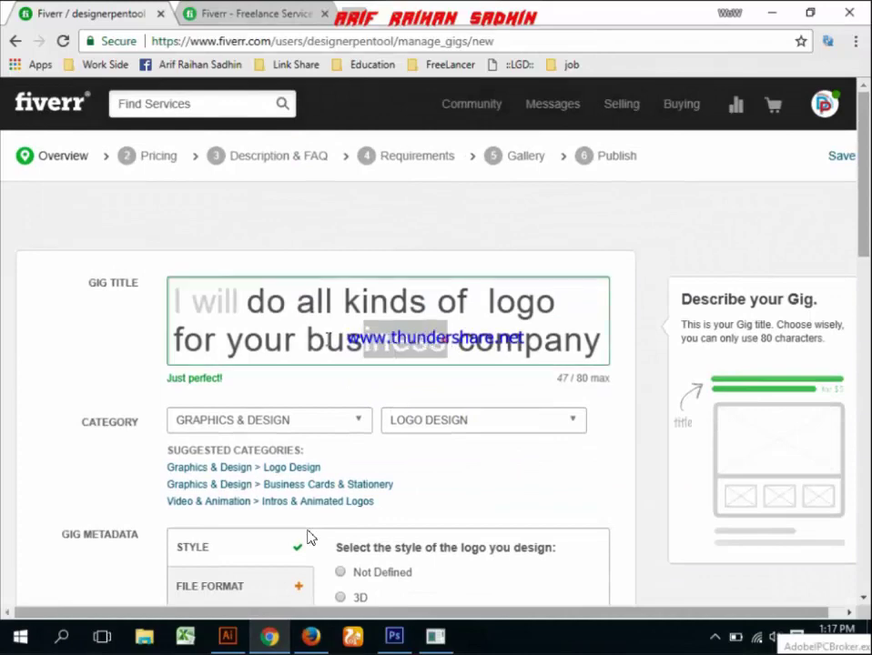
drag(329, 337, 311, 338)
scroll(333, 349, down, 8)
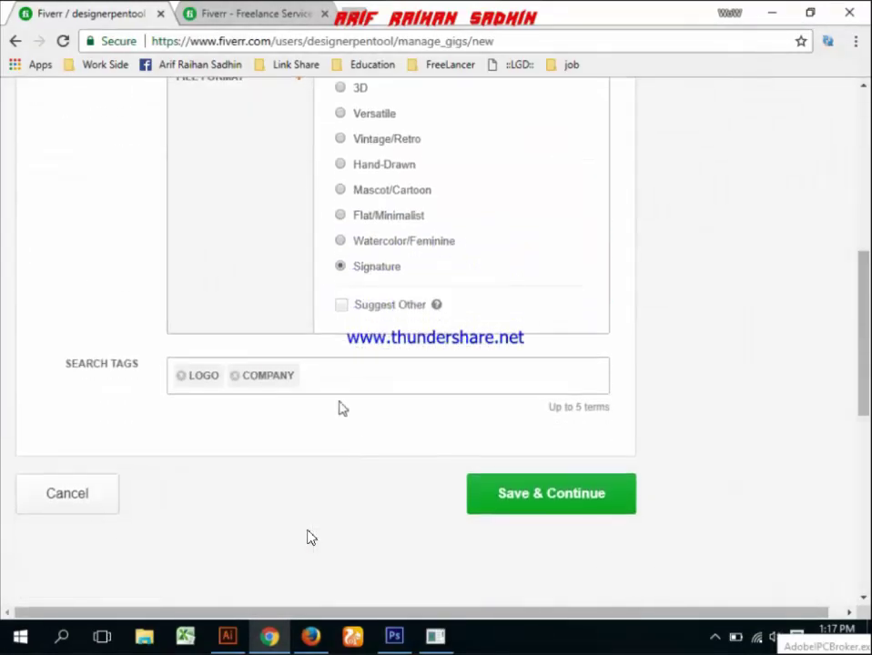
click(334, 378)
text(business)
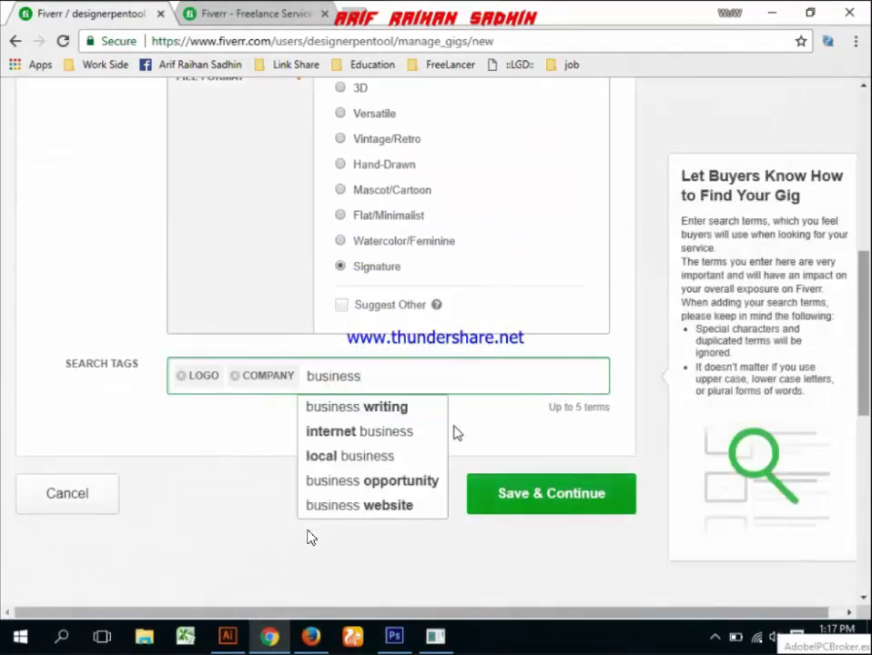
key(Return)
Step: Add PRODUCT as a tag, then delete a stray letter and the last two tags
click(441, 376)
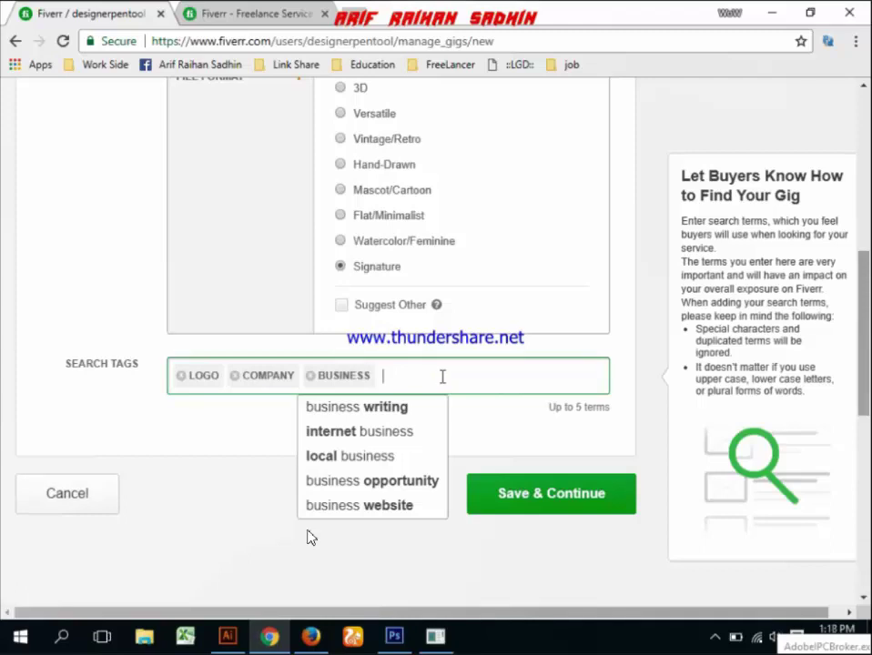
text(pro)
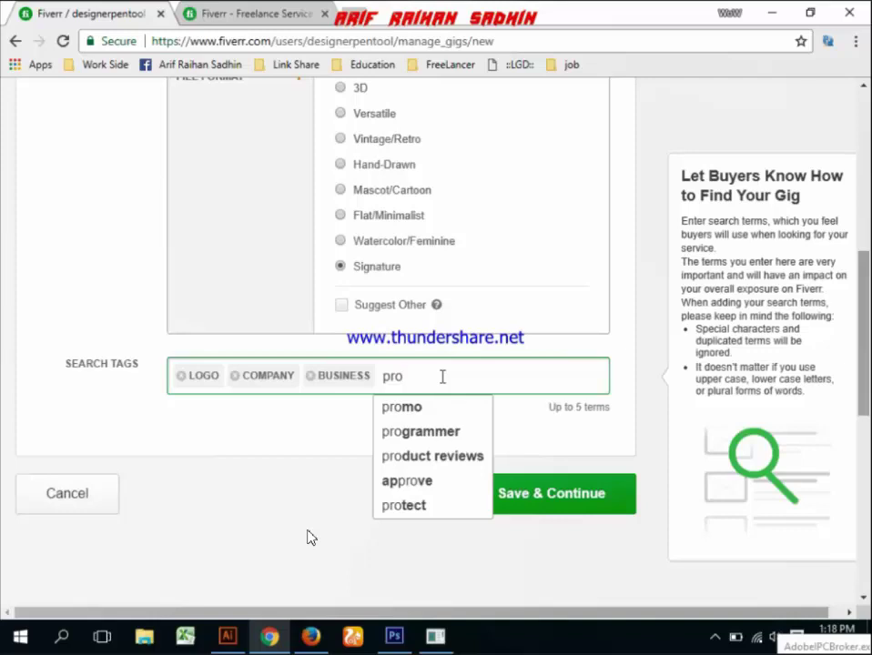
text(duct)
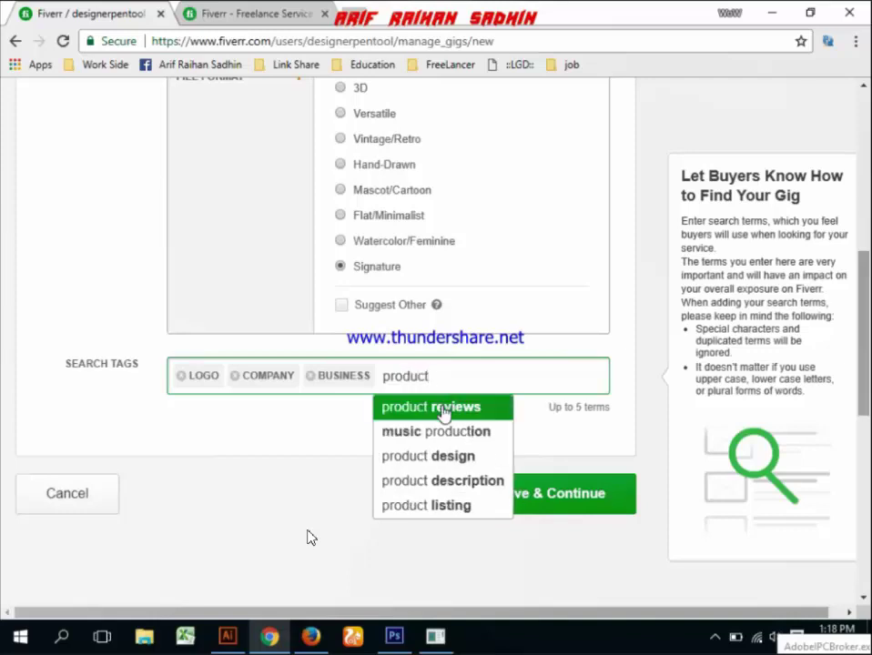
click(459, 373)
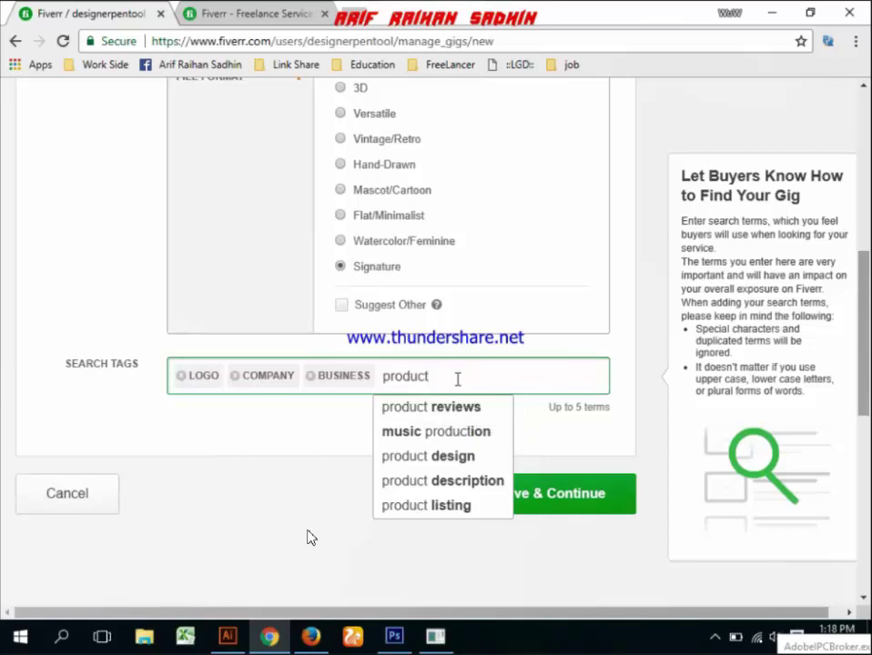
key(Return)
click(425, 380)
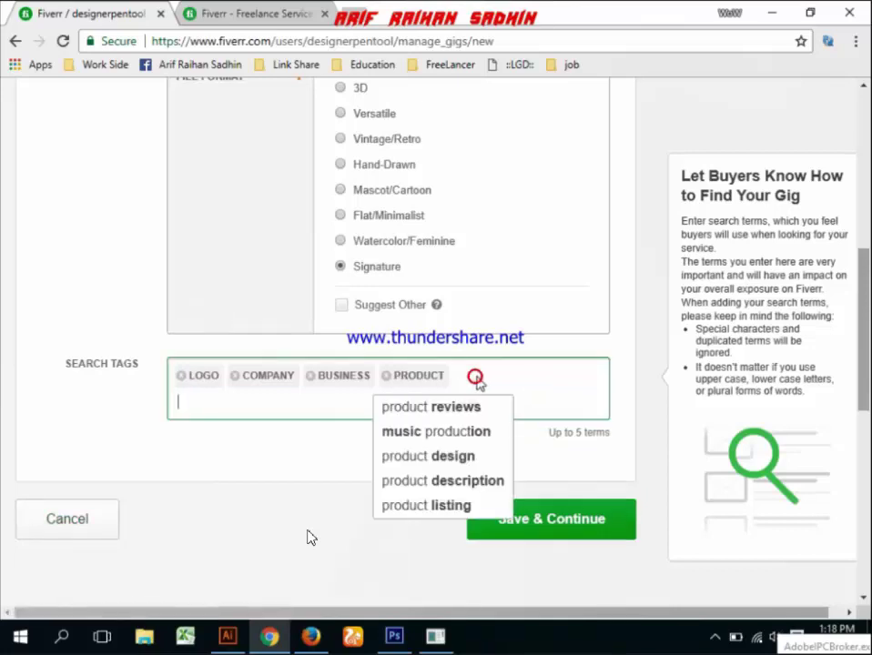
text(d)
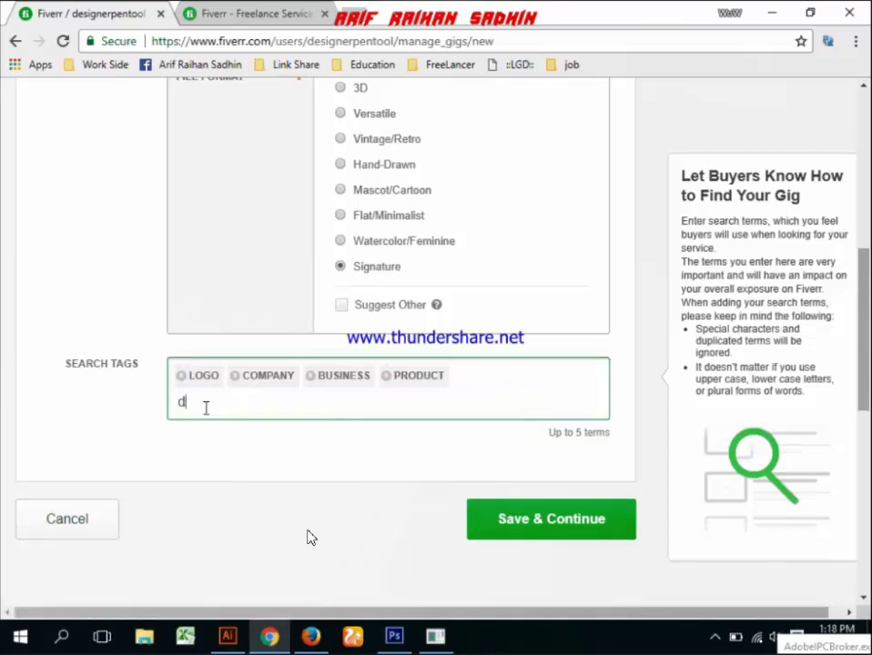
key(BackSpace)
key(BackSpace)
key(BackSpace)
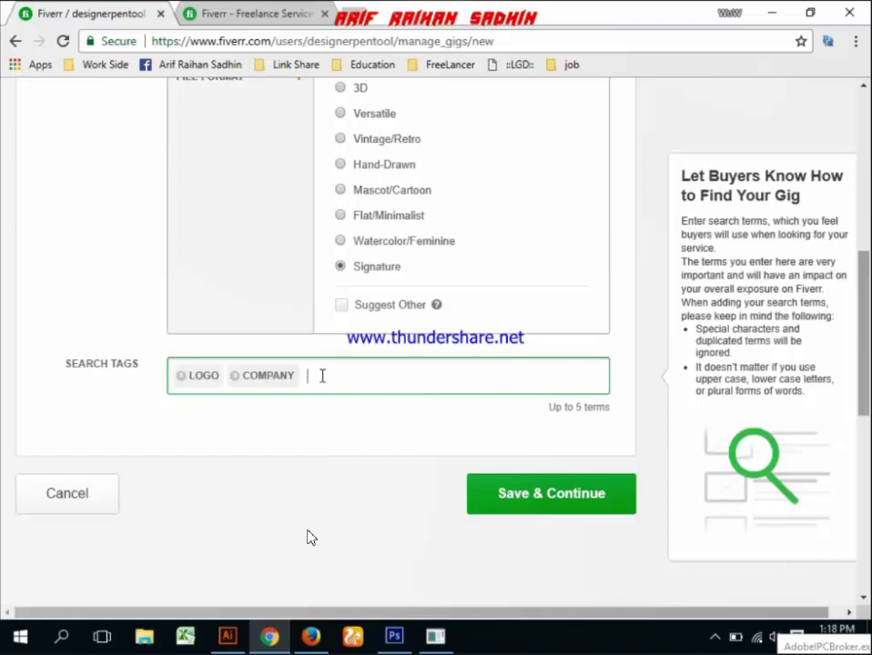
Step: Re-enter BUSINESS and PRODUCT as search tags
text( business)
key(Return)
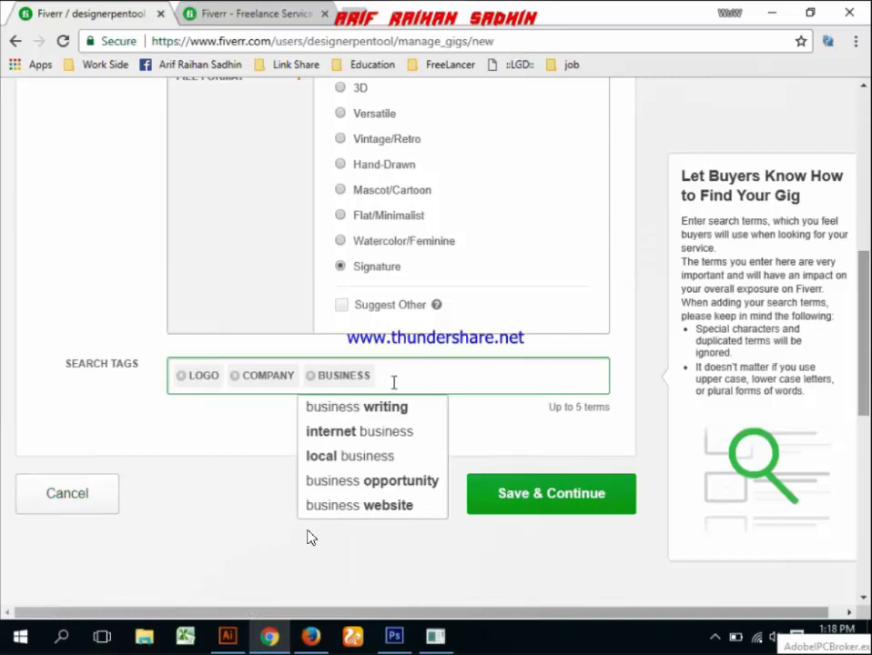
text(produ)
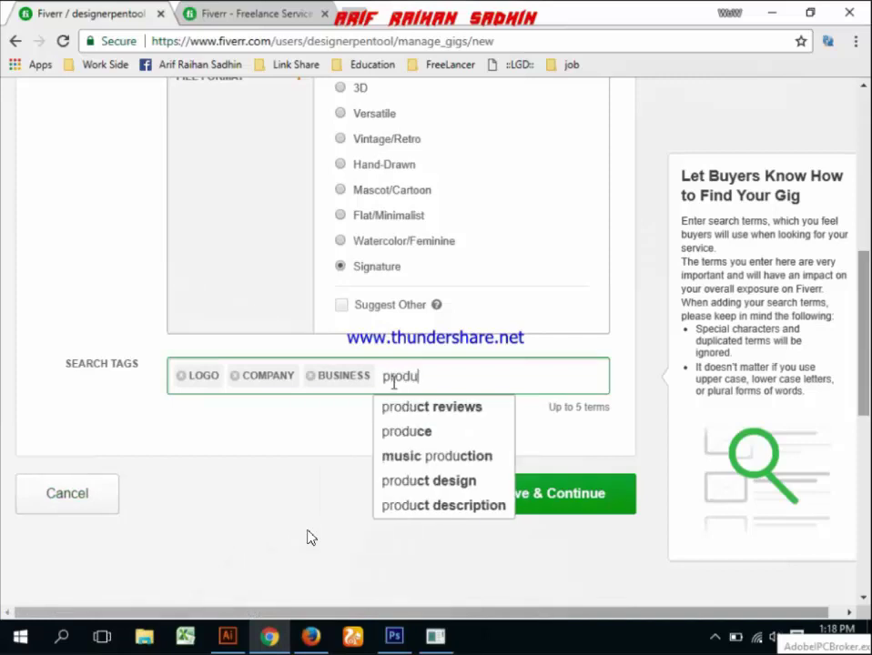
text(ct)
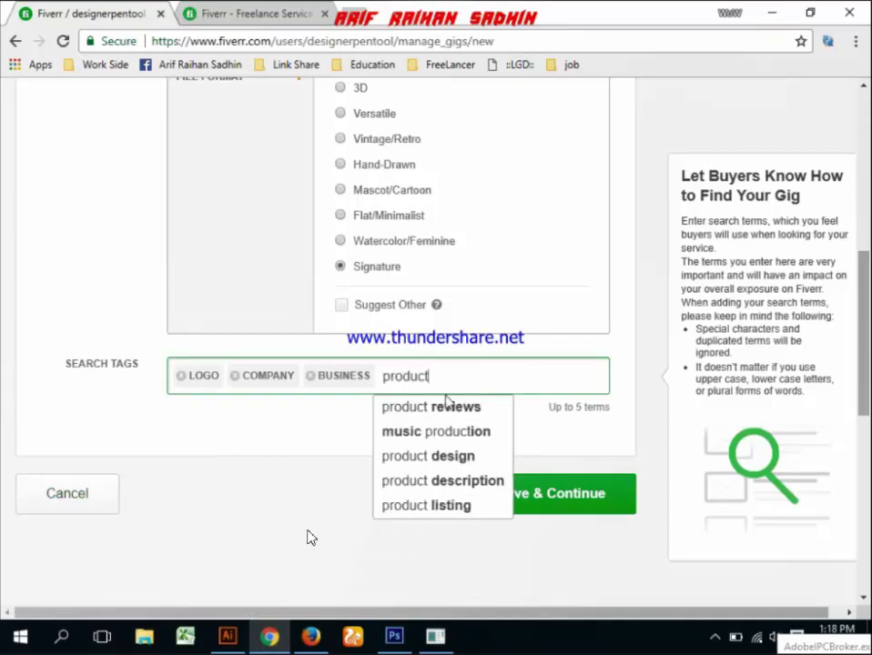
key(Return)
Step: Add AWESOME as the fifth tag, fixing its misspelling with the spelling suggestion
click(348, 401)
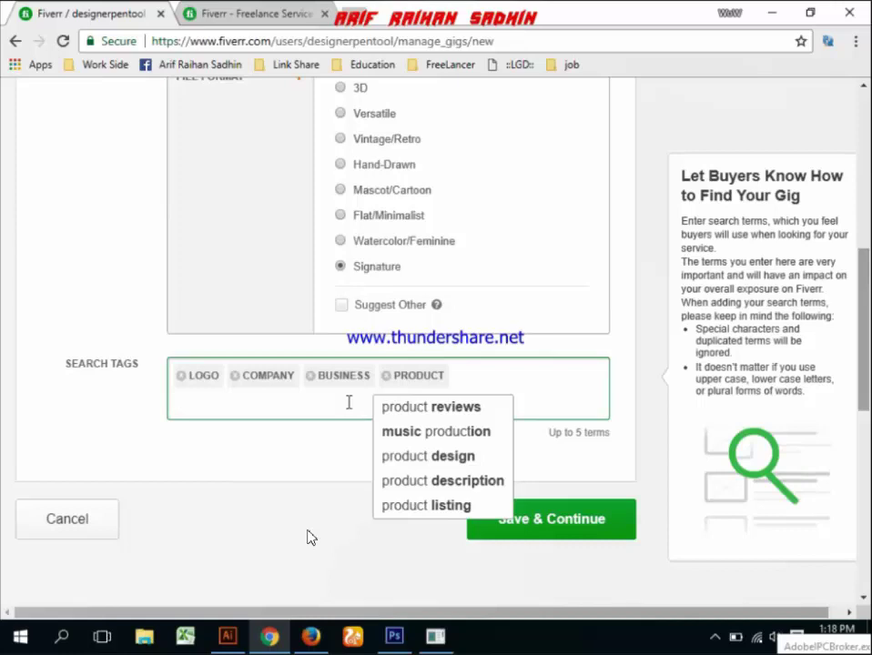
text(awosame)
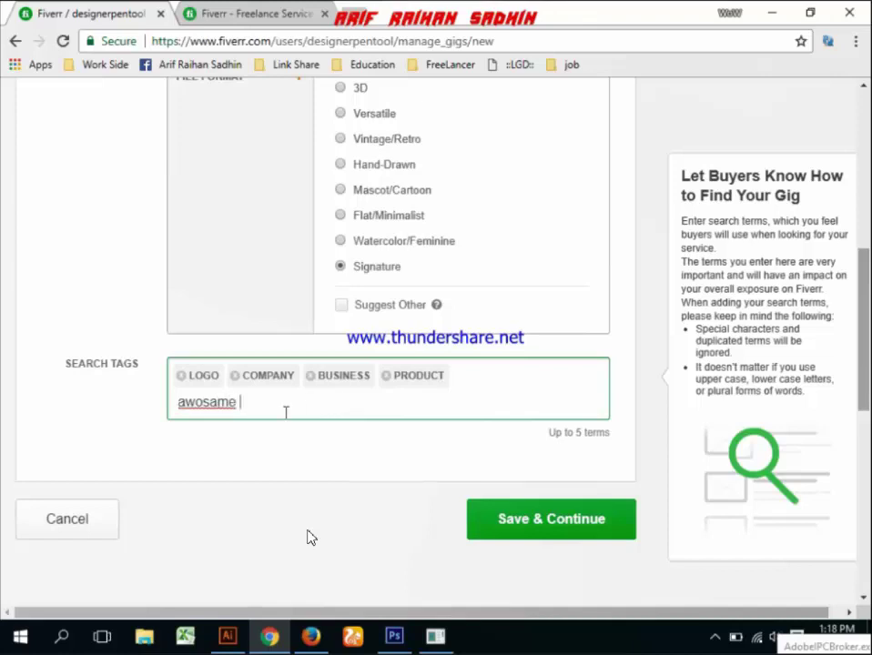
double_click(214, 406)
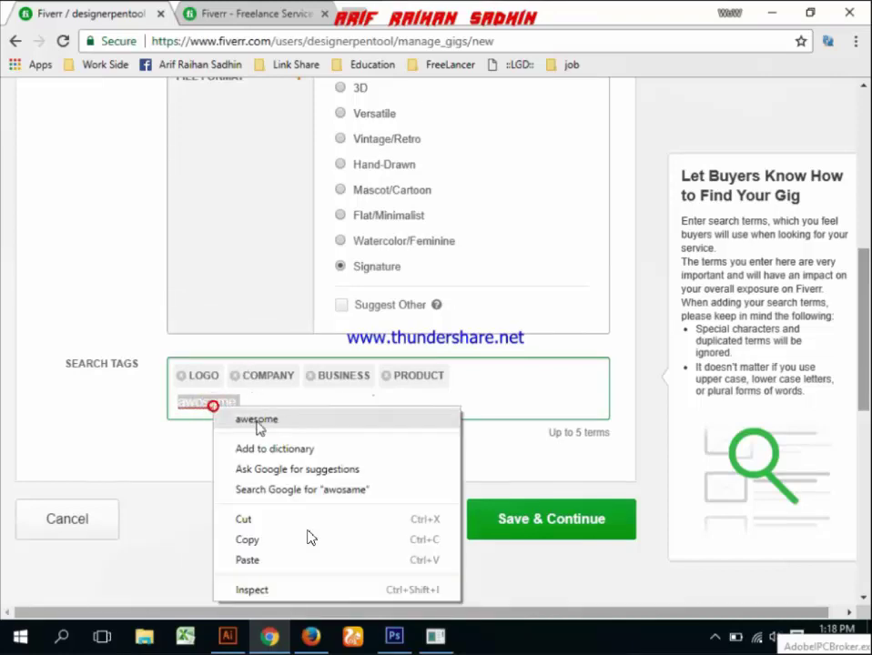
click(256, 420)
key(Return)
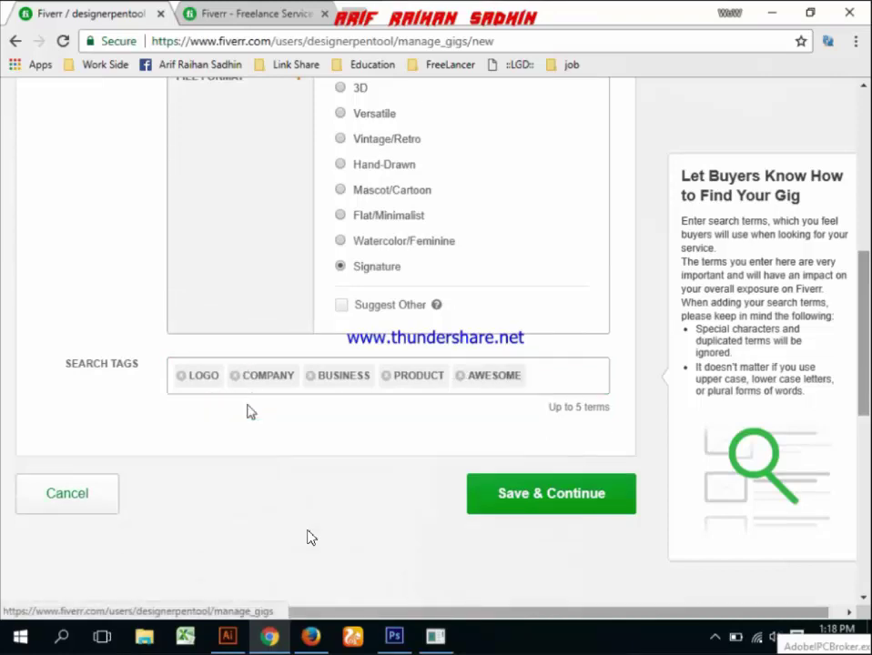
scroll(529, 354, up, 1)
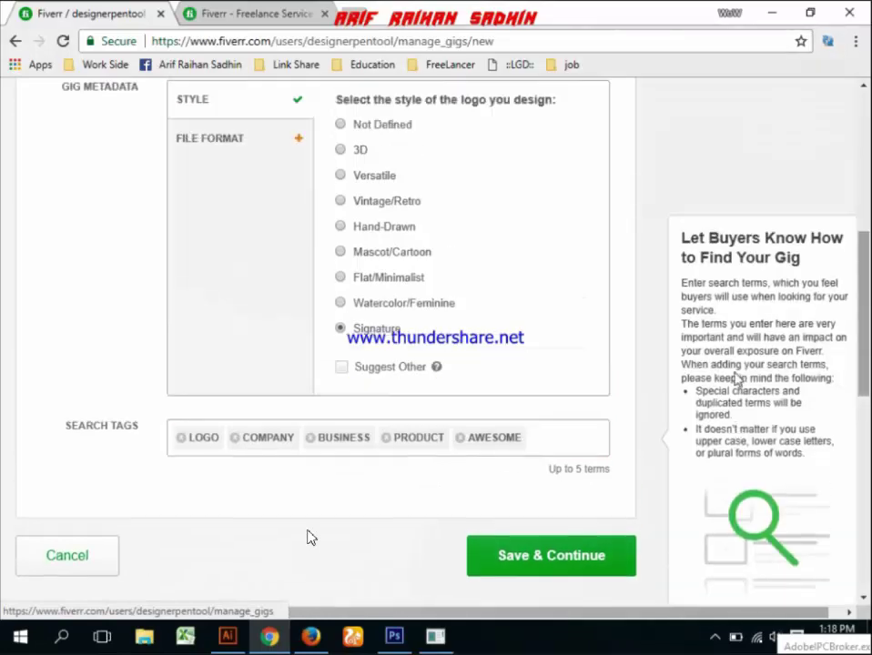
scroll(714, 420, down, 2)
Step: Save the gig overview and close the Gig Packages intro video
click(542, 435)
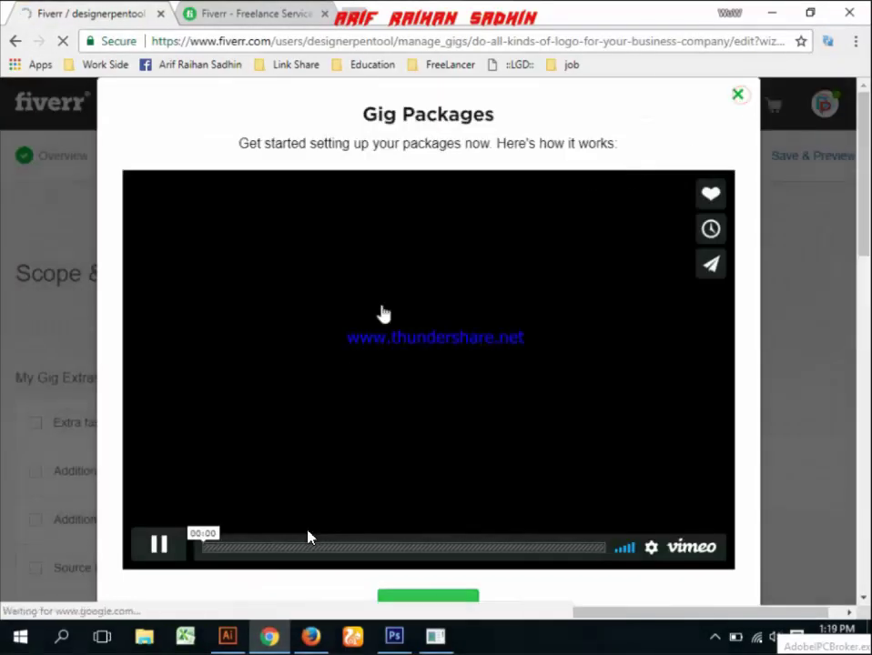
click(738, 98)
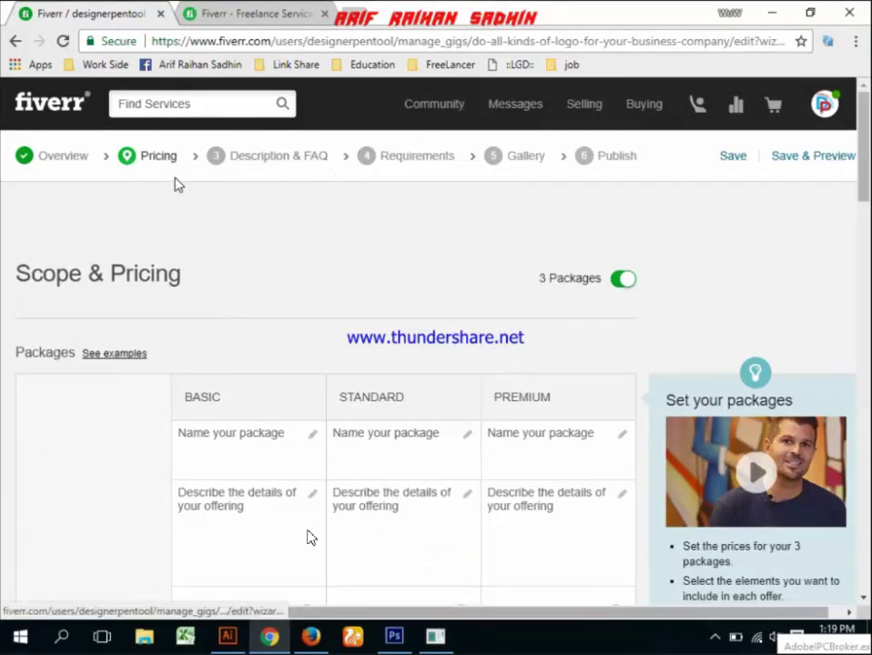
Step: Name the first package BASIC
scroll(364, 256, down, 5)
scroll(483, 308, up, 2)
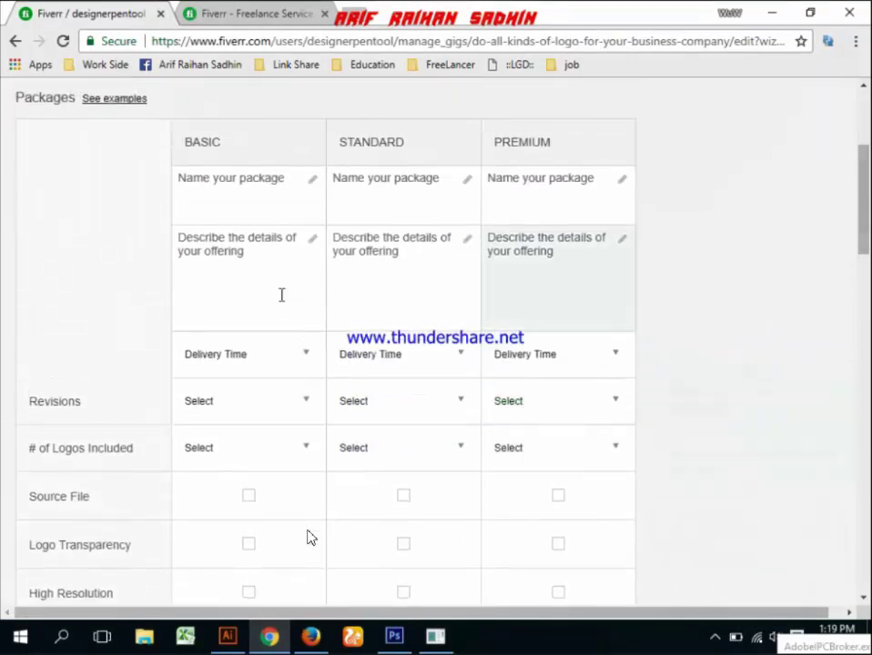
click(251, 196)
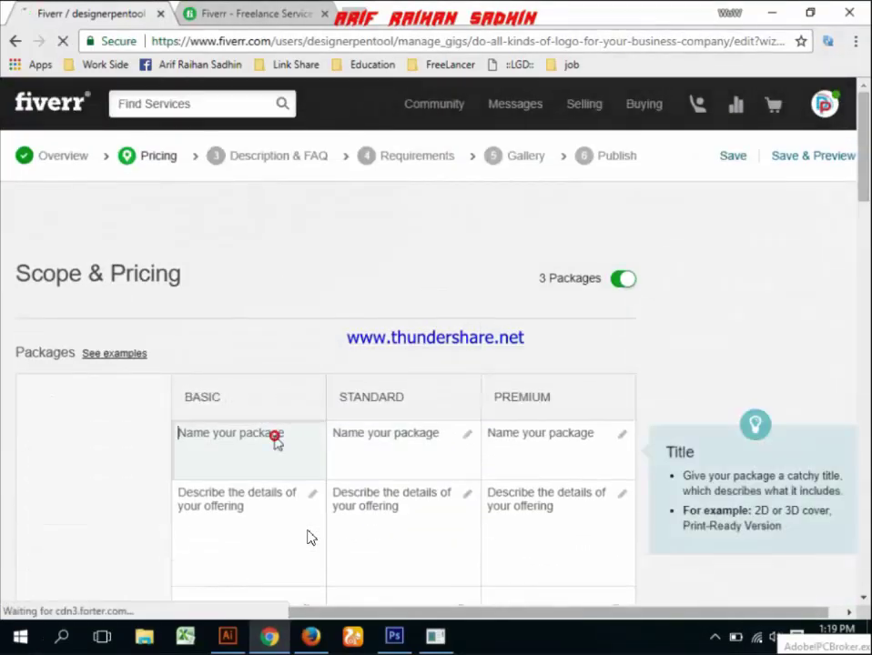
scroll(306, 537, down, 1)
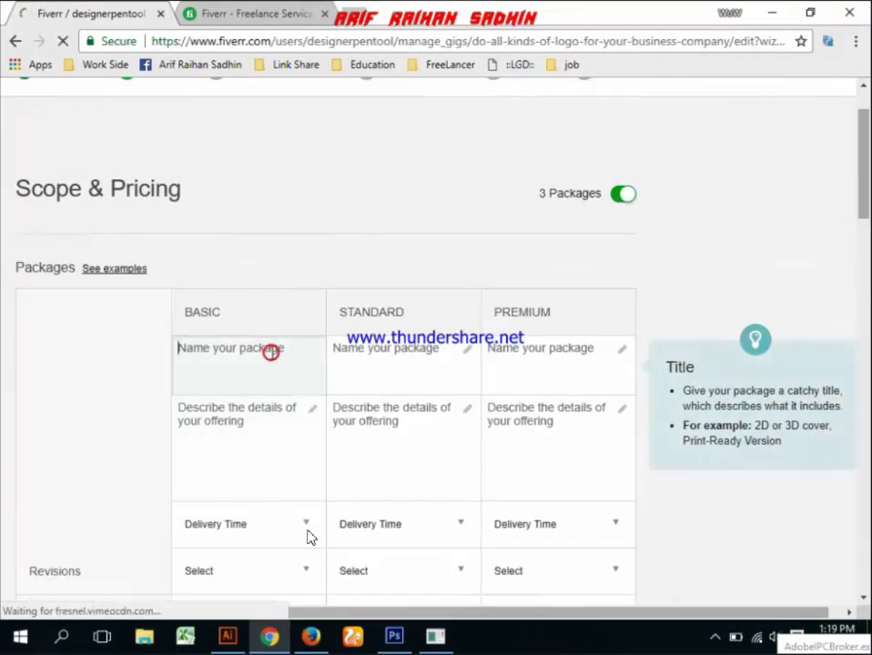
scroll(306, 537, down, 3)
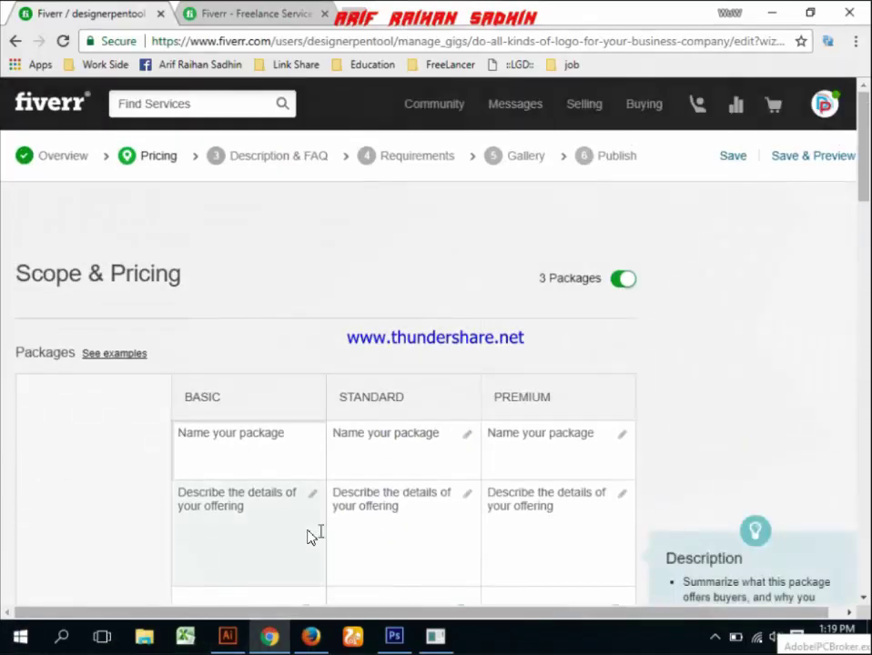
drag(258, 396, 239, 458)
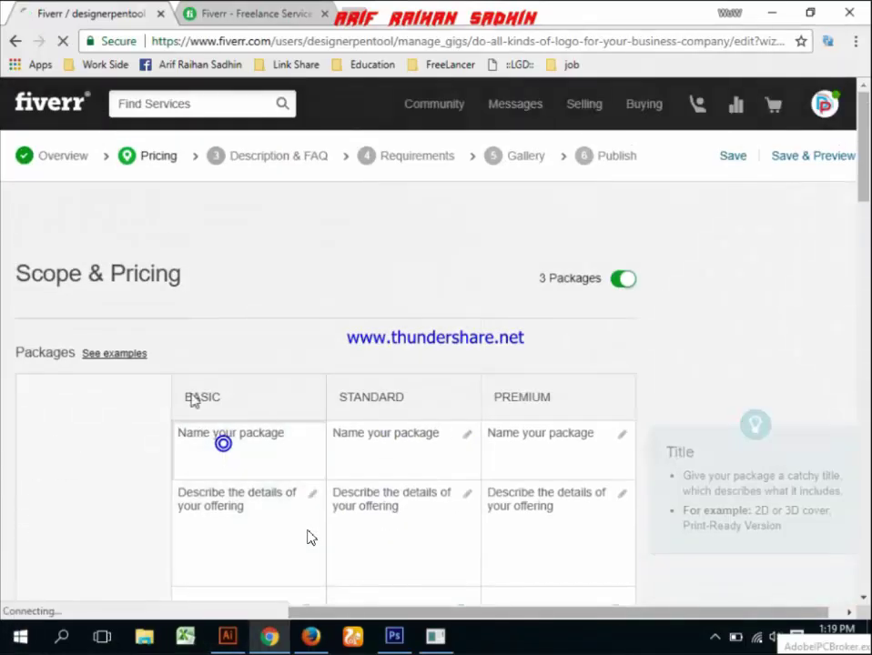
click(259, 447)
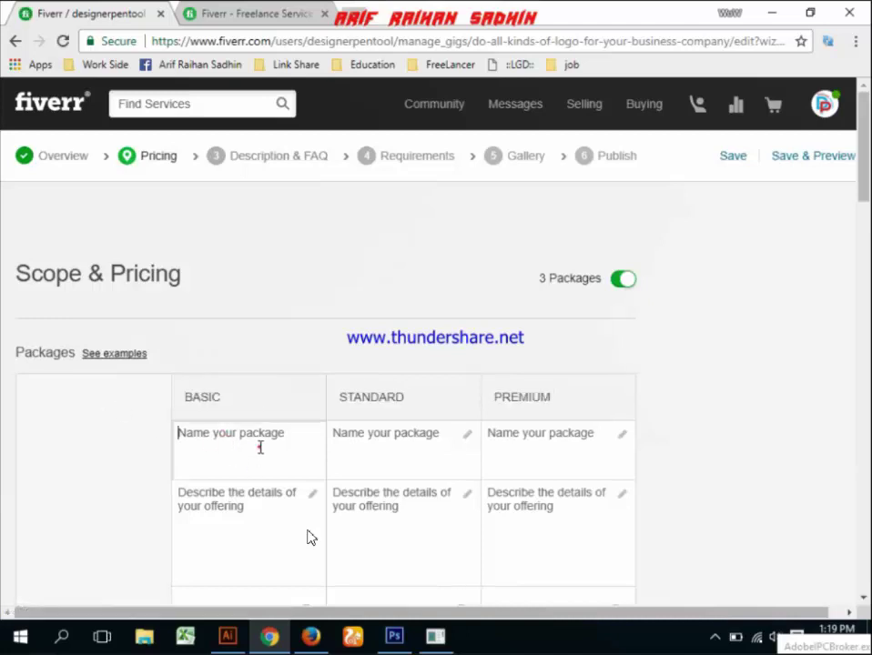
text(BASIC)
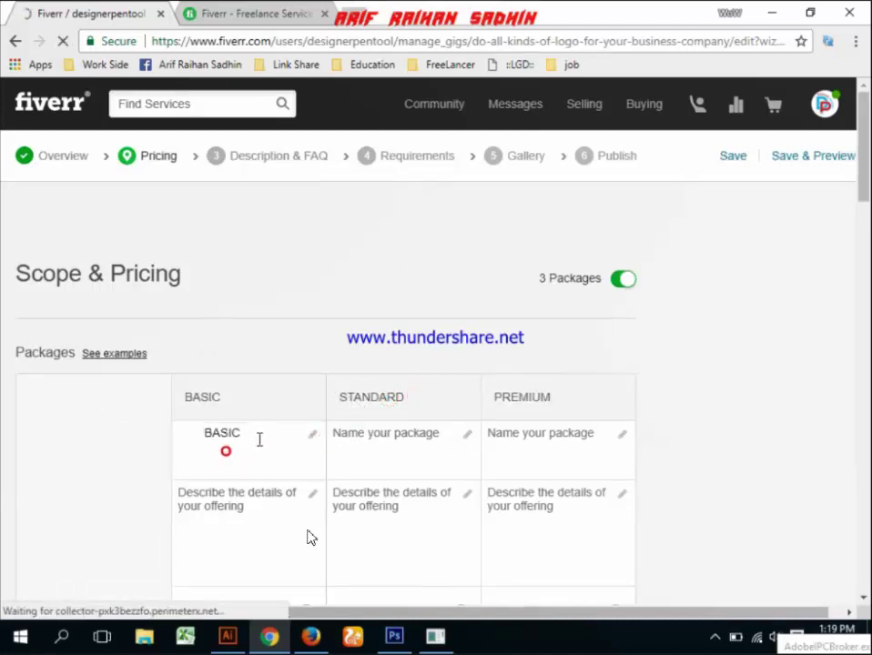
click(258, 439)
Step: Copy the STANDARD column header and paste it as the second package name
double_click(384, 401)
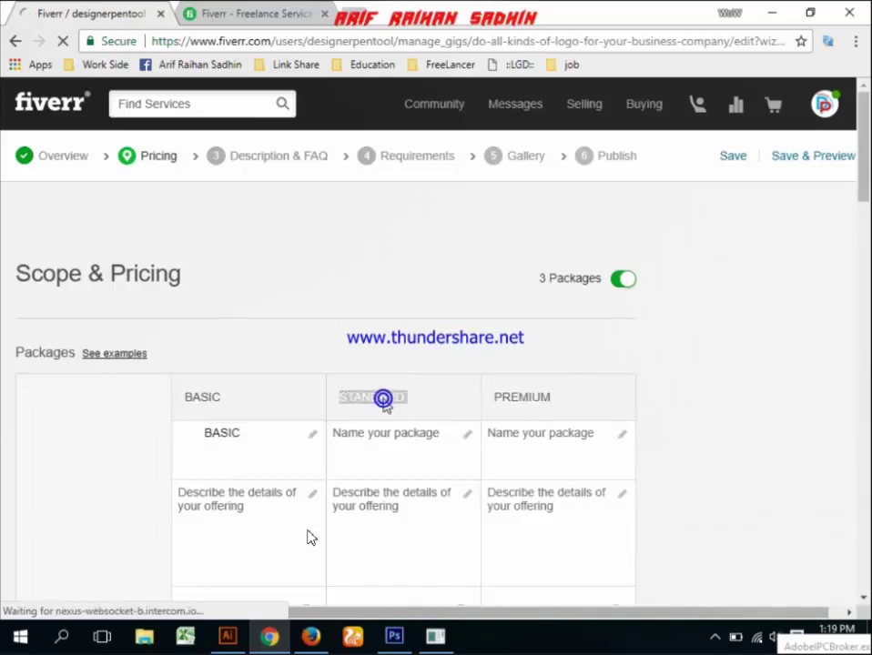
key(ctrl+c)
click(383, 441)
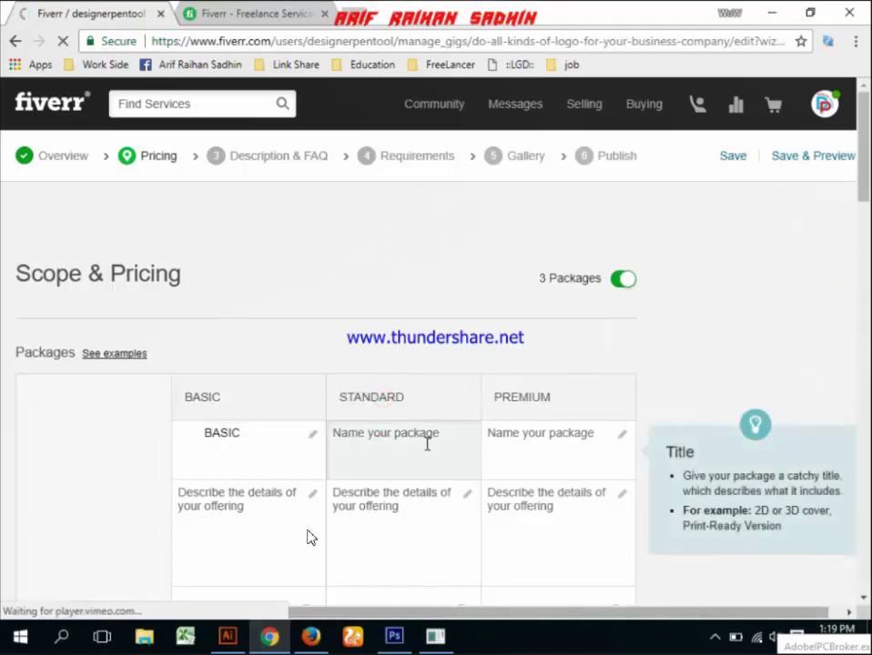
key(ctrl+v)
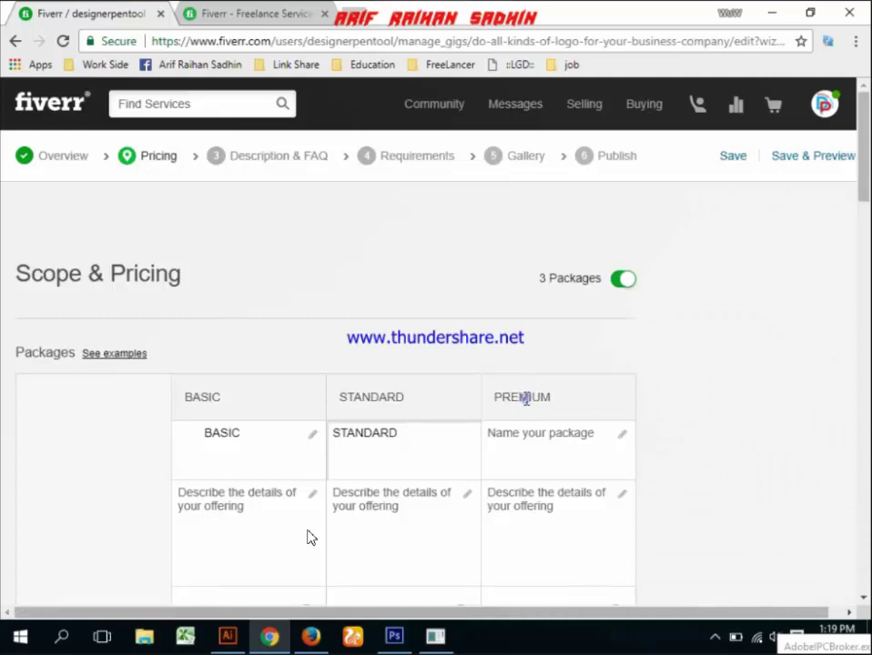
Step: Copy the PREMIUM column header and paste it as the third package name
double_click(523, 397)
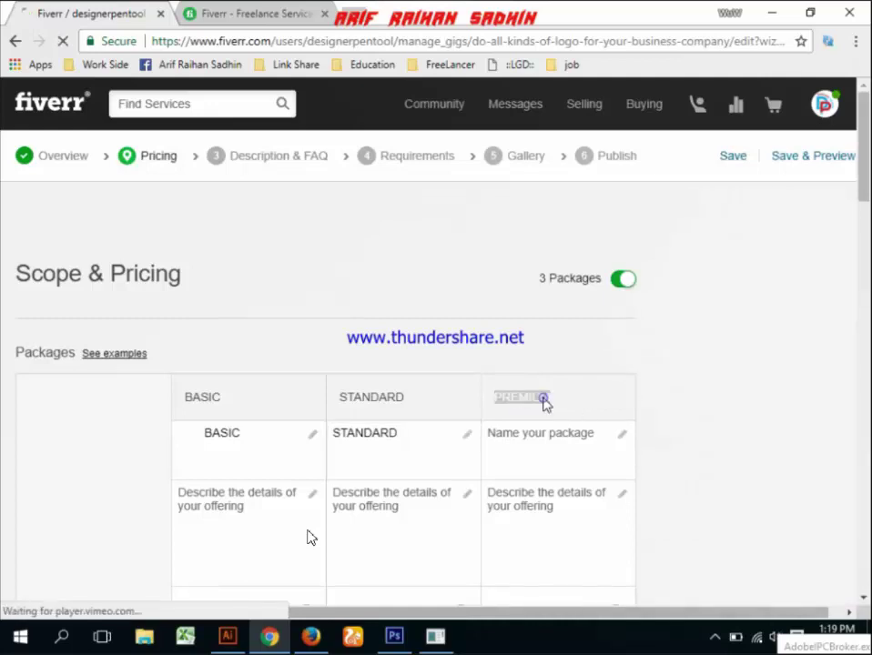
right_click(544, 398)
click(577, 410)
click(547, 458)
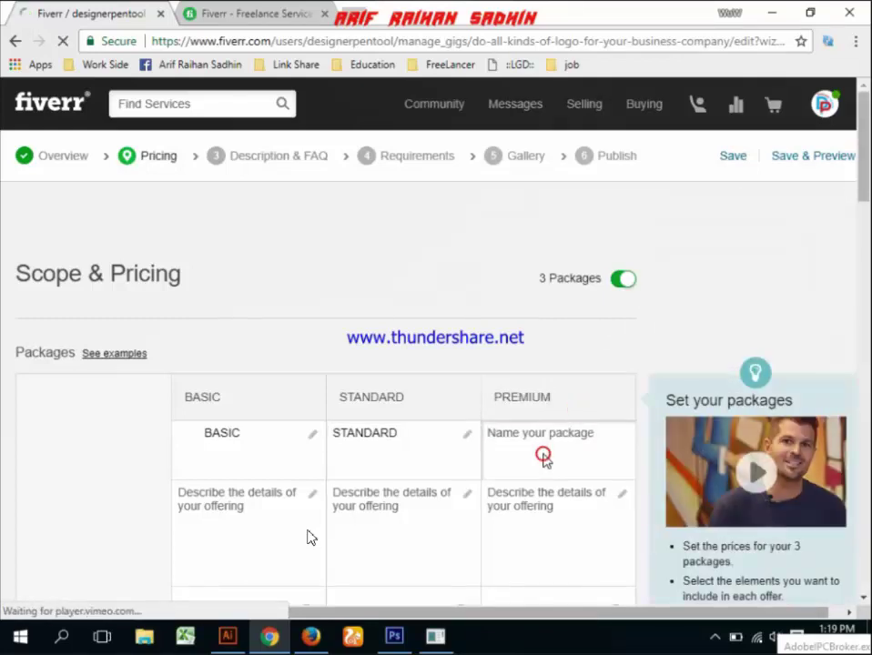
key(ctrl+v)
click(294, 436)
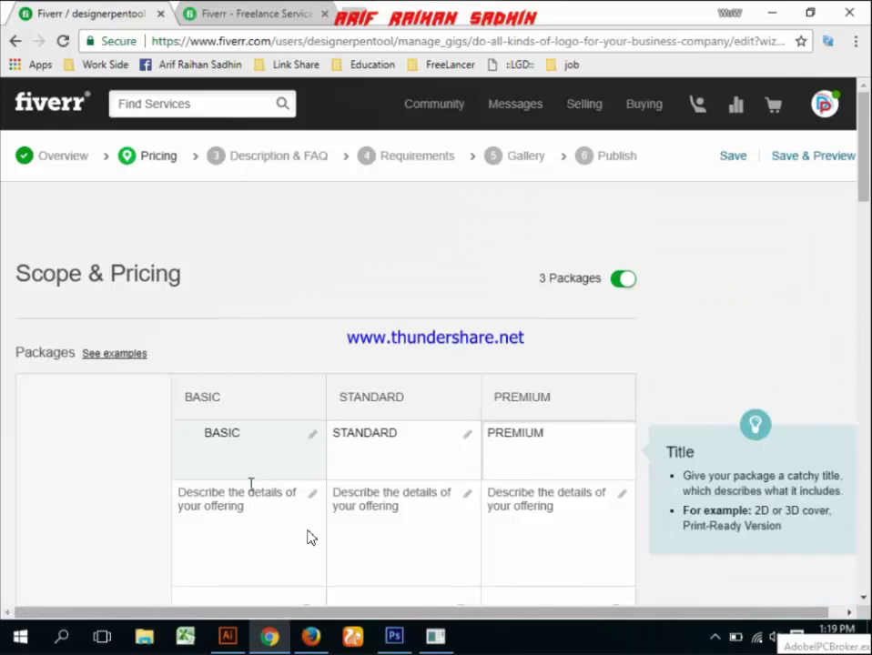
click(264, 517)
scroll(264, 517, down, 2)
Step: Remove the mistaken PREMIUM text and start the BASIC description with the pasted word BASIC
click(247, 337)
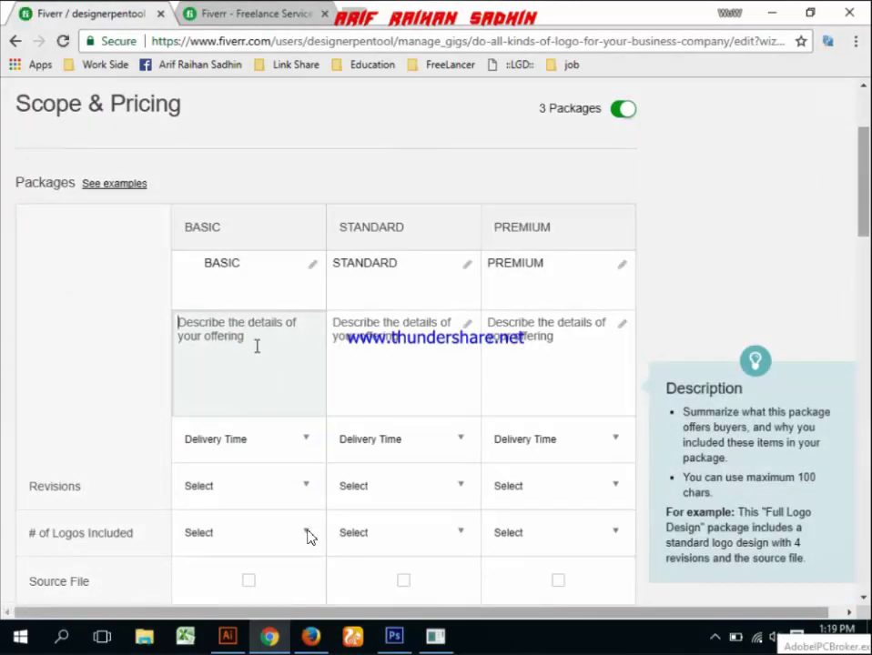
text(PREMIUM)
drag(194, 328, 116, 330)
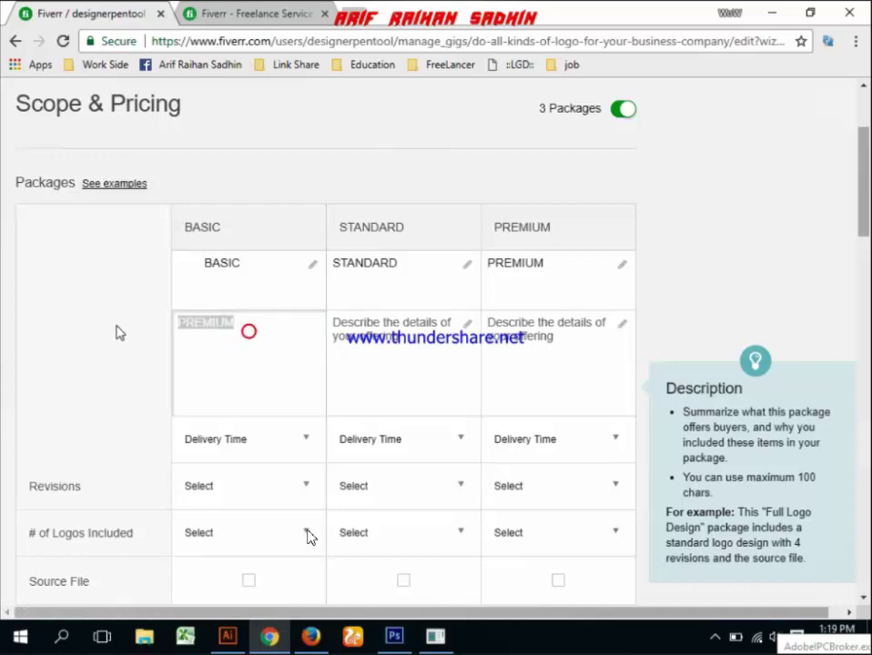
key(BackSpace)
drag(252, 269, 151, 269)
key(ctrl+c)
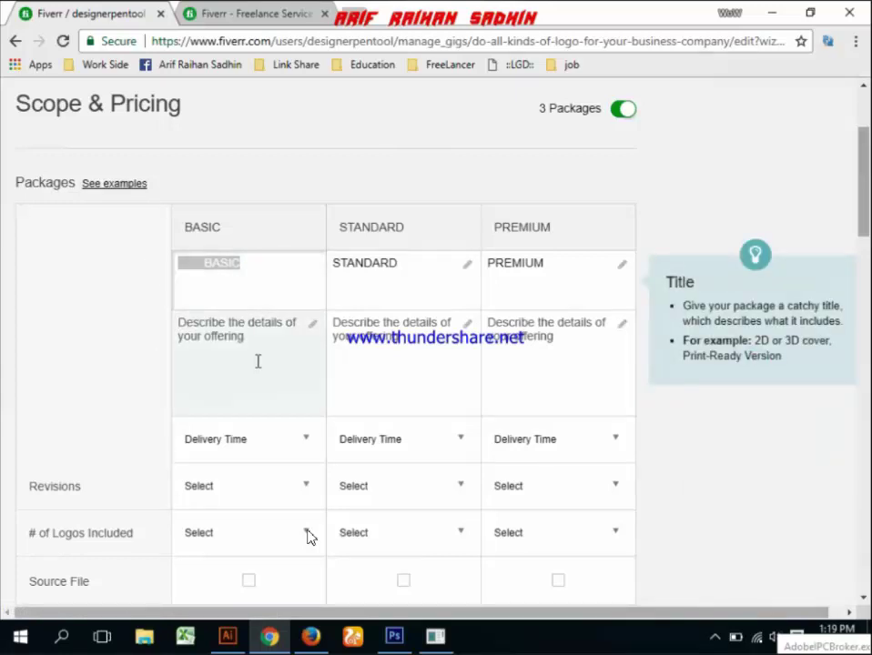
click(263, 376)
key(ctrl+v)
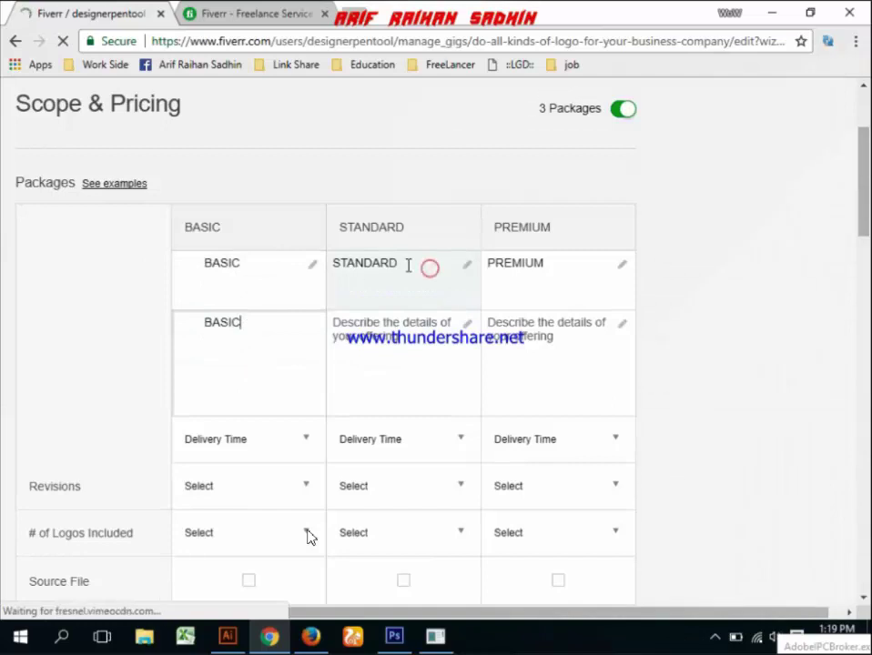
Step: Start the STANDARD and PREMIUM descriptions with their pasted package names
double_click(362, 262)
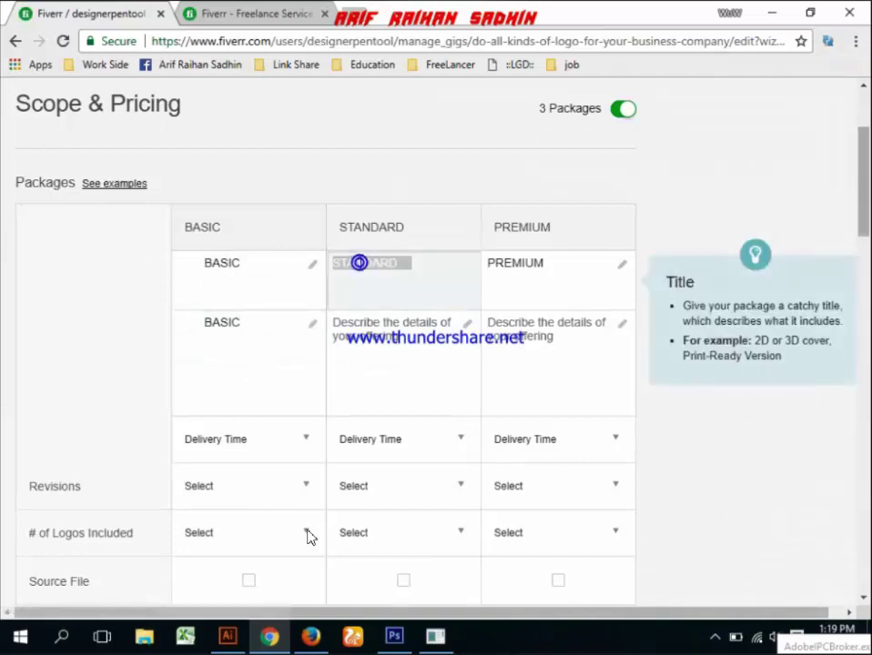
click(368, 350)
key(ctrl+v)
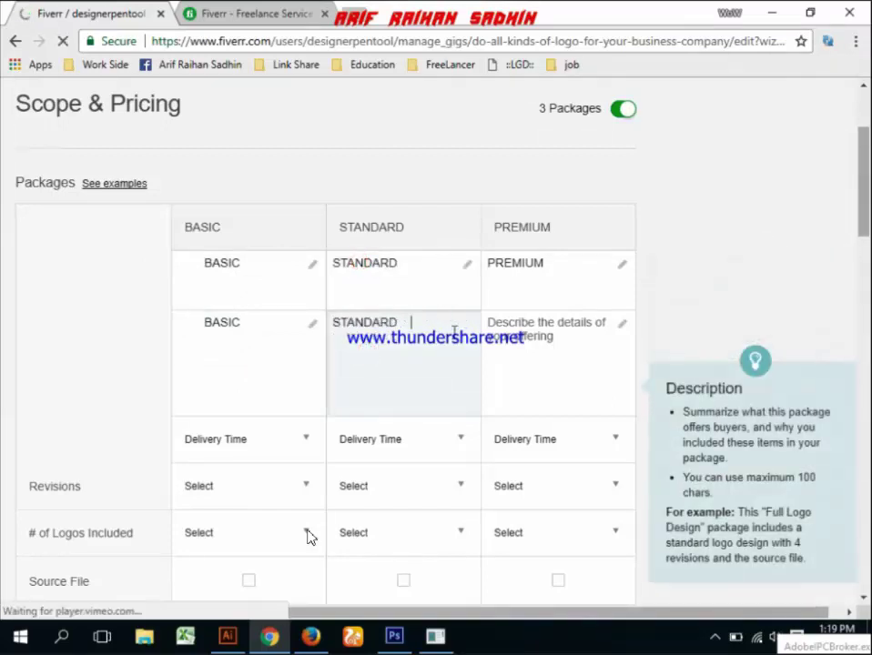
click(542, 262)
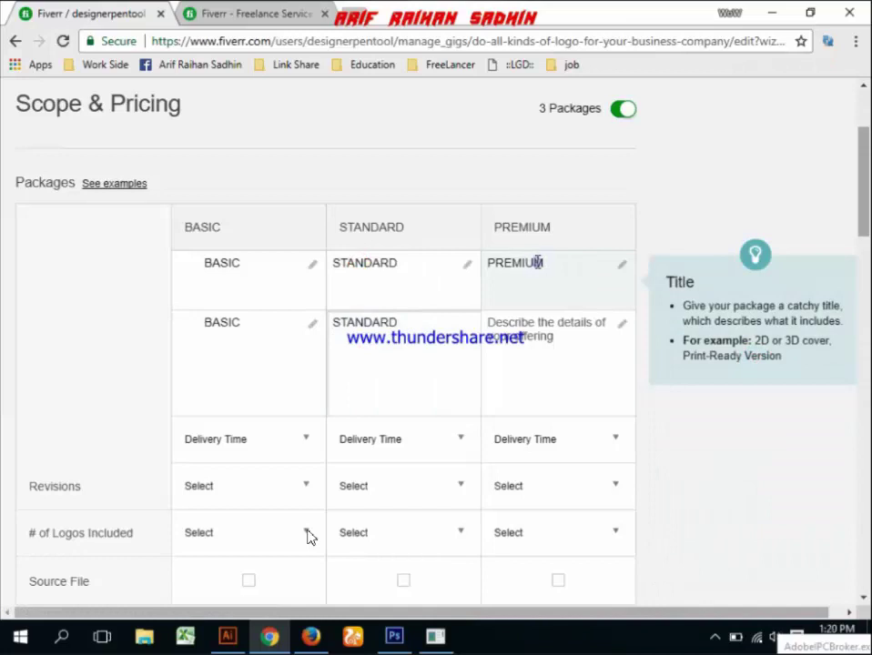
double_click(536, 262)
click(536, 360)
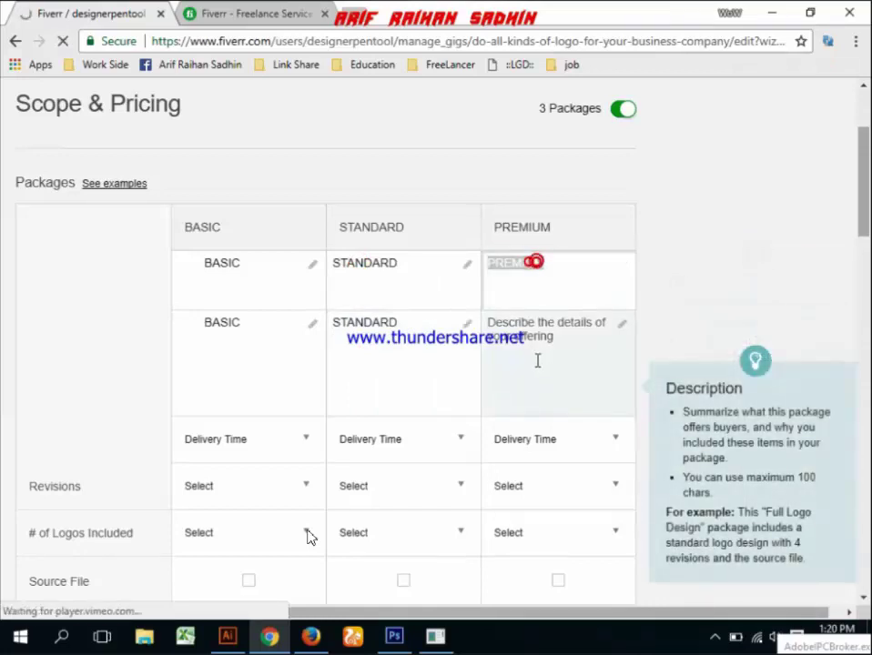
key(ctrl+v)
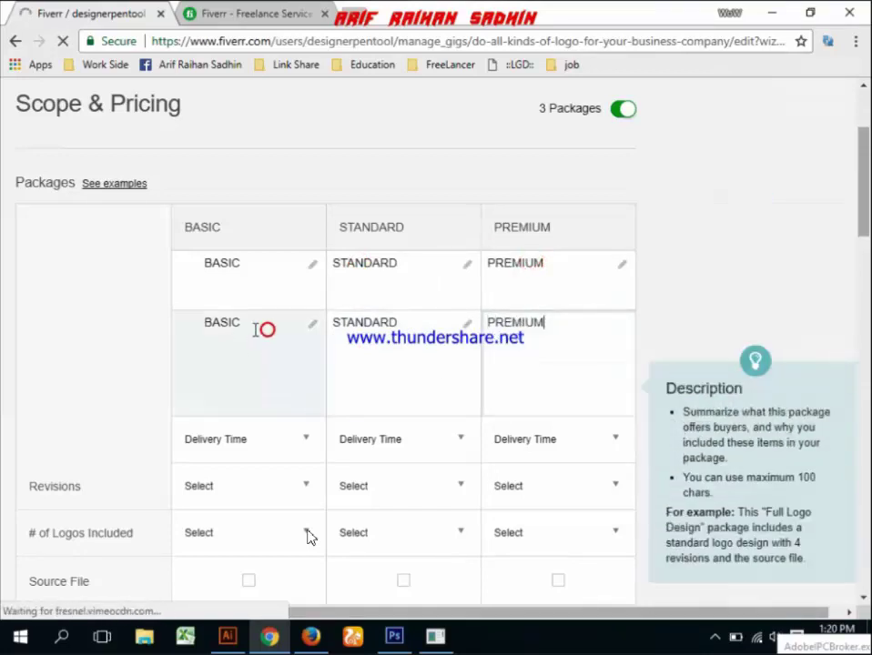
Step: Complete the BASIC description as 'BASIC Package 7+logo', correcting the spelling of 'package'
click(244, 323)
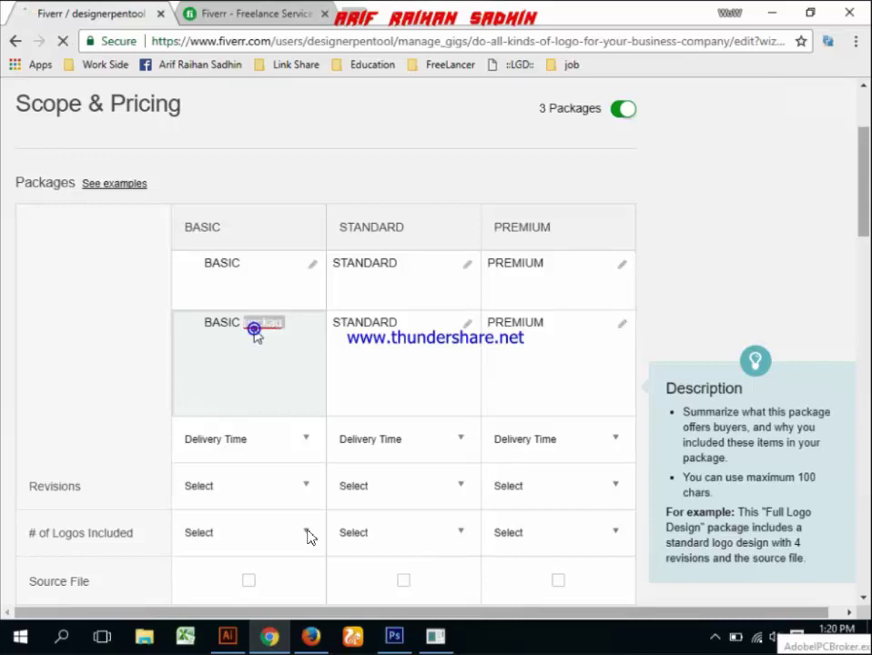
right_click(255, 327)
click(299, 342)
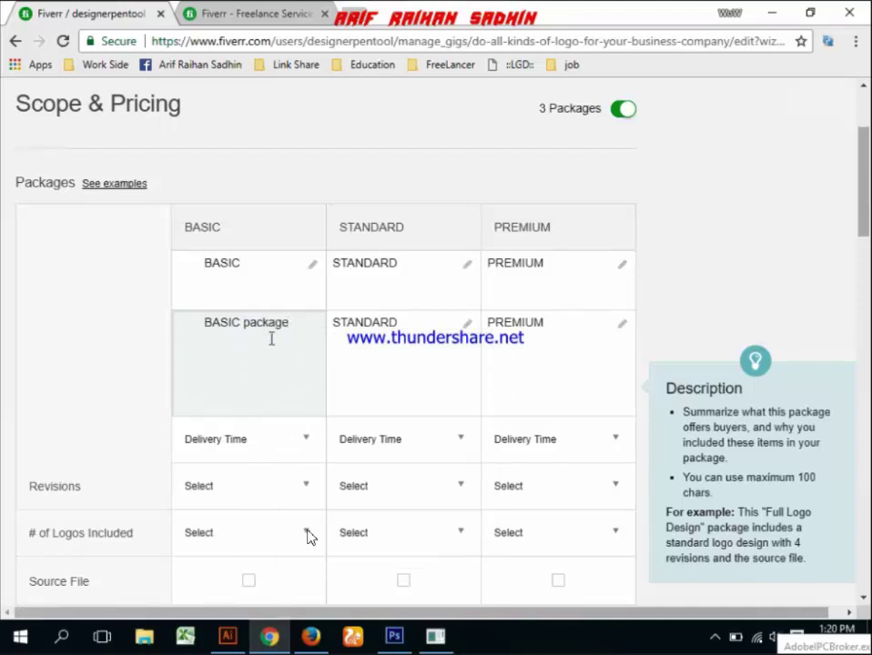
click(341, 332)
text(7+lo)
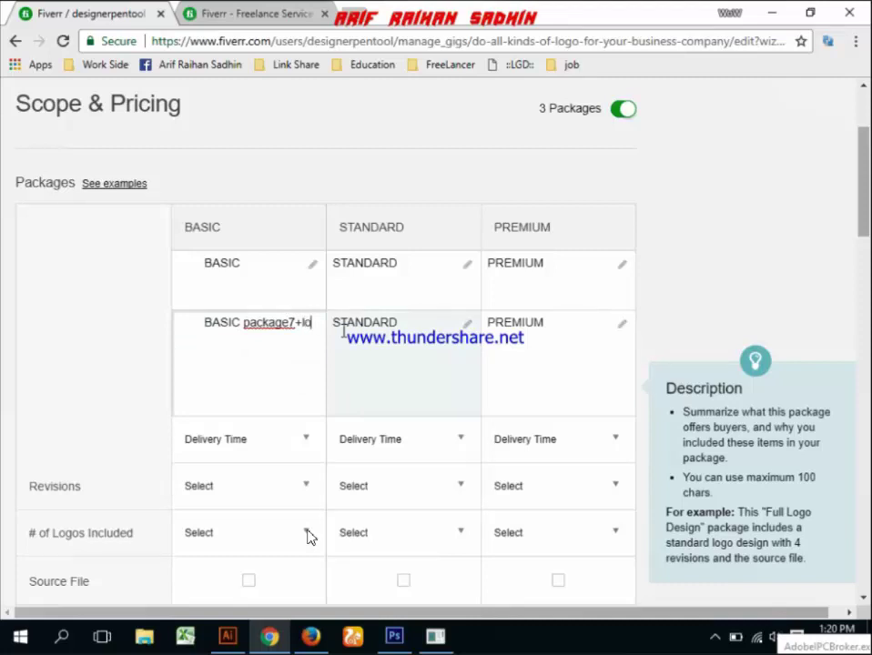
text(go)
click(199, 349)
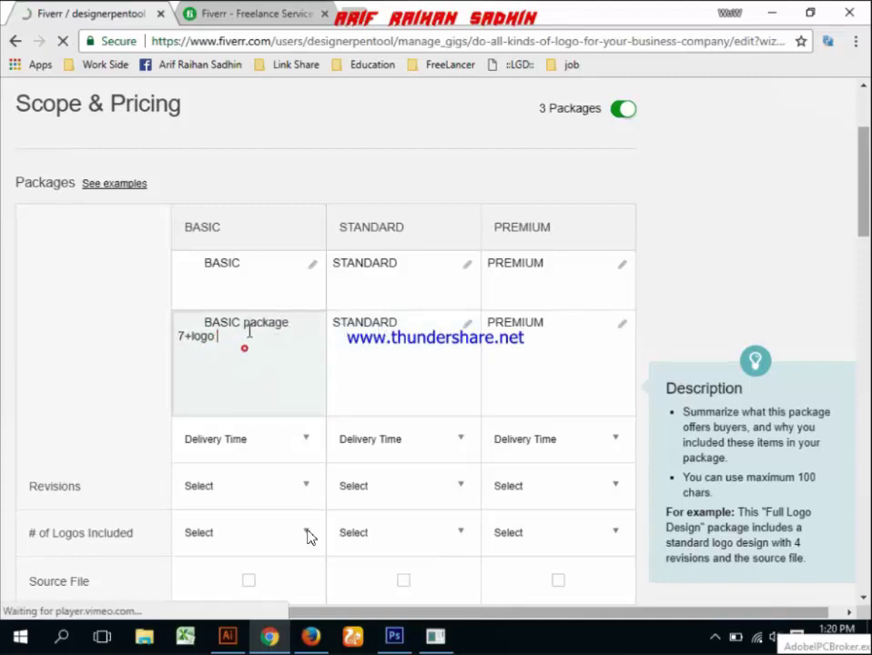
triple_click(244, 348)
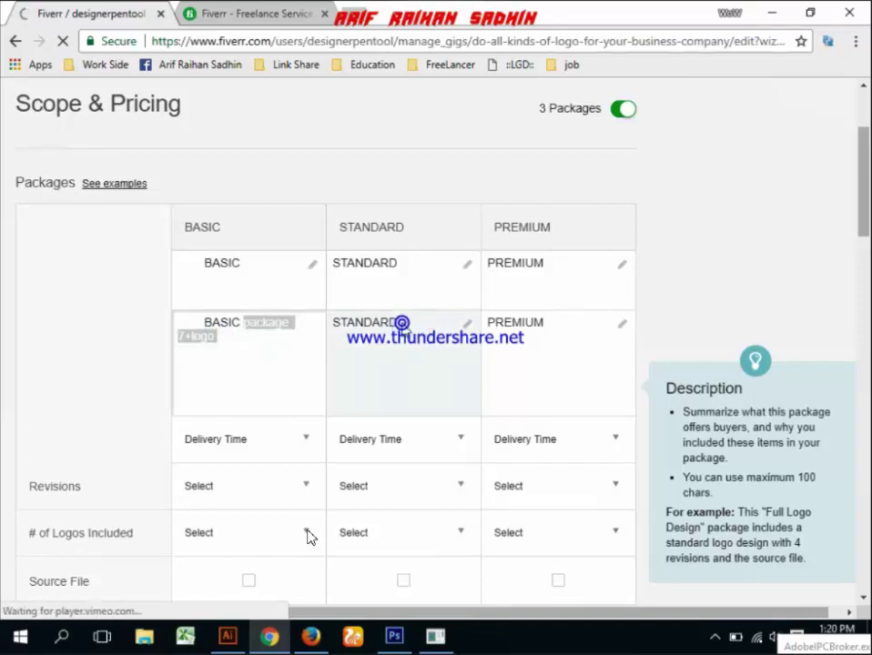
Step: Paste the package wording into STANDARD with the count changed to 10, and into PREMIUM
click(399, 326)
key(ctrl+v)
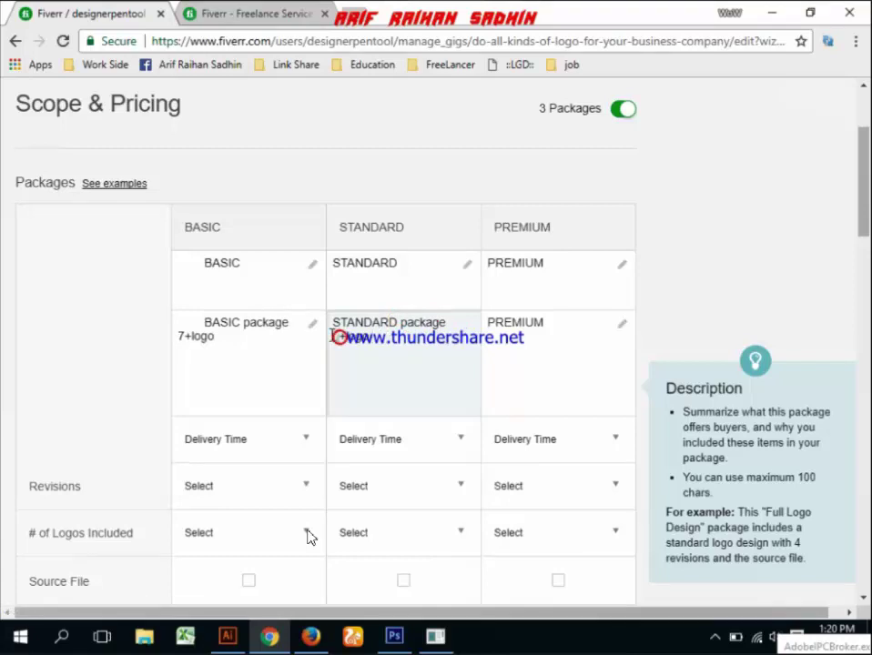
key(BackSpace)
text(10)
click(548, 323)
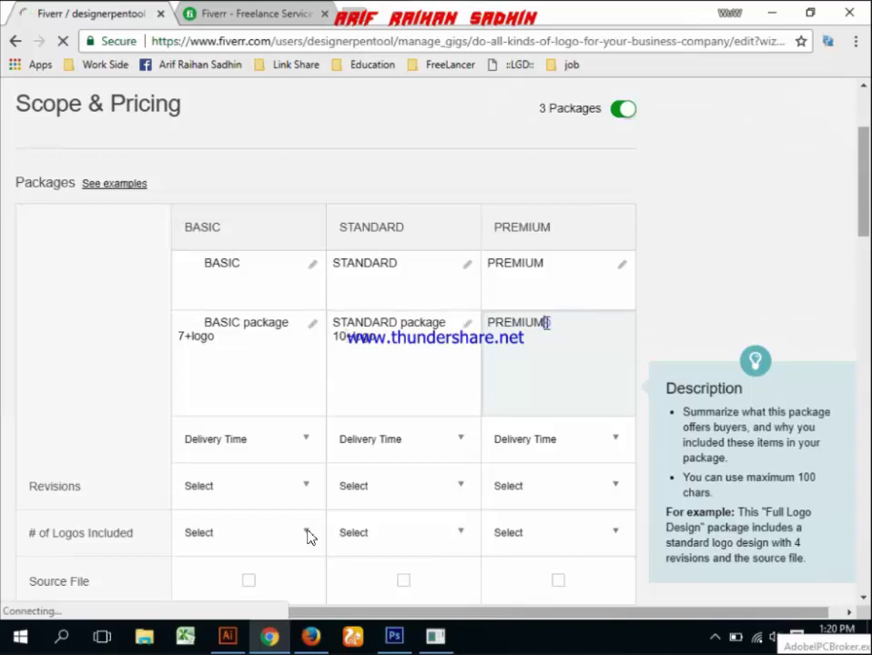
key(ctrl+v)
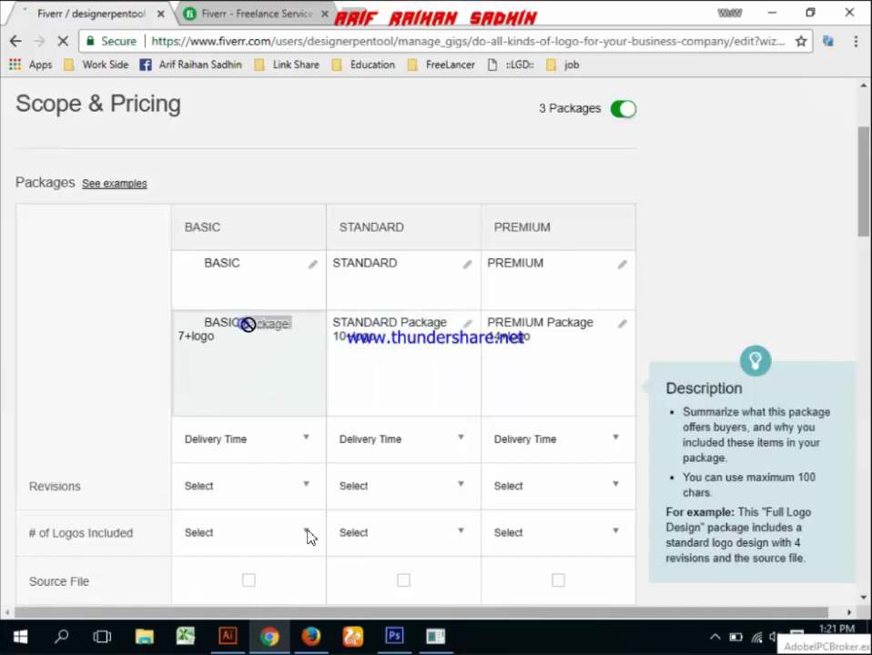
click(248, 330)
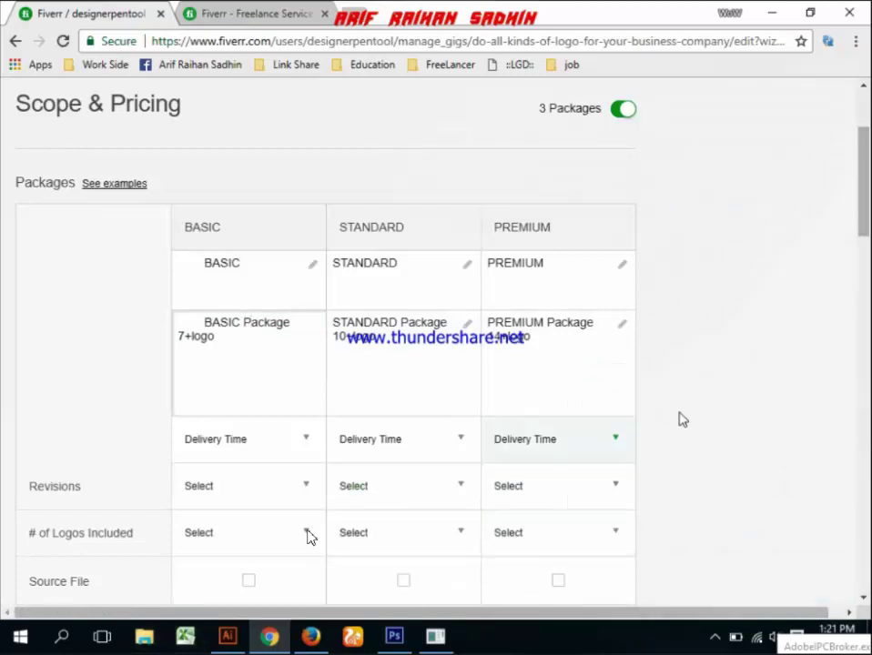
Step: Pick 1 Day Delivery for BASIC, 2 Days Delivery for STANDARD and 3 Days Delivery for PREMIUM
scroll(577, 355, down, 2)
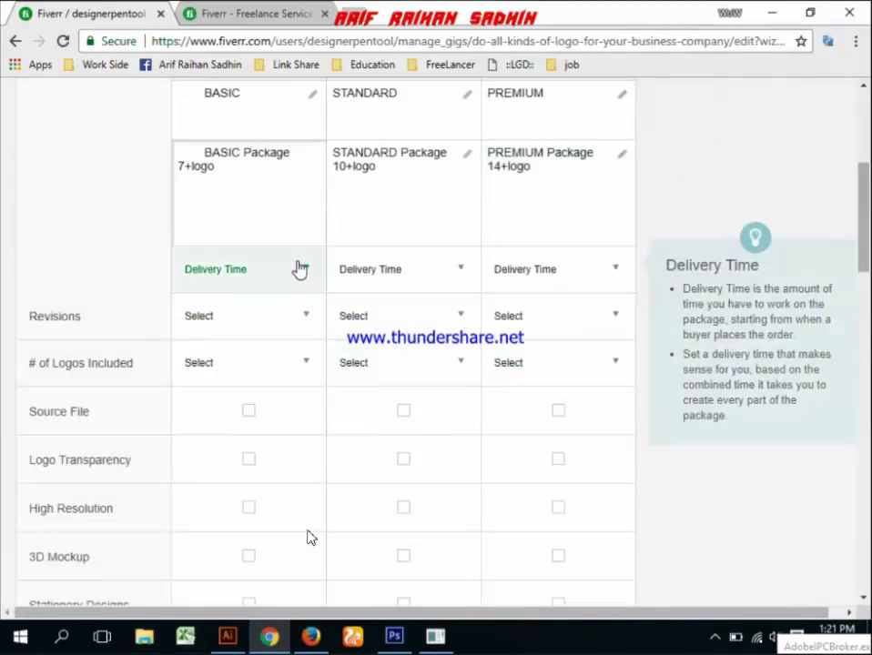
click(299, 265)
click(308, 270)
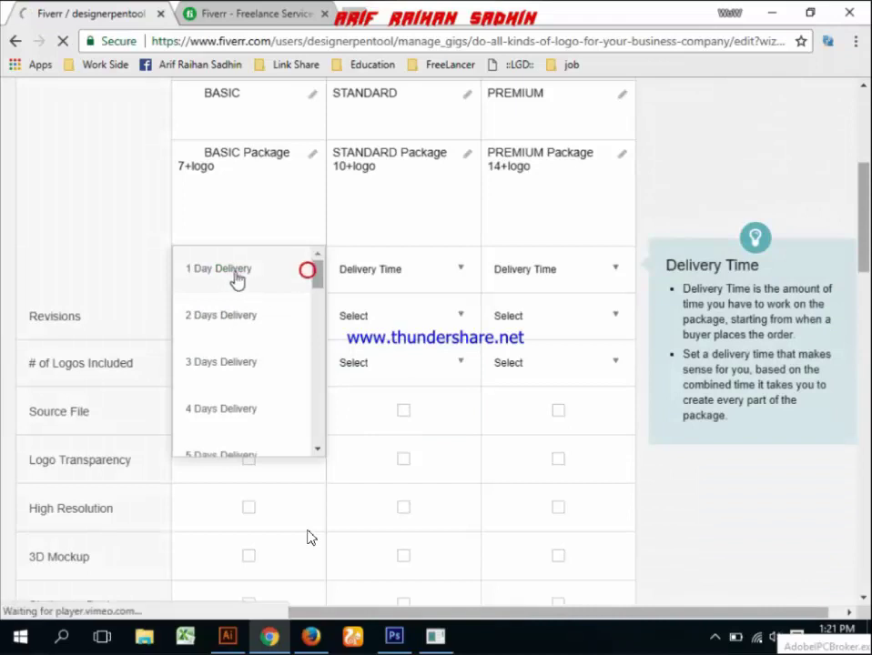
click(462, 271)
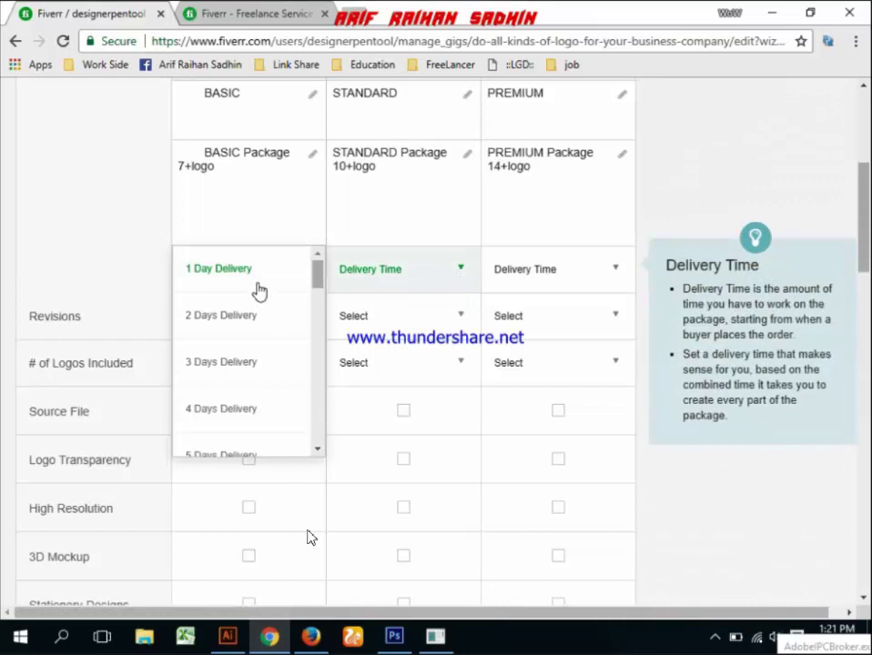
click(255, 273)
click(459, 276)
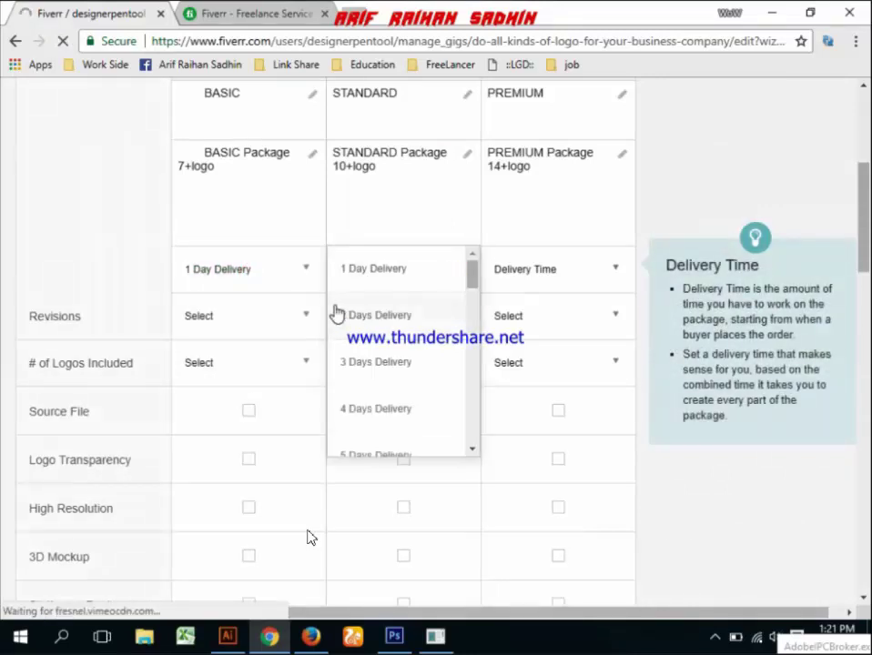
click(362, 315)
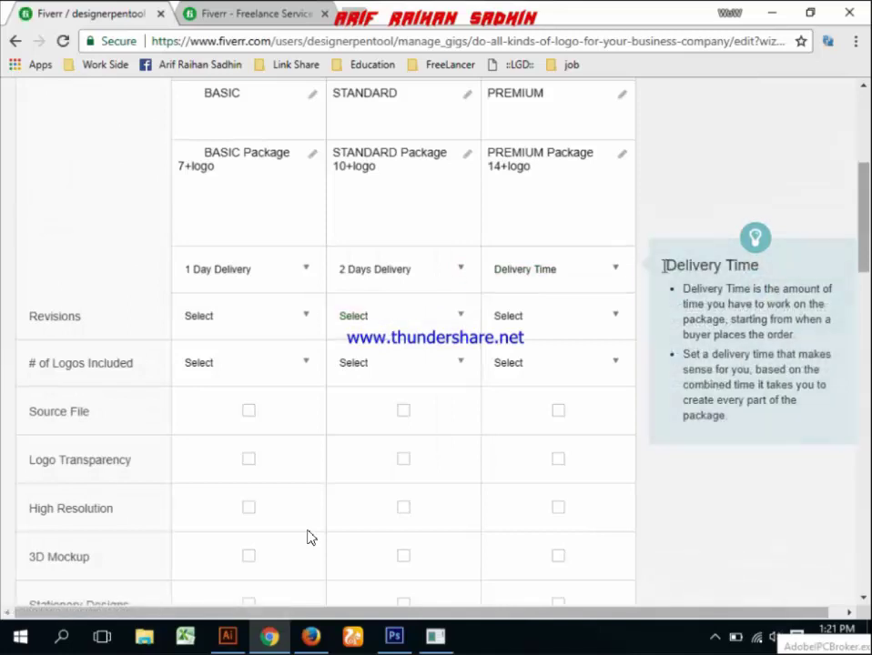
click(617, 268)
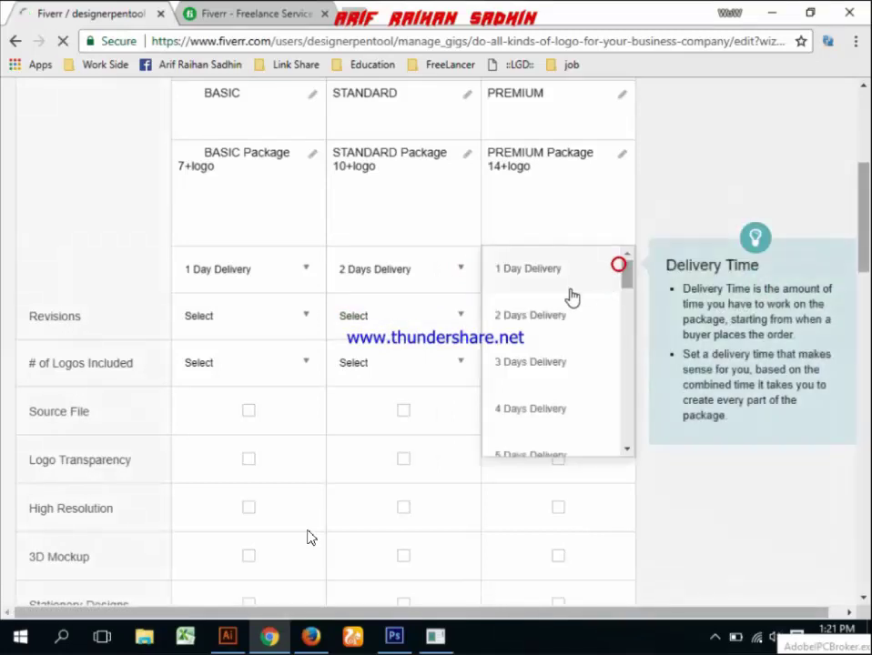
click(524, 364)
click(537, 363)
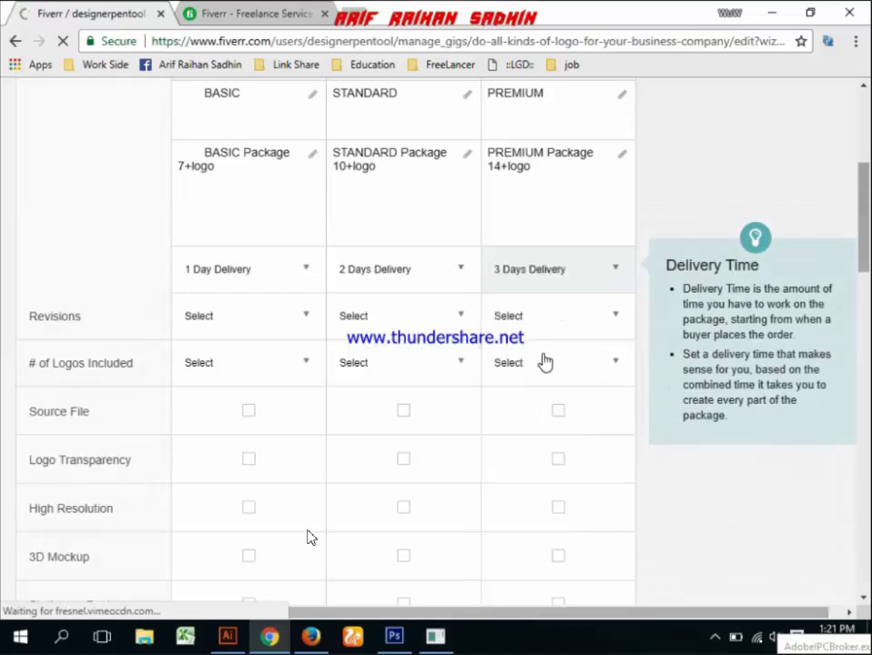
scroll(356, 317, down, 1)
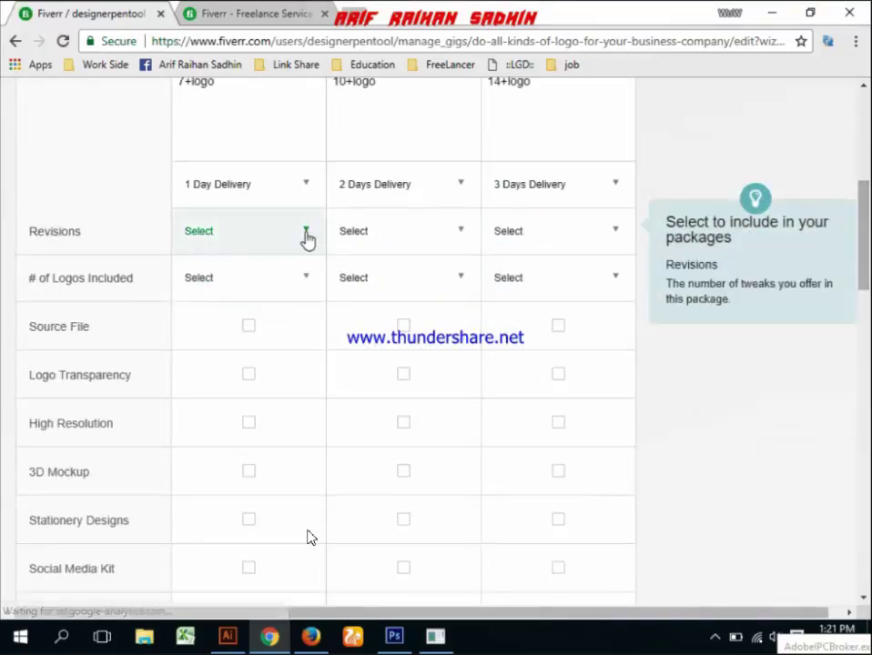
Step: Set the BASIC and STANDARD revisions dropdowns to Unlimited
click(305, 230)
scroll(232, 401, down, 3)
scroll(224, 412, down, 1)
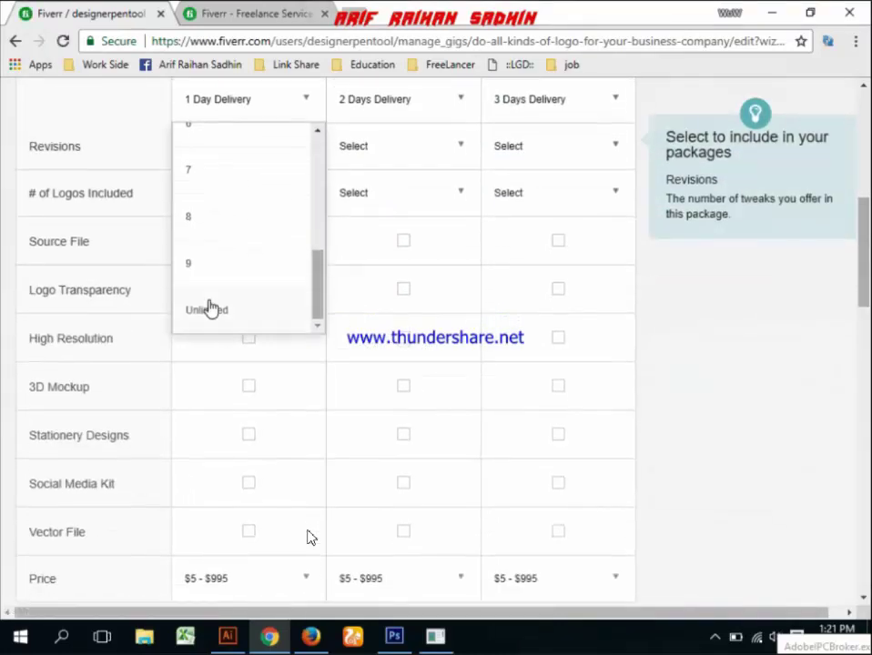
scroll(623, 340, up, 1)
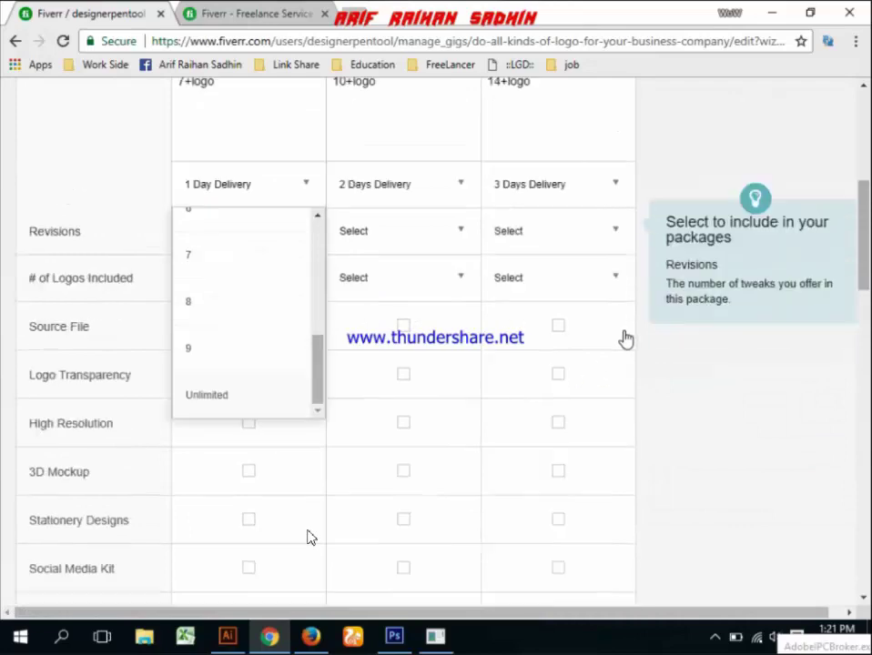
scroll(352, 387, up, 3)
click(460, 491)
scroll(462, 494, down, 2)
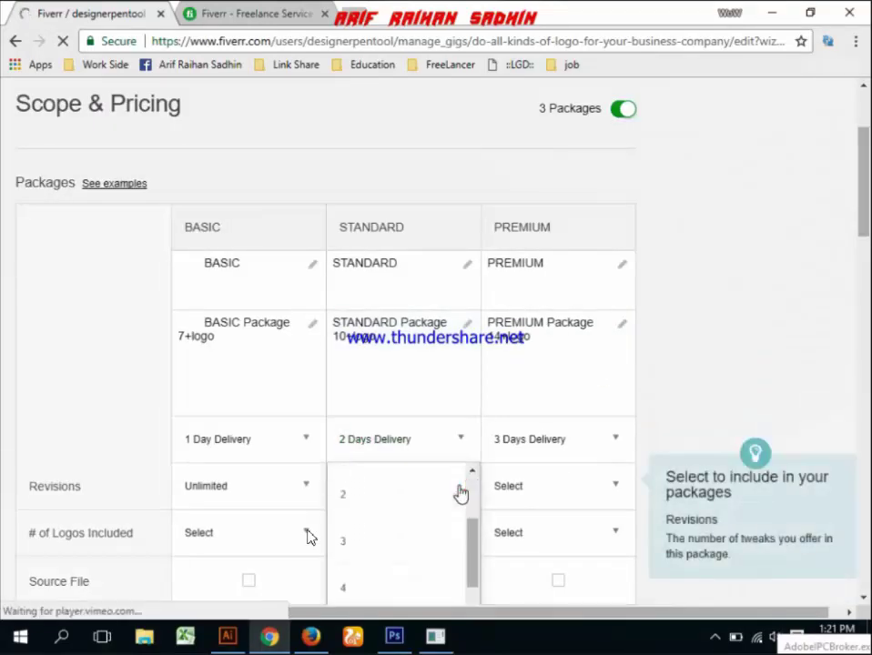
scroll(461, 494, down, 2)
scroll(576, 498, down, 3)
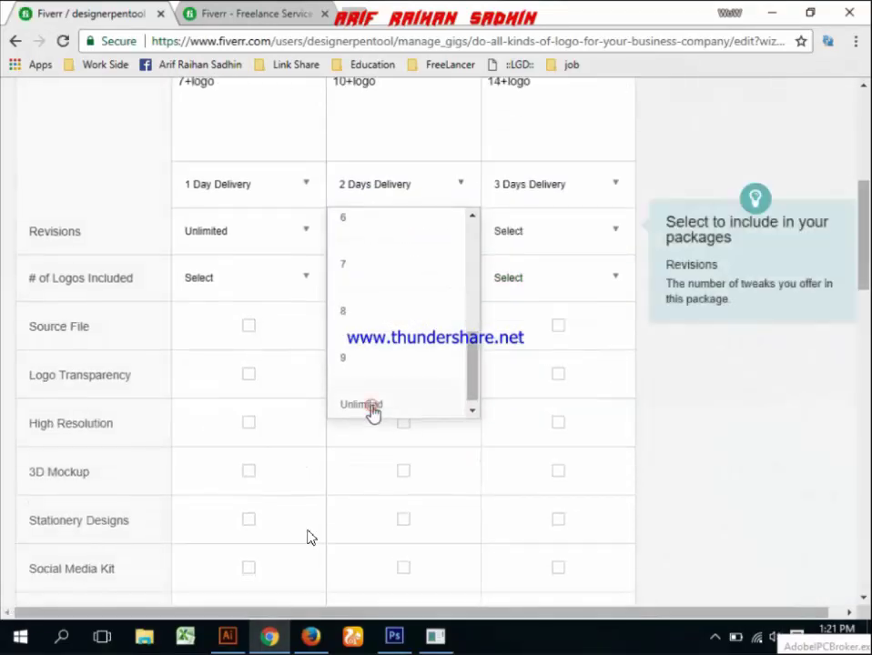
click(372, 410)
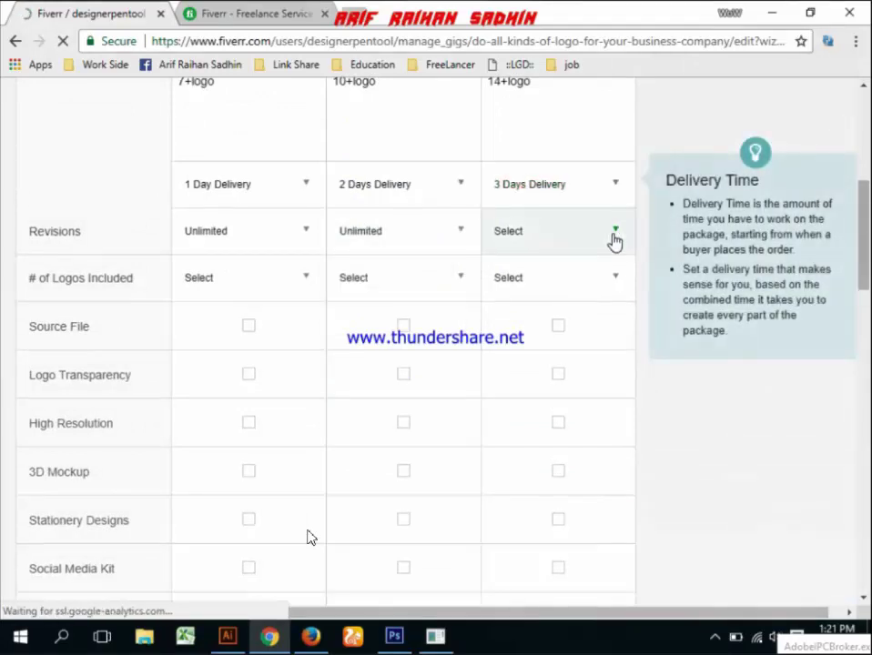
Step: Set the PREMIUM revisions dropdown to Unlimited as well
click(613, 233)
scroll(546, 323, down, 3)
scroll(532, 364, down, 1)
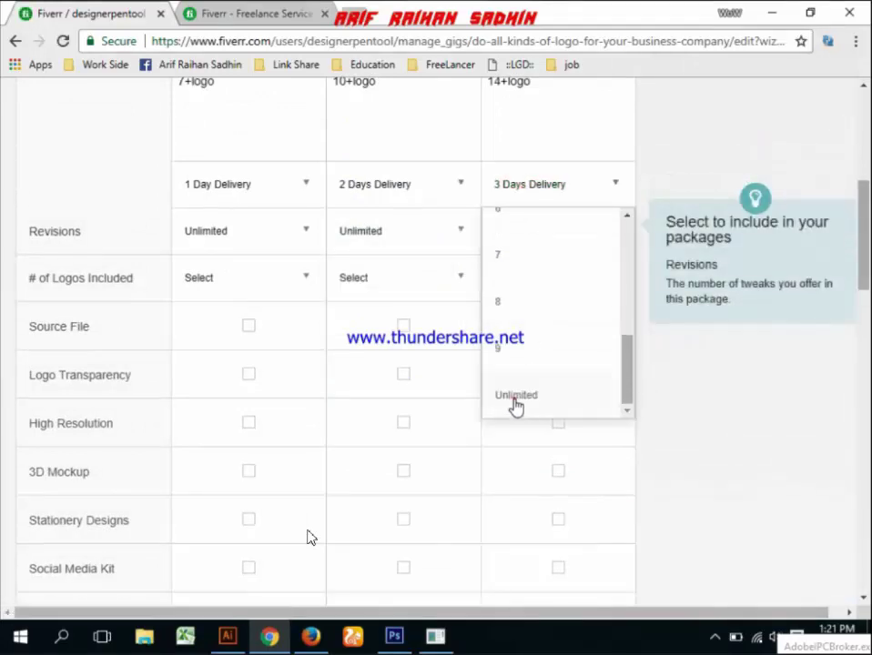
click(516, 395)
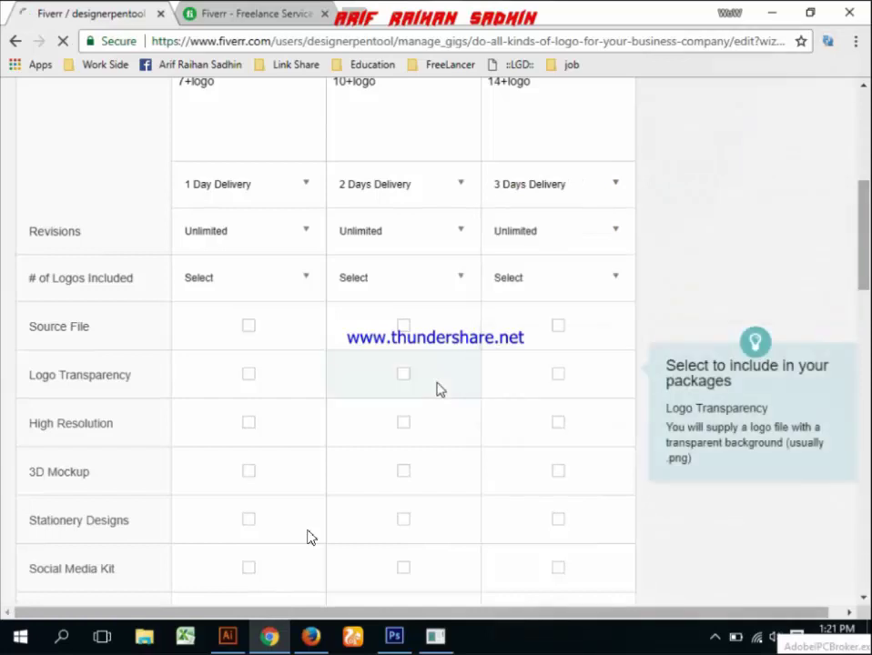
scroll(436, 389, down, 1)
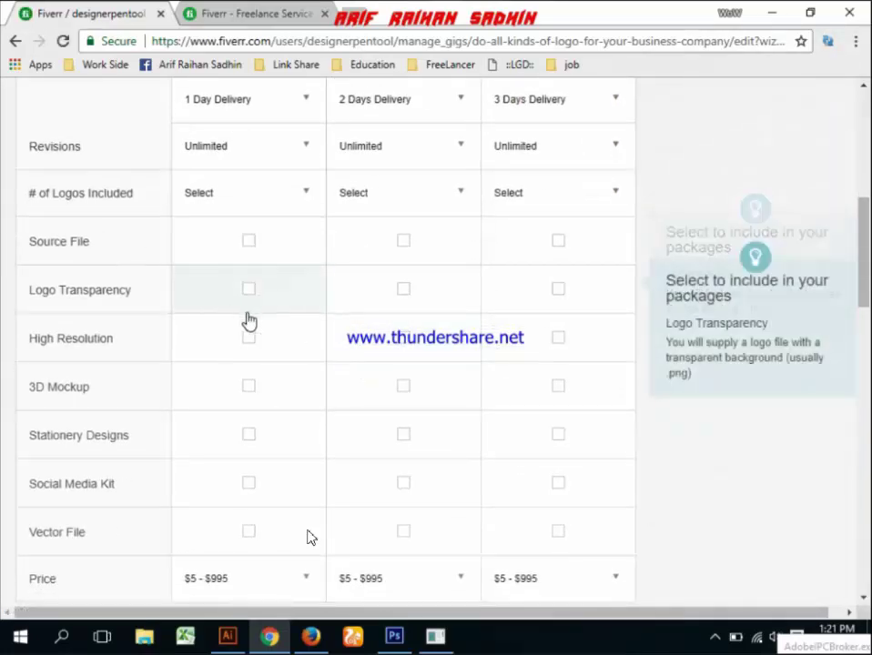
Step: Tick Logo Transparency and High Resolution for the BASIC package
scroll(227, 325, down, 1)
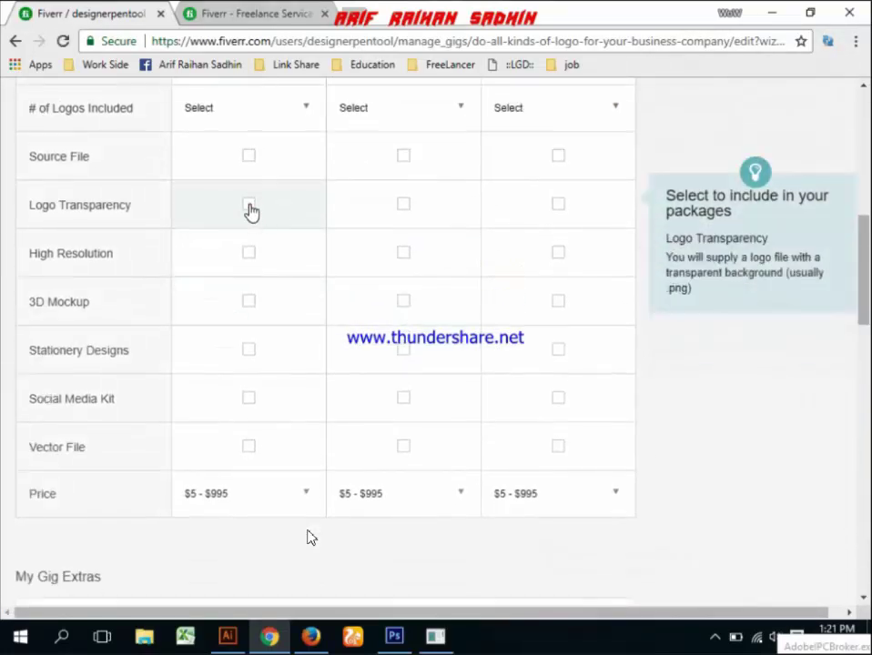
click(249, 206)
click(250, 255)
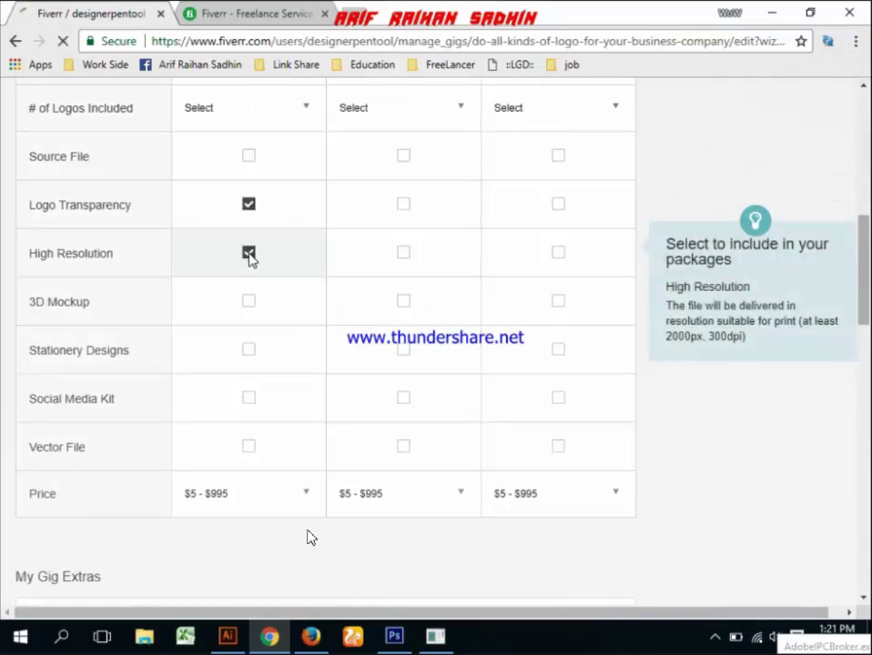
Step: Tick Source File, Logo Transparency, High Resolution and Vector File for STANDARD
click(401, 156)
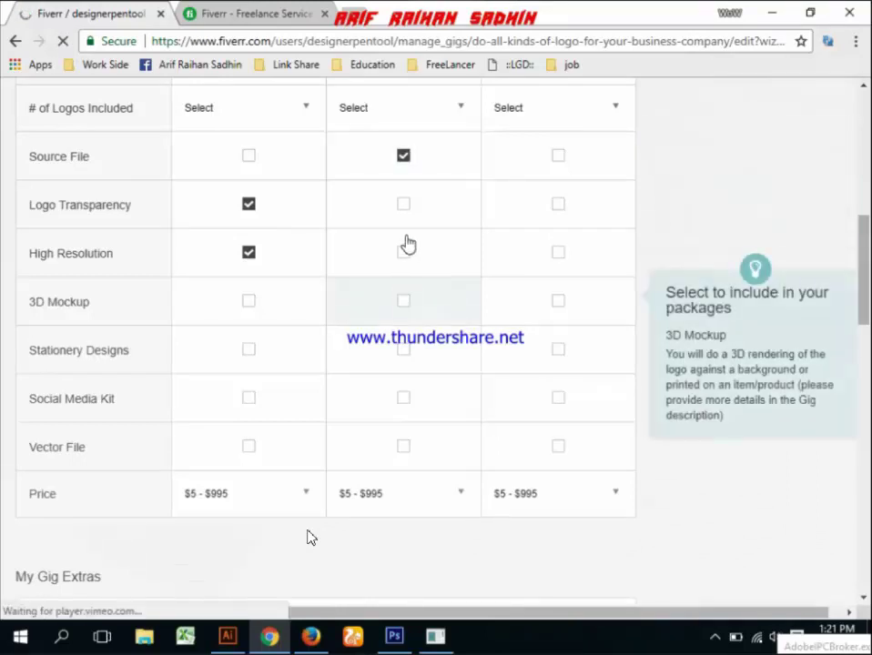
click(403, 204)
click(404, 254)
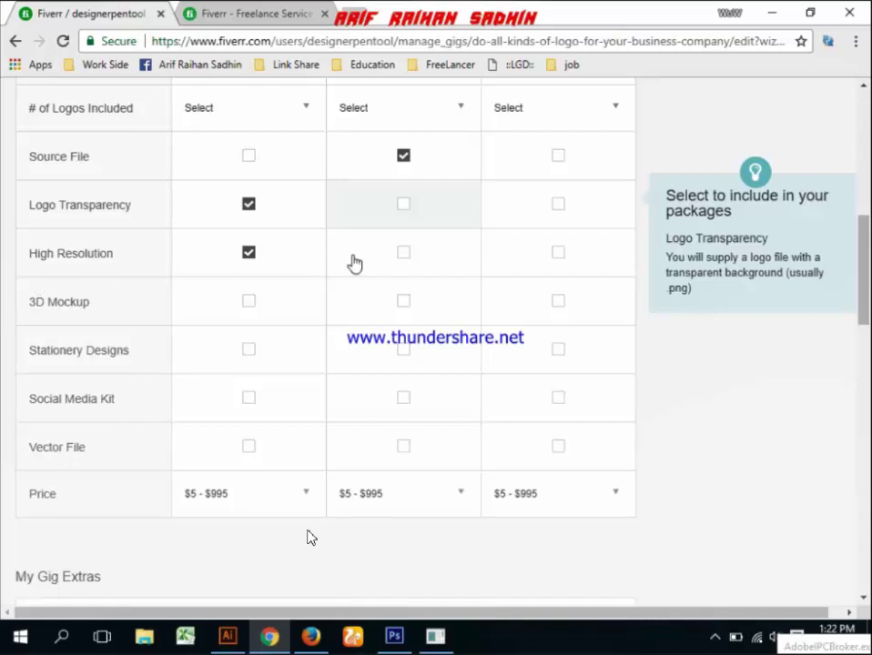
click(403, 203)
click(403, 253)
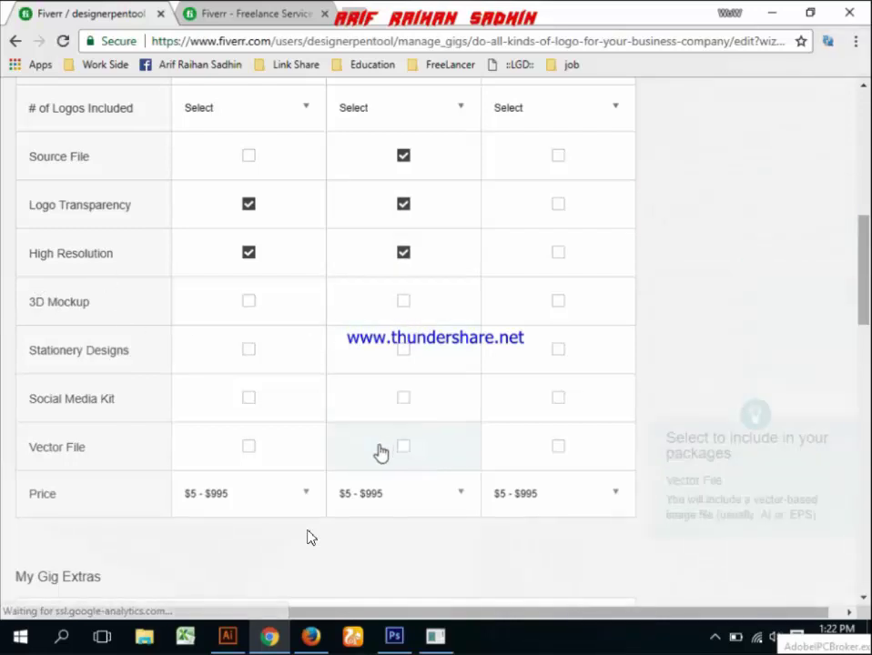
click(438, 428)
Step: Tick Source File, Logo Transparency and High Resolution for the PREMIUM package
scroll(433, 383, up, 1)
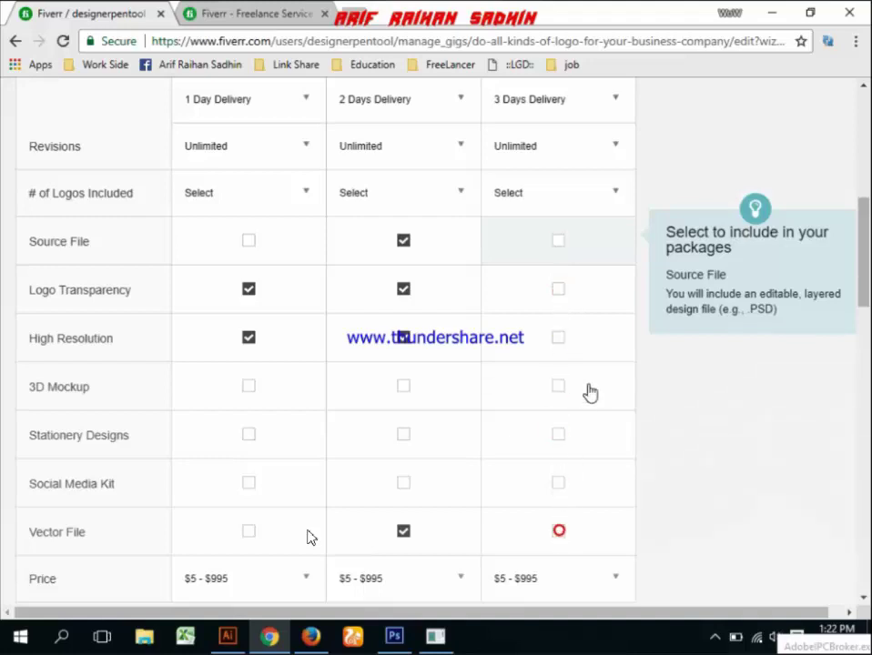
click(558, 240)
click(558, 288)
click(558, 338)
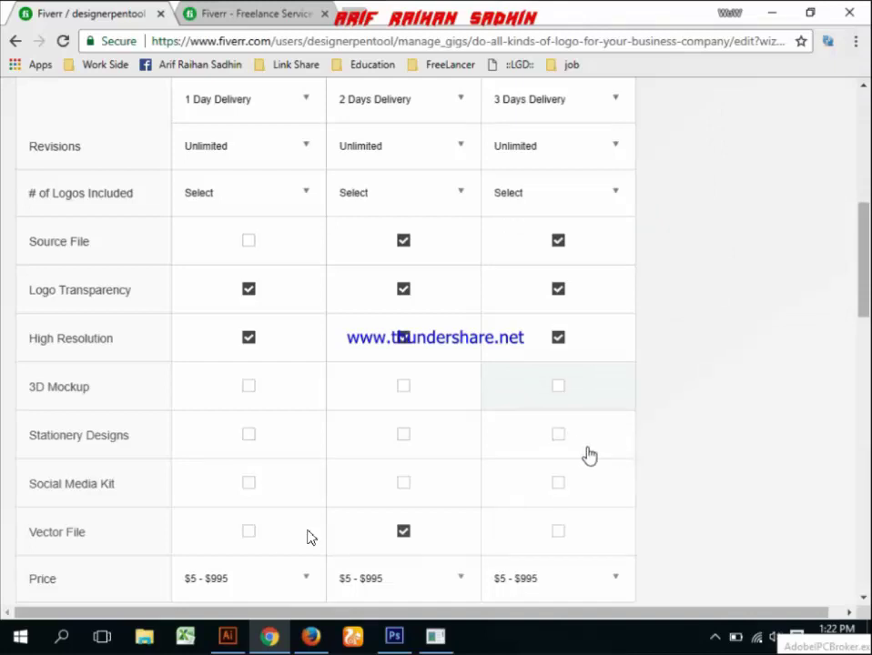
scroll(590, 455, down, 5)
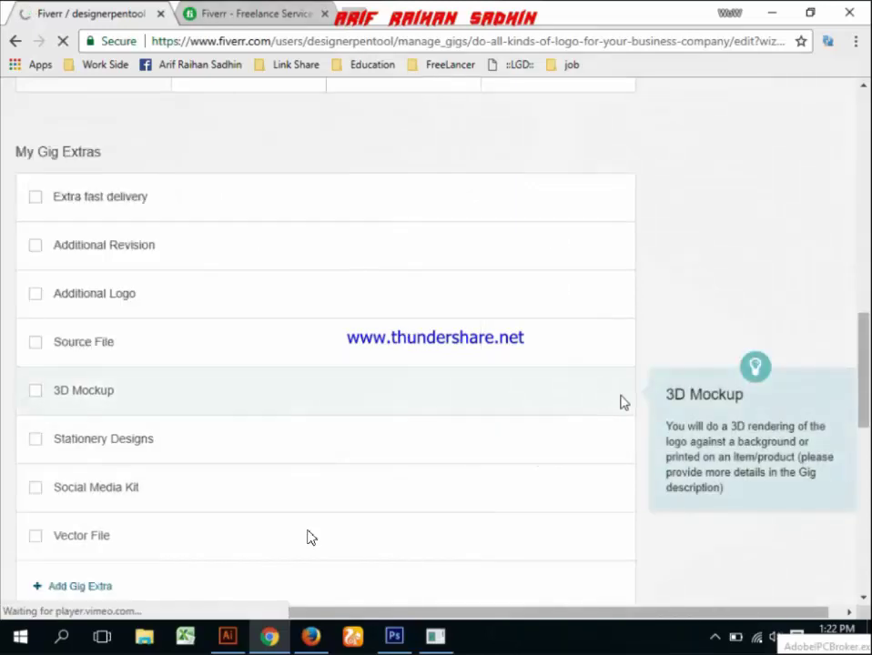
scroll(309, 537, up, 5)
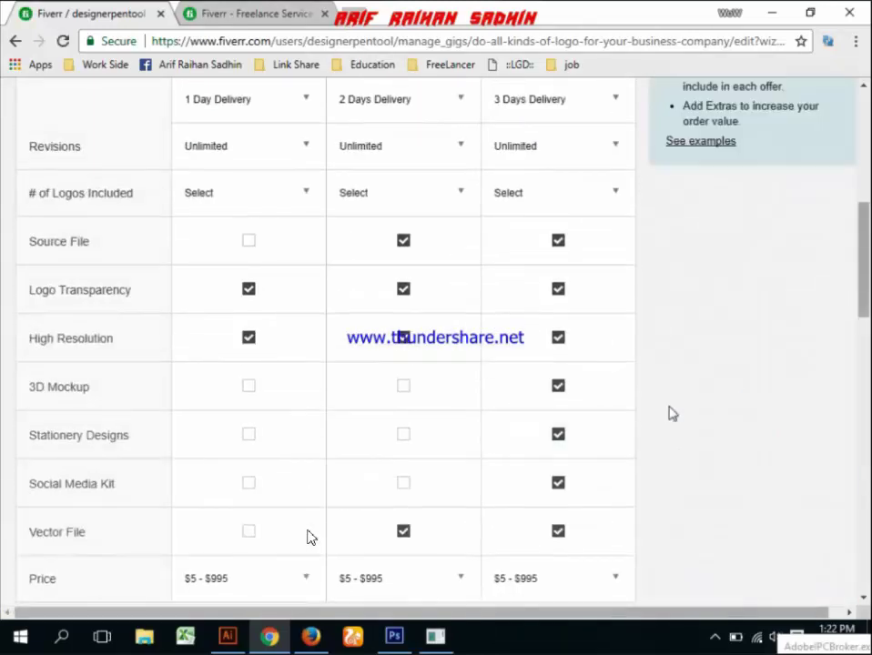
scroll(309, 537, down, 1)
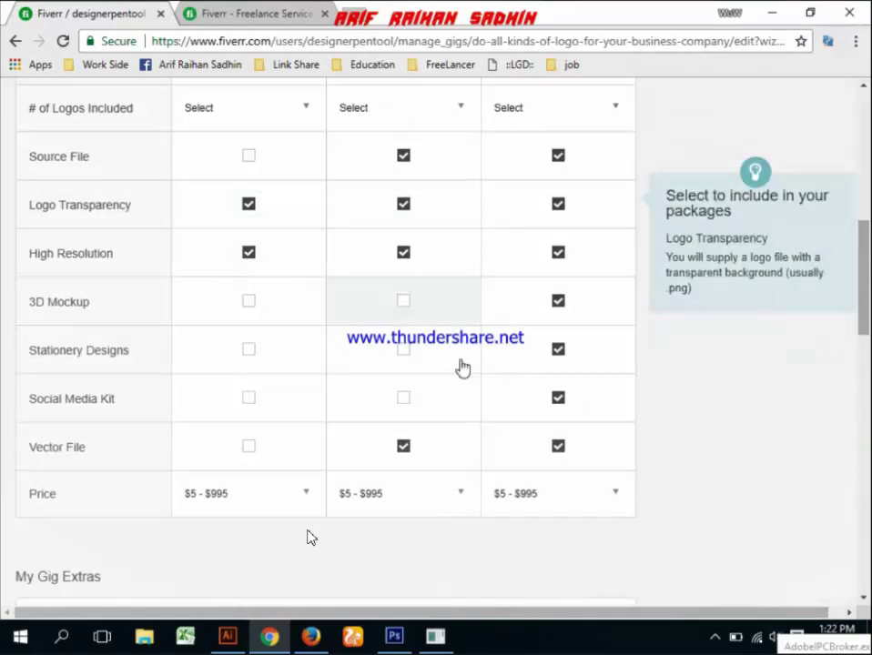
scroll(546, 372, down, 3)
scroll(567, 373, down, 1)
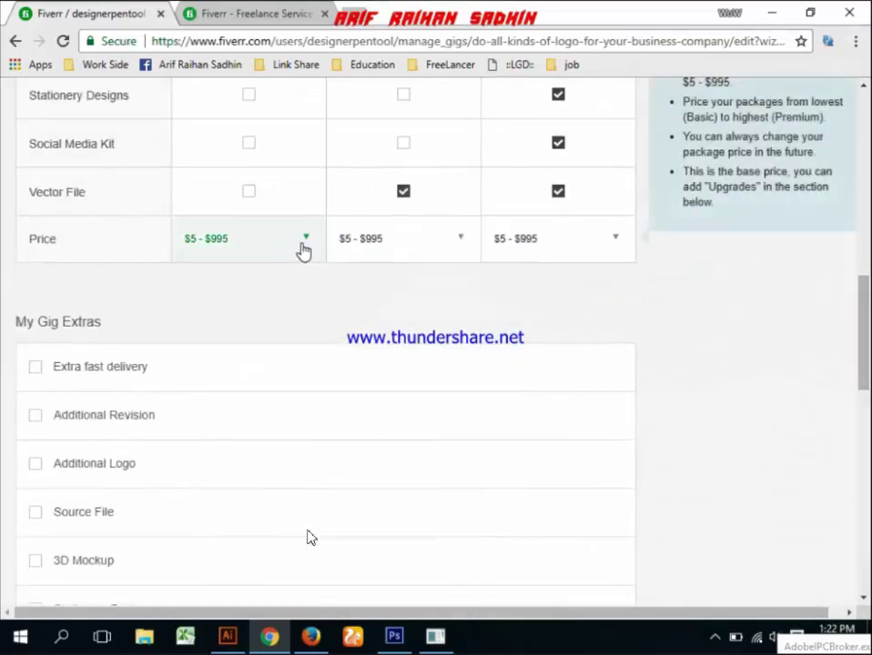
Step: Price the packages at $5 for BASIC, $10 for STANDARD and $15 for PREMIUM
click(303, 247)
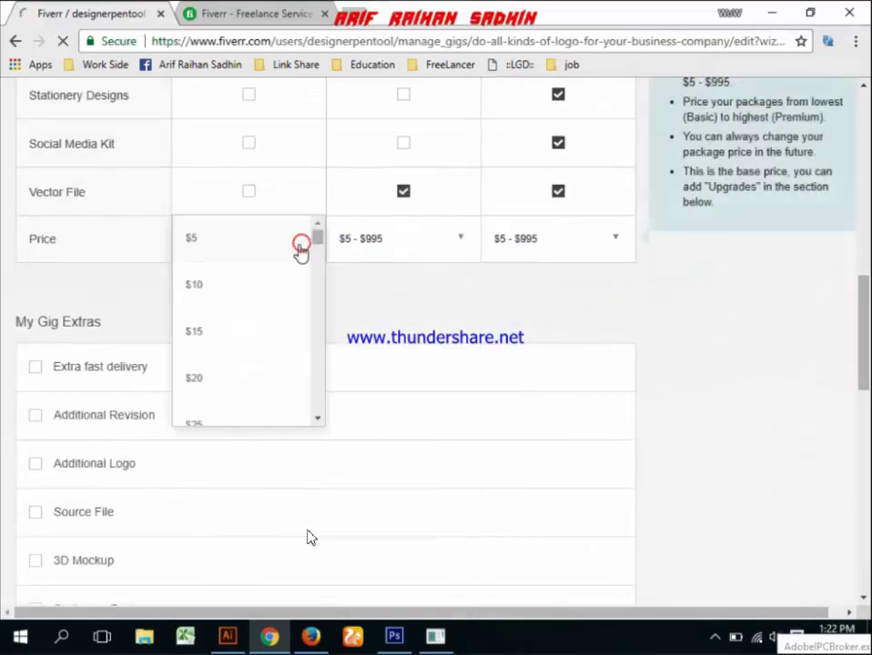
click(231, 238)
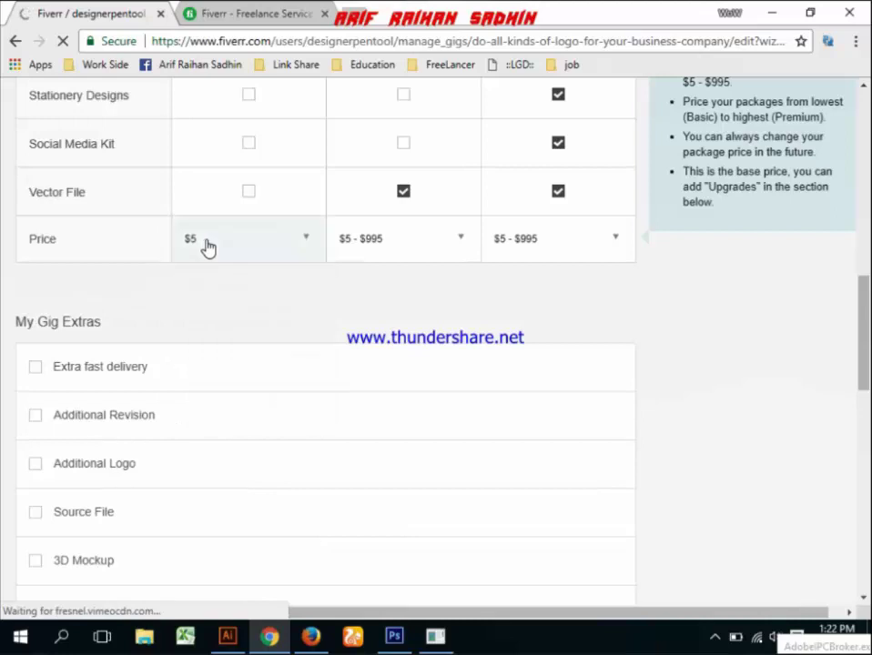
click(467, 243)
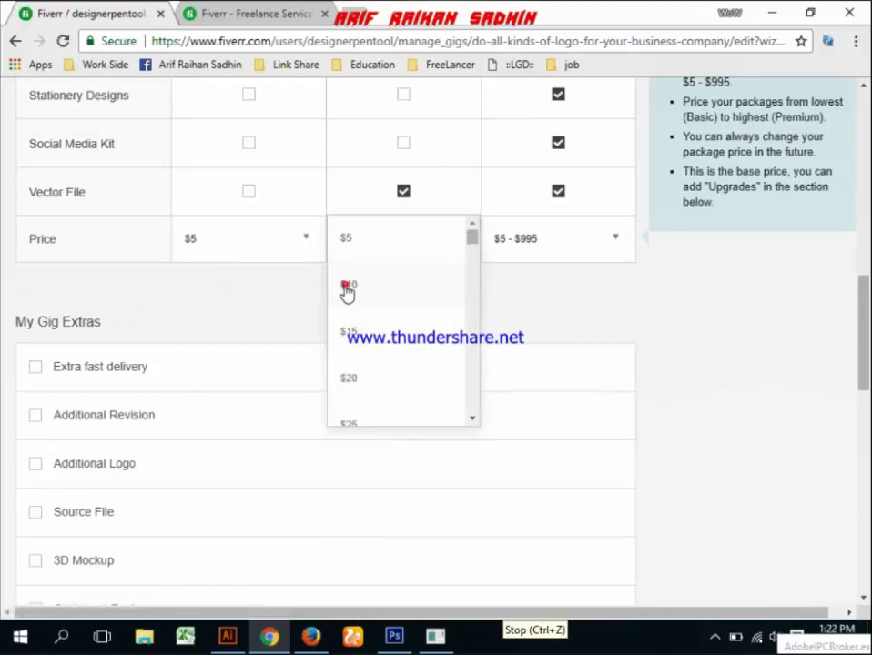
click(347, 287)
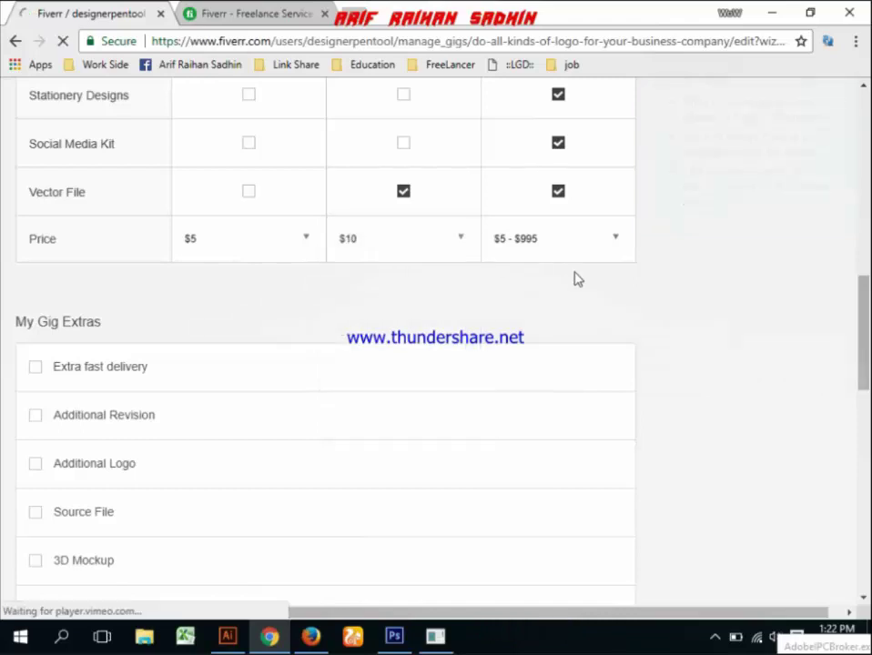
click(615, 239)
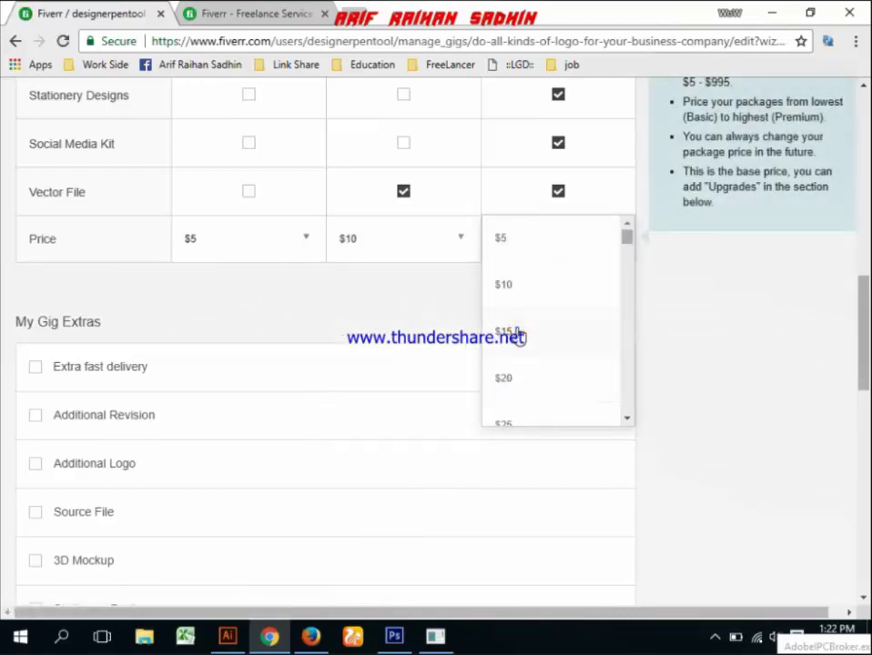
click(518, 336)
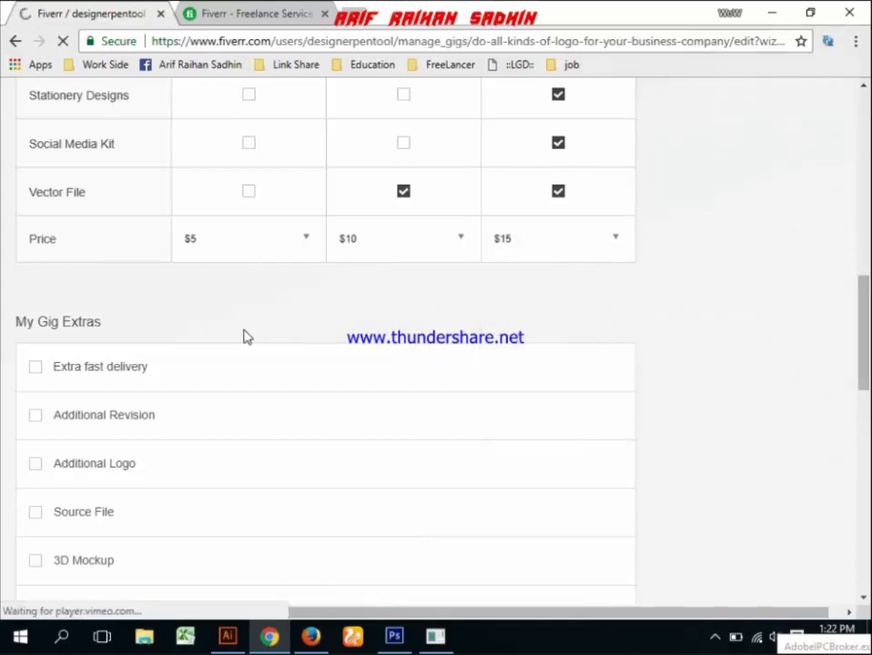
scroll(200, 332, down, 1)
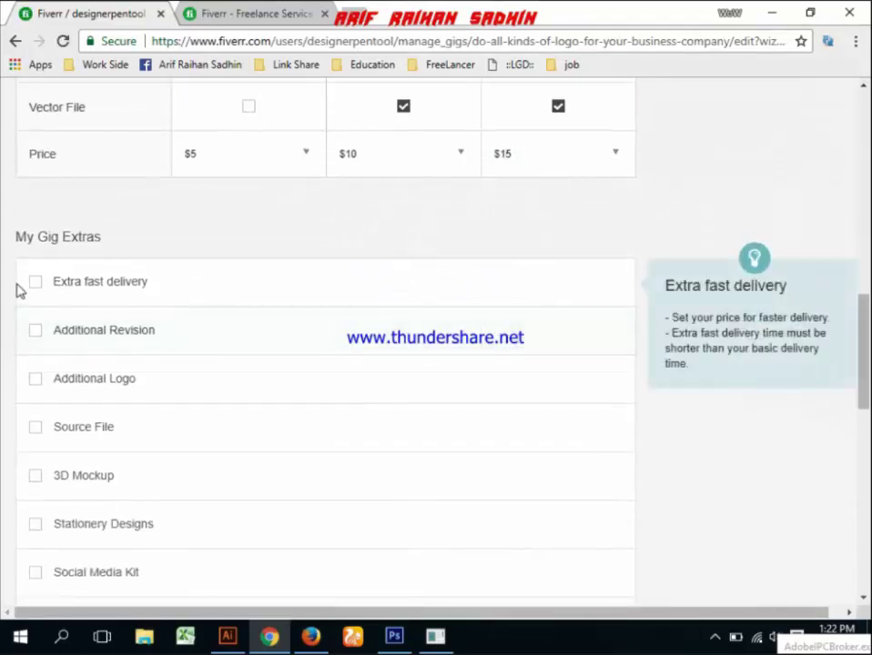
Step: Edit the BASIC description to read 'BASIC Package 7+logo' on one line, then review the packages
scroll(229, 340, up, 2)
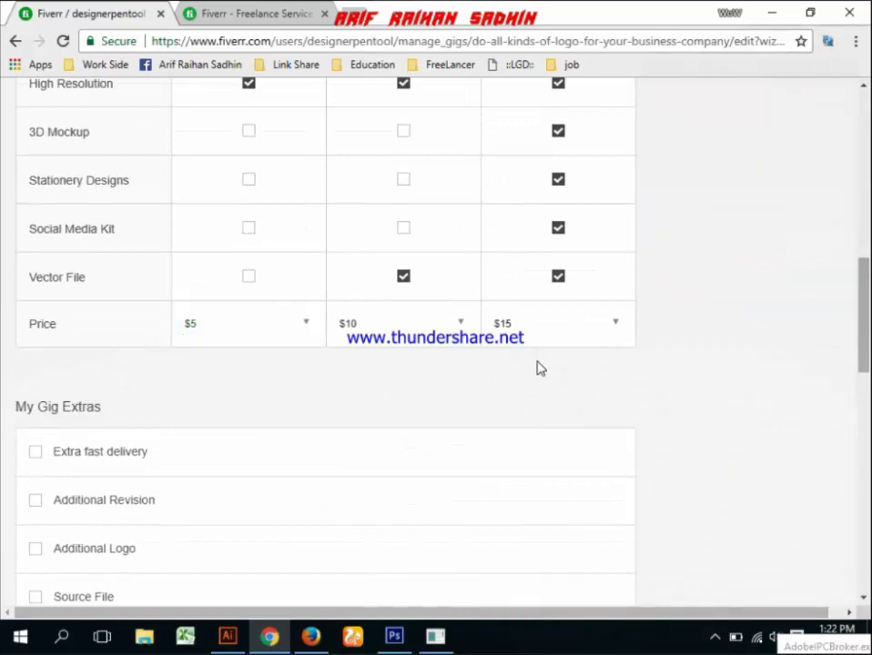
scroll(539, 367, down, 1)
scroll(300, 355, down, 4)
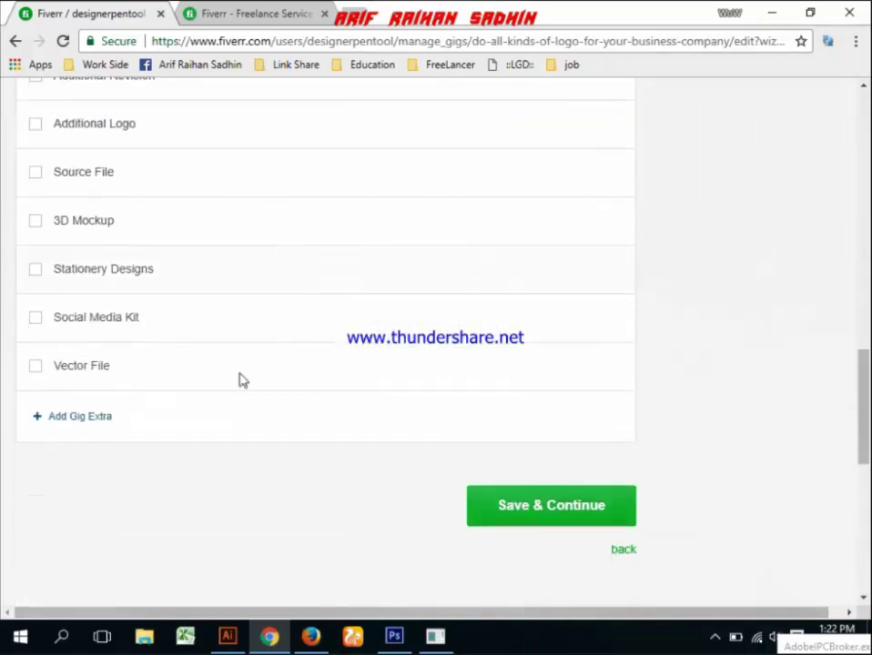
scroll(273, 386, down, 2)
scroll(410, 428, up, 2)
scroll(527, 487, up, 2)
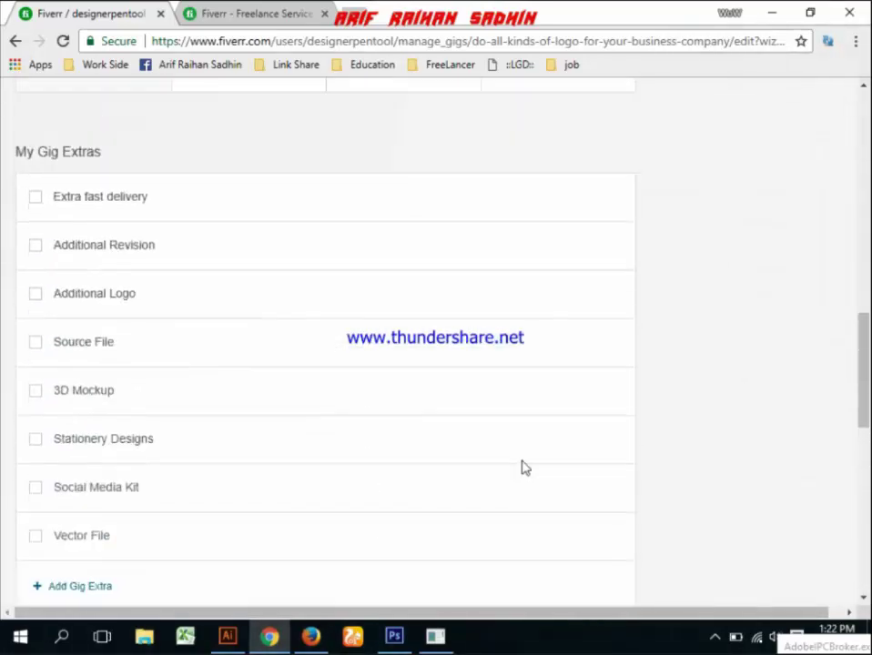
scroll(513, 363, up, 3)
scroll(512, 362, up, 4)
scroll(513, 362, up, 1)
scroll(513, 362, up, 3)
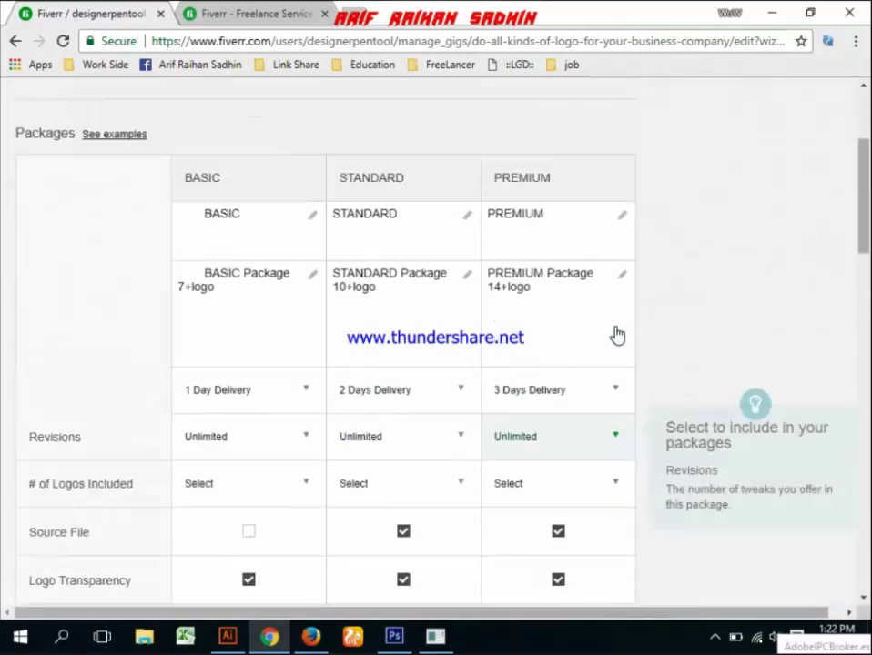
scroll(615, 335, up, 1)
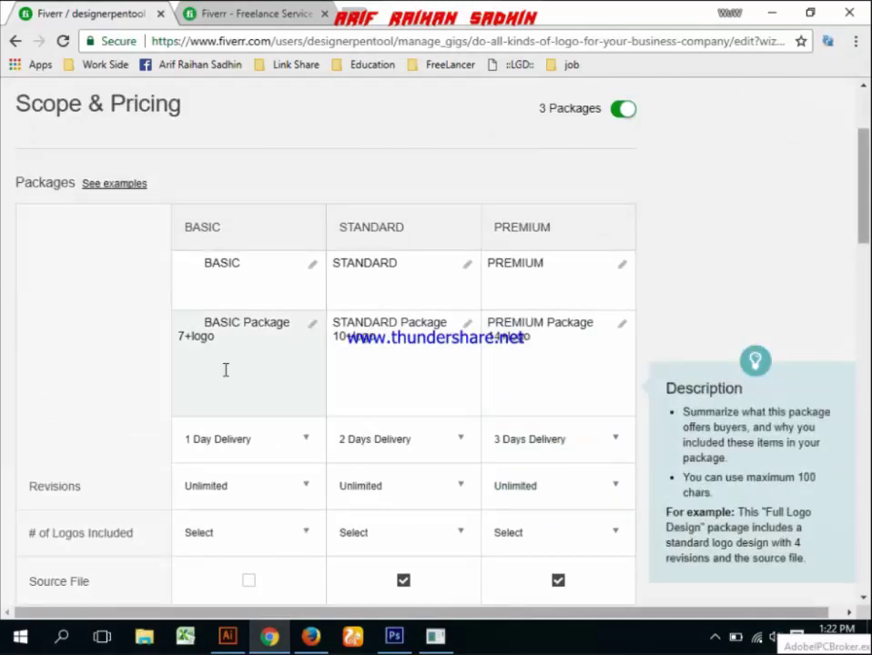
click(210, 323)
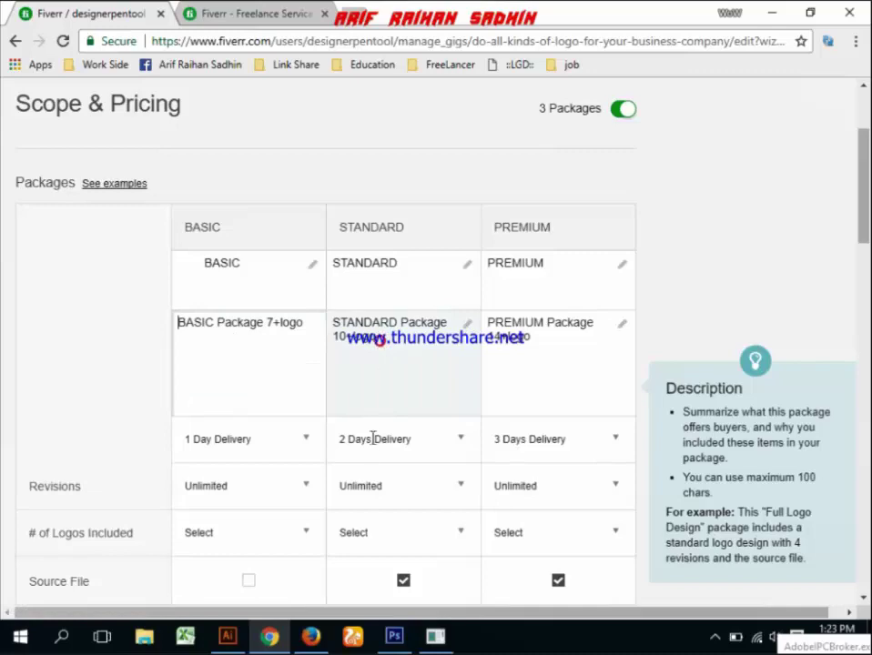
scroll(540, 401, down, 1)
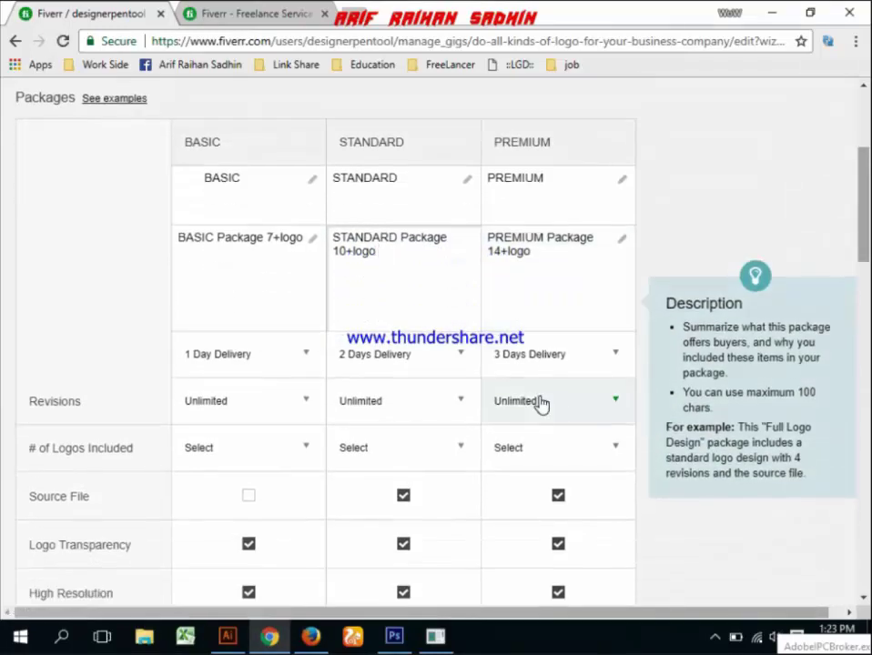
scroll(540, 400, down, 3)
scroll(557, 405, down, 4)
scroll(604, 425, down, 3)
scroll(598, 428, down, 2)
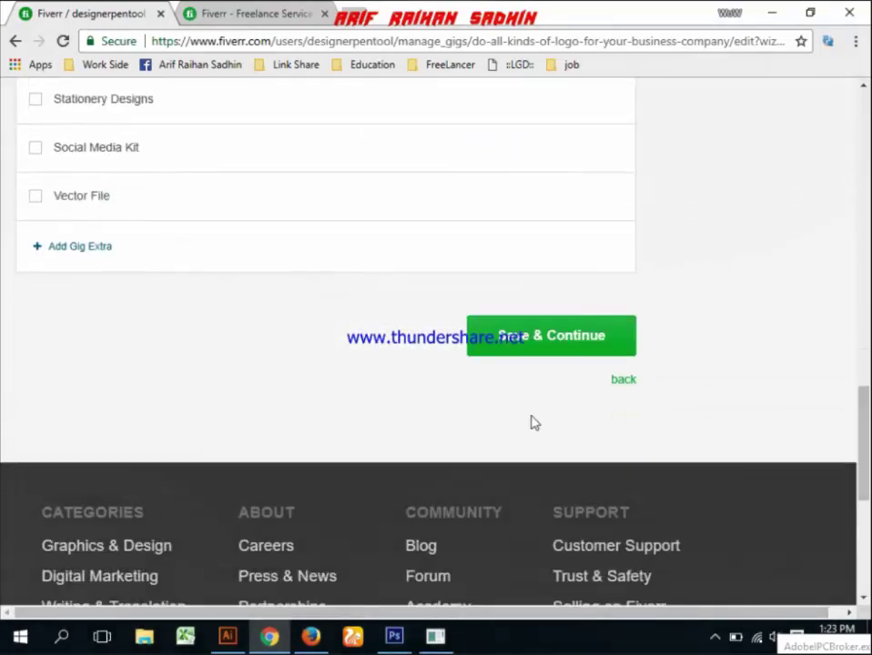
Step: Save the pricing to reach the Description step, then switch to the other-gigs tab
click(571, 360)
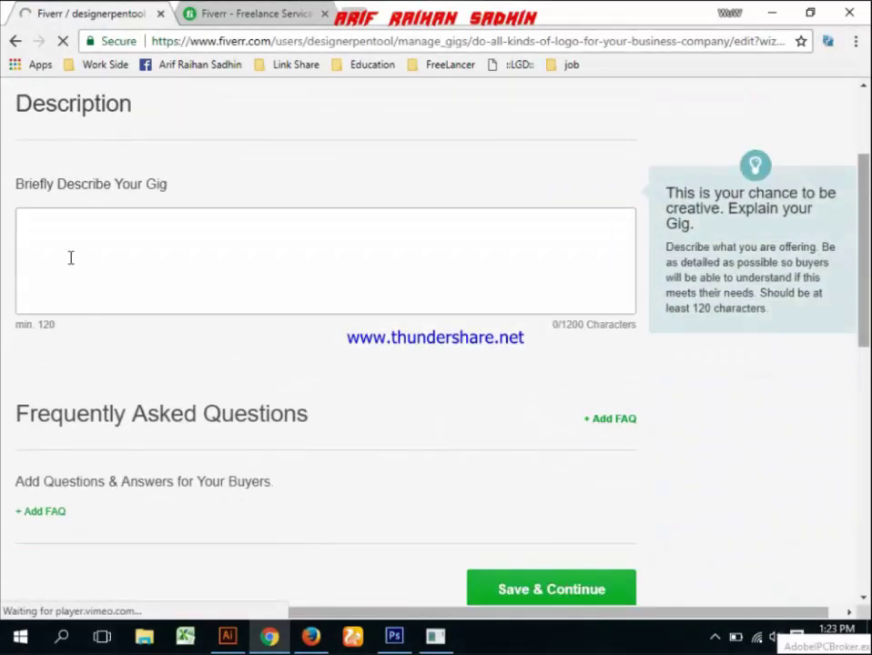
click(70, 258)
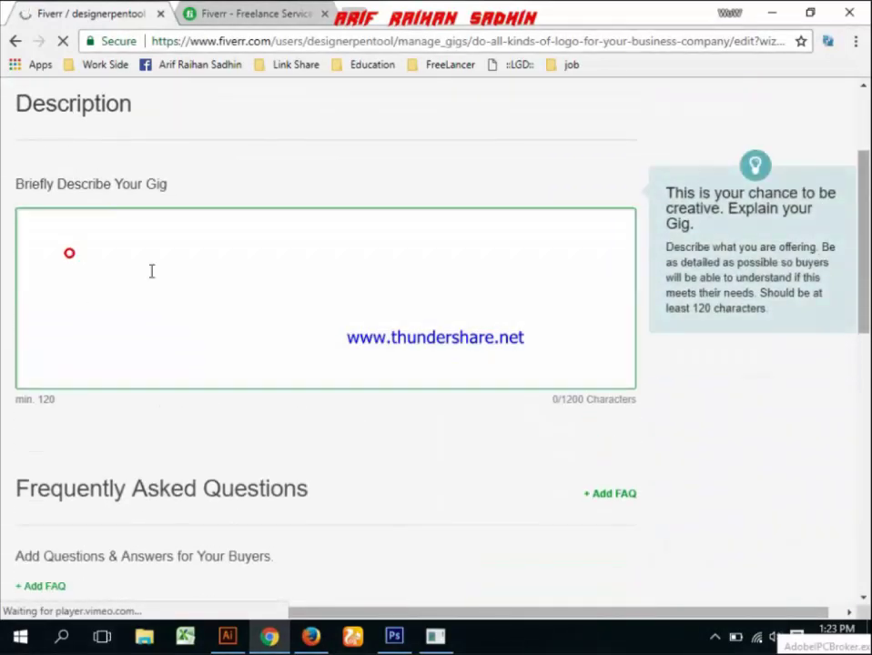
click(260, 16)
right_click(561, 186)
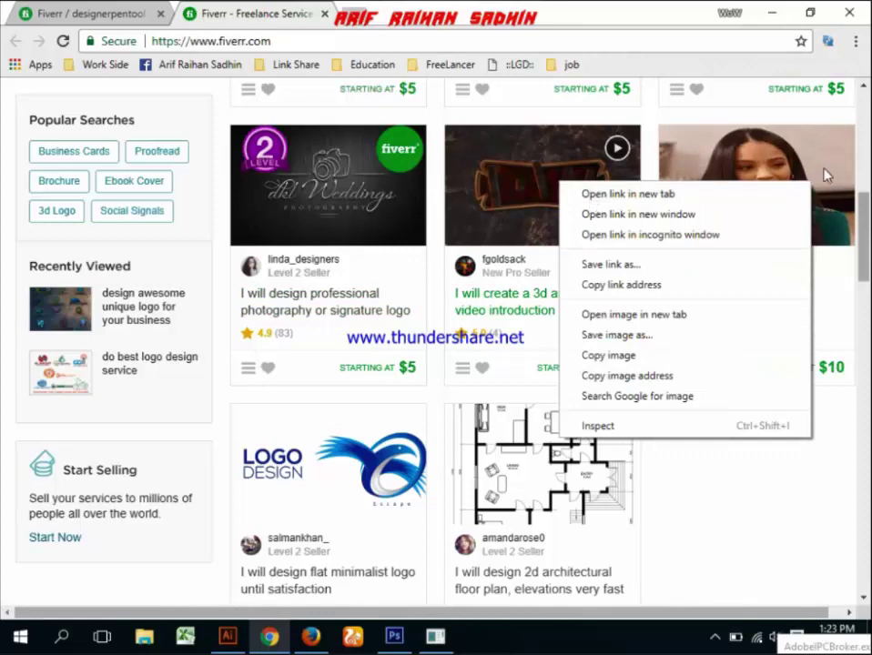
click(747, 470)
Step: Scroll through the other gig listings, then minimize Chrome to the desktop
scroll(746, 470, down, 1)
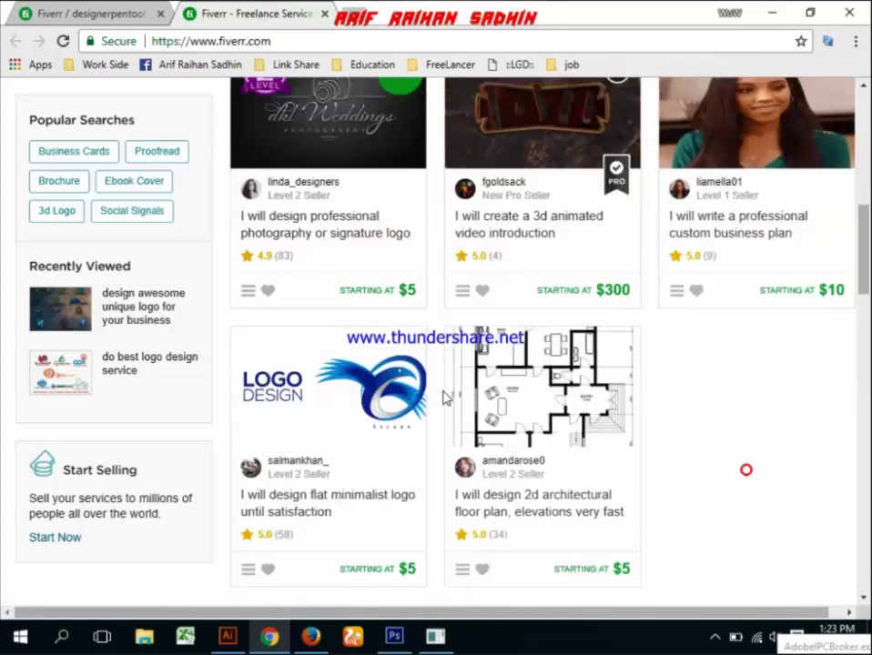
scroll(440, 396, down, 3)
scroll(441, 396, down, 3)
scroll(748, 202, down, 2)
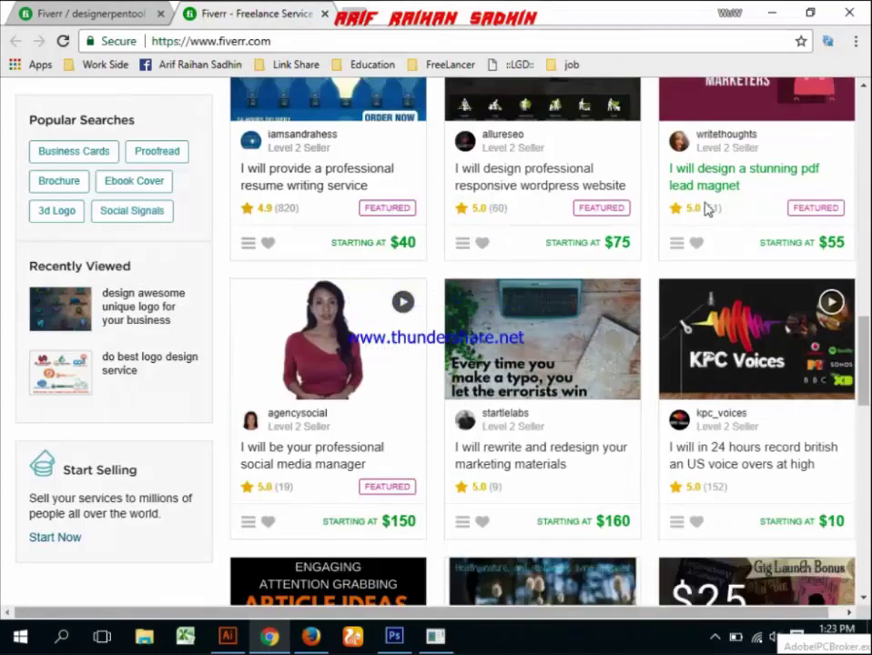
scroll(711, 209, down, 1)
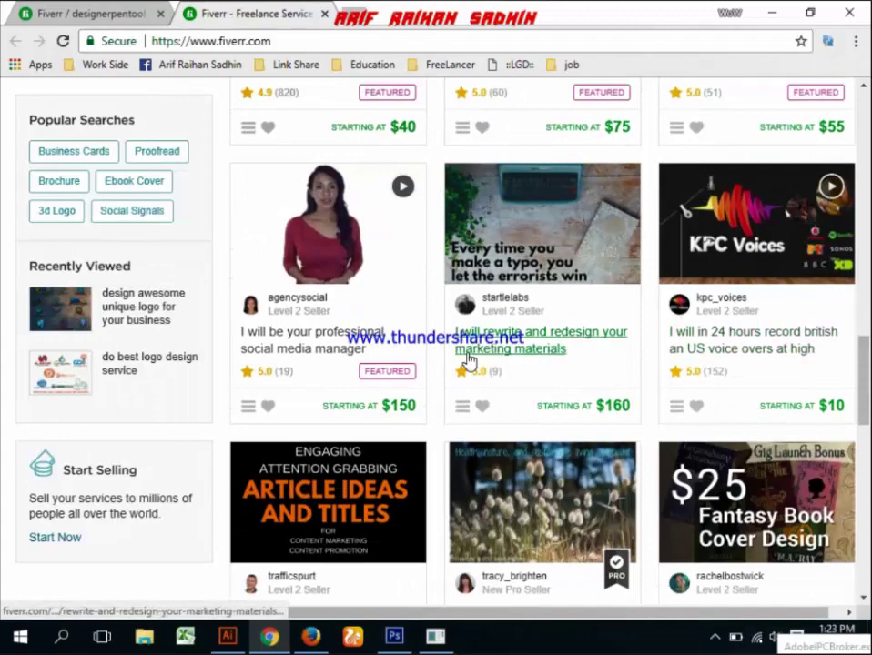
scroll(509, 341, down, 3)
scroll(575, 364, down, 3)
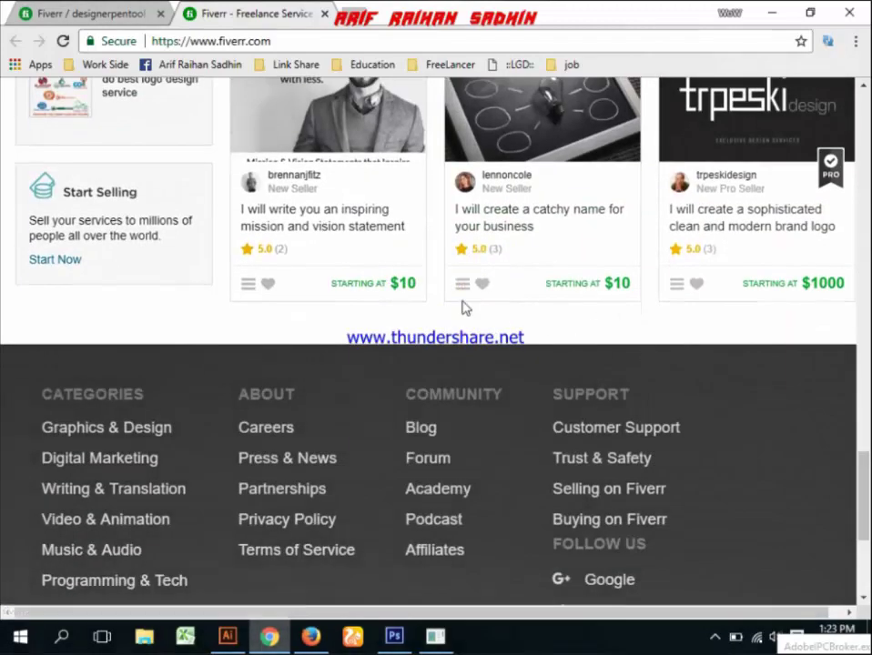
scroll(463, 306, up, 3)
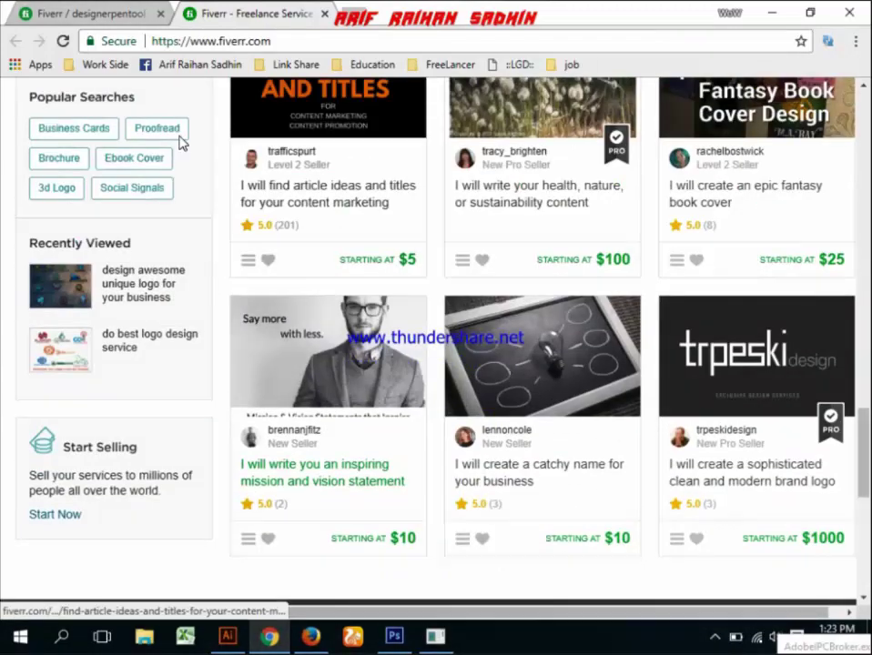
click(771, 13)
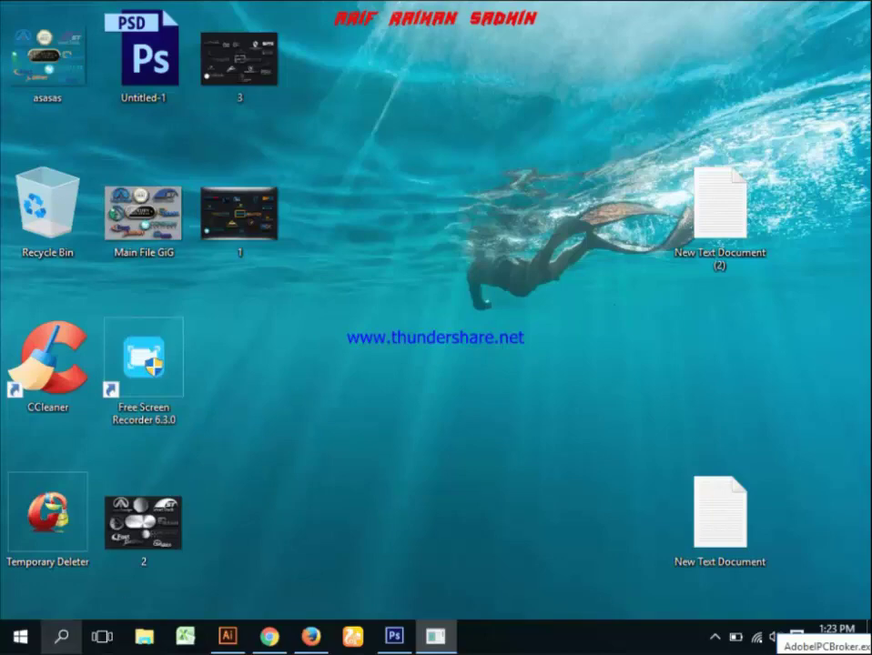
Step: Open 'some gig info all' from the Fiverr.Com folder on AUDIO (F:) in a maximized Notepad
click(141, 638)
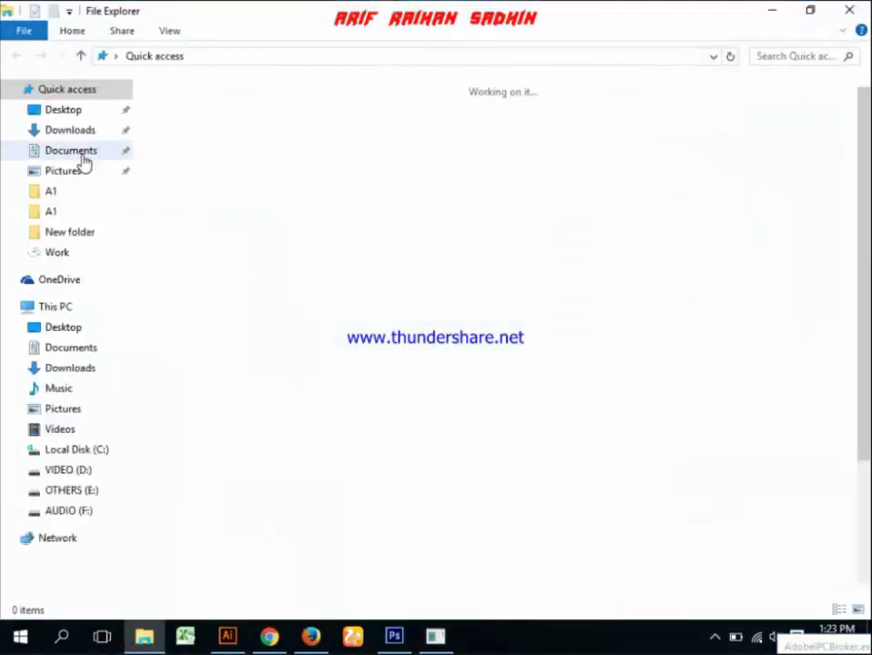
click(66, 511)
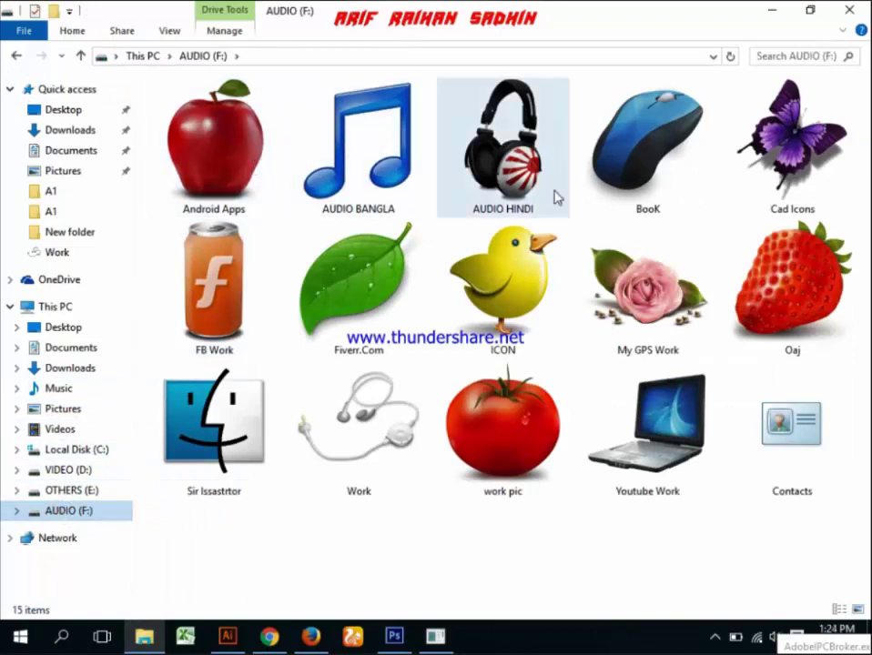
click(366, 288)
double_click(366, 287)
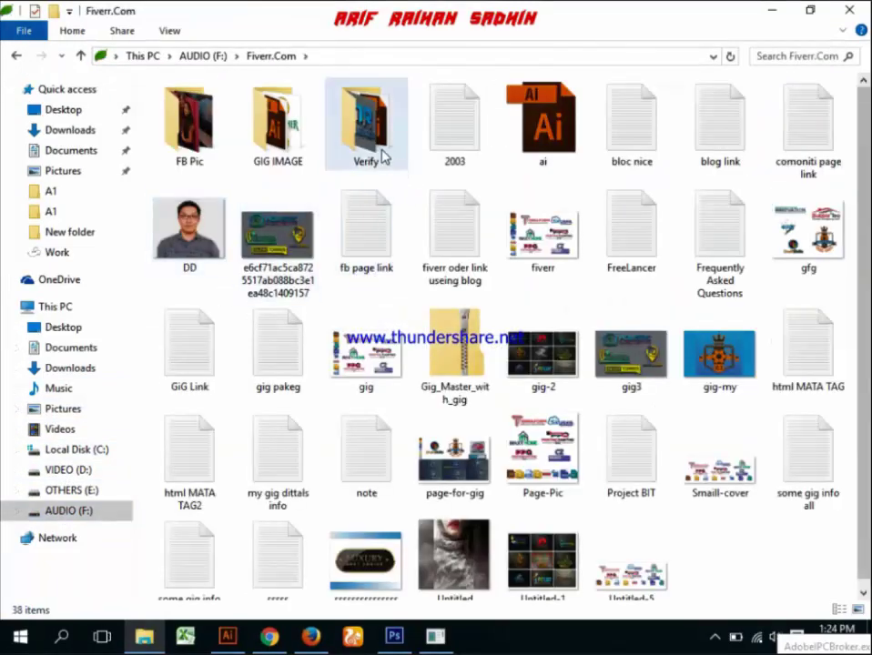
click(263, 162)
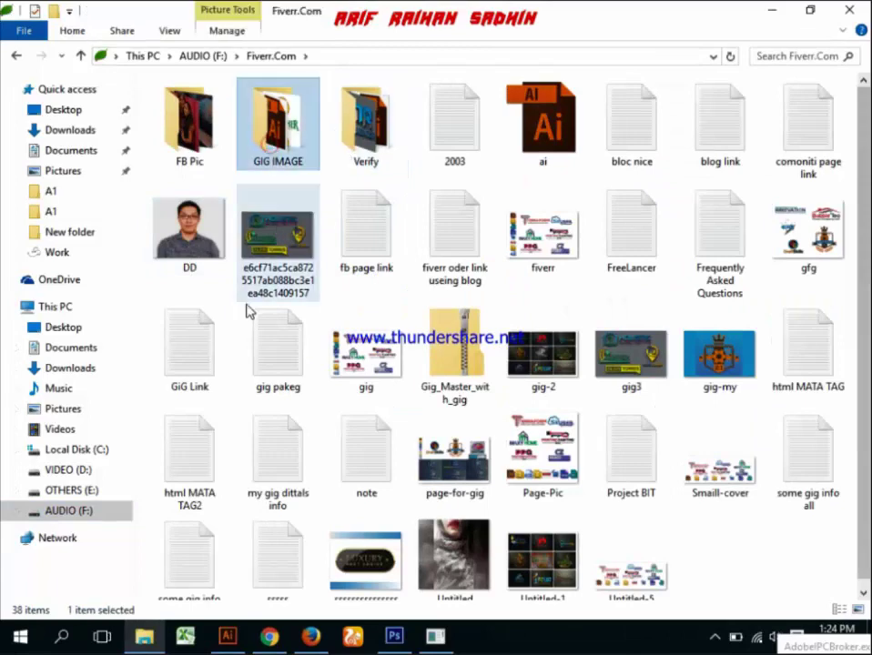
double_click(824, 450)
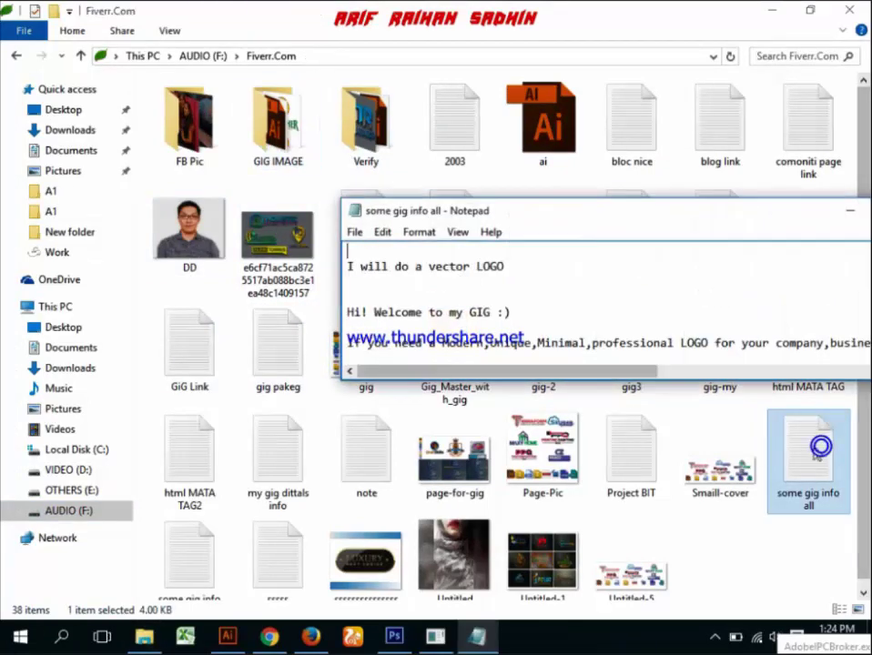
double_click(816, 223)
scroll(315, 331, down, 1)
scroll(316, 330, down, 4)
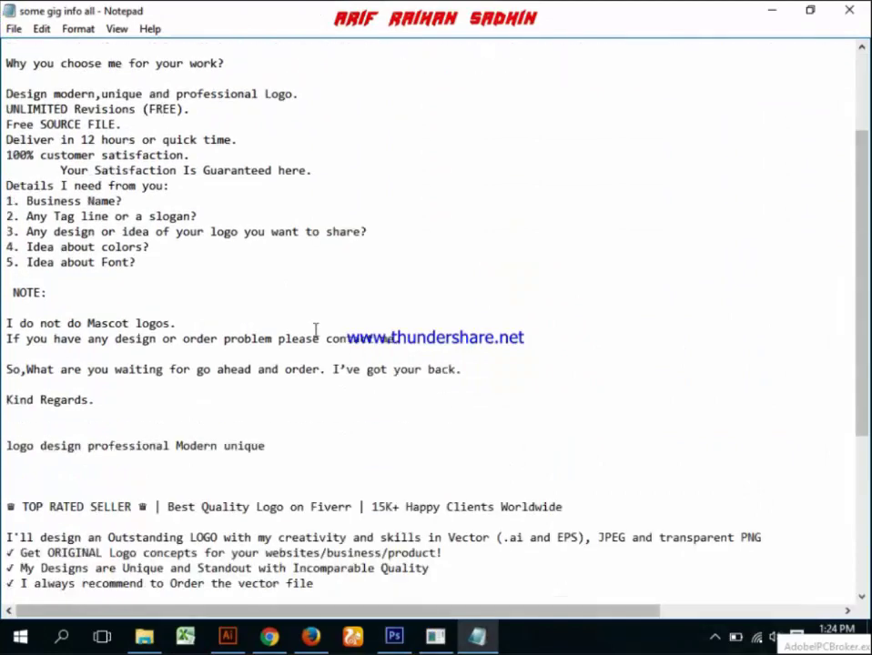
Step: Copy all the gig notes text and paste it into the gig description box
key(ctrl+a)
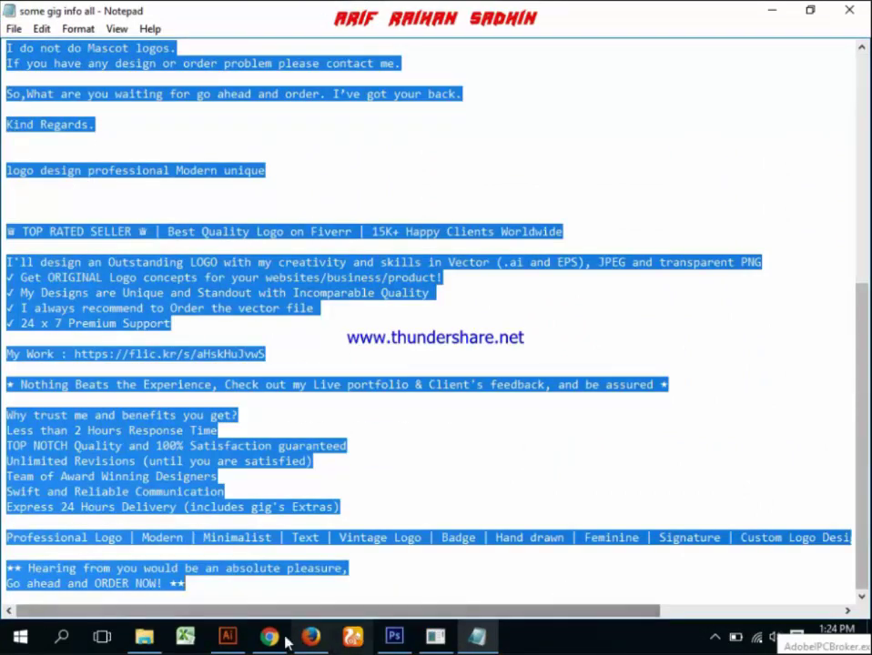
key(alt+Tab)
click(84, 11)
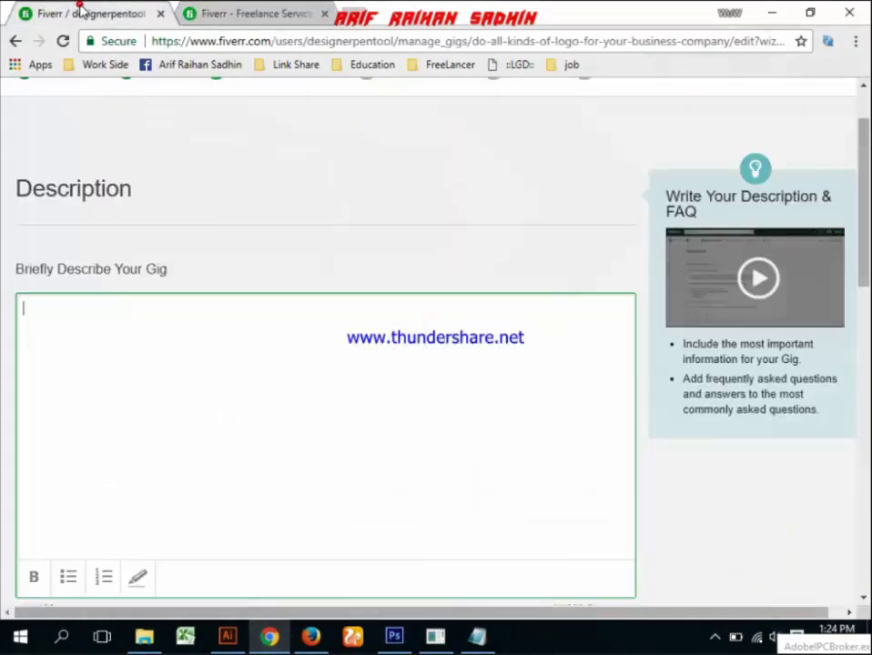
click(351, 352)
key(ctrl+v)
Step: Select and clear the FAQ heading text
scroll(552, 399, down, 3)
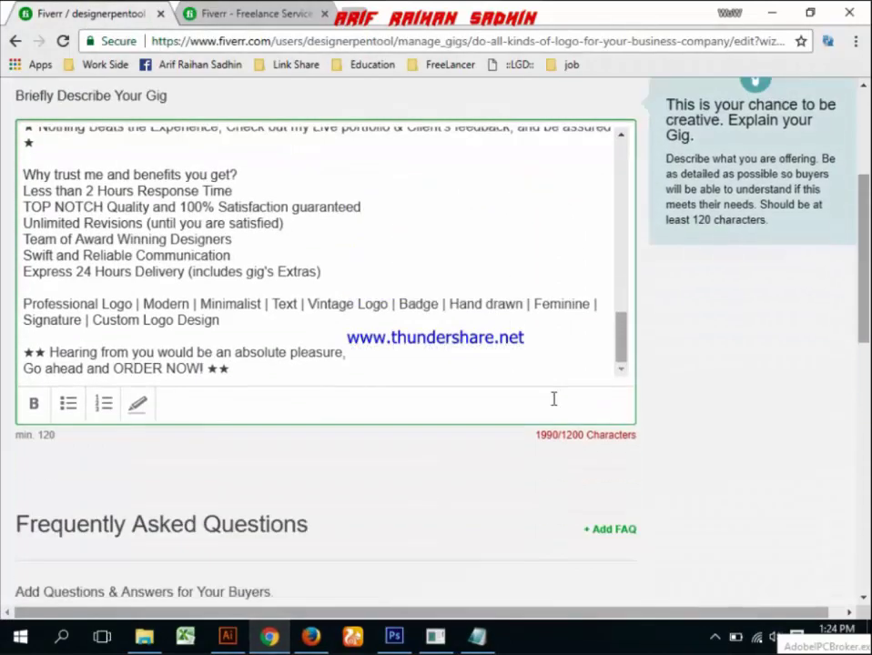
drag(631, 344, 645, 519)
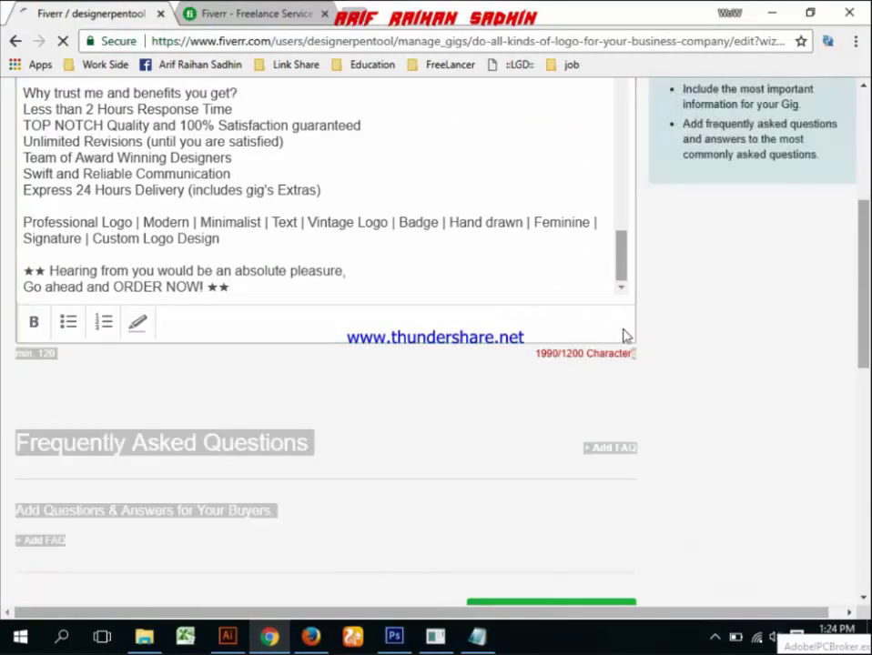
click(622, 331)
Step: Bring the gig notes forward and attempt selecting the description from the top
click(475, 638)
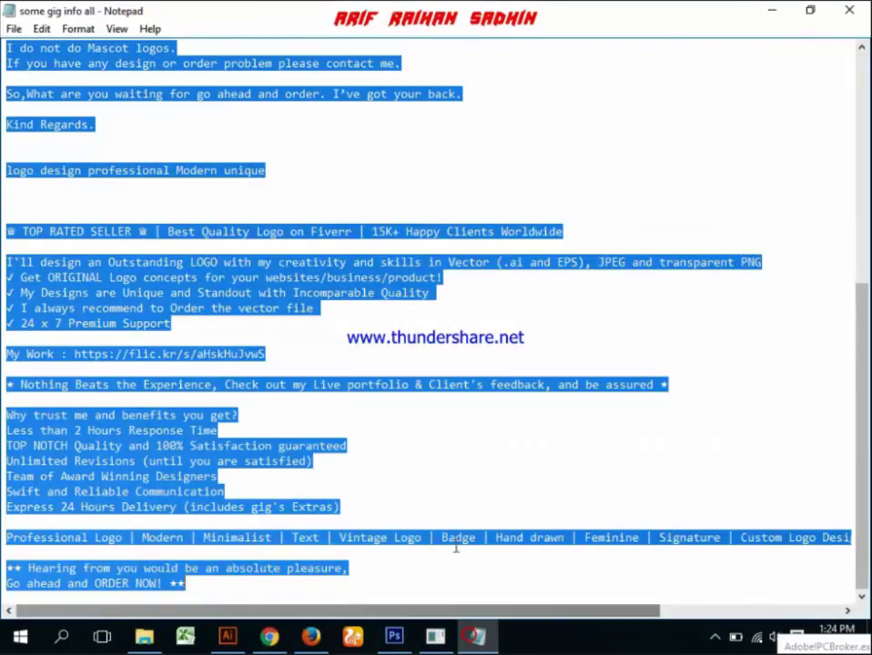
click(429, 351)
scroll(300, 469, up, 3)
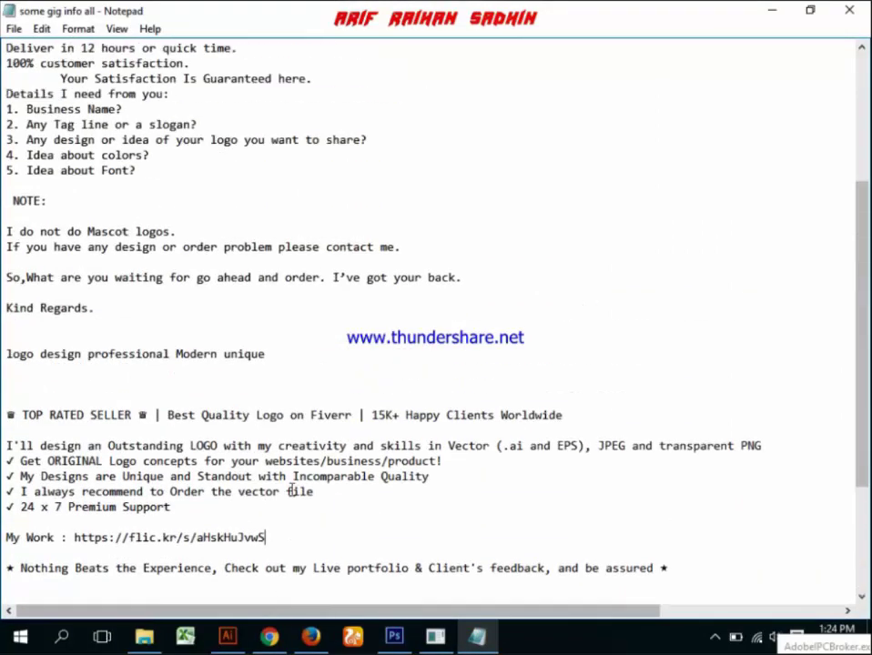
scroll(289, 500, up, 1)
scroll(289, 501, up, 4)
scroll(289, 501, up, 1)
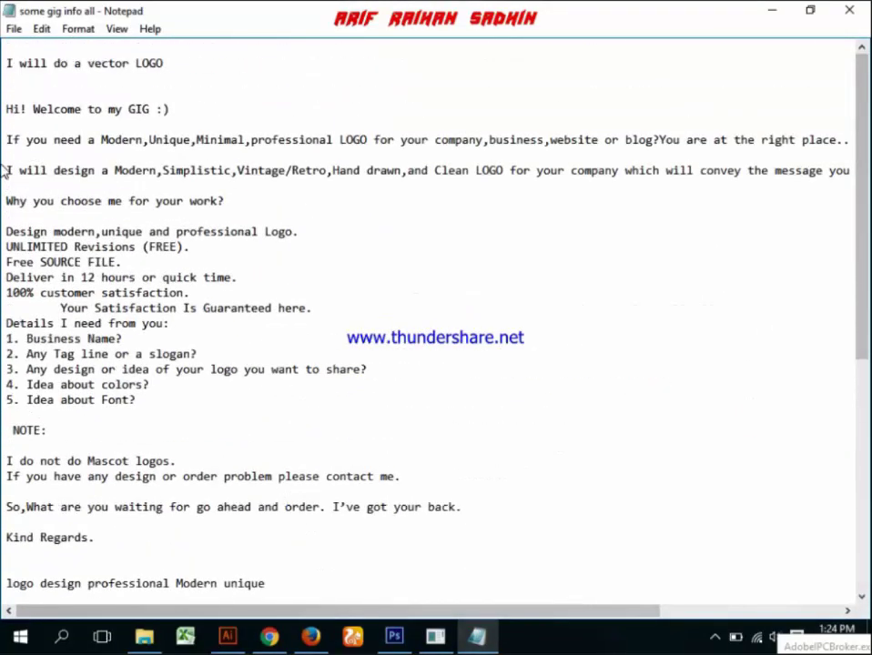
drag(9, 67, 270, 405)
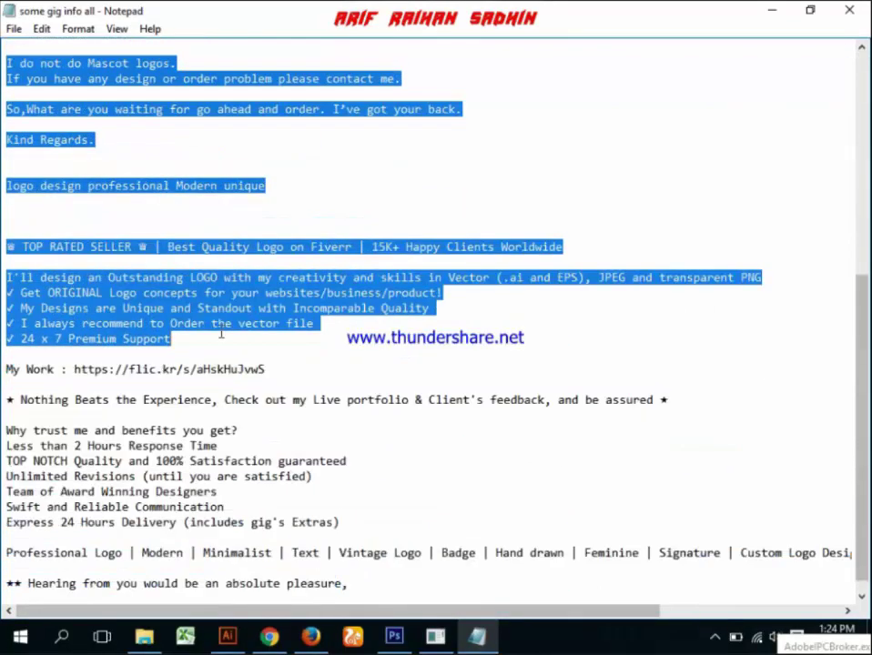
mouse_move(217, 402)
mouse_down()
mouse_move(177, 191)
mouse_move(270, 199)
mouse_up()
click(383, 187)
Step: Select the notes from the top through 'Kind Regards.' and copy them
scroll(383, 187, up, 1)
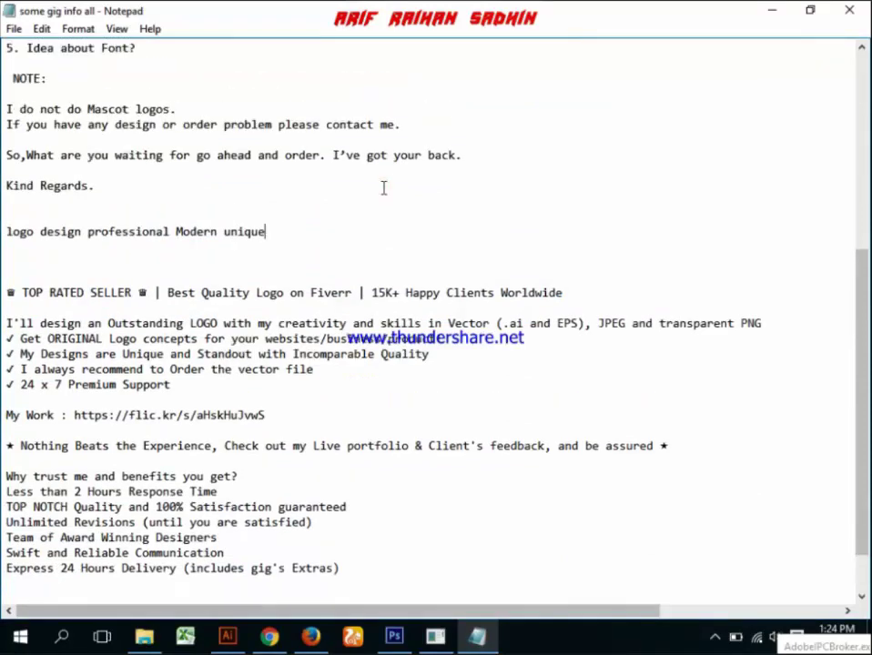
scroll(291, 244, up, 2)
scroll(249, 241, up, 1)
scroll(241, 242, up, 1)
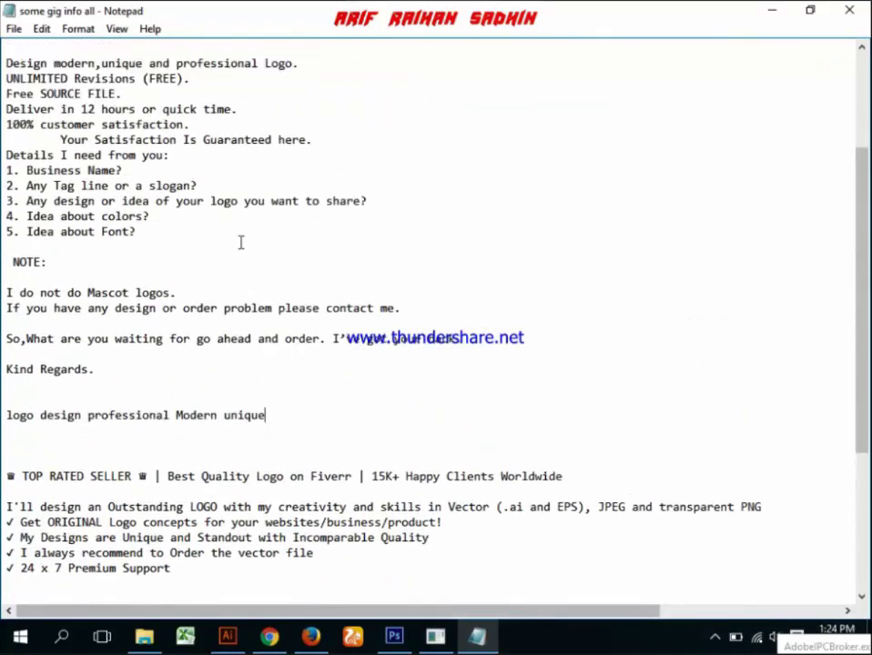
drag(300, 405, 5, 13)
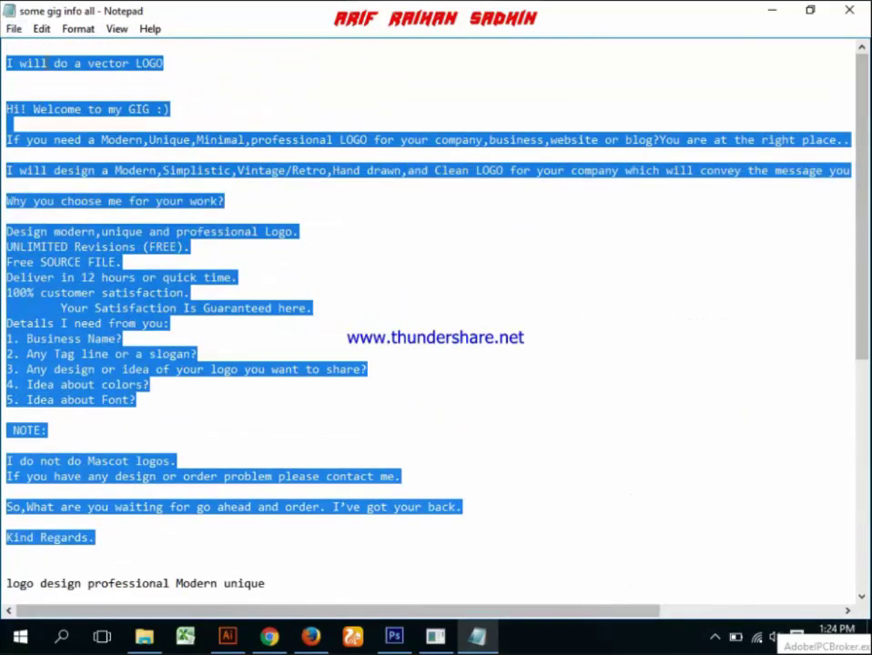
right_click(44, 63)
click(94, 116)
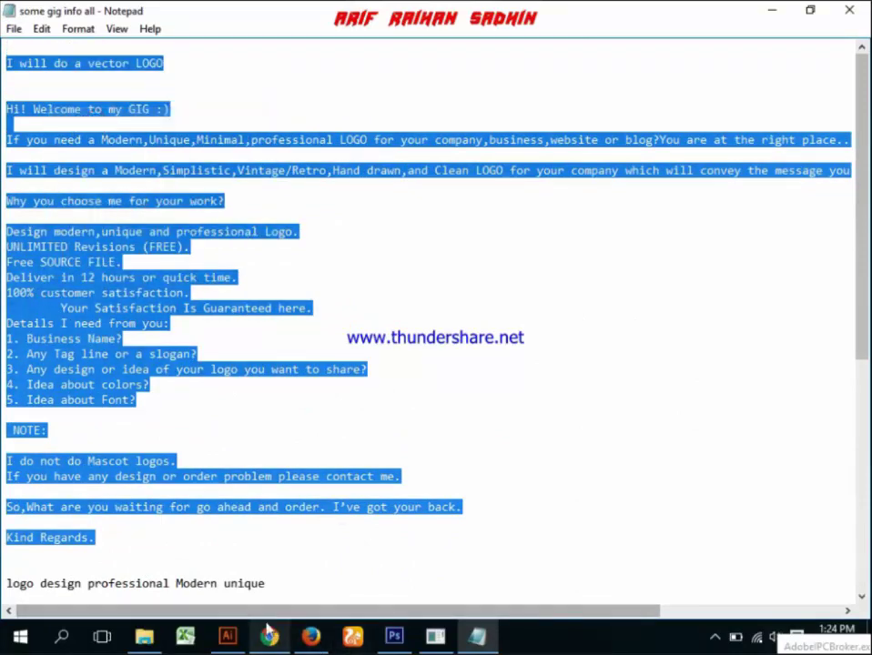
click(311, 637)
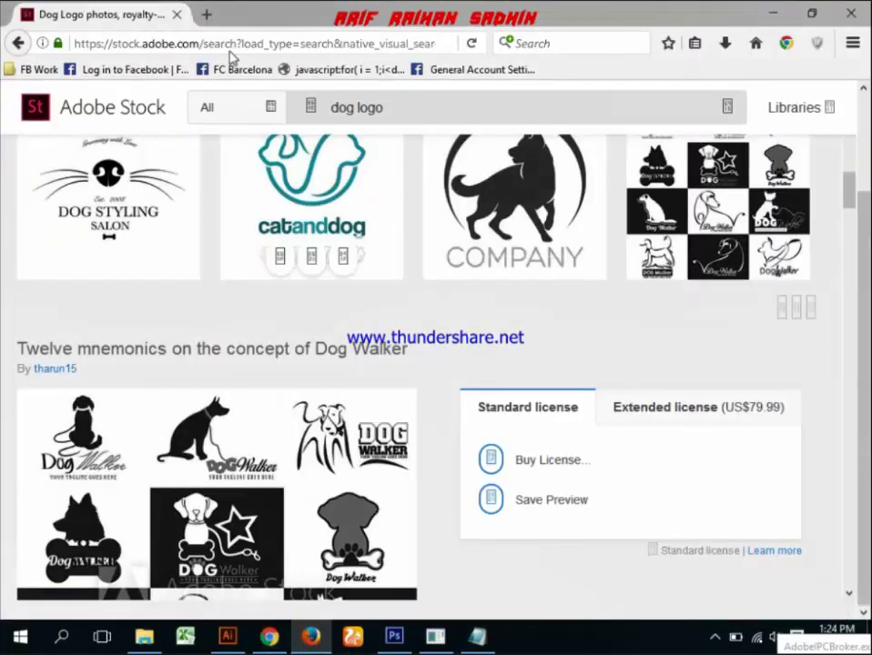
Step: Open the catchy business name gig from the Fiverr listings in a new tab
click(270, 636)
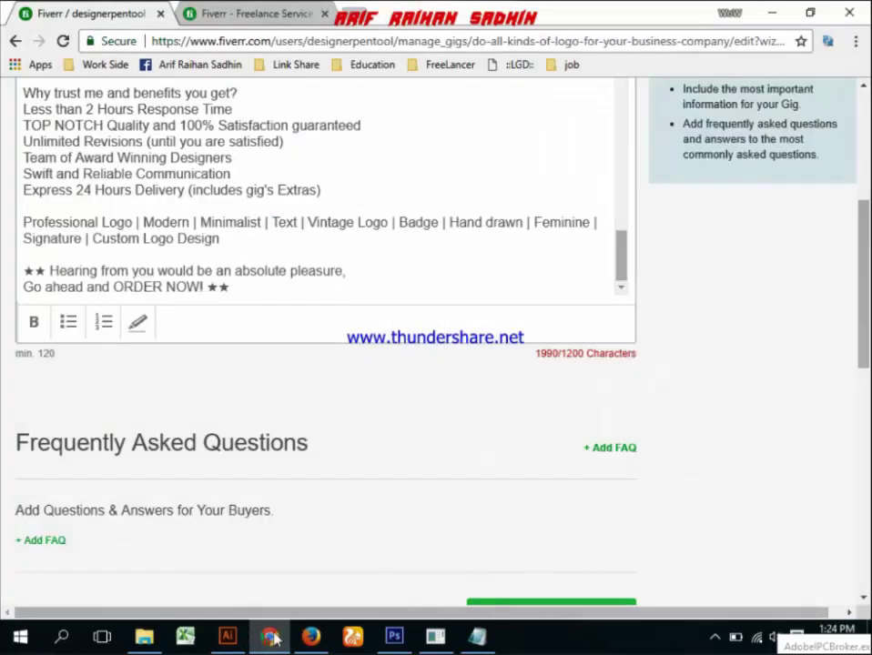
click(248, 12)
scroll(498, 224, down, 2)
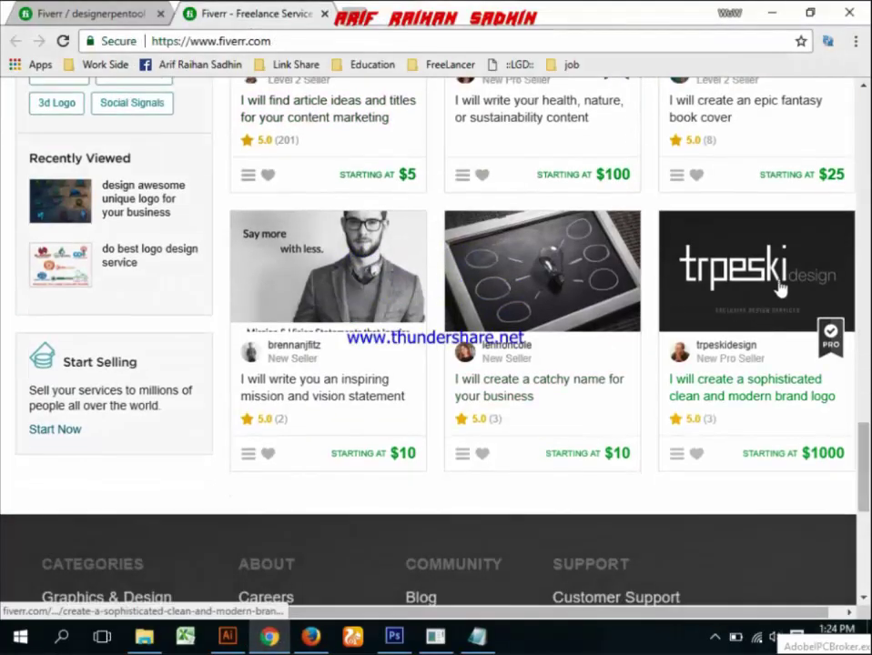
scroll(780, 287, down, 2)
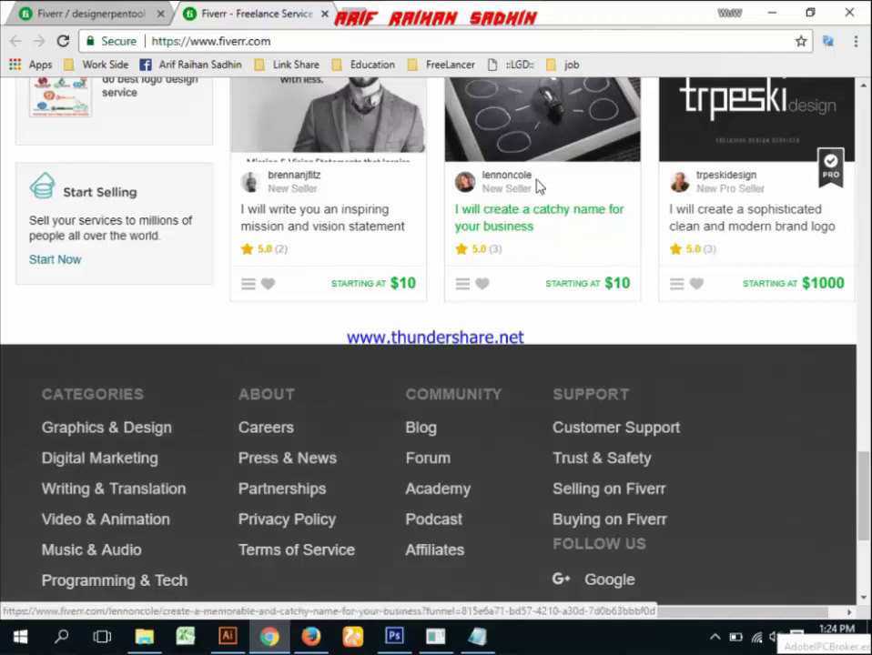
right_click(561, 111)
click(576, 125)
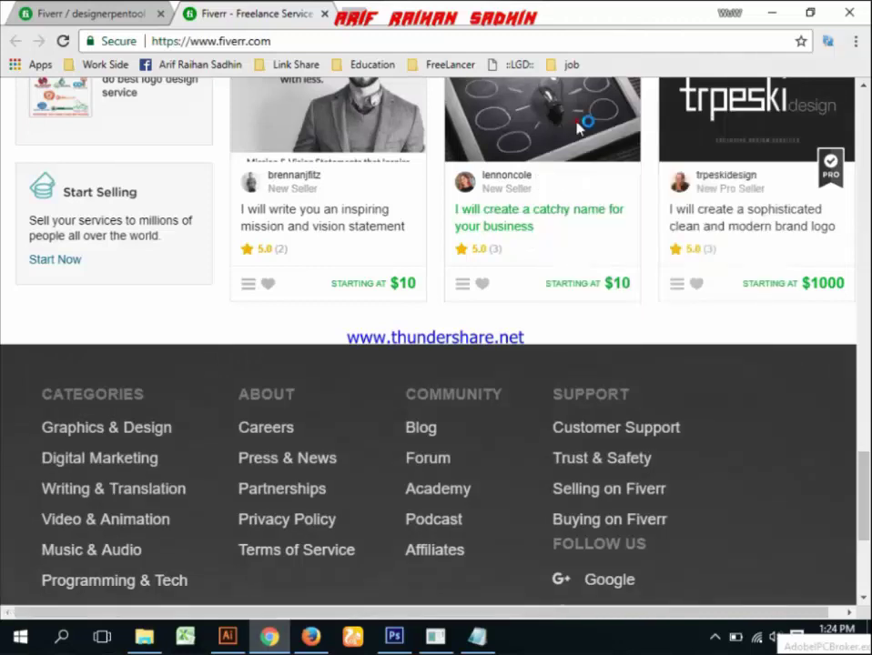
Step: Review the catchy business name gig's page
click(380, 22)
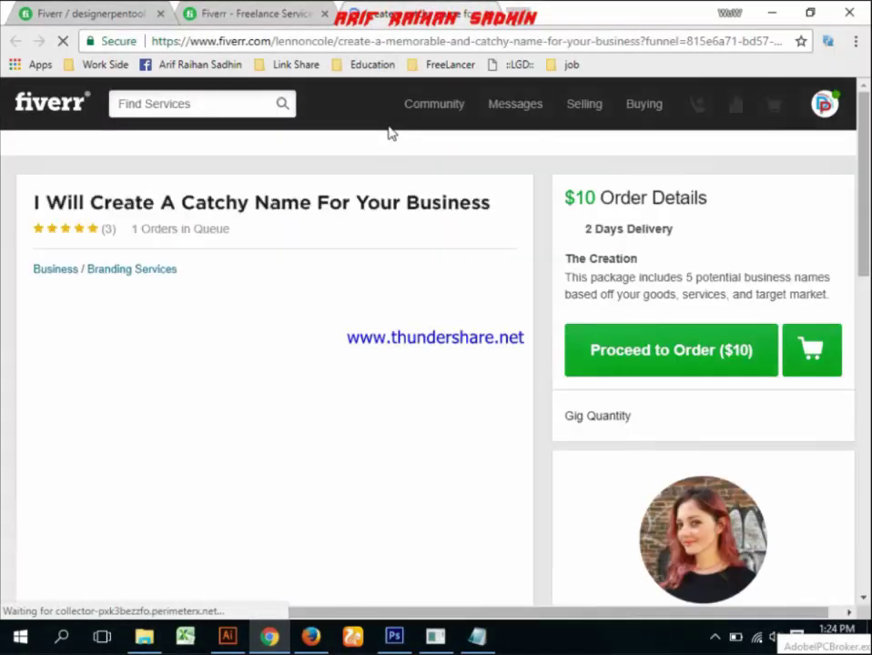
scroll(224, 245, down, 3)
scroll(304, 272, down, 2)
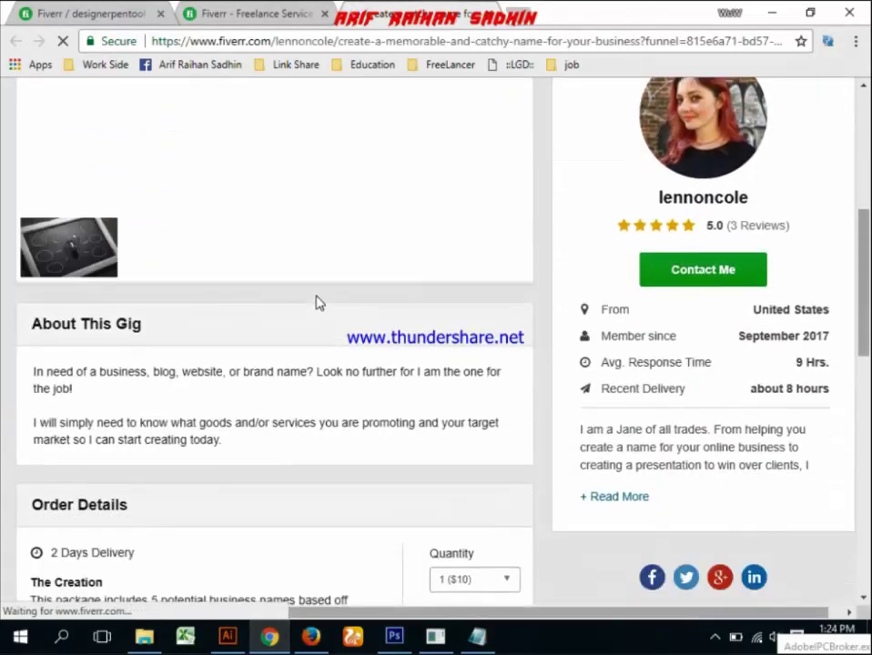
scroll(318, 303, down, 5)
scroll(332, 332, up, 3)
scroll(275, 328, up, 1)
scroll(344, 341, down, 4)
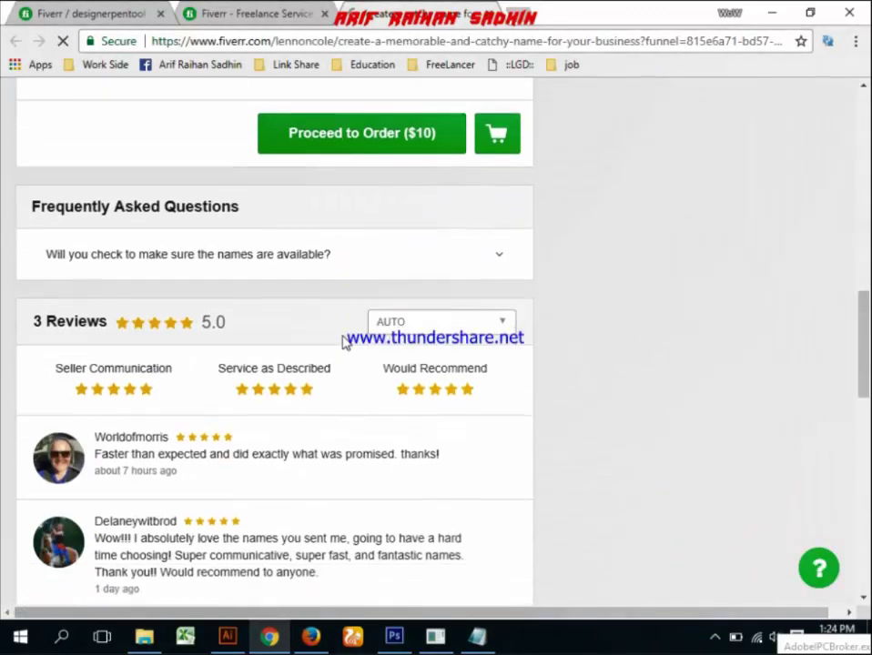
scroll(344, 342, up, 4)
scroll(344, 342, up, 4)
scroll(343, 344, up, 1)
scroll(129, 344, down, 4)
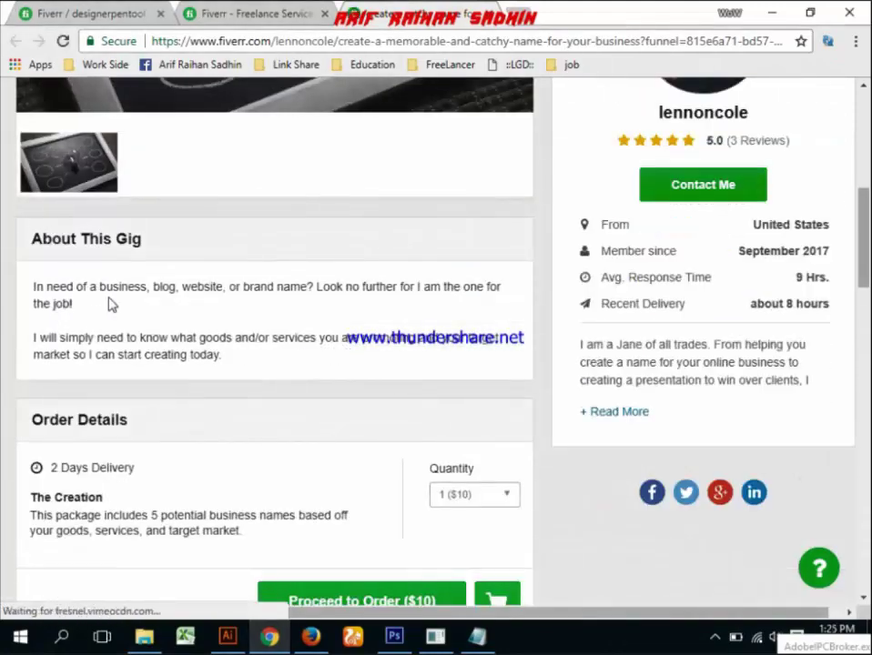
scroll(372, 312, down, 1)
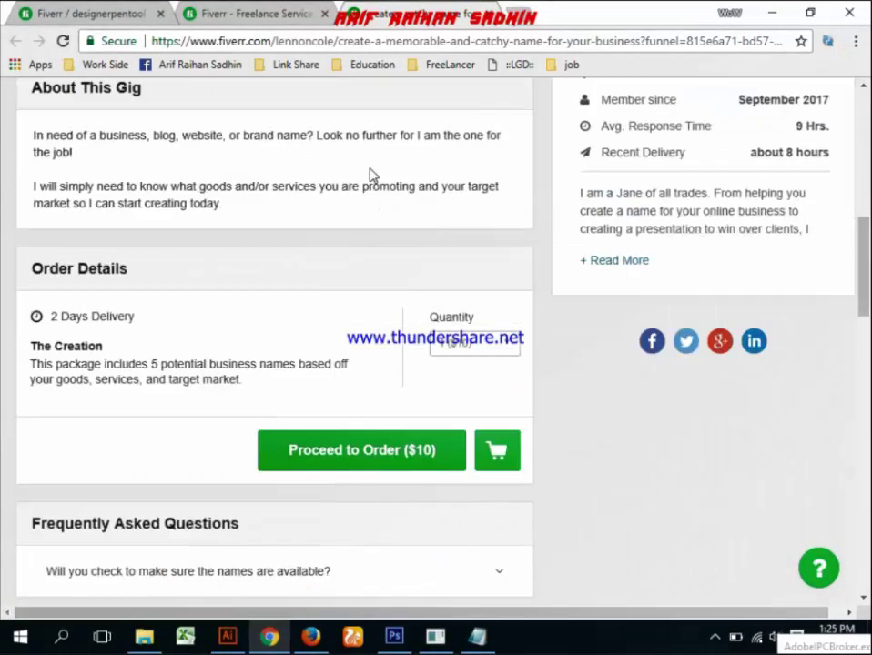
Step: Return to the Fiverr listings tab and browse the related logo design gigs
click(309, 14)
scroll(355, 329, up, 1)
scroll(360, 331, up, 3)
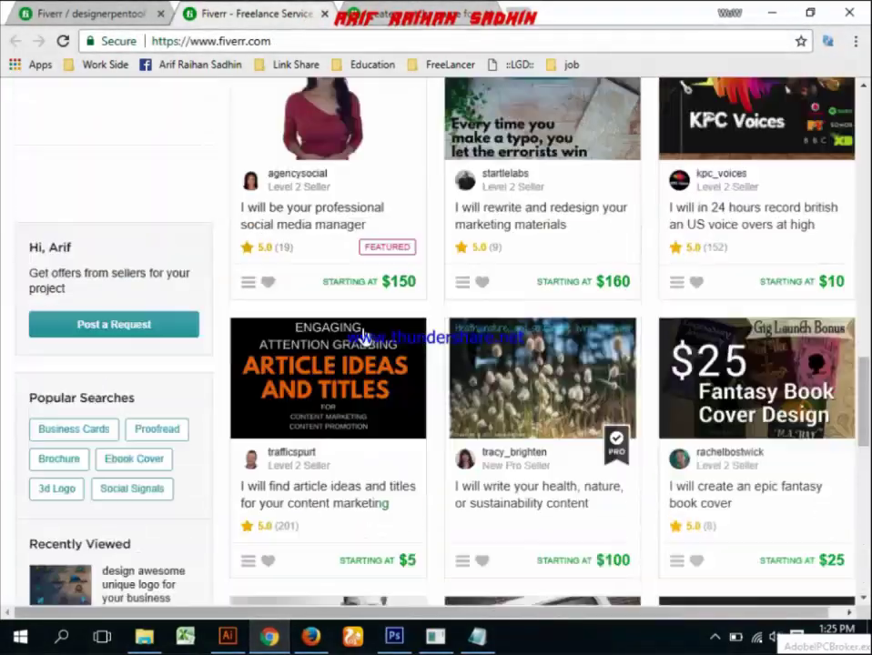
scroll(391, 321, up, 3)
scroll(400, 321, up, 4)
scroll(407, 323, up, 3)
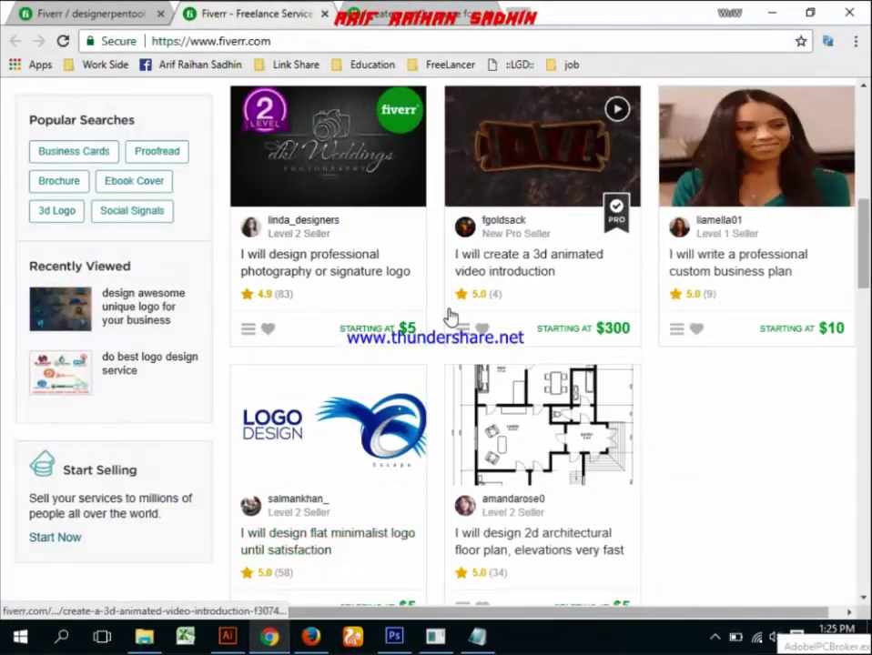
scroll(692, 310, up, 2)
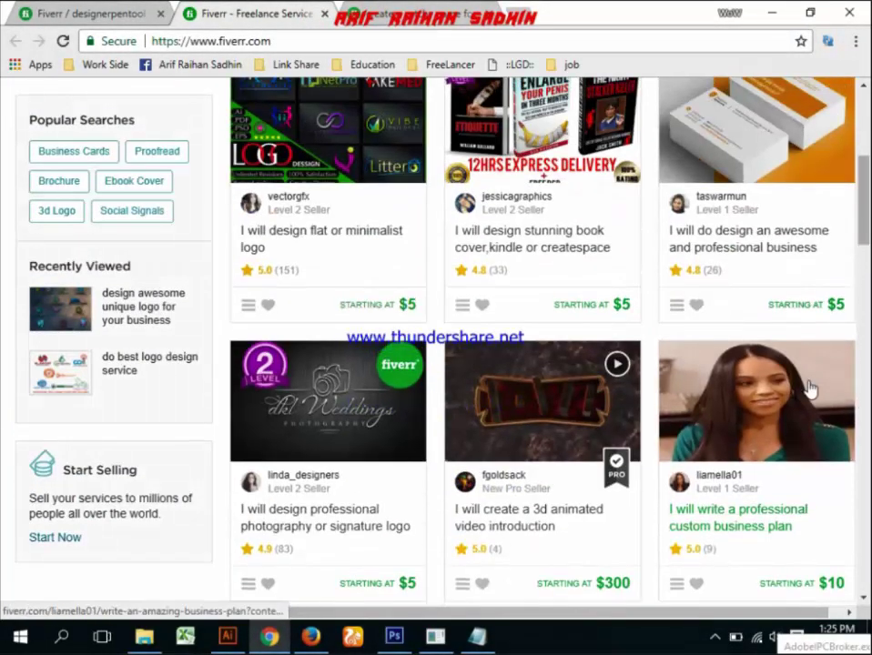
scroll(756, 389, down, 1)
scroll(458, 341, up, 2)
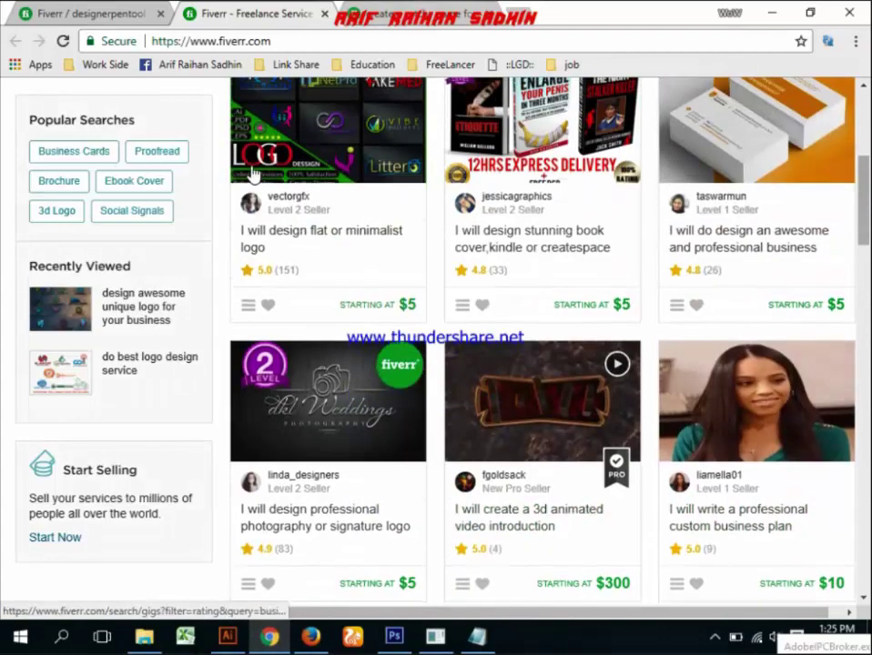
scroll(273, 255, up, 4)
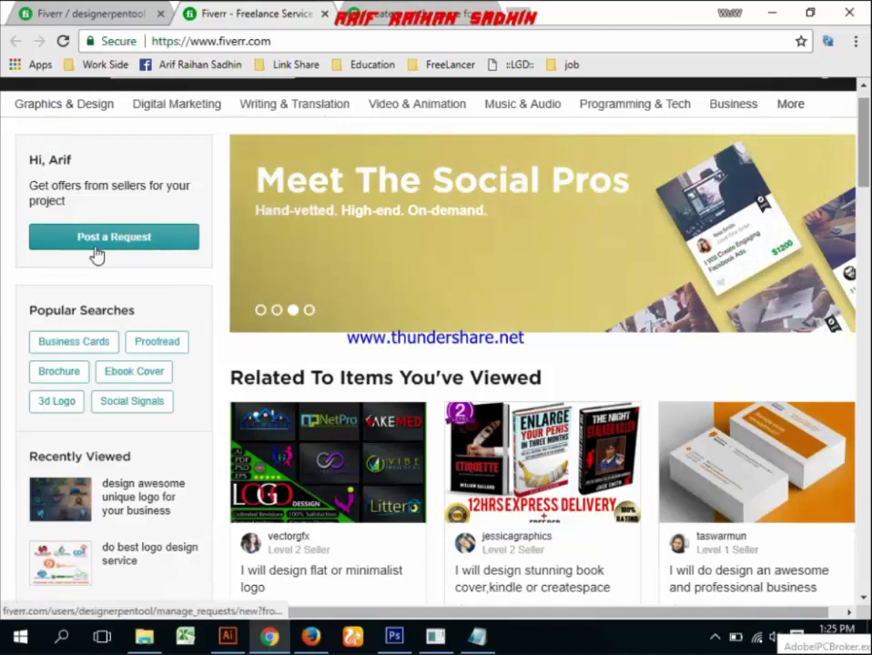
scroll(226, 198, up, 1)
mouse_move(64, 104)
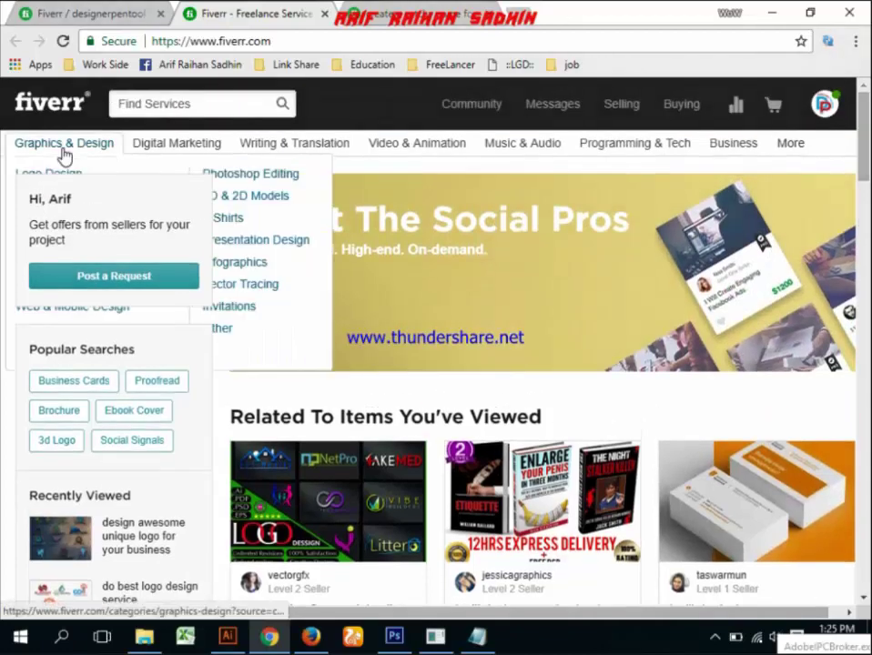
scroll(247, 240, down, 2)
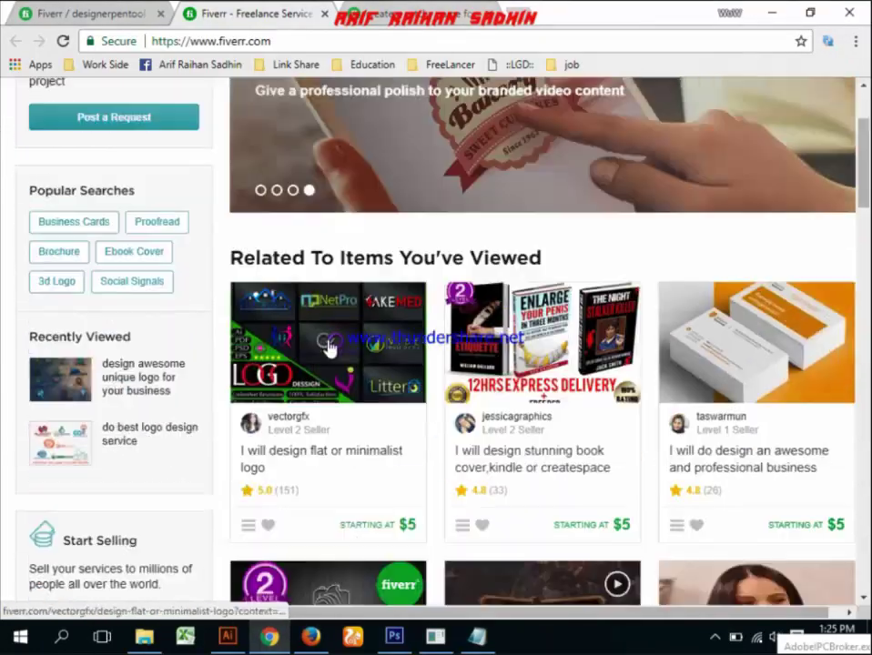
scroll(331, 348, down, 2)
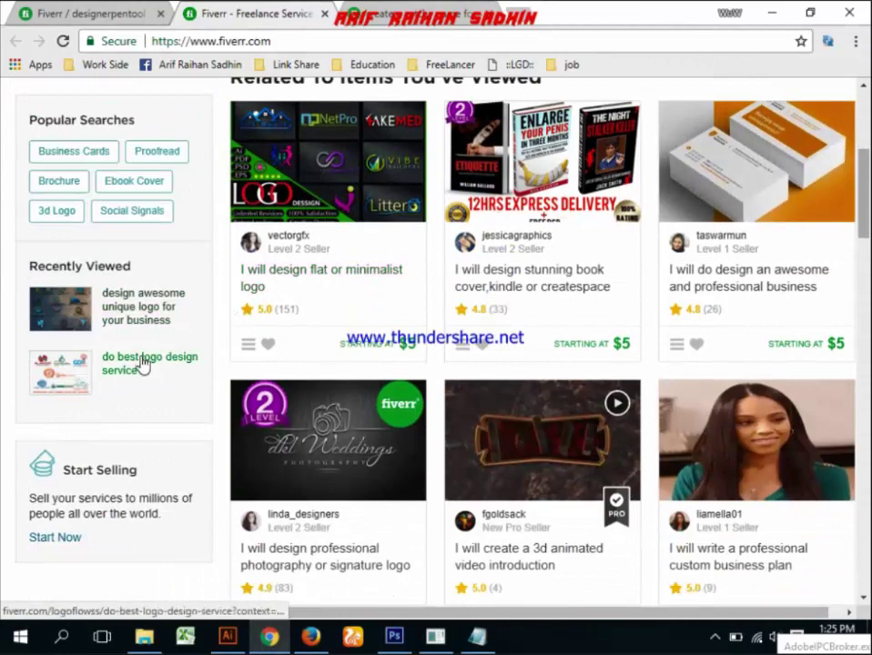
Step: Open the recently viewed 'design awesome unique logo' gig and scroll to its description
click(129, 310)
click(194, 307)
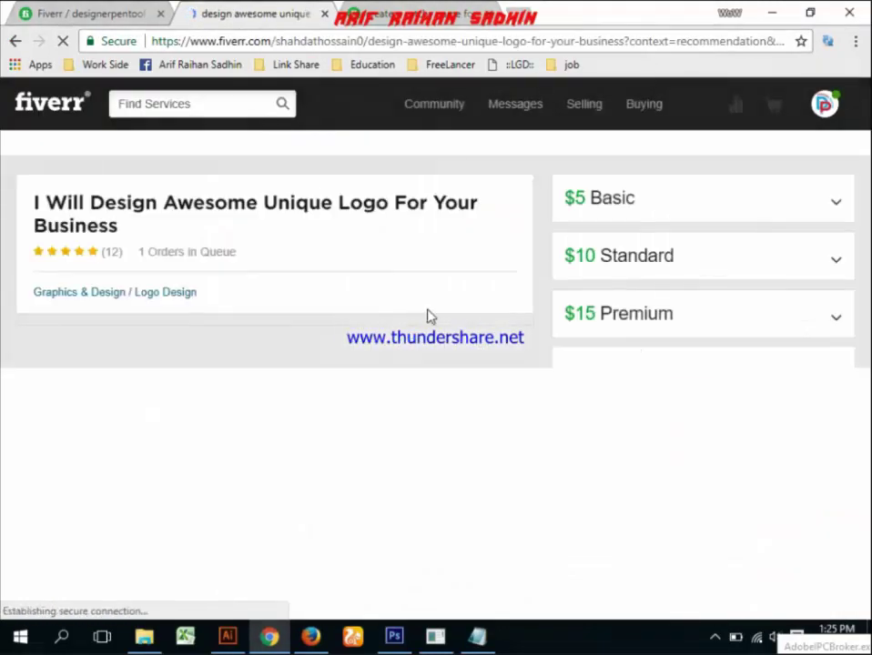
scroll(437, 315, down, 1)
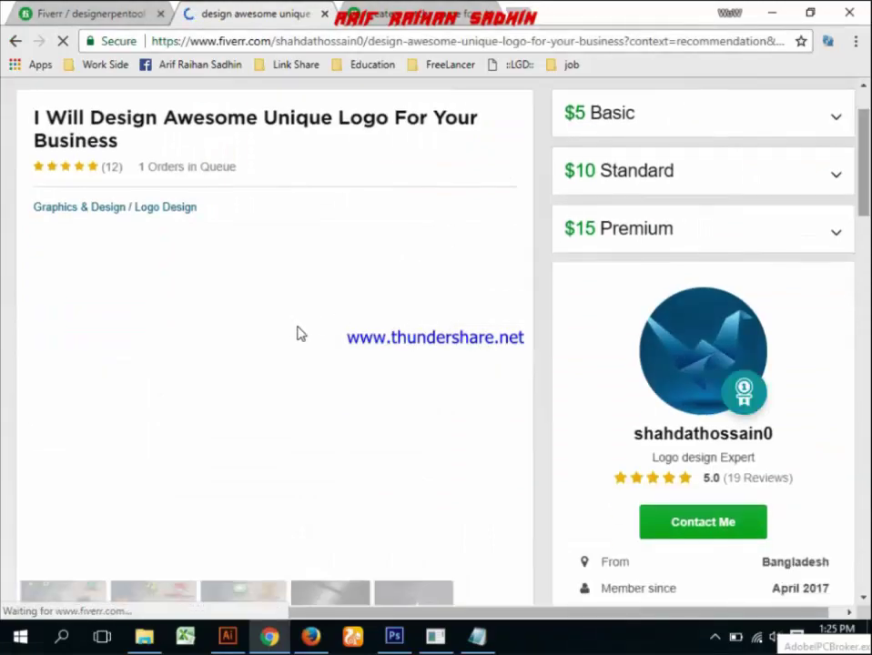
scroll(298, 334, down, 6)
scroll(301, 336, down, 2)
scroll(230, 365, down, 10)
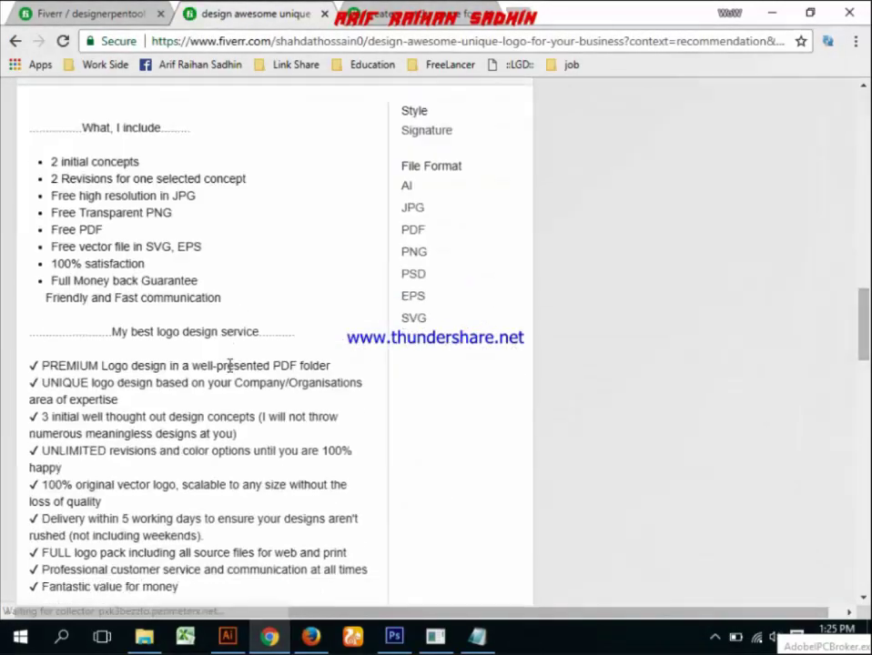
scroll(229, 365, down, 5)
scroll(182, 345, down, 2)
Step: Select and copy the full About This Gig text
mouse_move(148, 334)
mouse_down()
mouse_move(50, 162)
mouse_move(61, 114)
mouse_up()
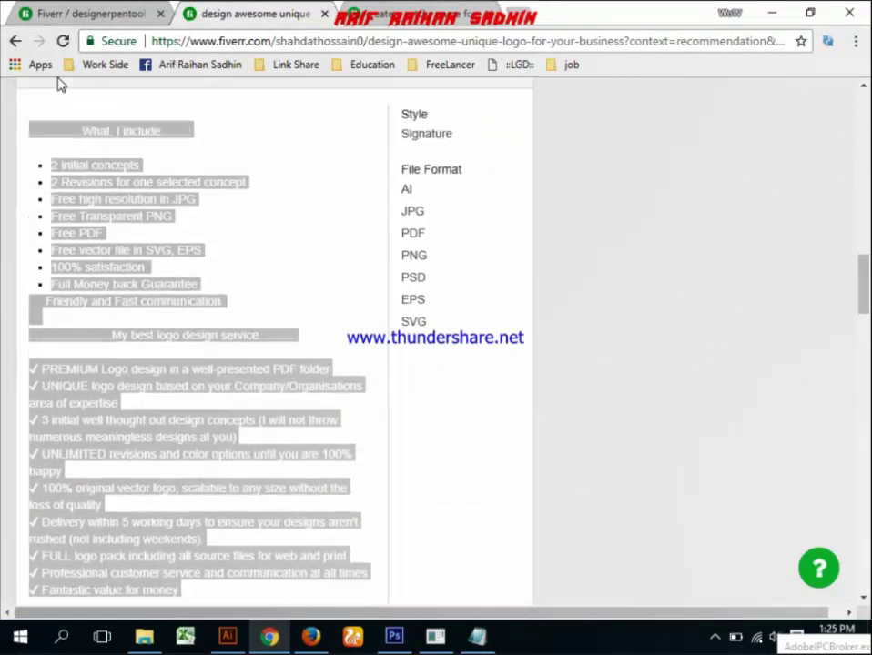
drag(60, 114, 28, 336)
right_click(51, 333)
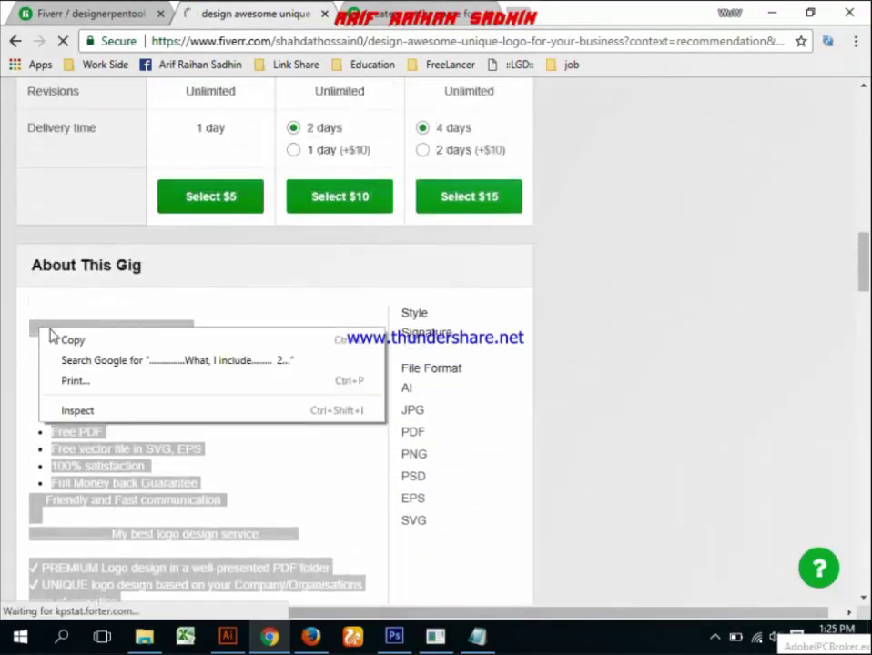
click(84, 343)
Step: Replace the gig's existing description with the pasted About This Gig text
click(116, 9)
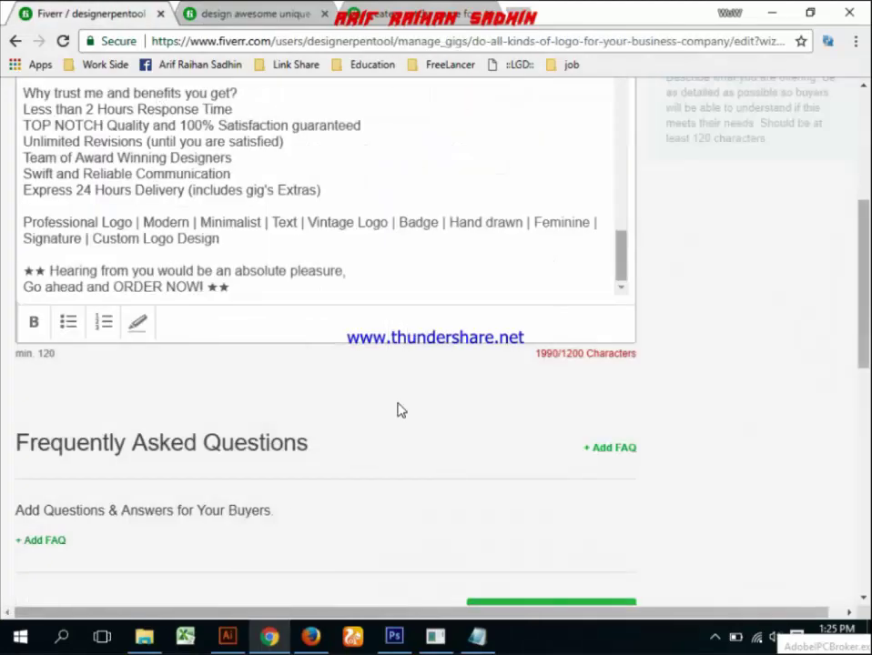
click(323, 284)
key(ctrl+a)
key(ctrl+v)
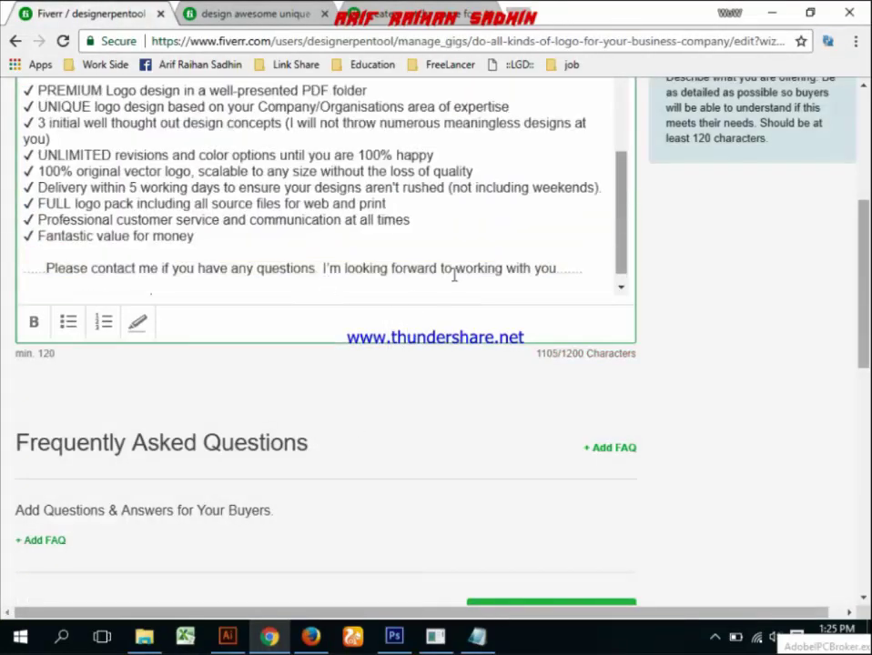
scroll(460, 269, up, 5)
scroll(735, 321, up, 3)
scroll(736, 321, up, 2)
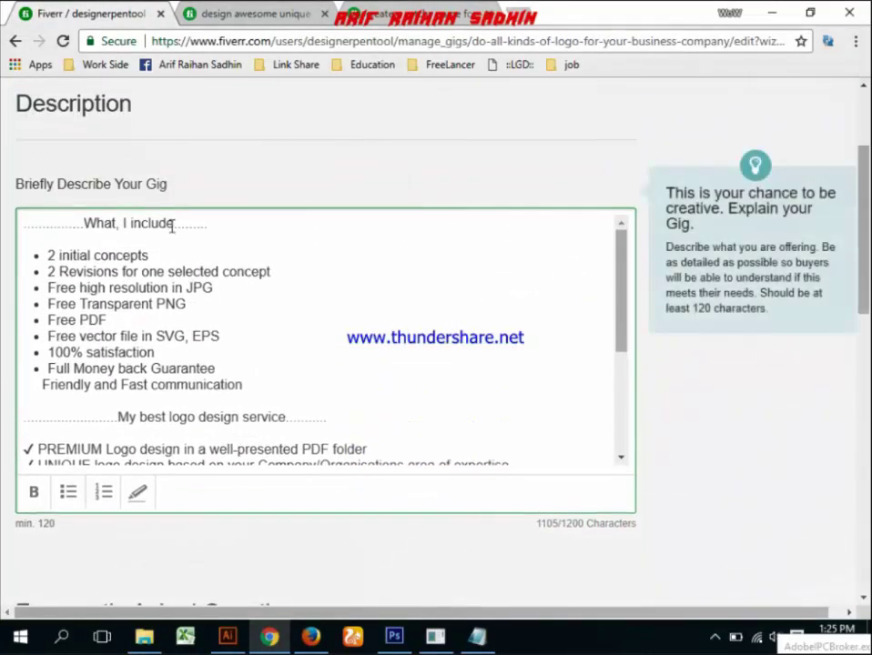
Step: Retype the 'What, I include' heading as 'business logo service', fixing the misspelling
drag(173, 224, 90, 216)
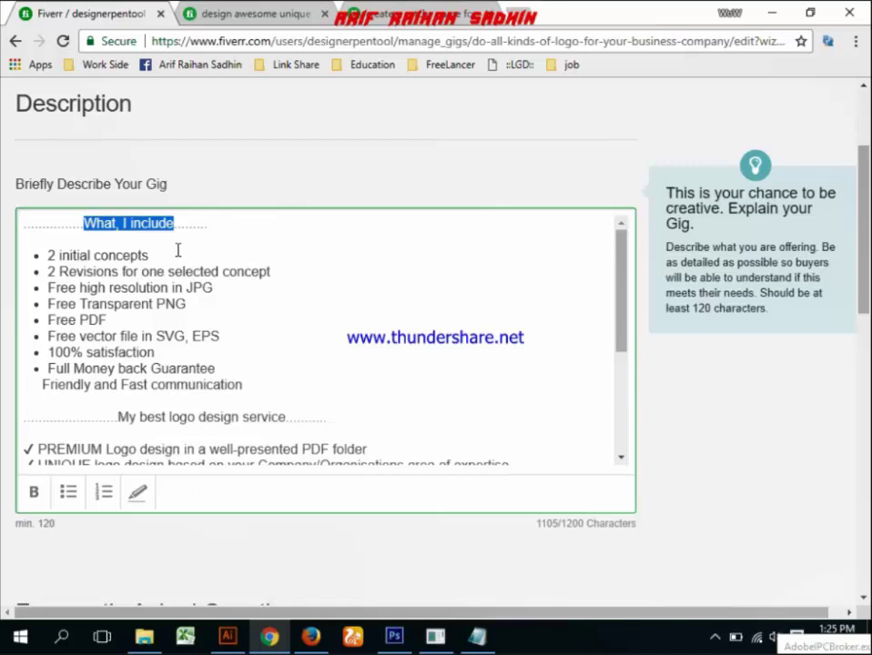
text(My)
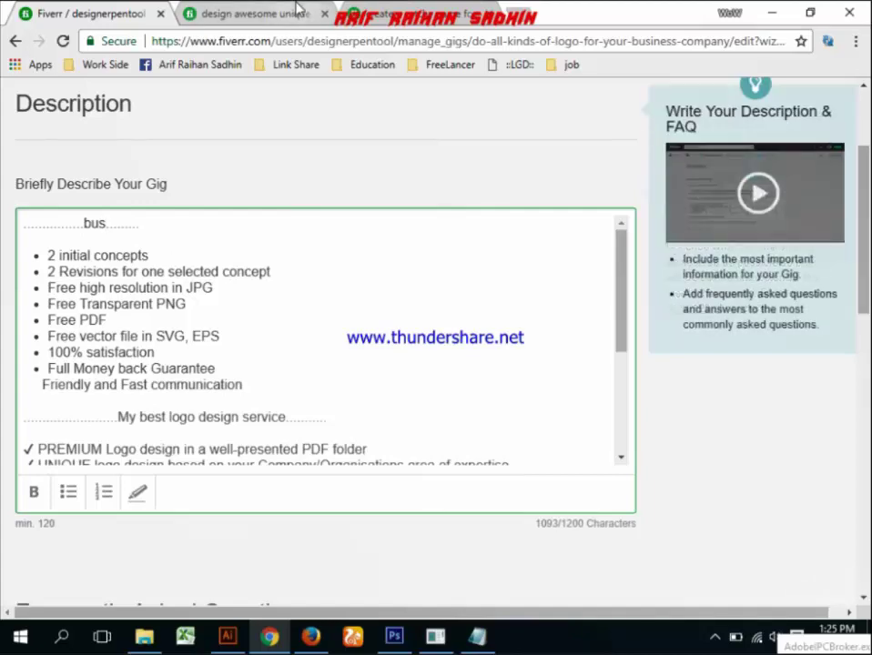
click(254, 13)
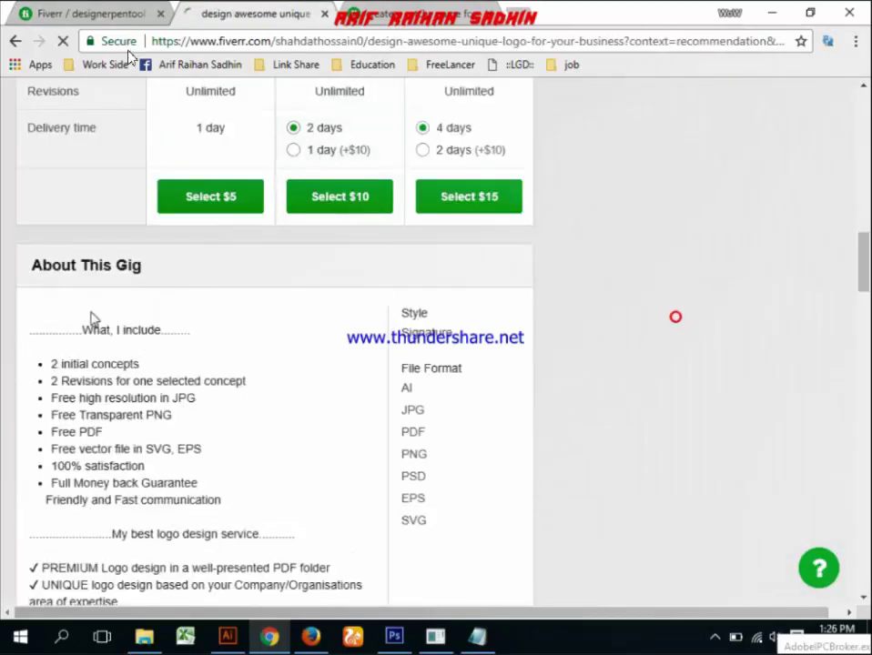
click(91, 13)
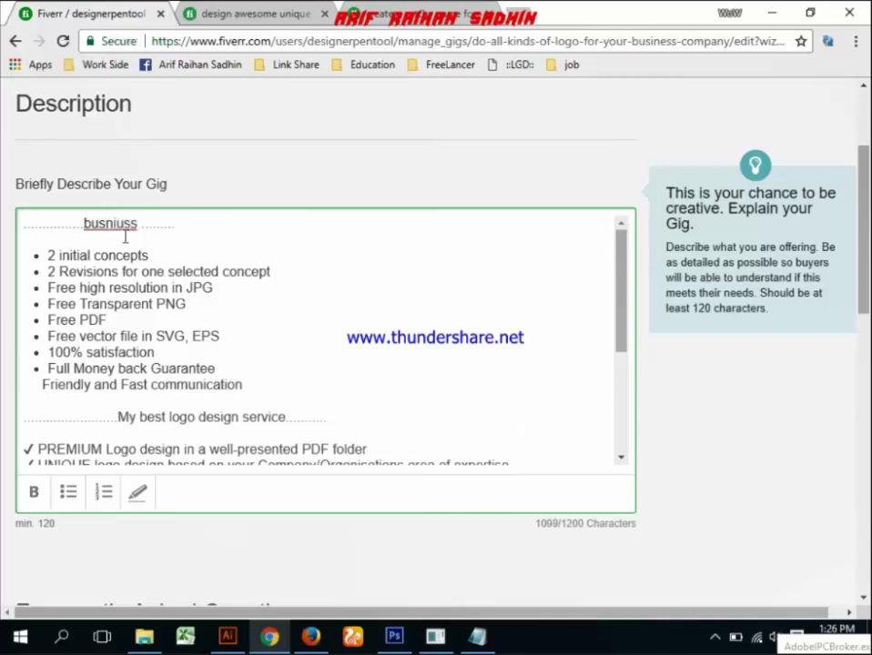
right_click(121, 226)
click(169, 239)
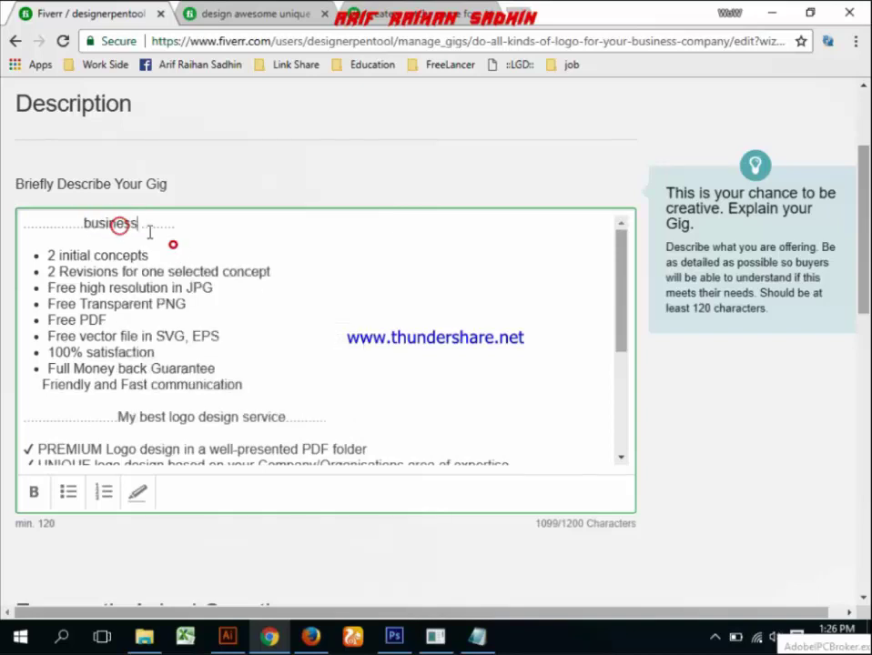
text(lo )
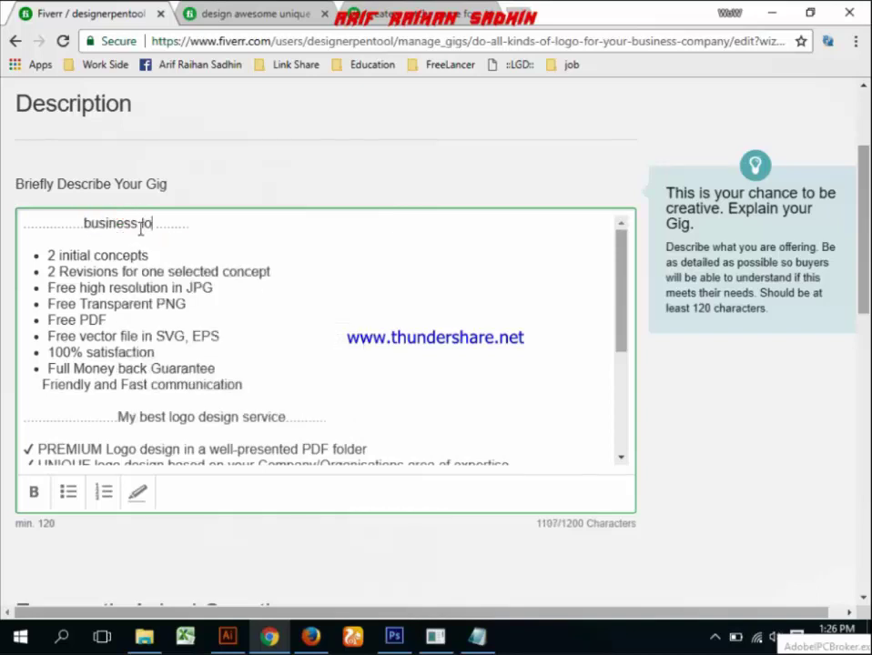
text(go service)
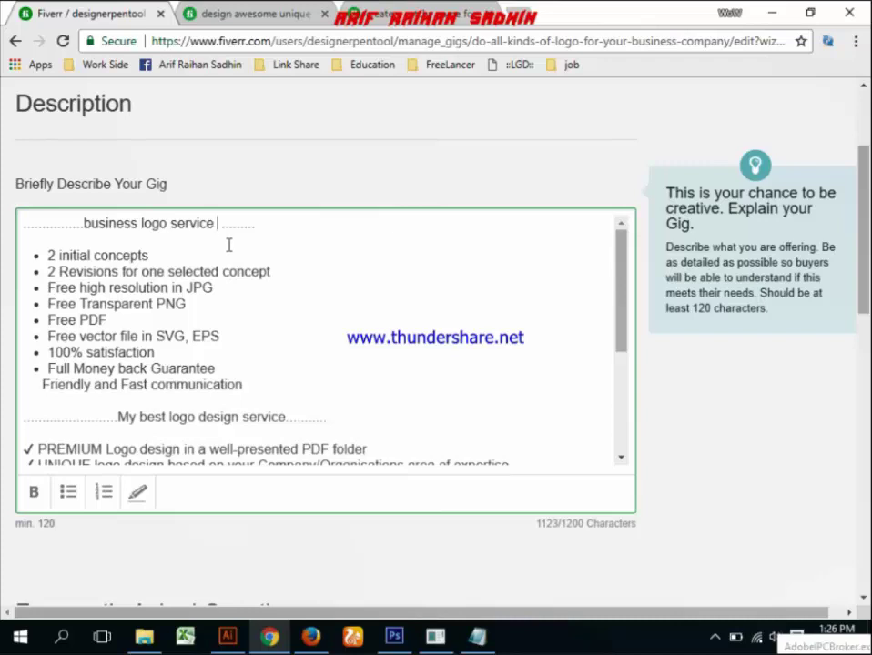
Step: Change the list to 3 initial concepts and Unlimited Revisions
click(52, 255)
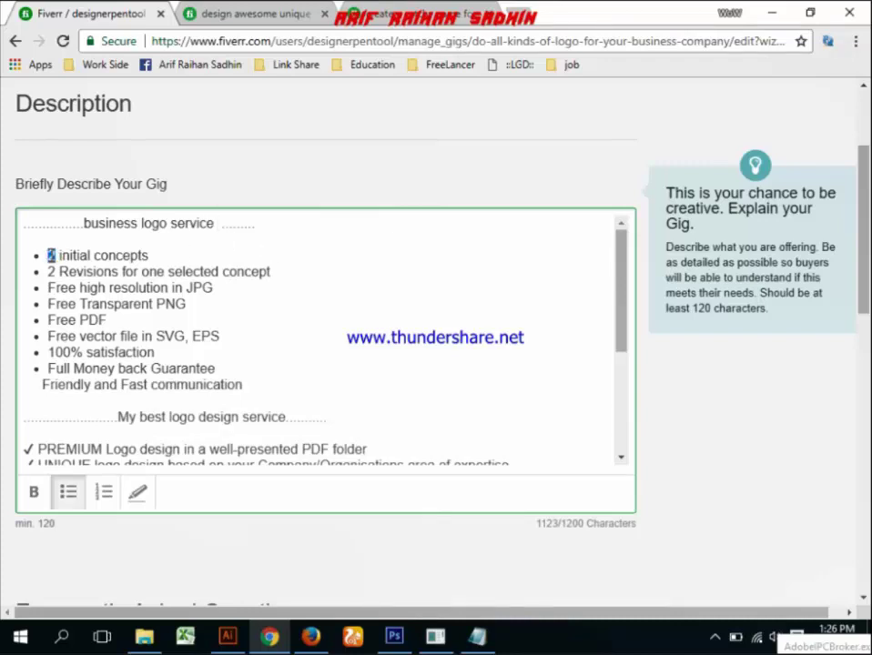
text(3)
double_click(53, 271)
text(Unli)
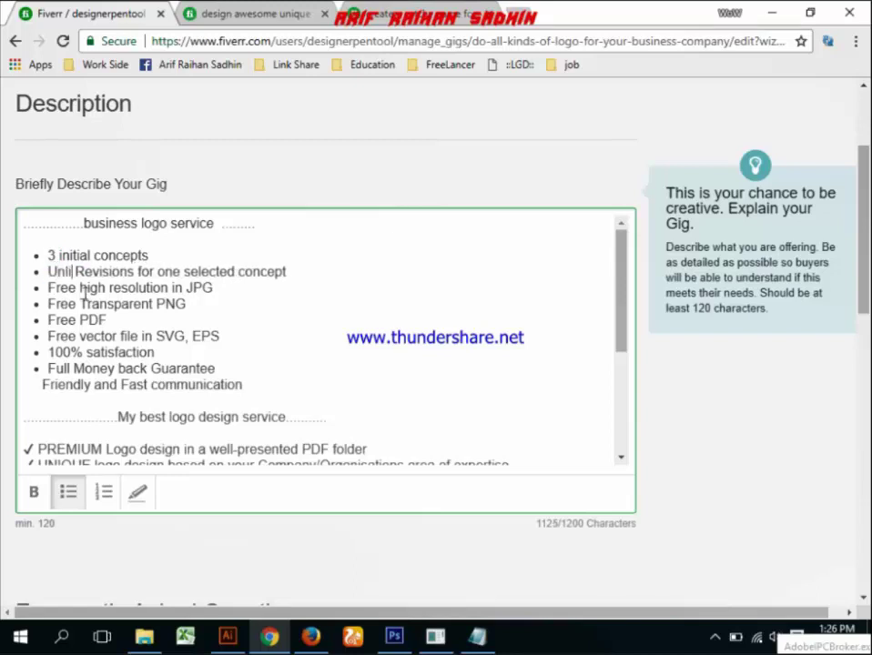
text(mited)
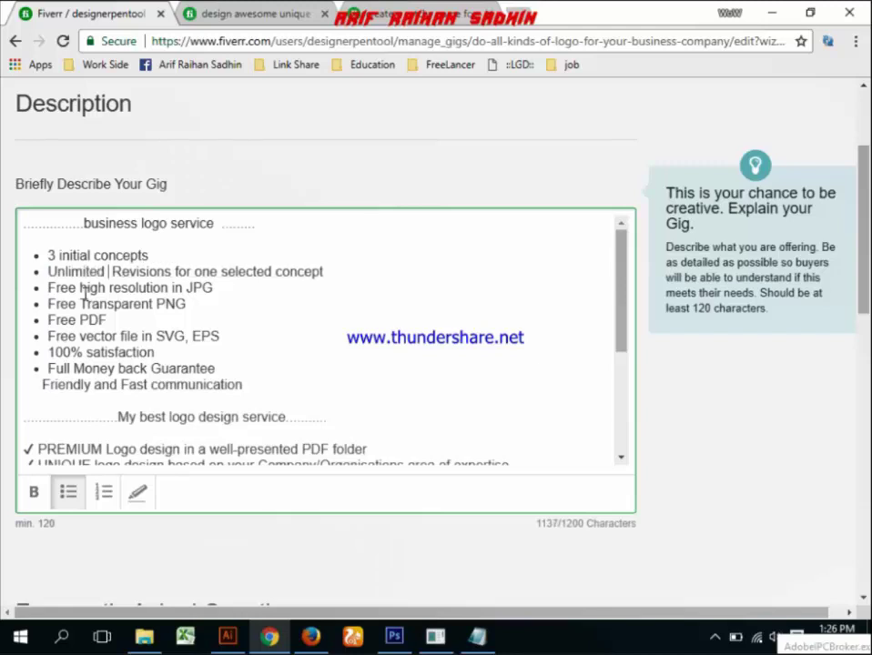
click(205, 299)
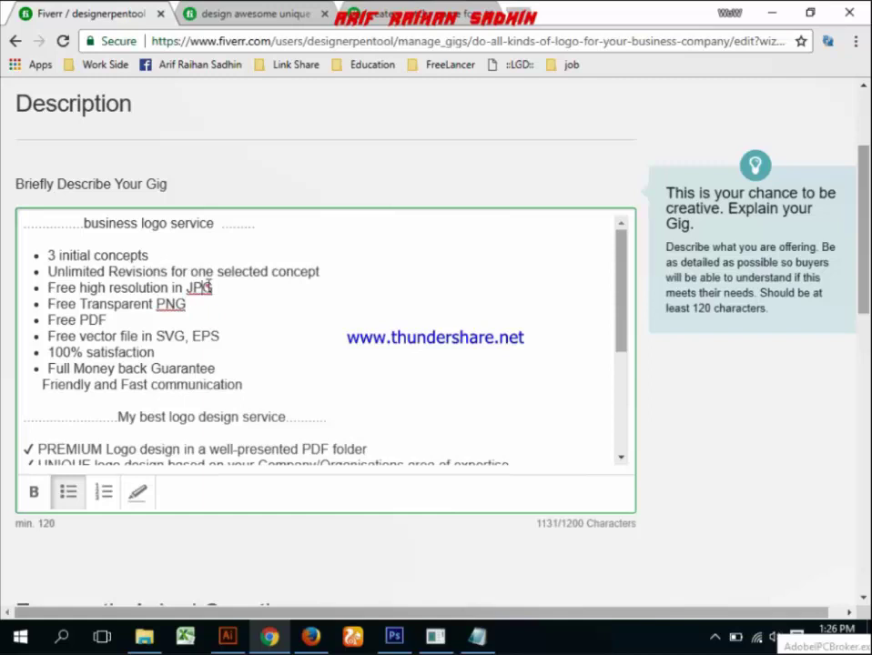
Step: Delete the 'My best logo design service' heading and its dotted separator line
scroll(162, 289, down, 2)
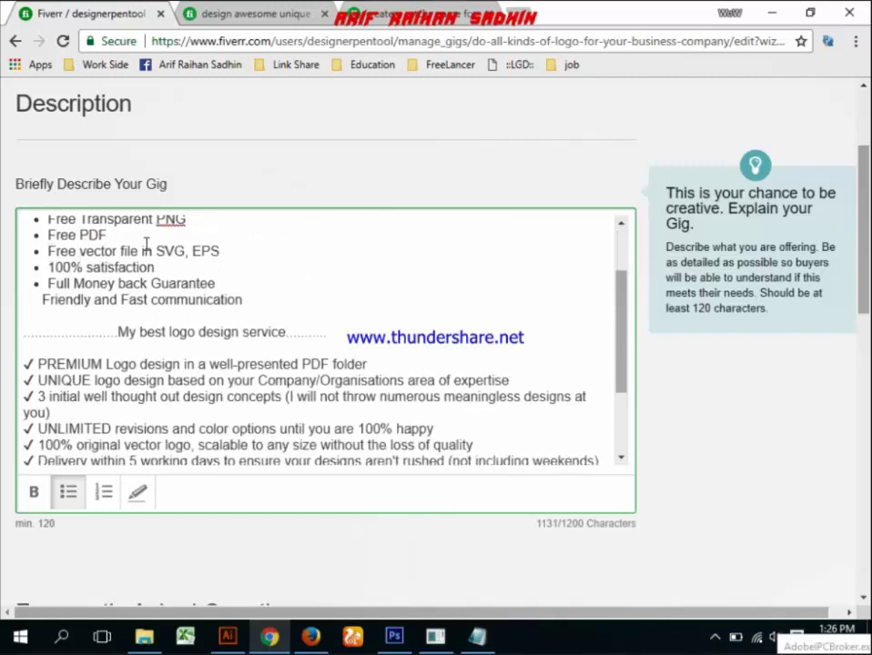
scroll(227, 244, down, 1)
scroll(173, 282, down, 2)
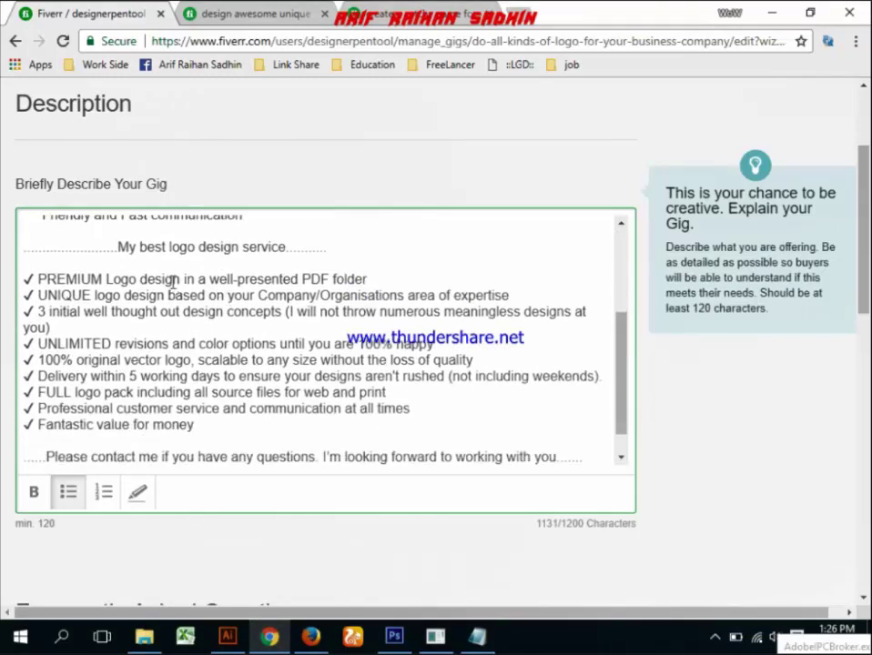
scroll(283, 259, up, 1)
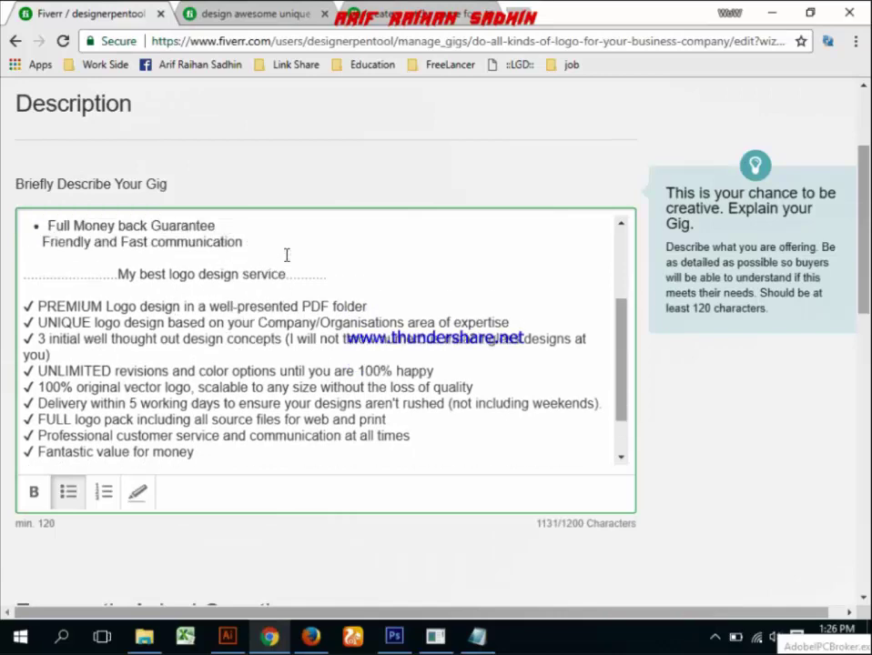
scroll(249, 274, up, 2)
scroll(169, 352, up, 2)
scroll(170, 370, down, 2)
scroll(170, 371, down, 1)
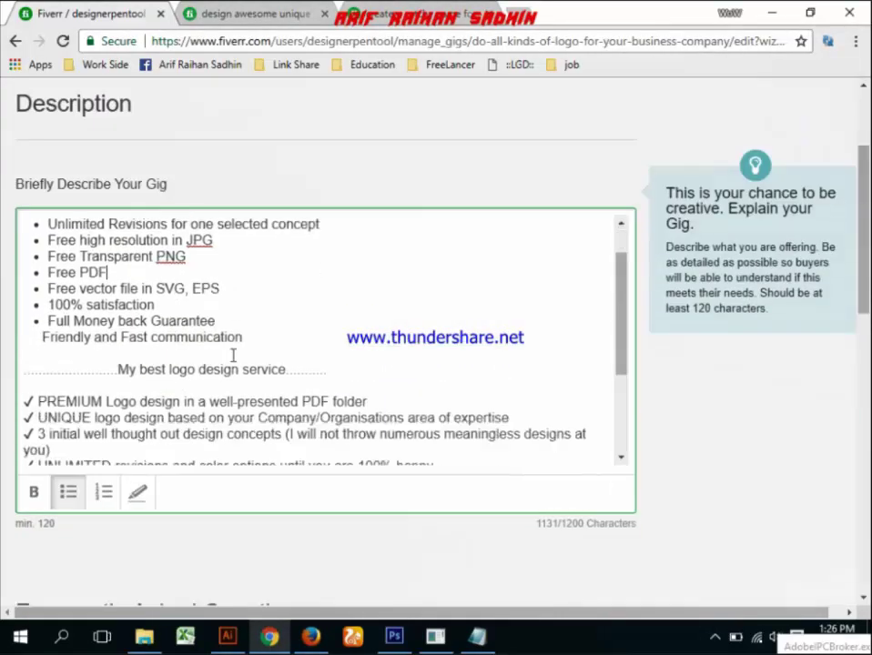
scroll(234, 354, down, 3)
scroll(159, 249, up, 3)
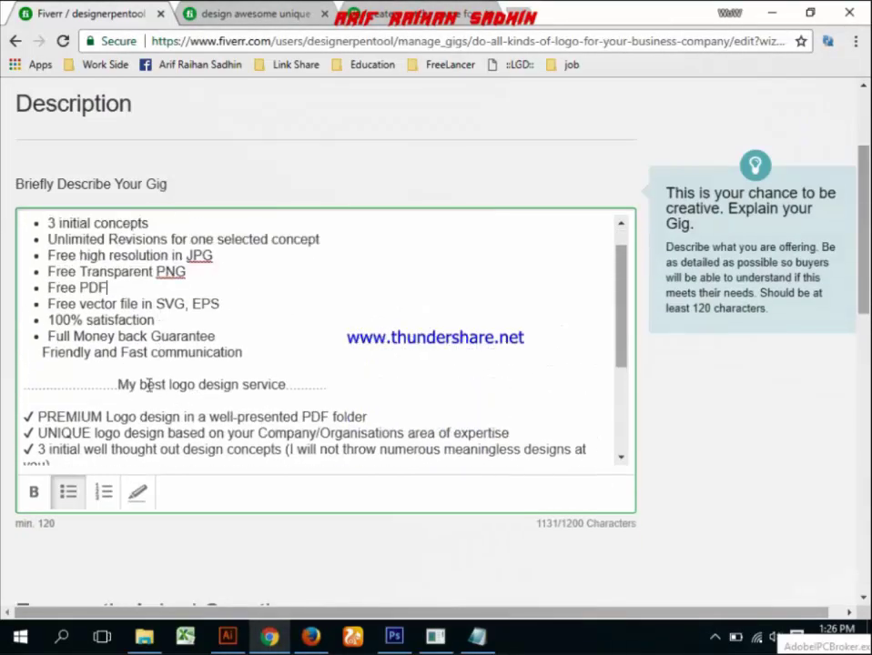
drag(120, 386, 283, 383)
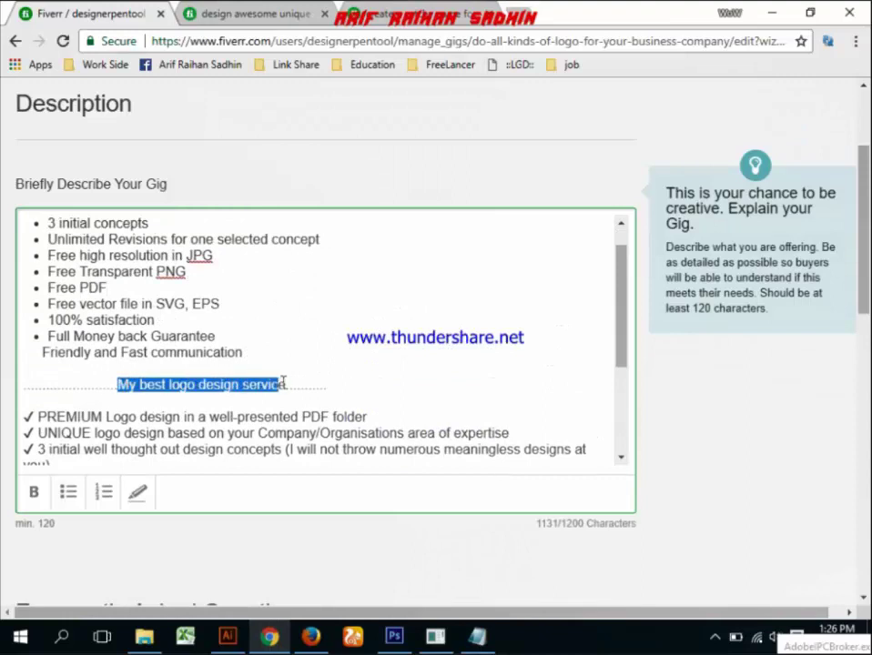
key(BackSpace)
triple_click(207, 393)
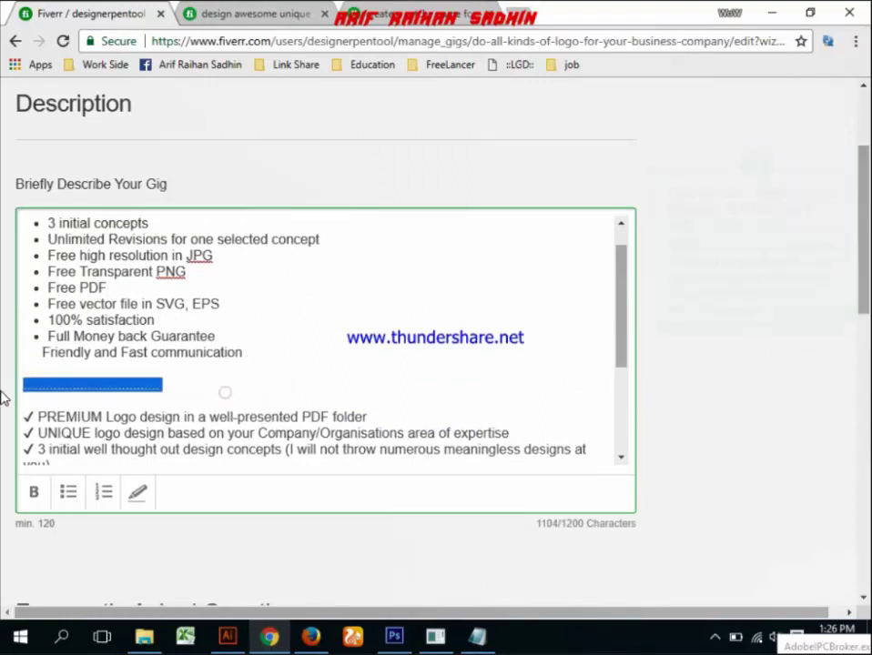
key(BackSpace)
key(BackSpace)
Step: Scroll through the edited description, clearing an accidental page selection
scroll(283, 384, down, 2)
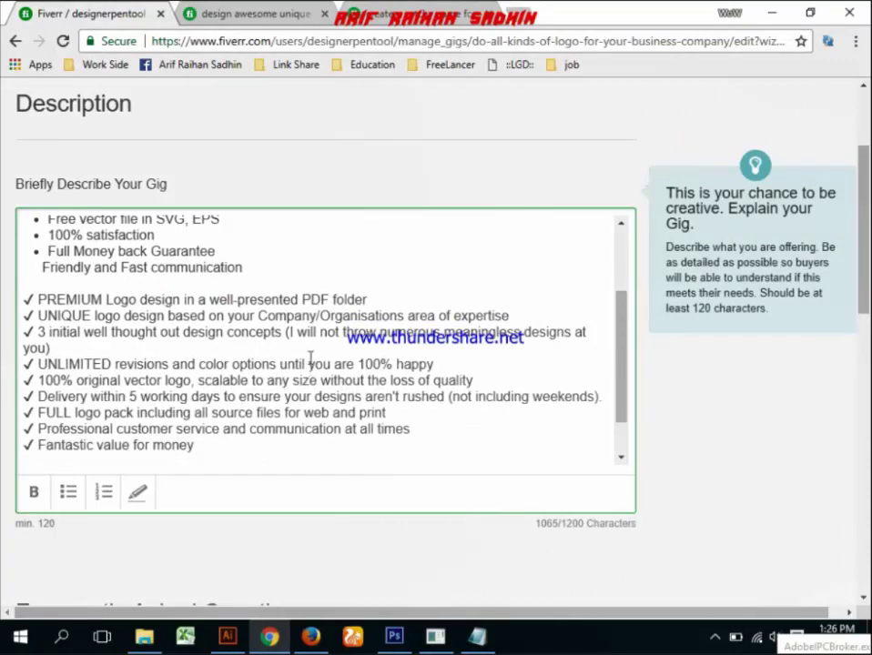
scroll(105, 313, down, 1)
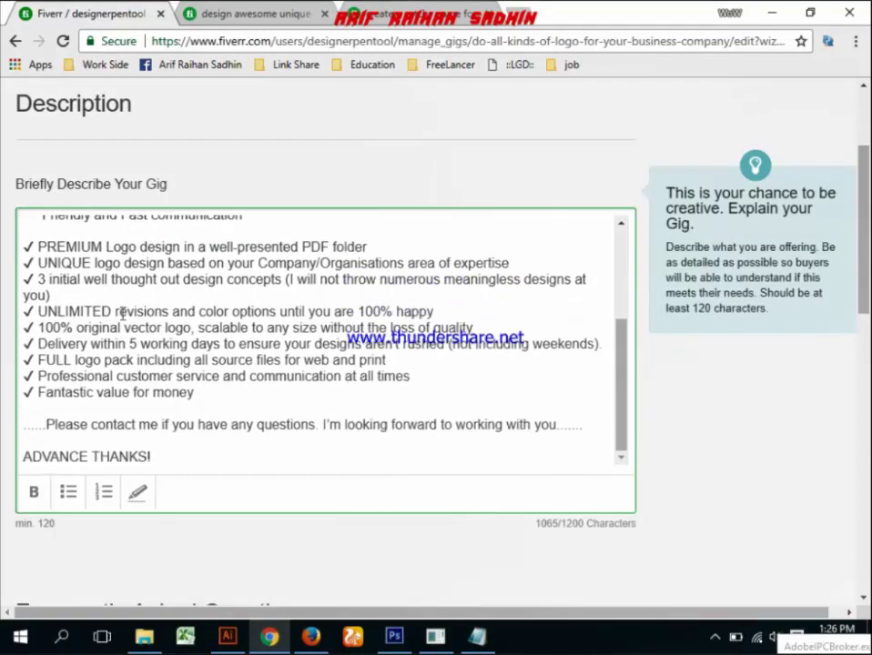
scroll(121, 311, down, 1)
scroll(127, 359, down, 2)
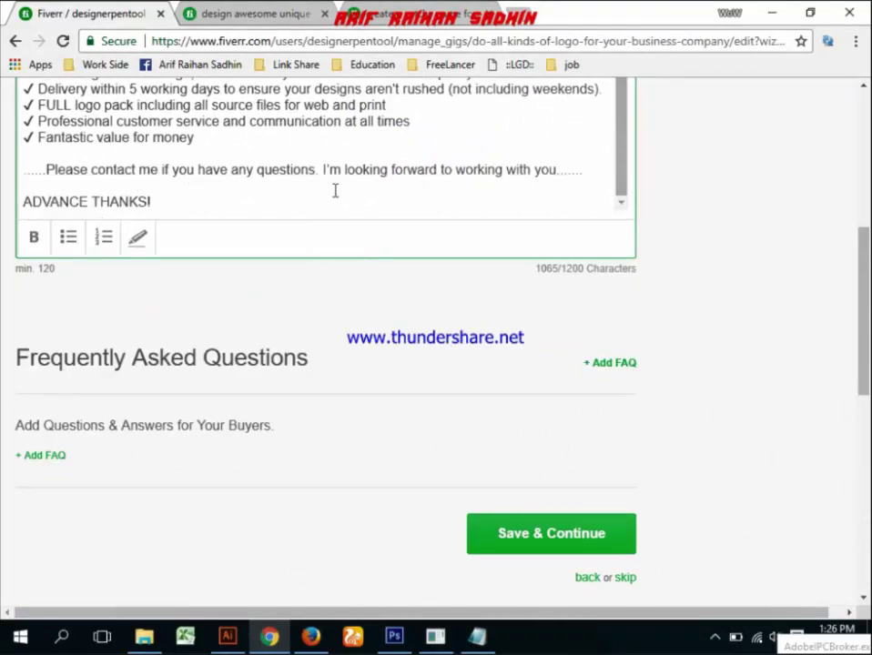
drag(628, 264, 636, 362)
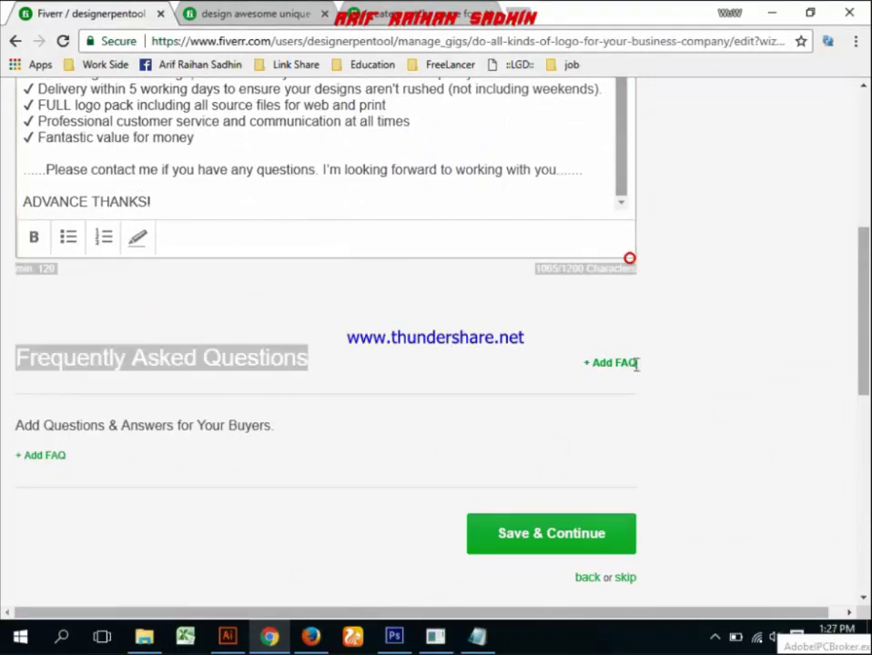
click(712, 298)
scroll(707, 289, up, 2)
scroll(608, 290, up, 1)
scroll(272, 308, down, 1)
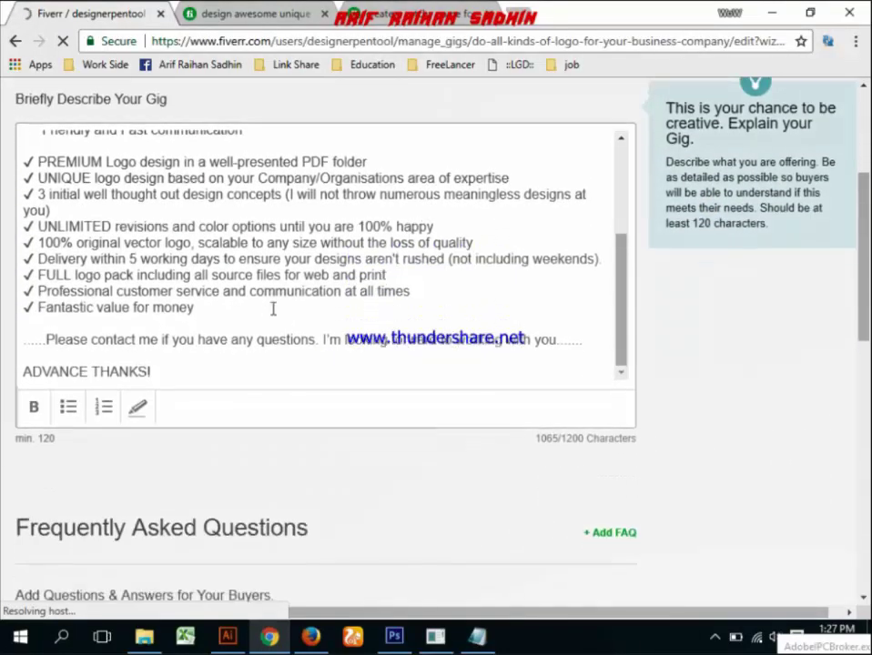
scroll(193, 290, up, 3)
scroll(209, 295, up, 3)
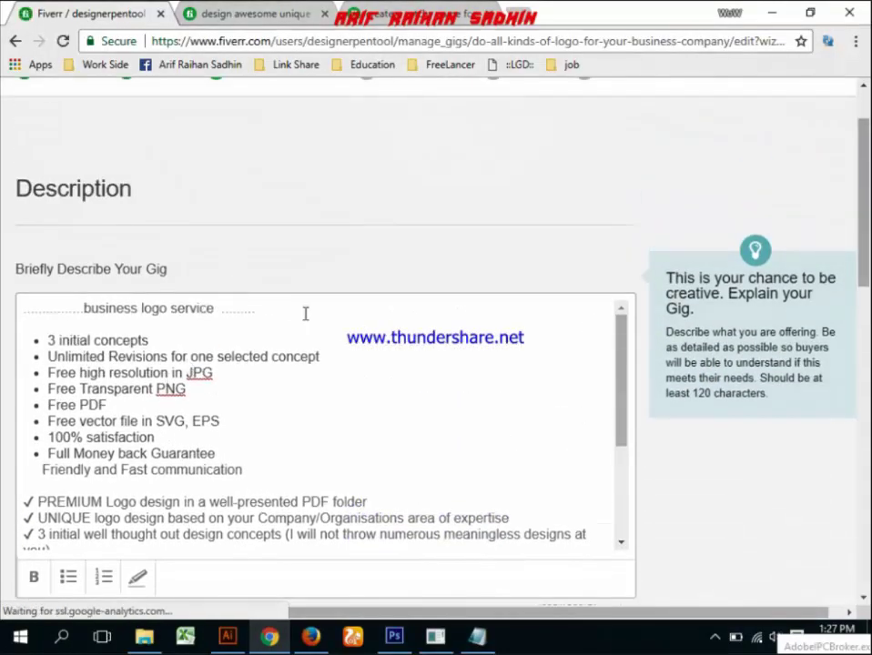
Step: Make the 'business logo service' heading bold and highlighted
drag(300, 315, 3, 313)
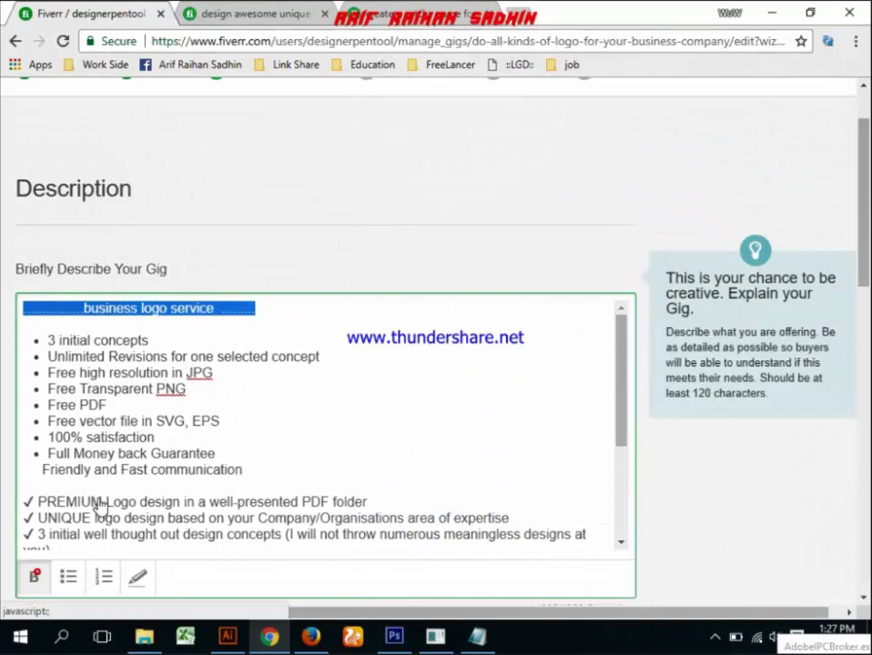
click(33, 577)
click(395, 354)
drag(273, 312, 6, 321)
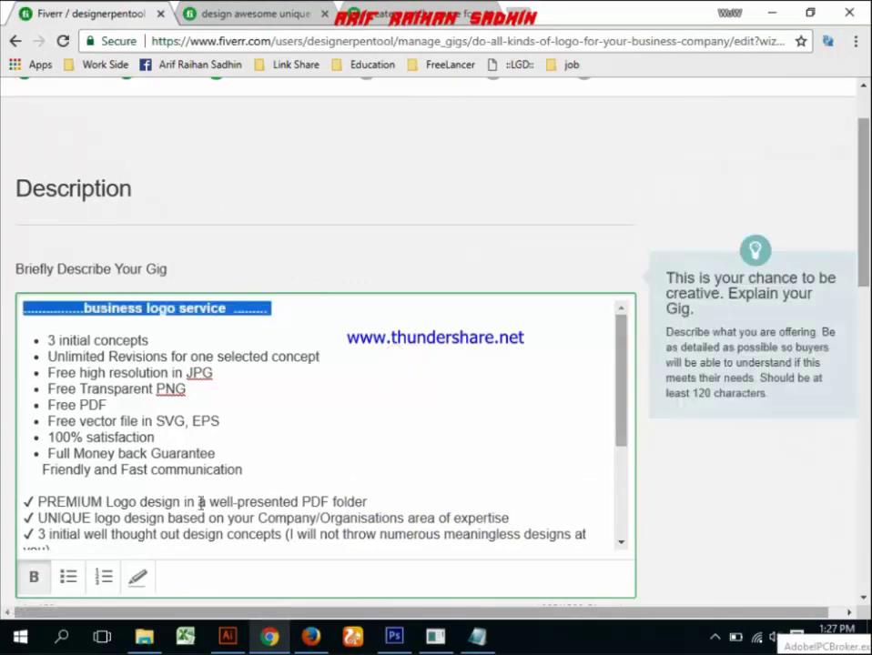
click(138, 581)
click(429, 356)
scroll(255, 378, down, 2)
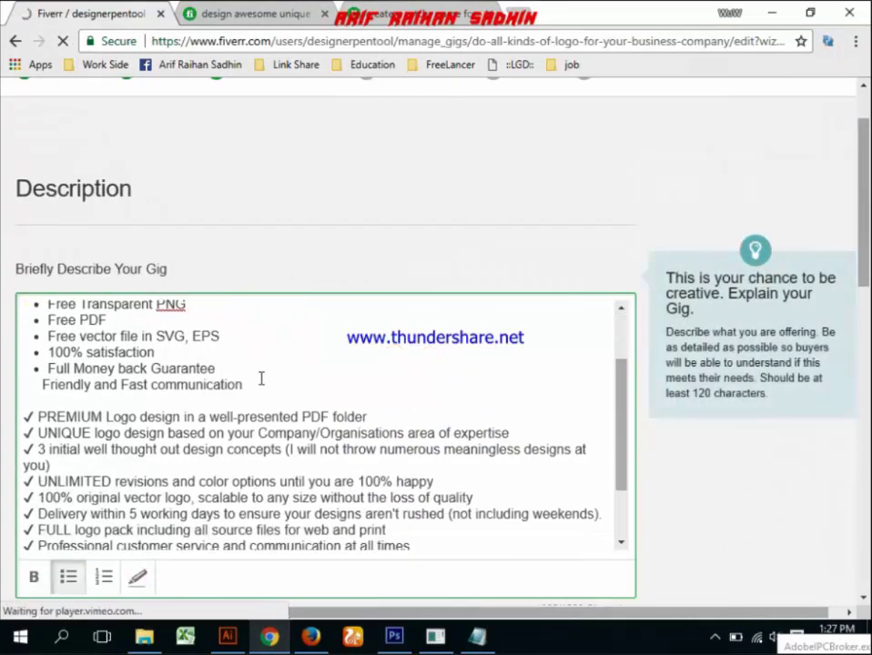
scroll(273, 377, down, 2)
scroll(298, 375, up, 1)
Step: Bold and highlight 'SVG, EPS', and bold '100% satisfaction'
mouse_move(24, 416)
mouse_down()
mouse_move(195, 457)
mouse_move(612, 469)
mouse_up()
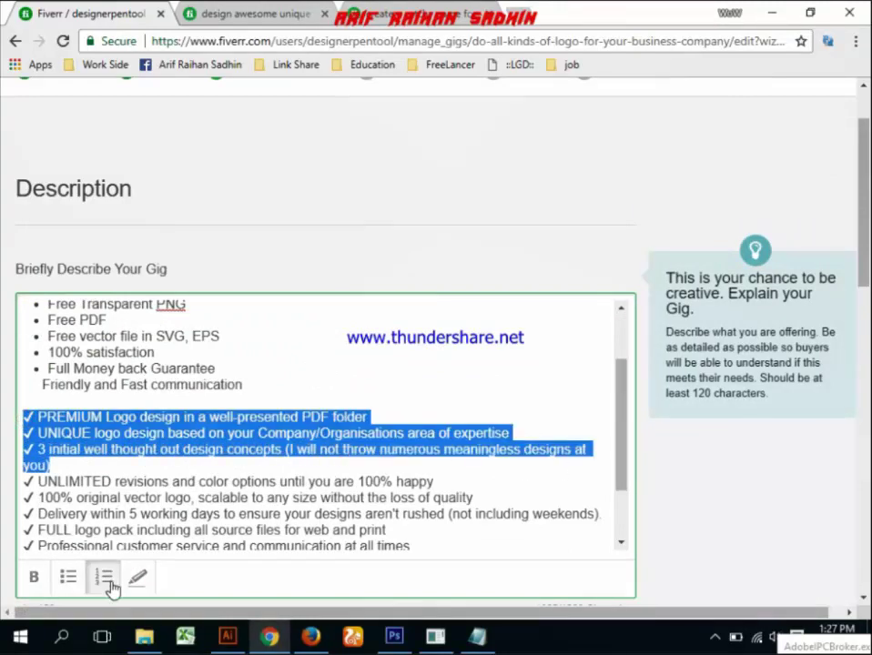
click(251, 354)
drag(157, 336, 238, 337)
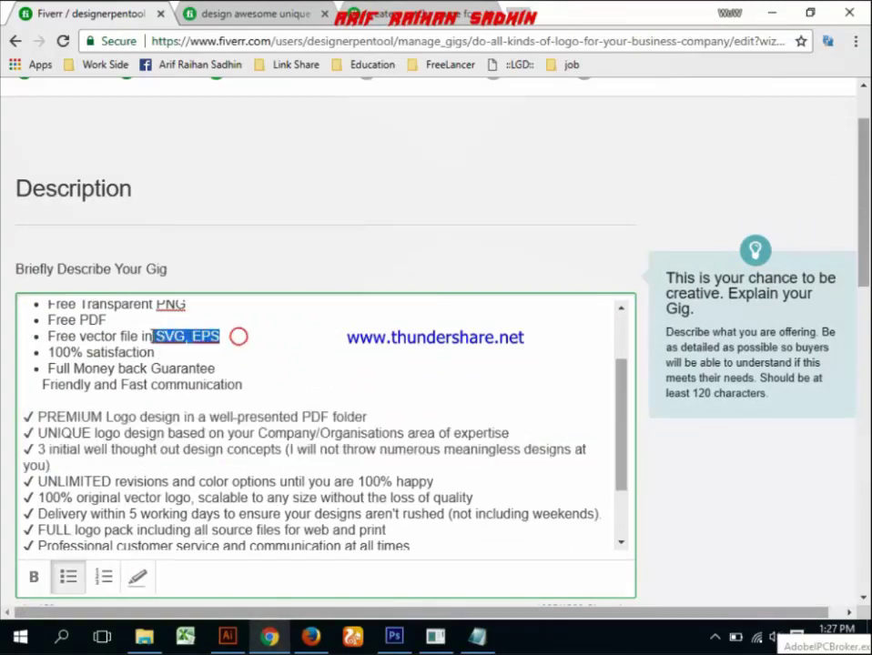
click(139, 576)
click(34, 585)
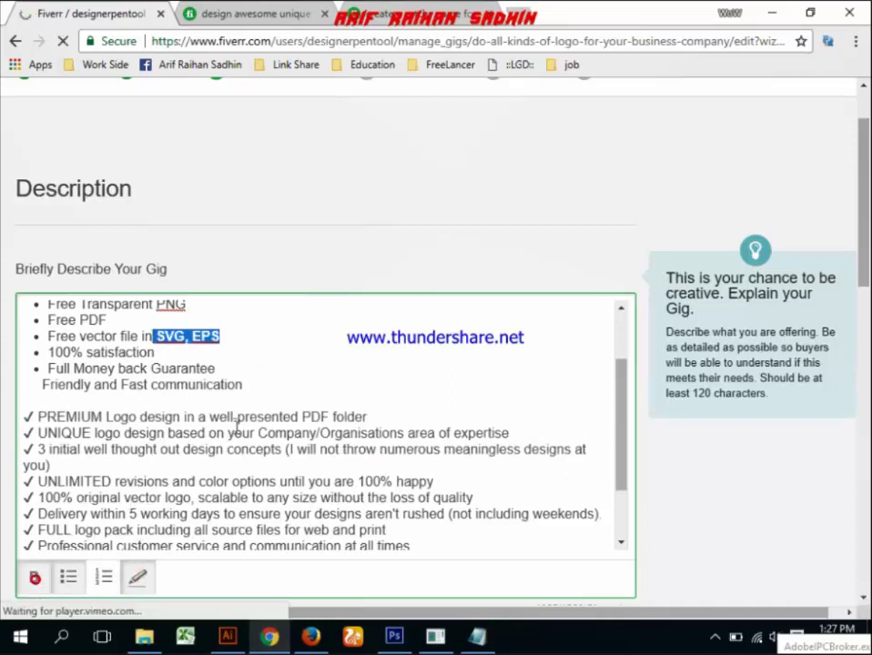
click(315, 352)
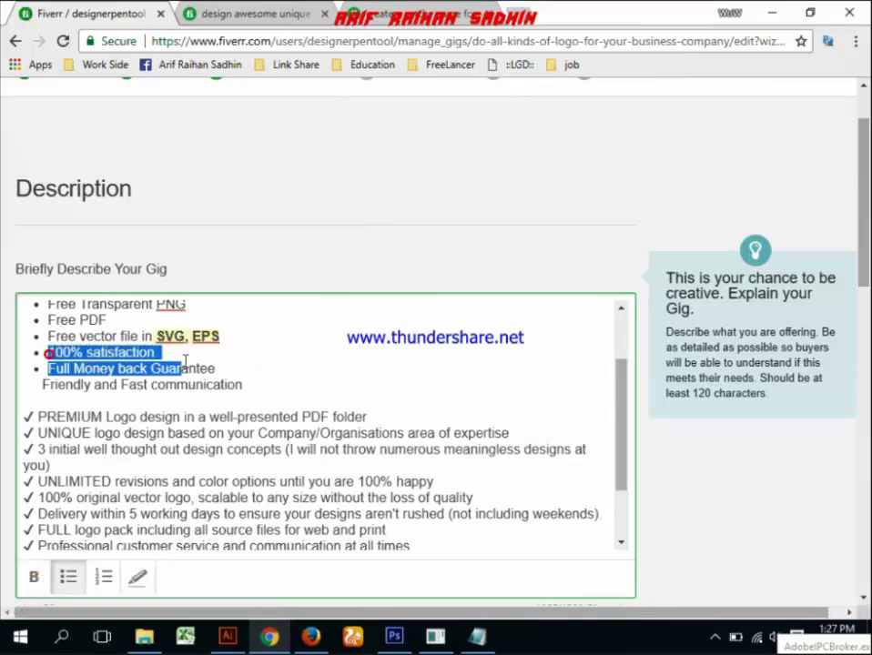
drag(51, 352, 158, 353)
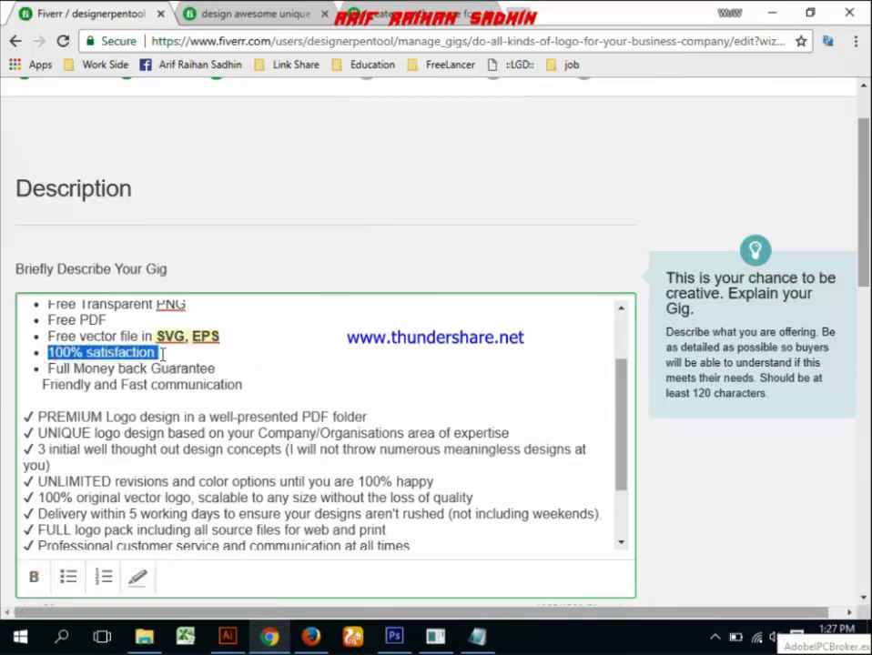
click(33, 576)
click(293, 380)
Step: Bold and highlight the professional customer service and 100% original vector logo lines
scroll(292, 380, down, 1)
scroll(292, 379, down, 1)
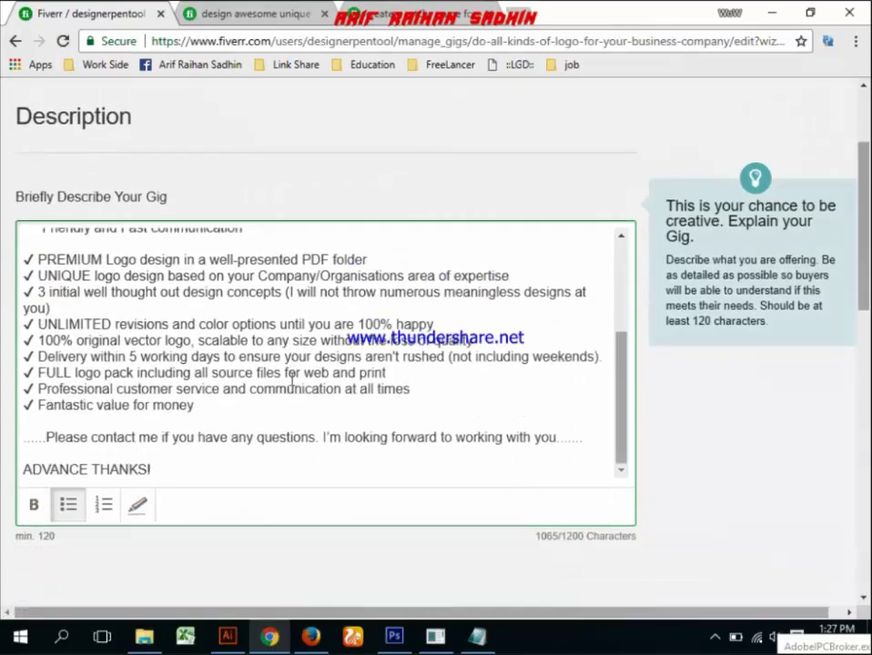
drag(30, 383, 422, 375)
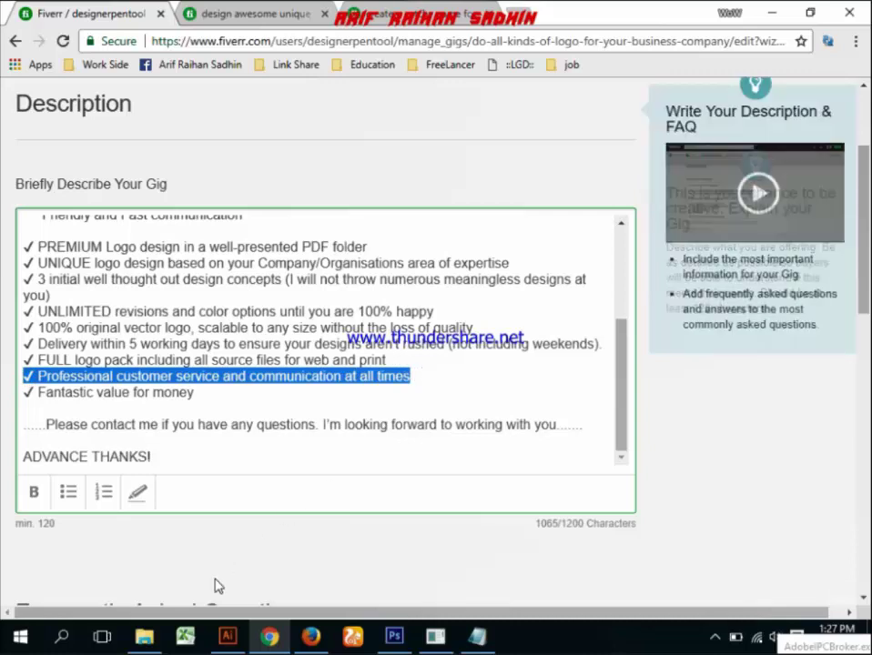
click(35, 492)
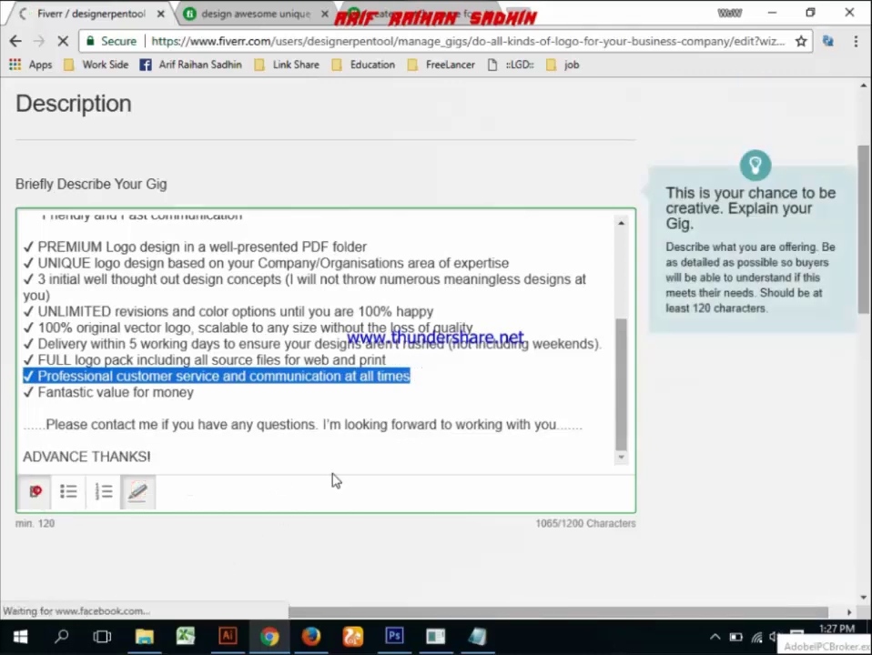
click(369, 404)
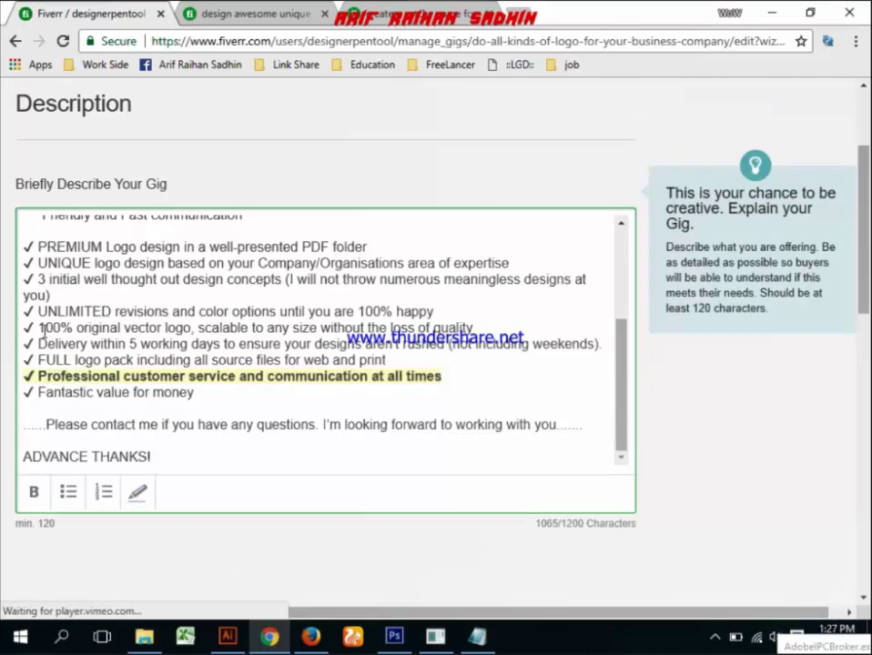
drag(23, 328, 480, 322)
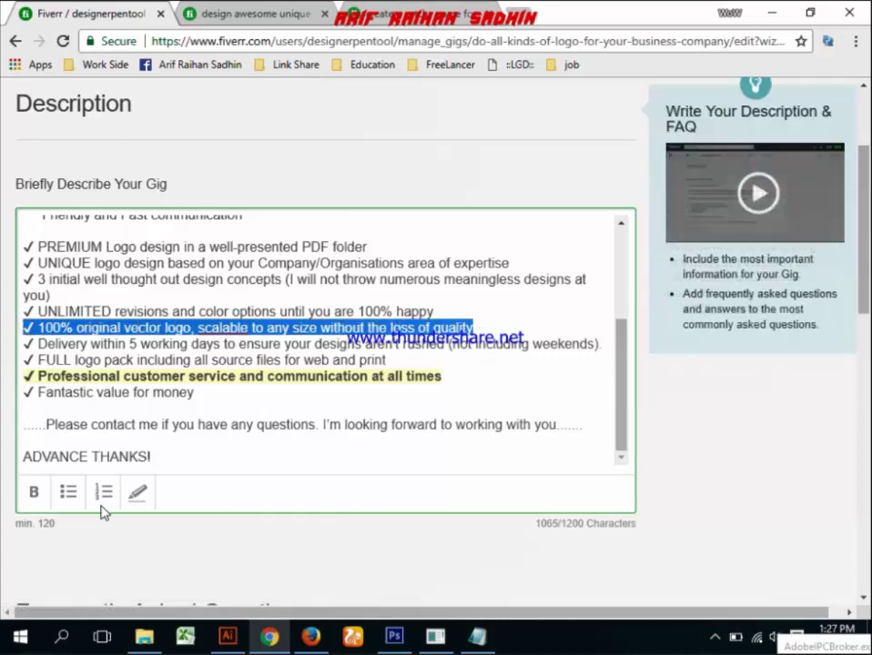
click(137, 493)
click(33, 492)
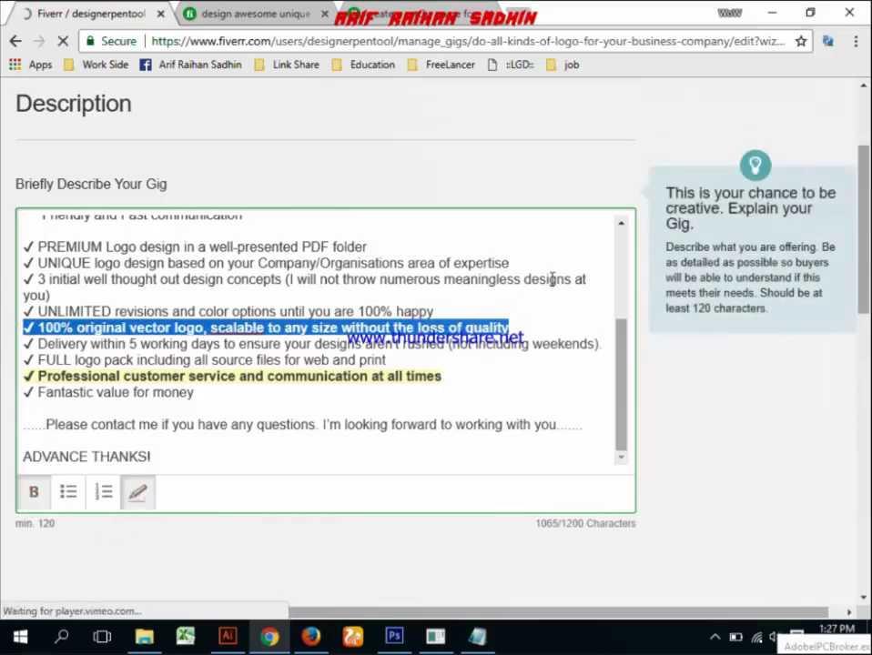
click(560, 246)
scroll(560, 246, down, 2)
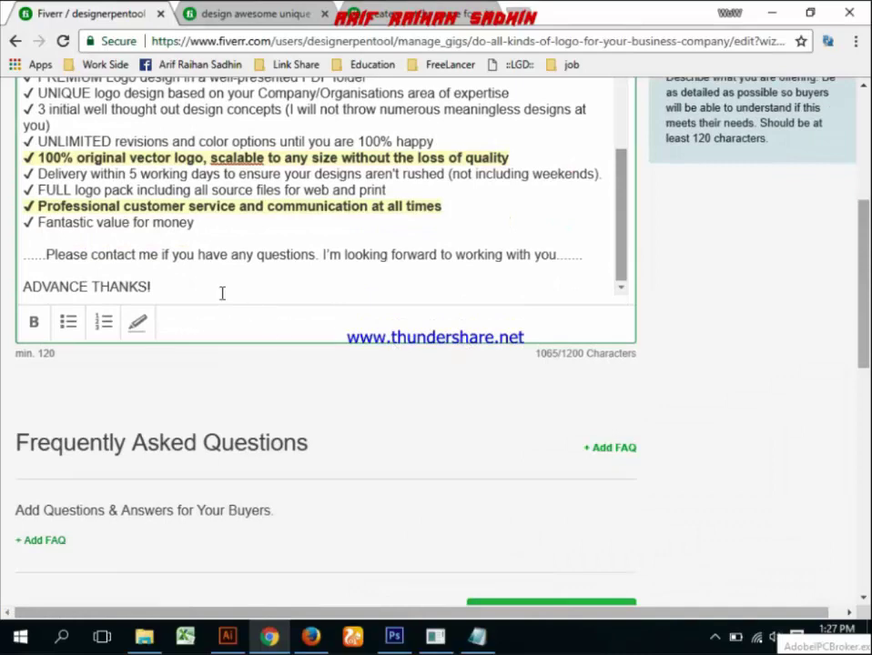
scroll(126, 294, down, 3)
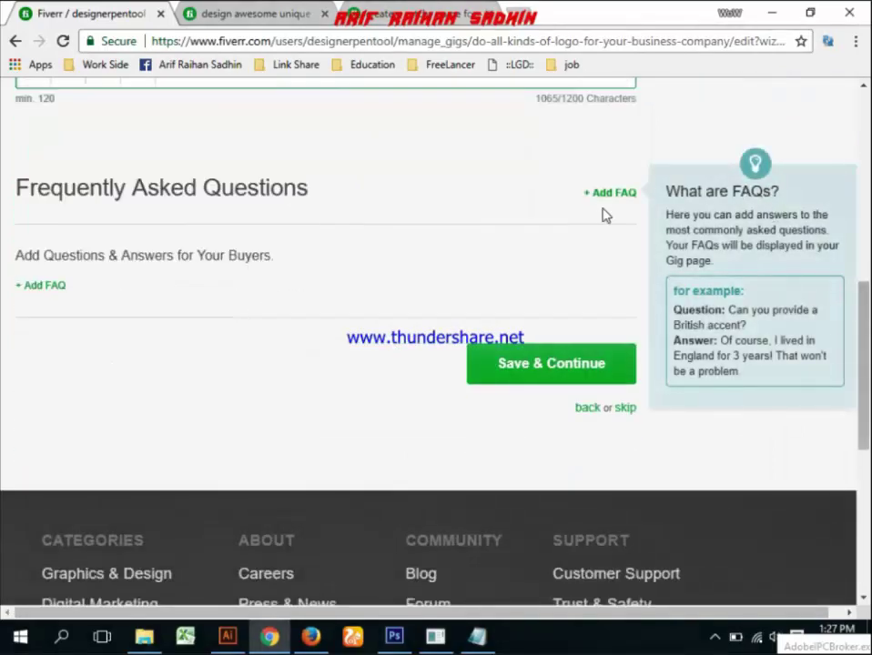
Step: Add an FAQ with question 'Need a Information' and answer 'Yes'
click(605, 194)
click(150, 306)
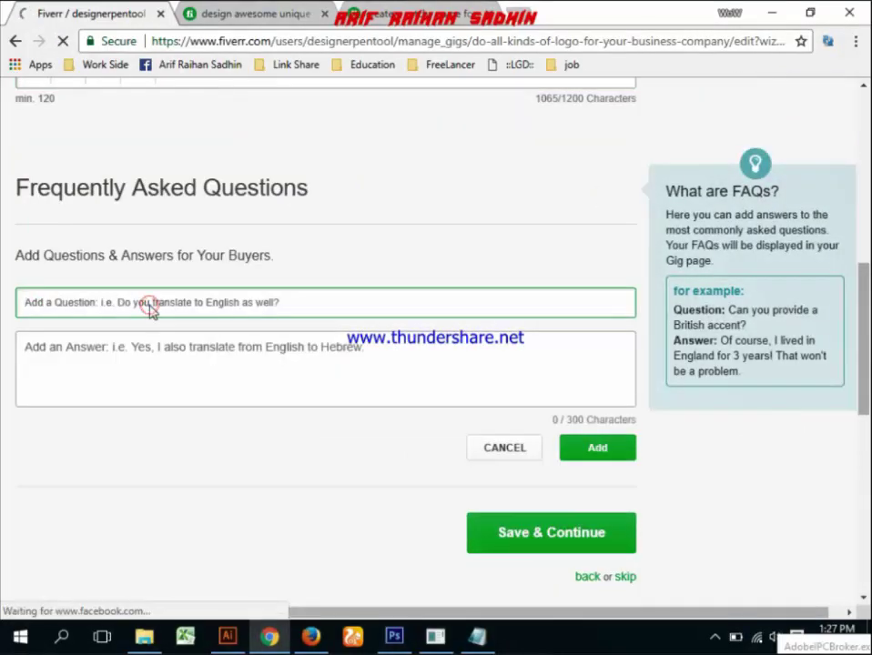
text(Yes)
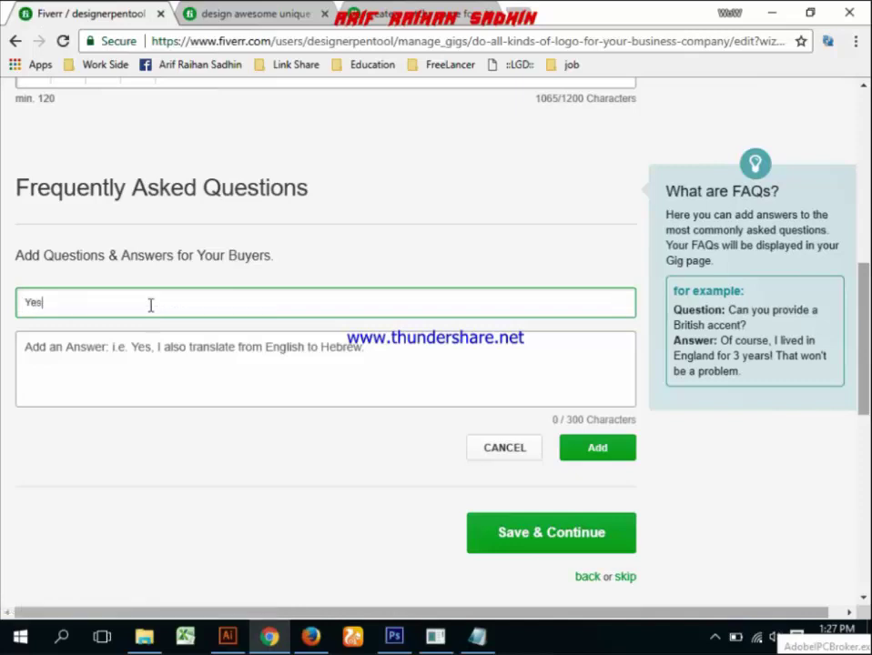
drag(78, 301, 3, 297)
key(BackSpace)
key(BackSpace)
key(BackSpace)
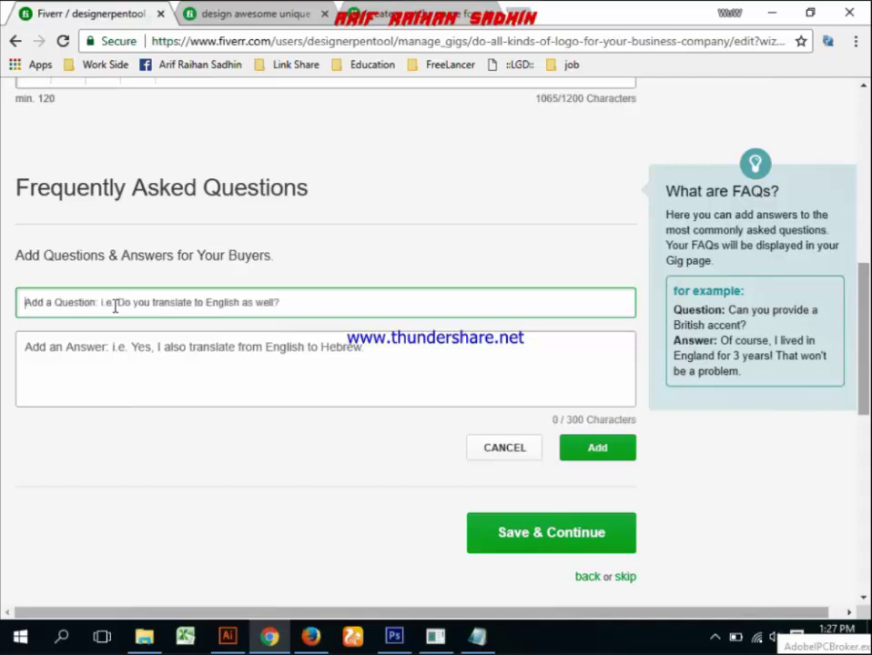
text(Need a Information)
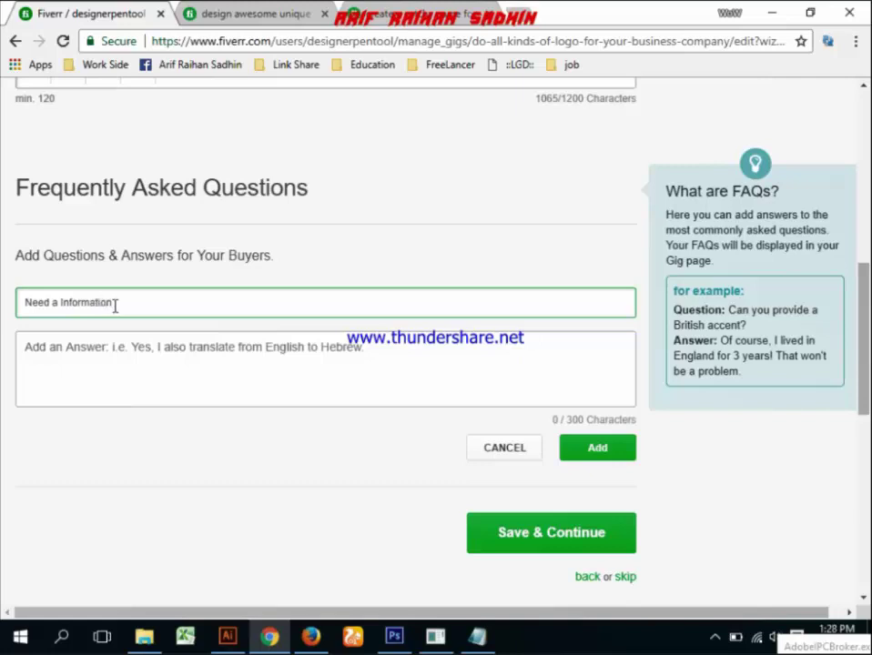
click(62, 352)
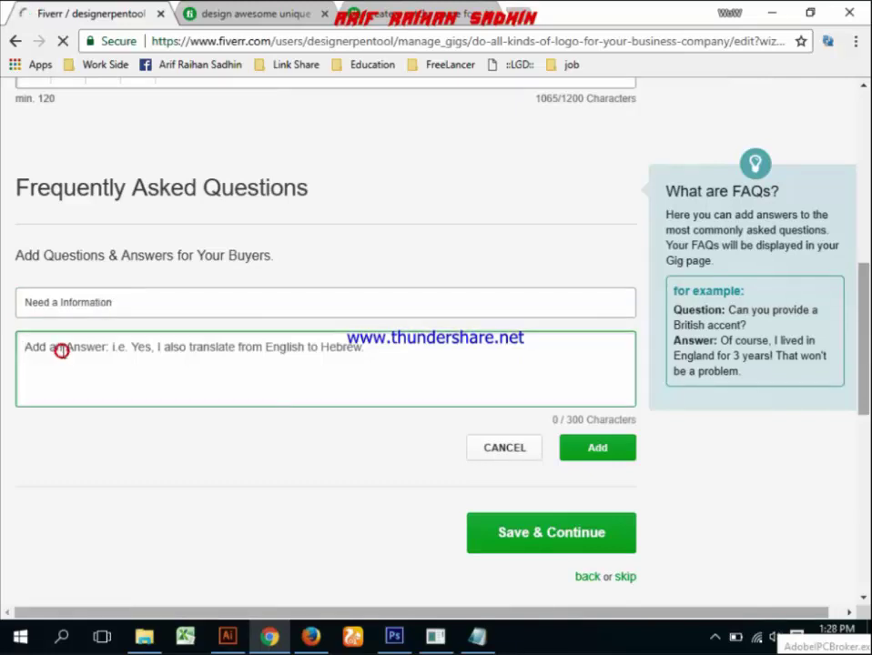
text(Yes)
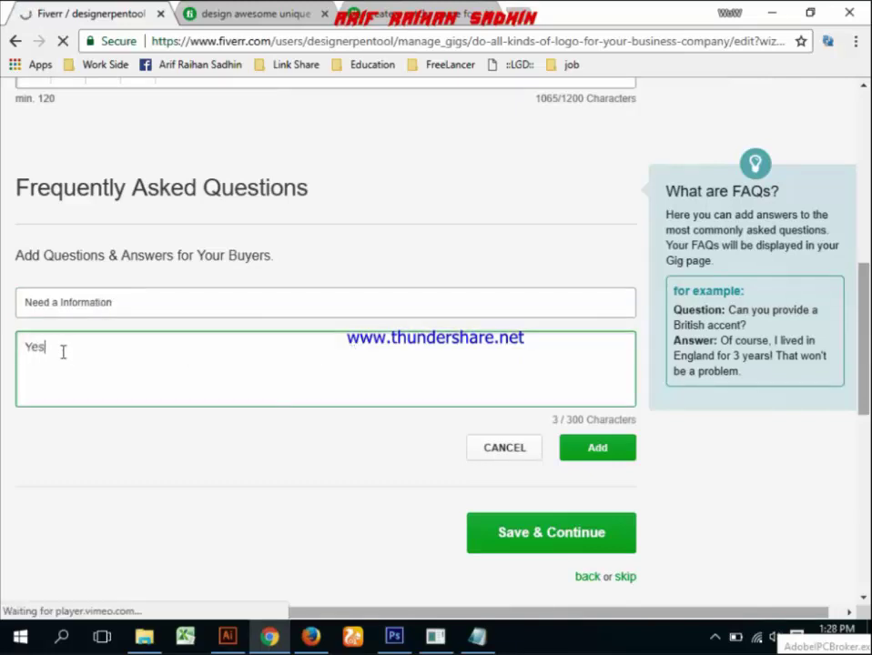
click(598, 452)
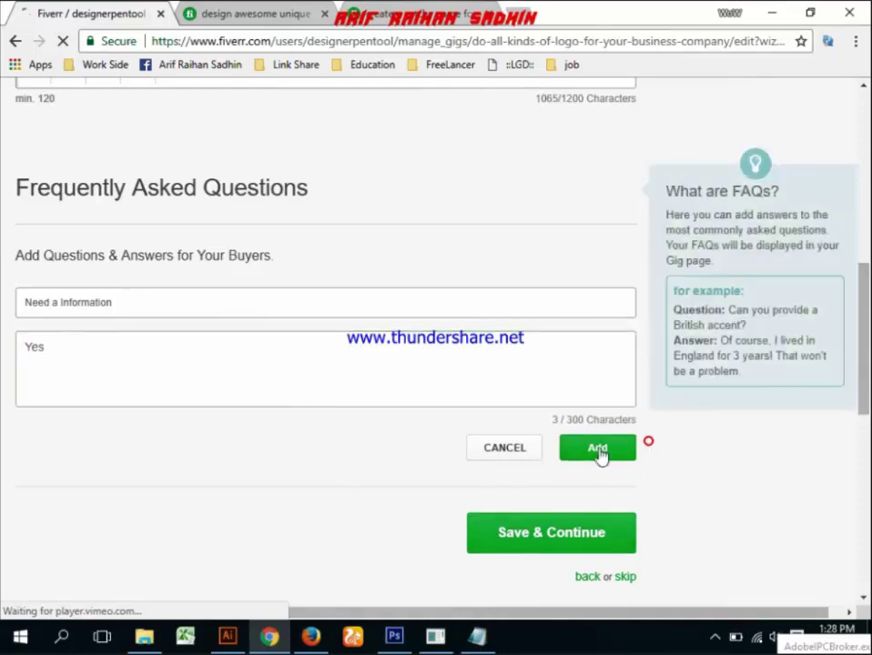
scroll(529, 350, down, 2)
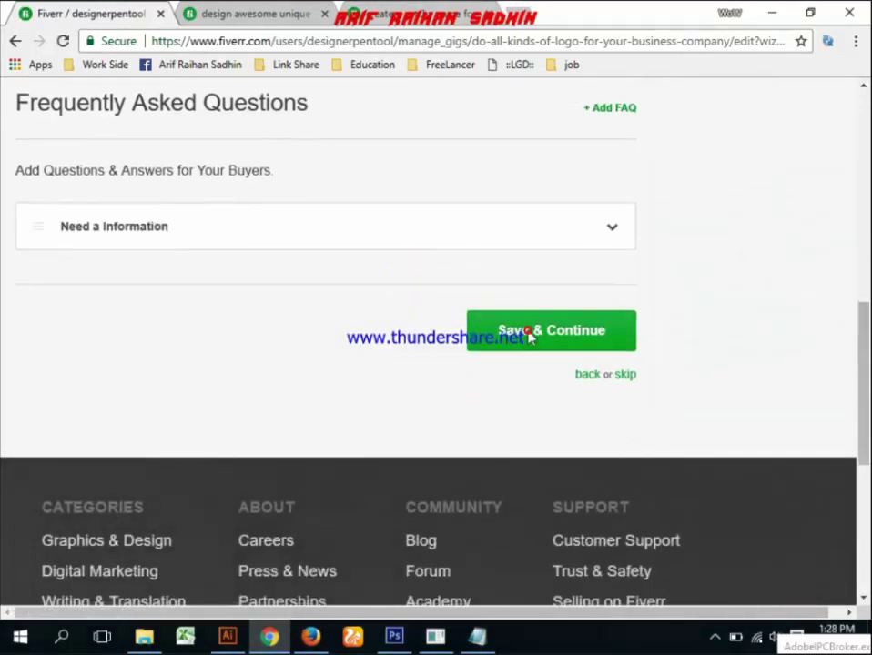
Step: Save the Description & FAQ step and continue to Requirements
click(530, 337)
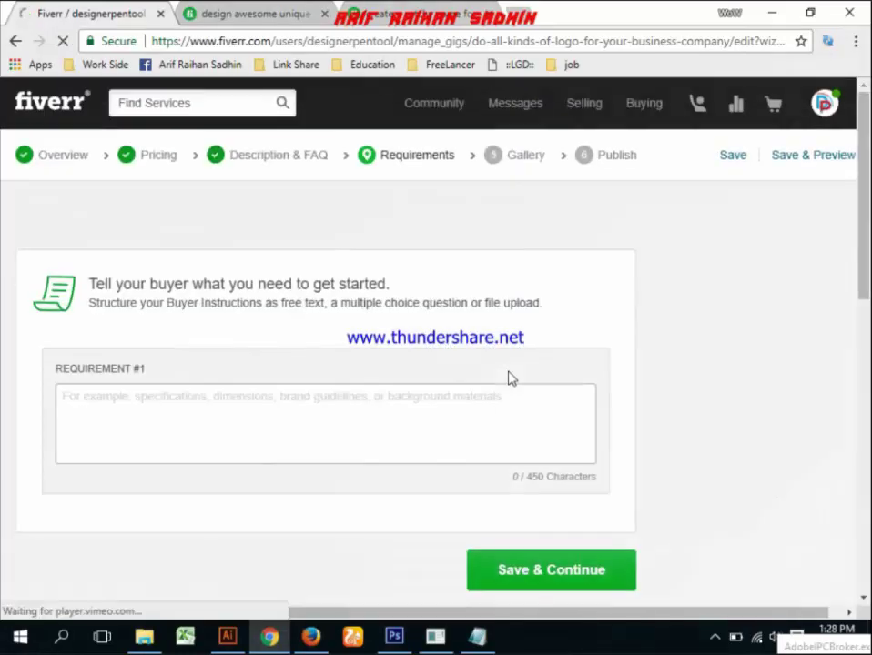
Step: Type 'Logo Name' into the Requirement #1 free-text box
click(153, 421)
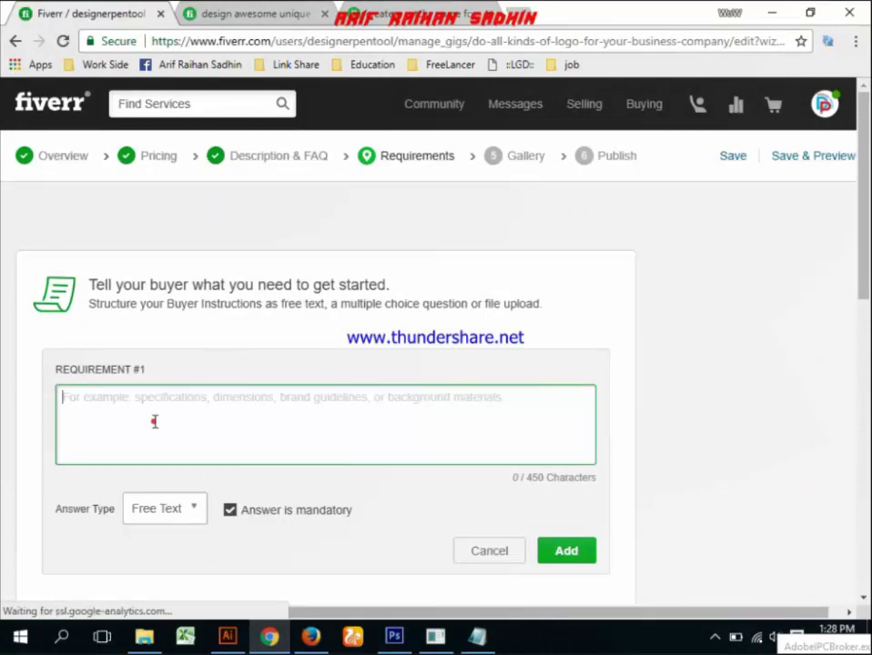
scroll(182, 424, down, 2)
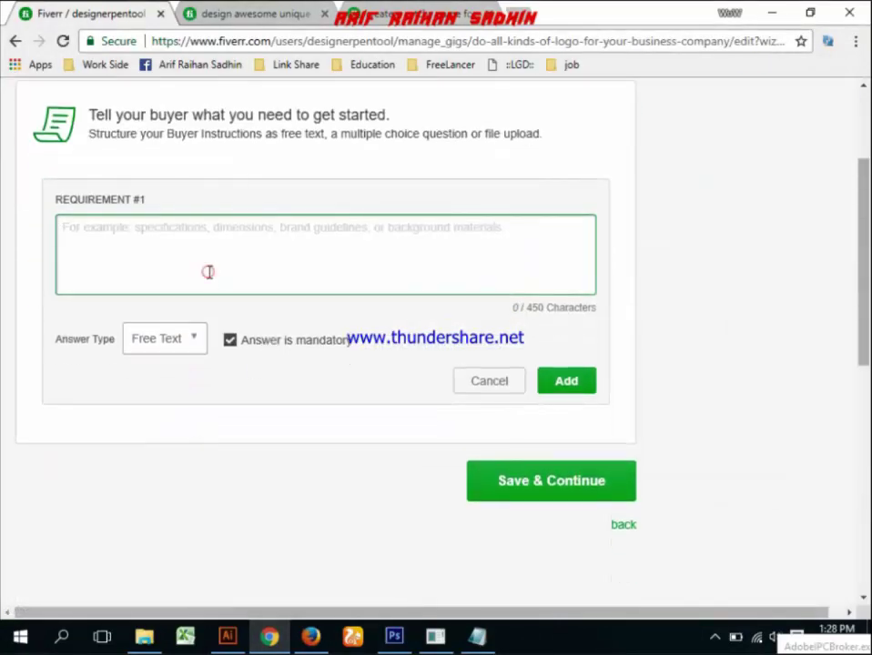
click(208, 271)
text(Logo Name)
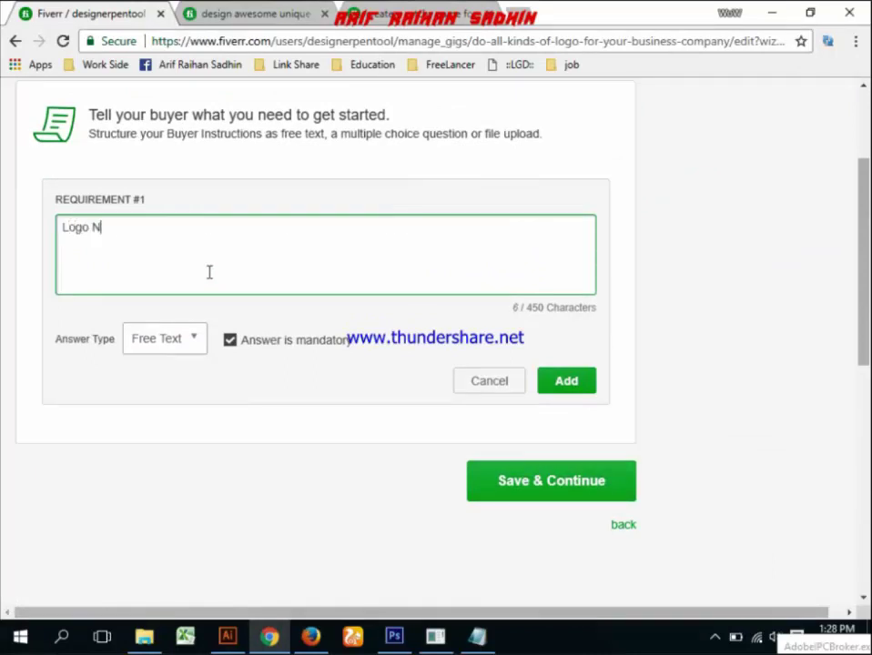
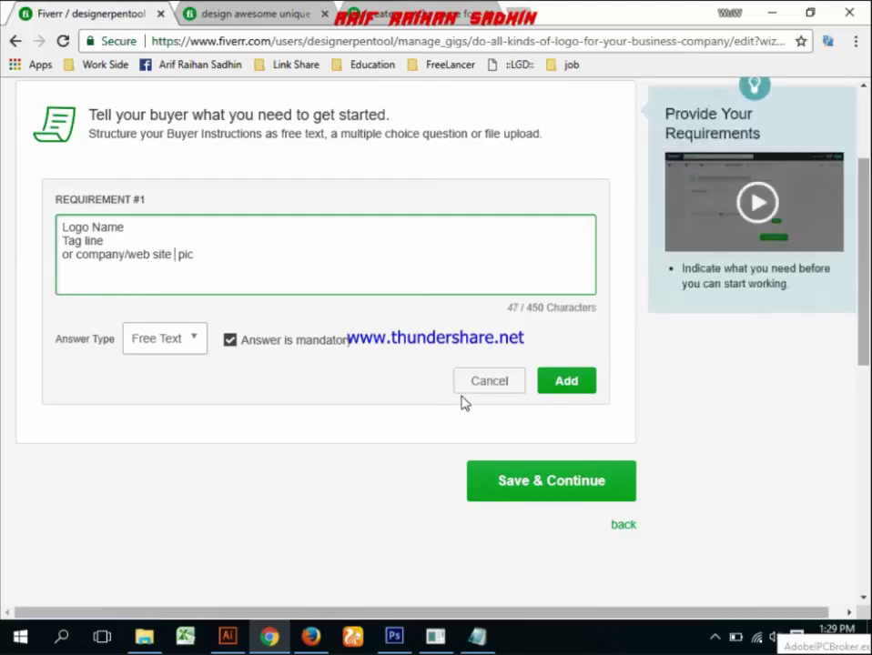
Step: Save Requirement #1 asking for logo name, tagline or company/web site pic, and continue to the gallery
click(558, 387)
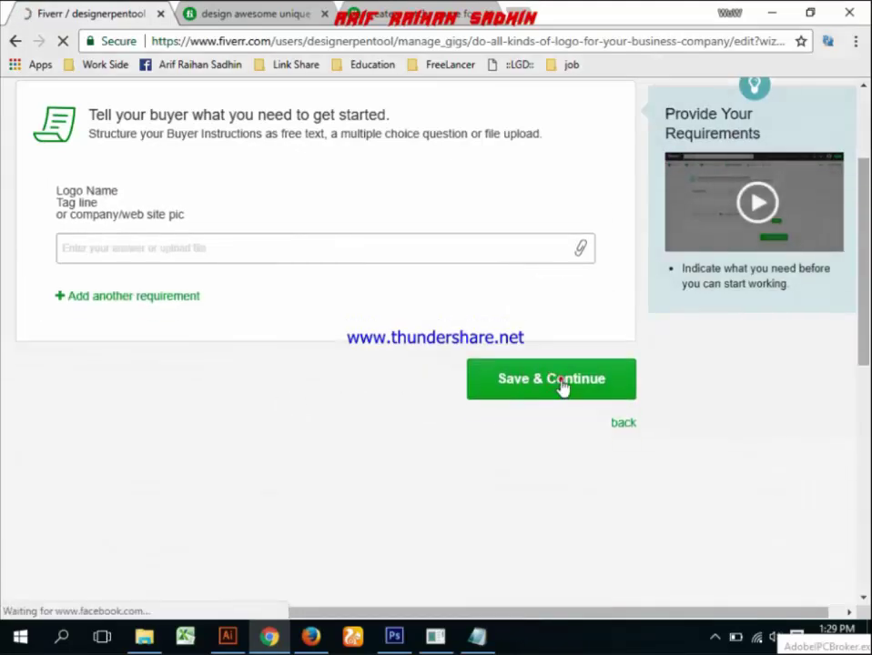
click(560, 387)
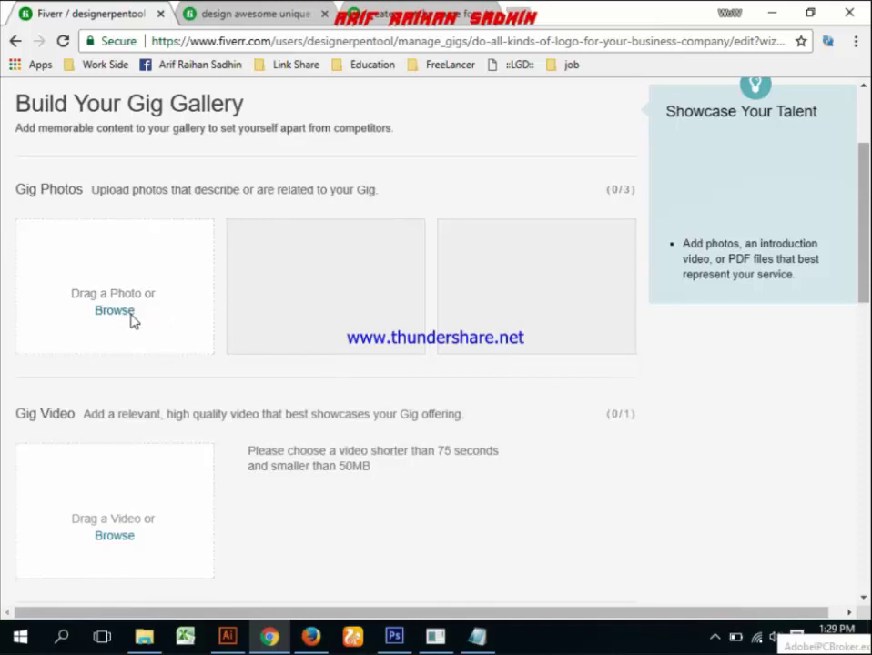
Step: Preview desktop image 1 and upload it as the primary gig photo
click(124, 312)
key(F5)
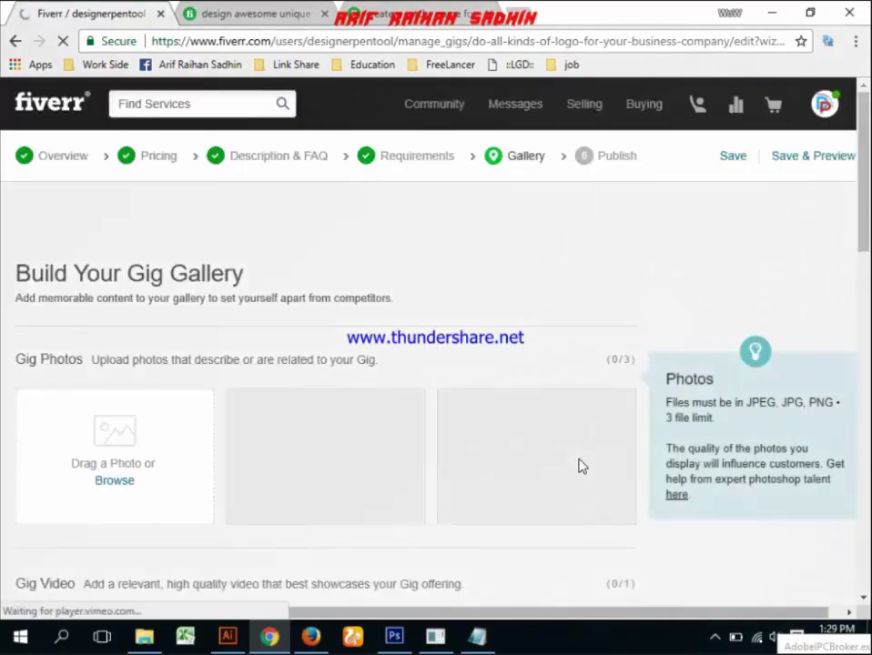
click(106, 481)
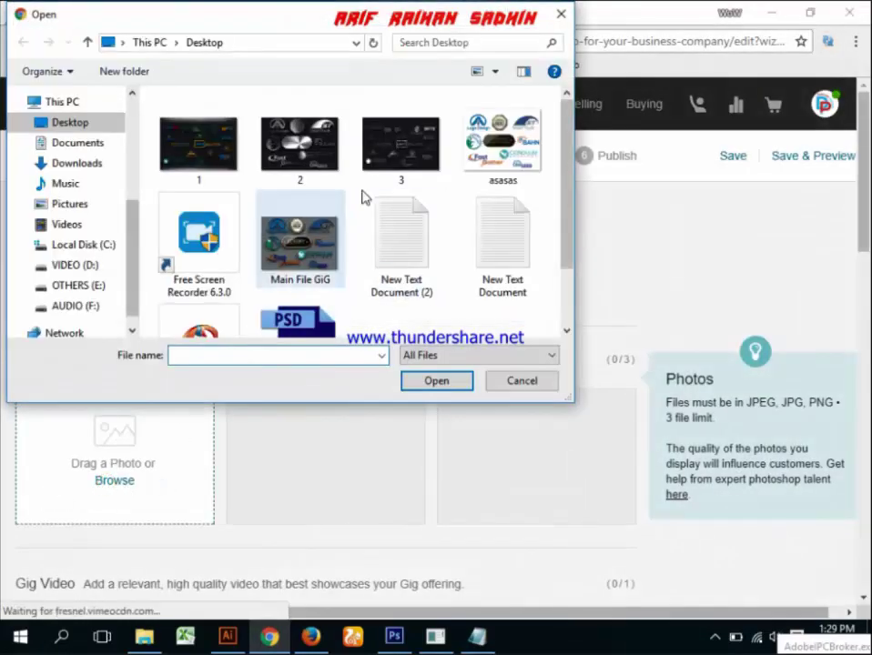
click(407, 139)
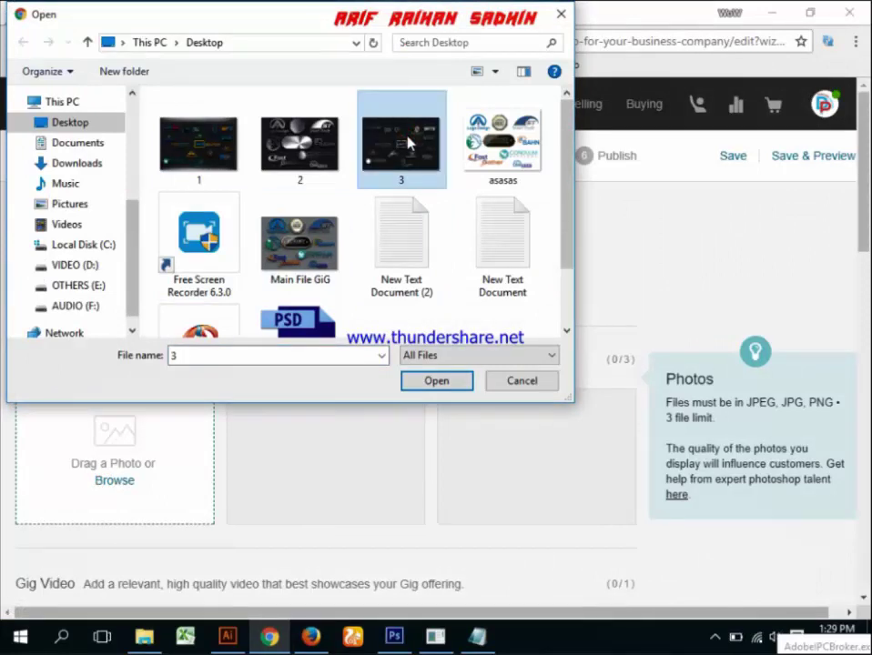
click(201, 141)
right_click(201, 137)
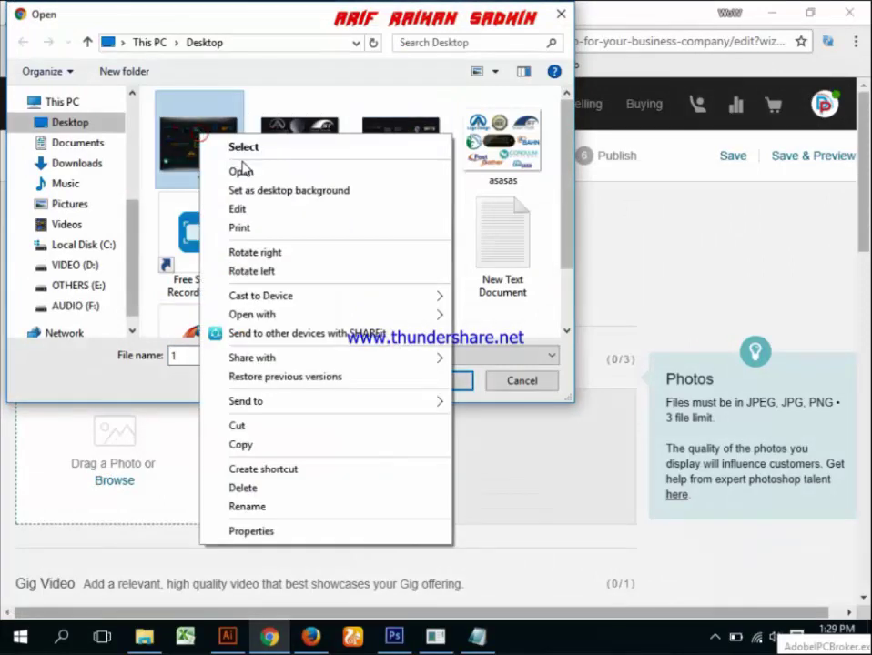
click(241, 171)
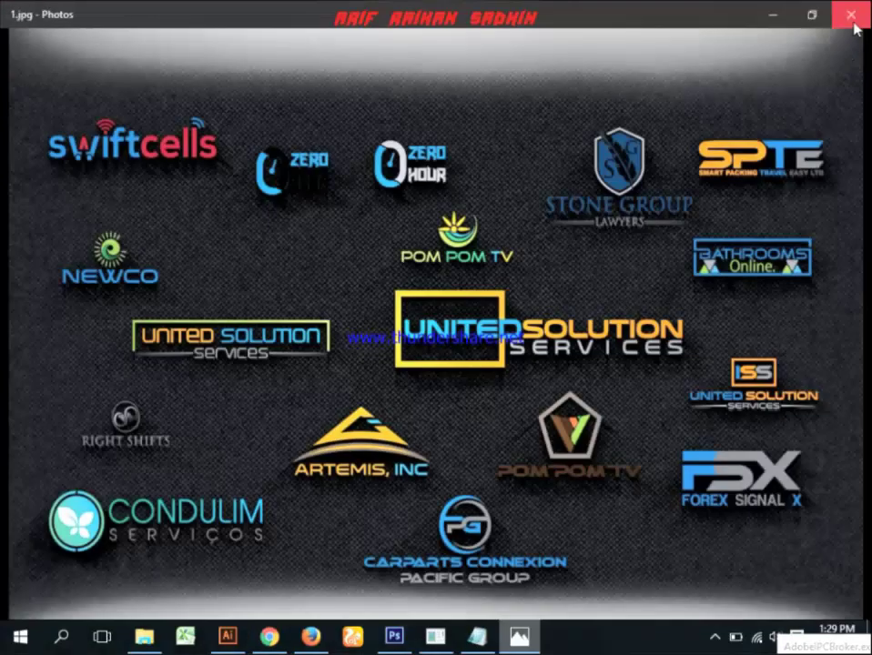
click(846, 15)
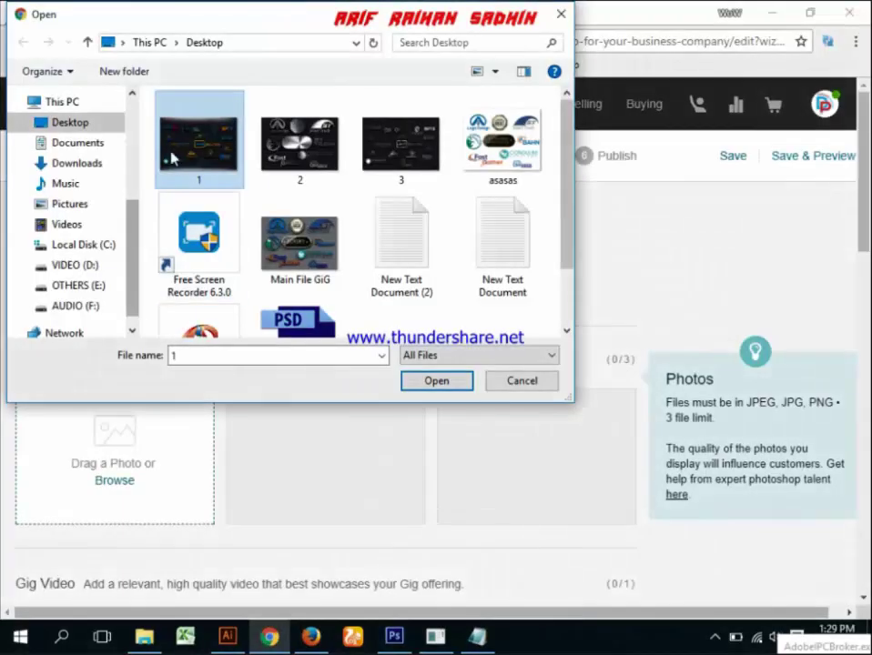
double_click(173, 159)
Step: Upload desktop image 3 as the second gig photo
scroll(300, 400, down, 2)
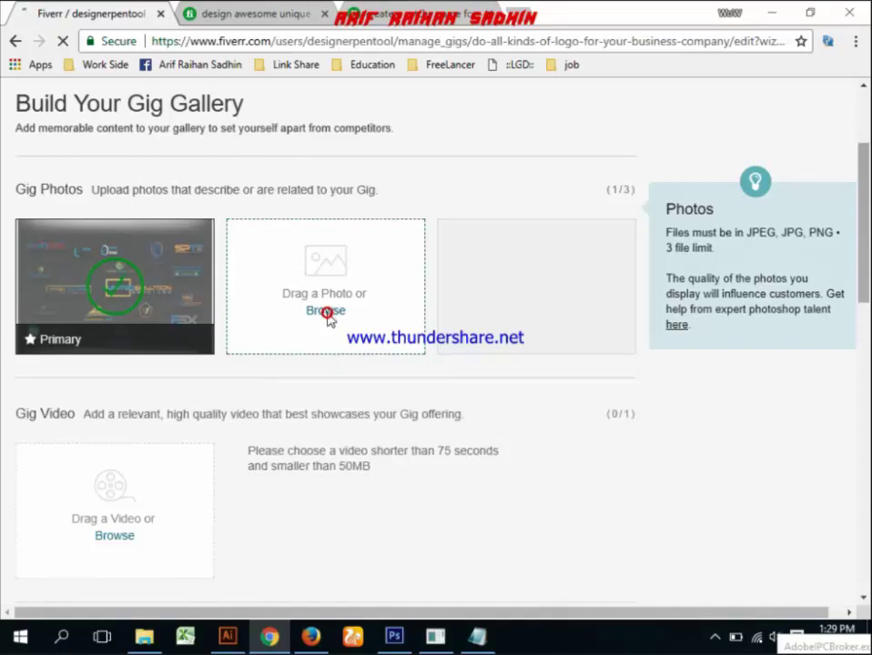
click(326, 311)
click(384, 150)
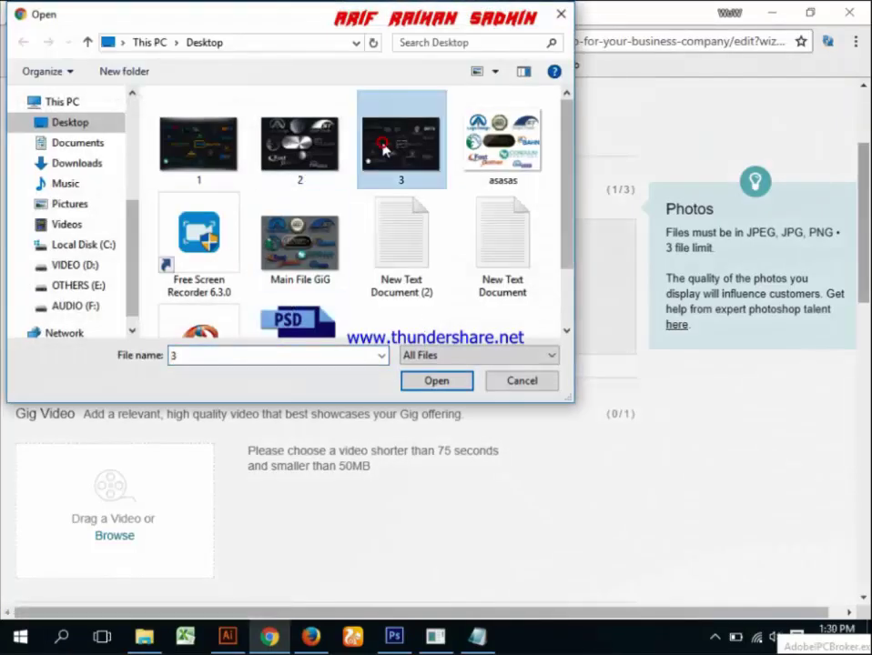
double_click(384, 150)
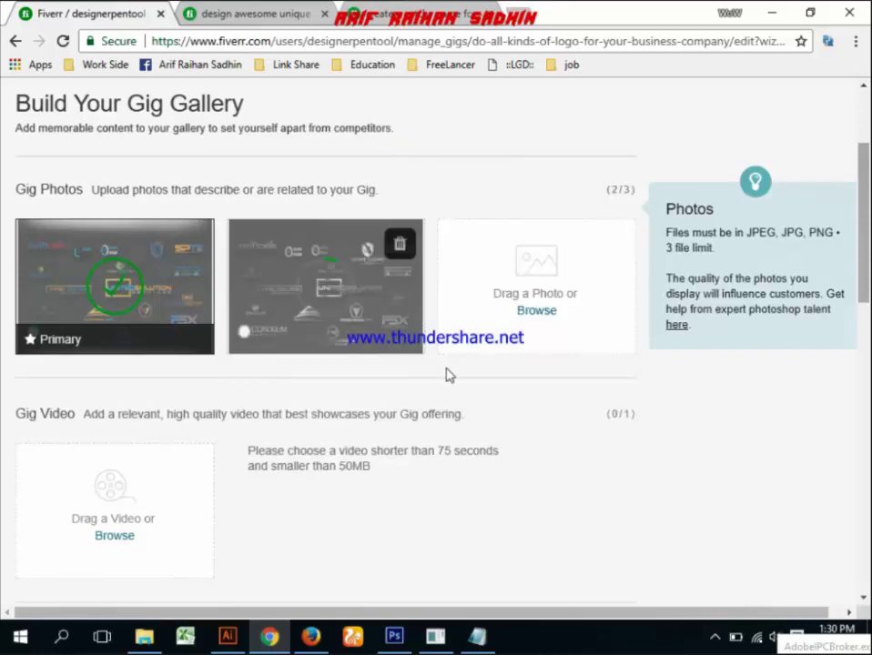
Step: Search for a third gig photo, previewing Main File GiG and browsing drives D:, E: and F:
click(533, 311)
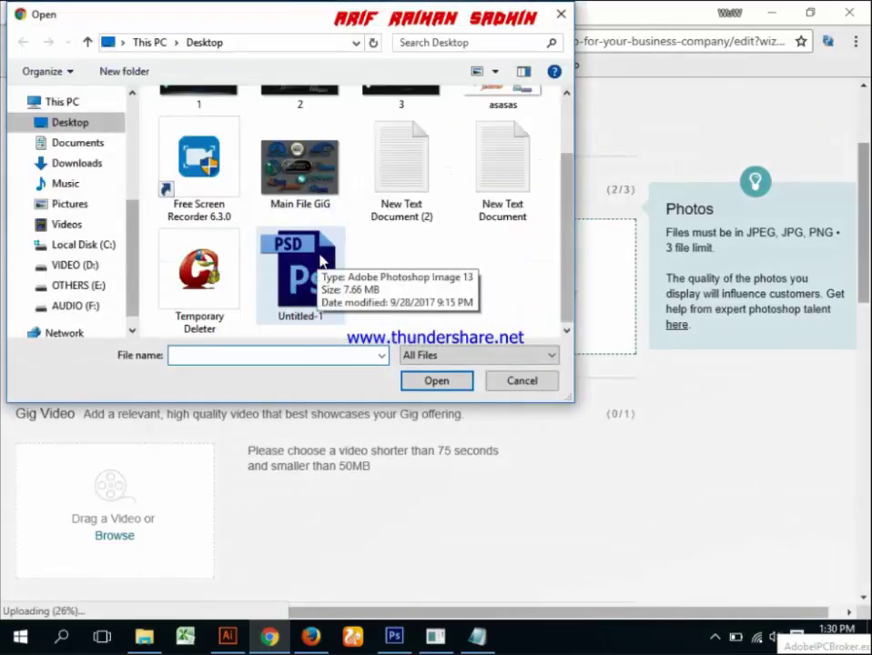
click(330, 166)
right_click(329, 166)
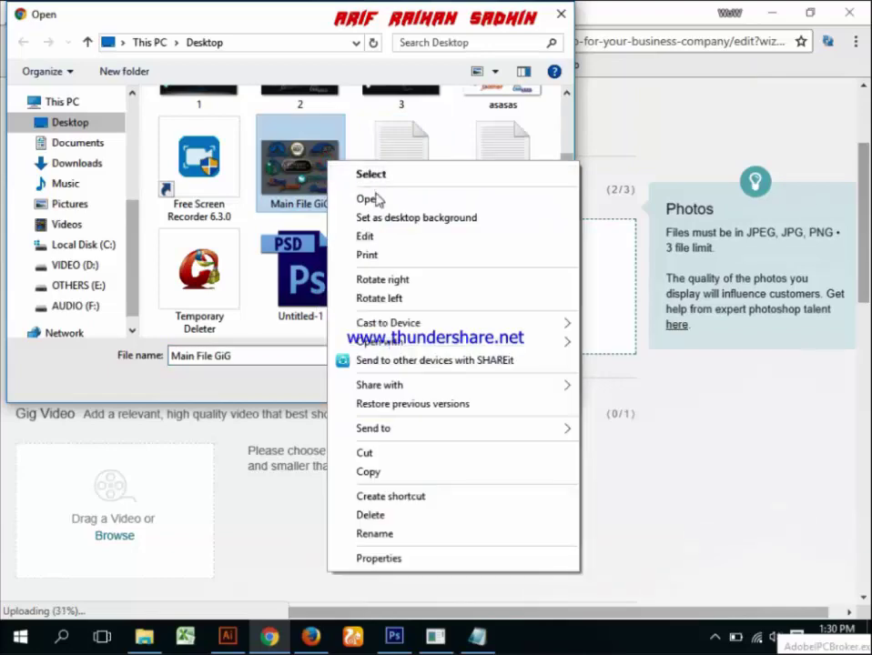
click(377, 198)
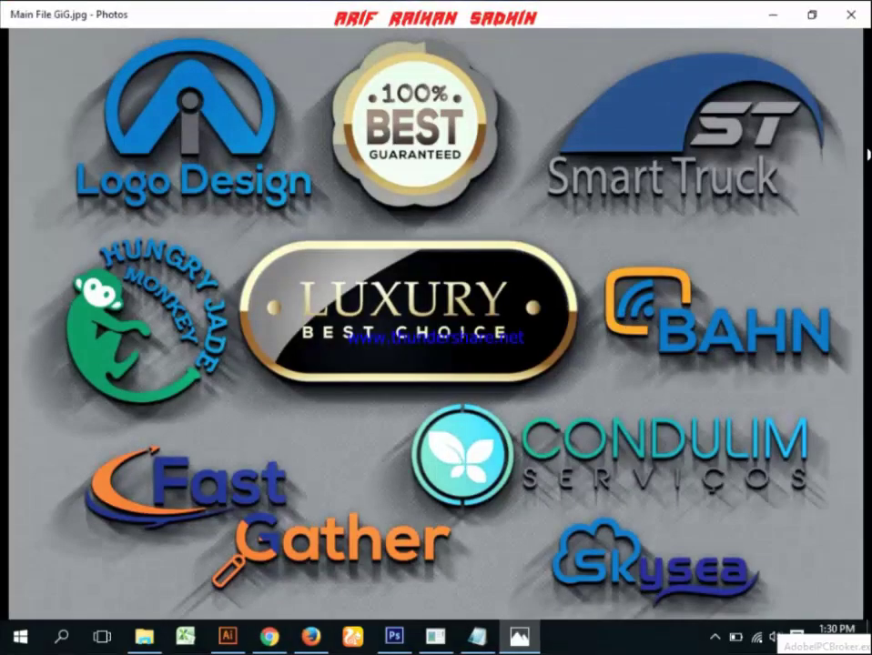
click(851, 15)
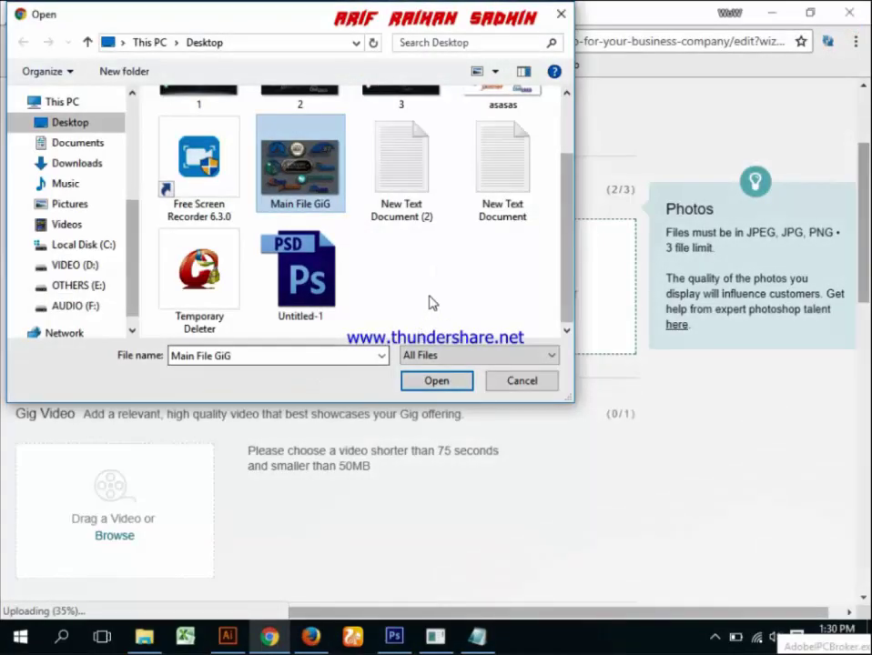
scroll(273, 229, up, 1)
click(502, 141)
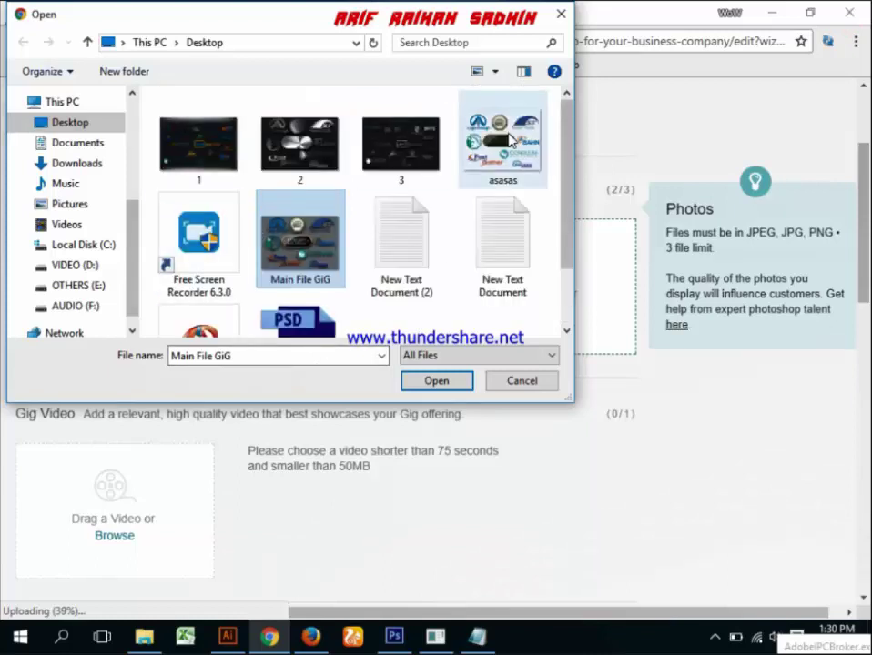
click(74, 266)
click(77, 287)
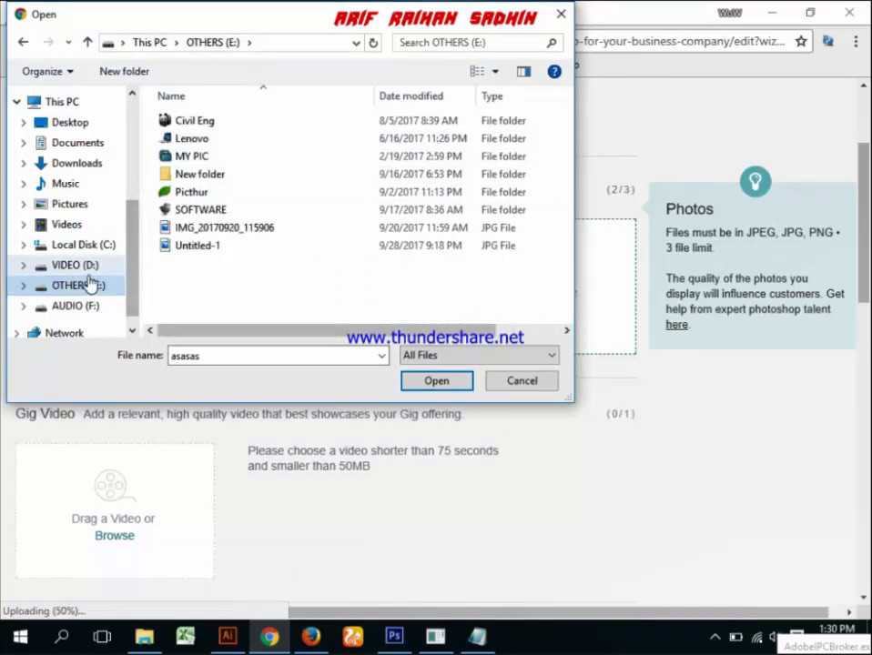
click(80, 307)
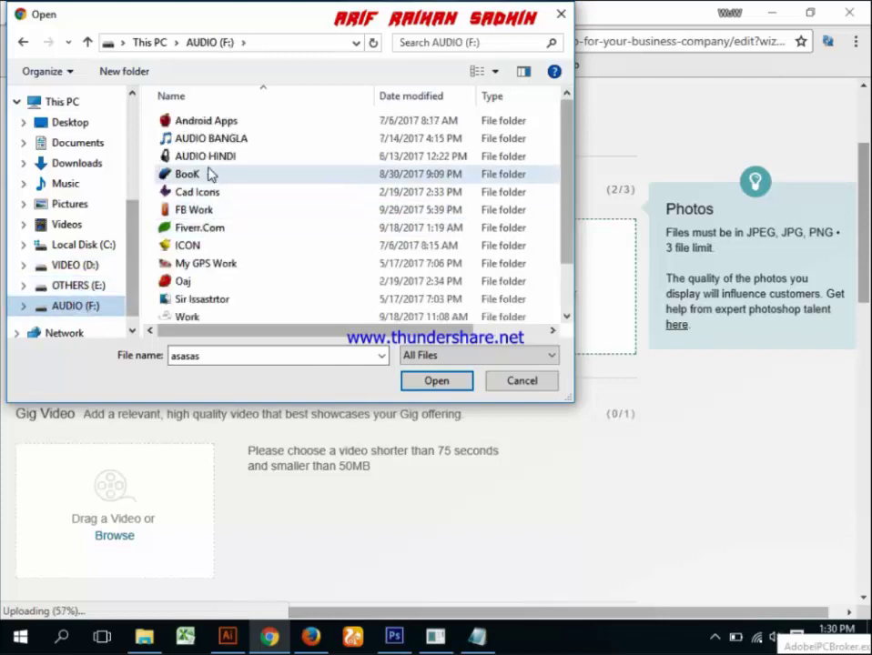
scroll(207, 182, down, 1)
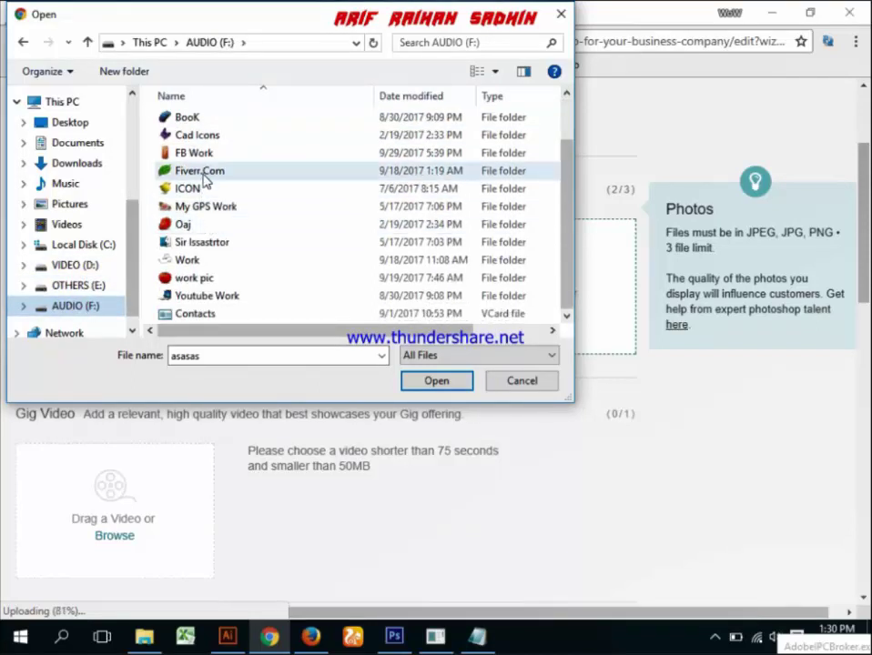
scroll(198, 246, up, 1)
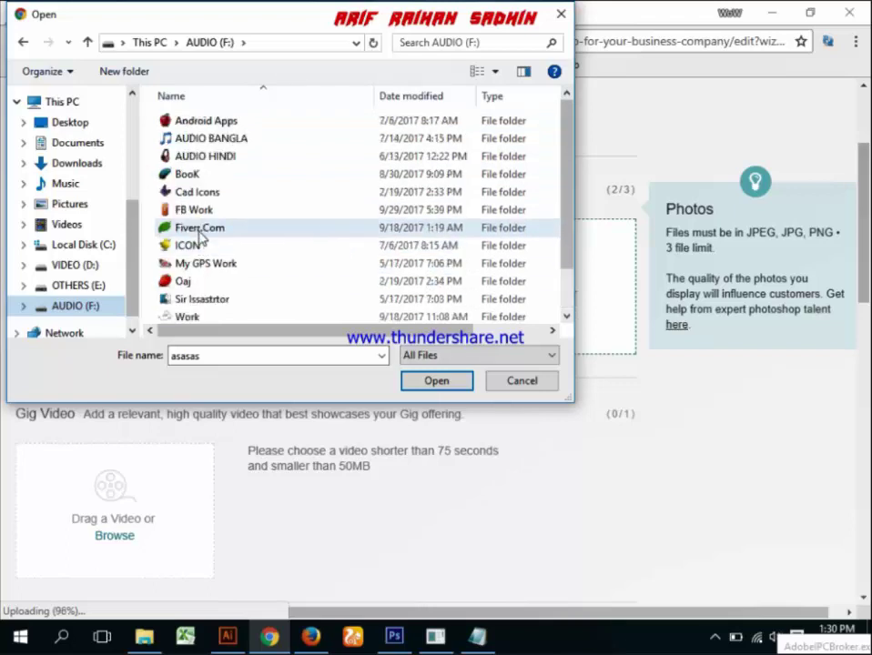
Step: In Fiverr.Com > GIG IMAGE, preview gig-logo-785 and browse the other logo images
double_click(197, 227)
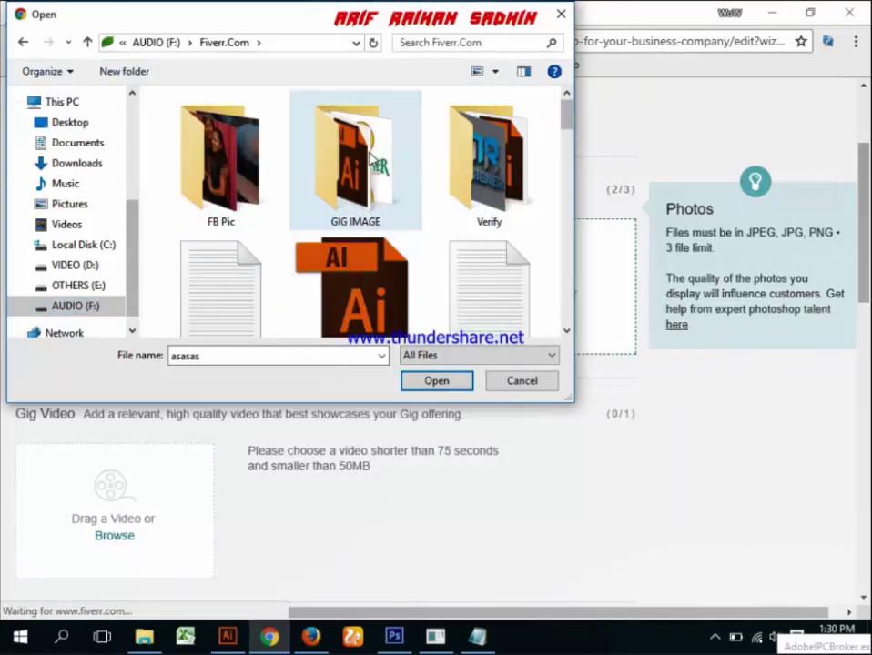
double_click(377, 161)
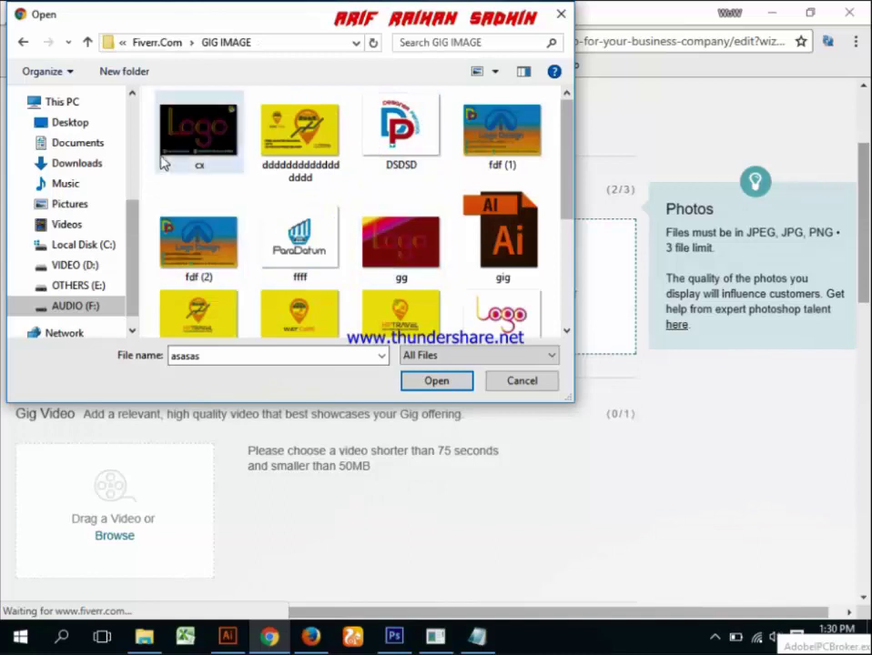
scroll(444, 251, down, 2)
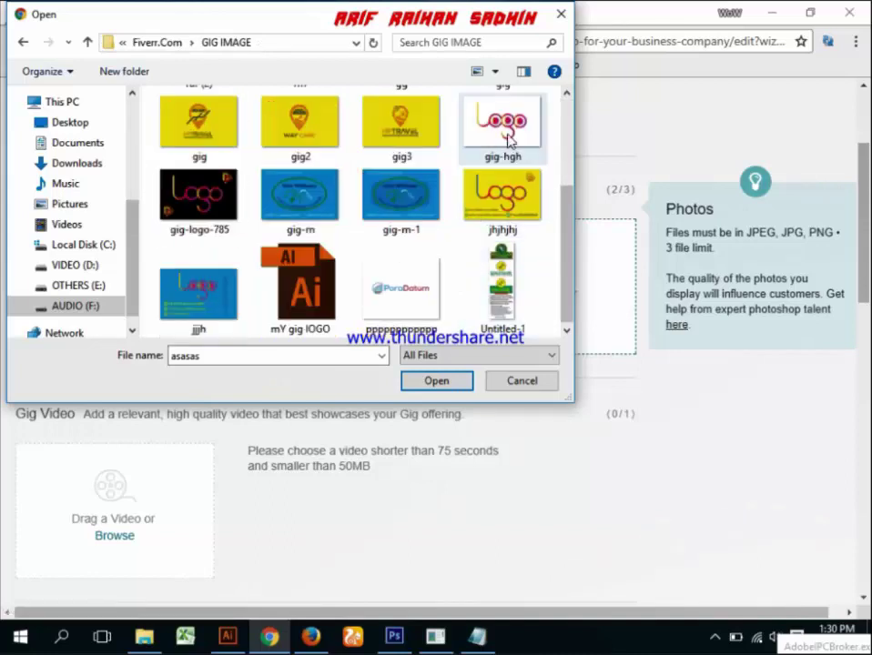
click(198, 220)
right_click(199, 219)
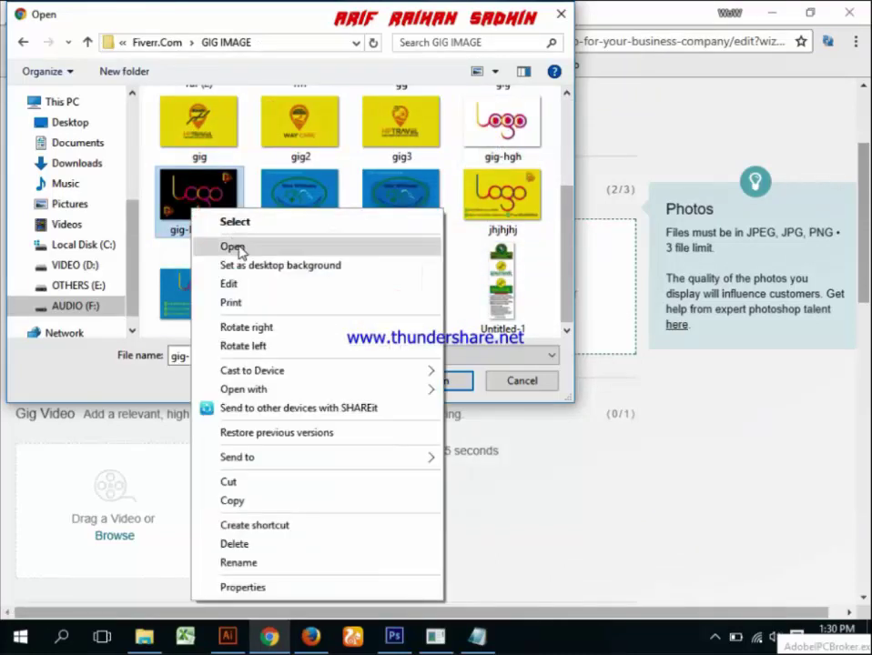
click(237, 249)
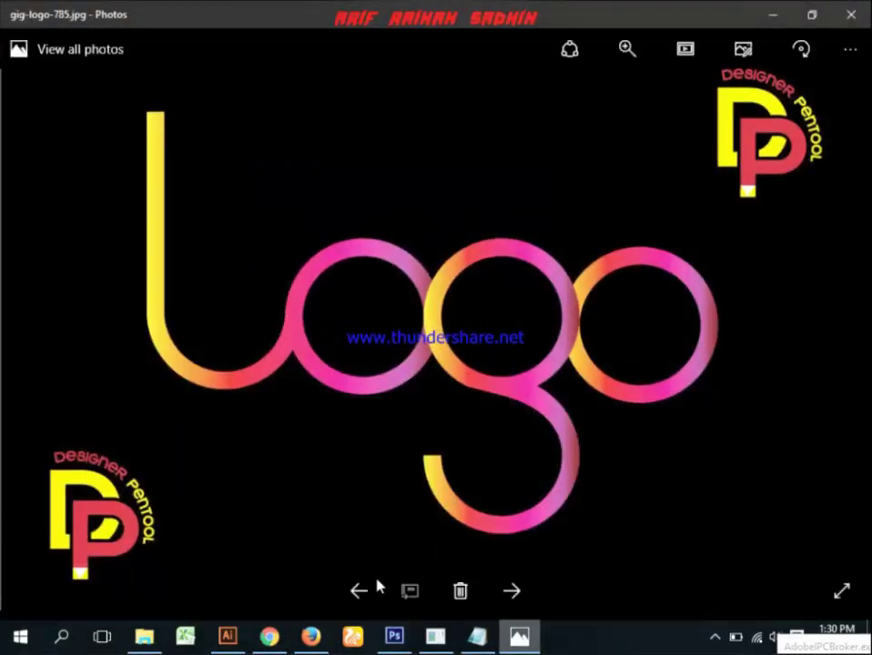
click(511, 594)
click(511, 593)
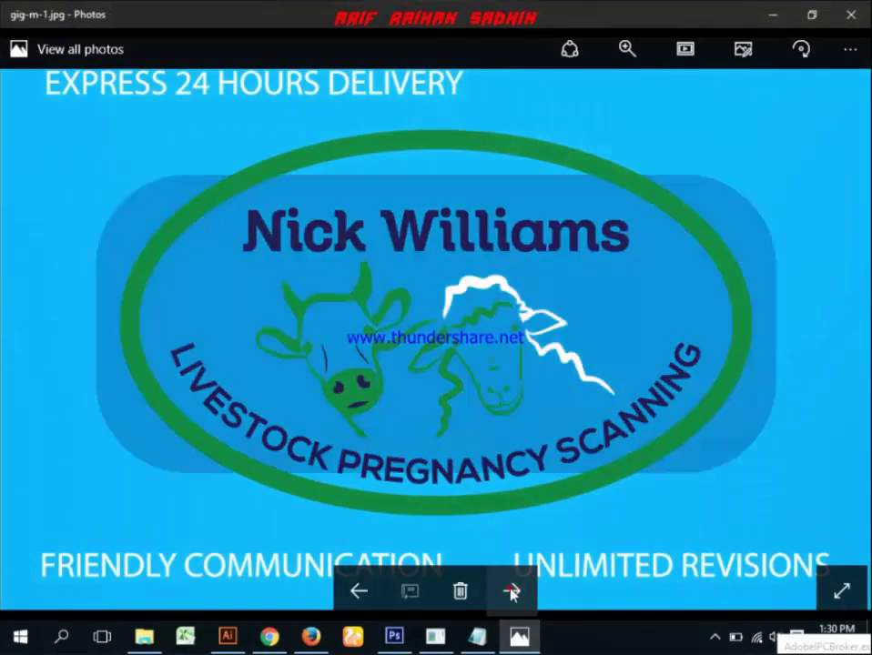
click(512, 593)
click(512, 593)
click(512, 594)
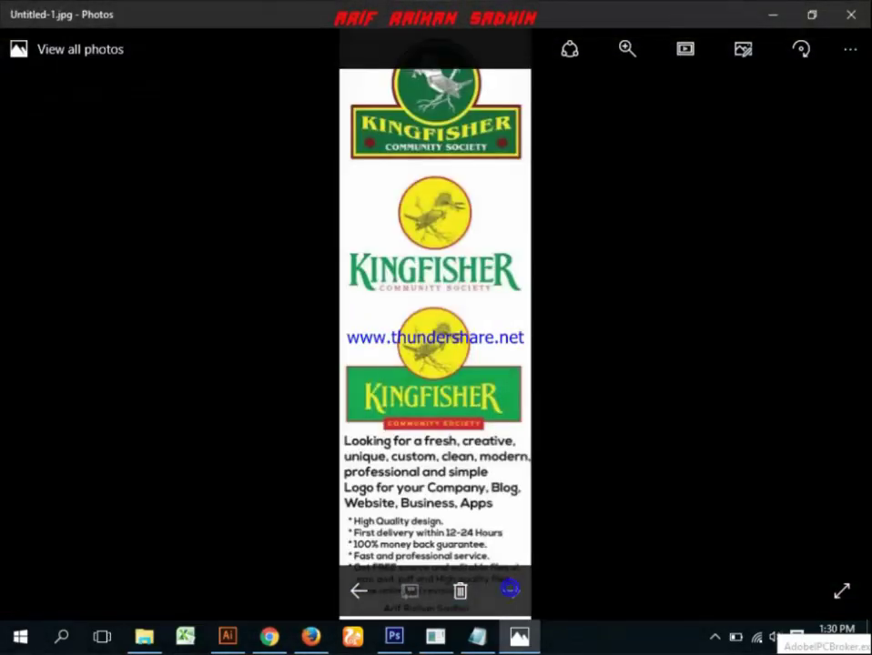
Step: Back in the Fiverr.Com folder, preview the gig-2 collage and upload it as the third gig photo
scroll(446, 214, up, 3)
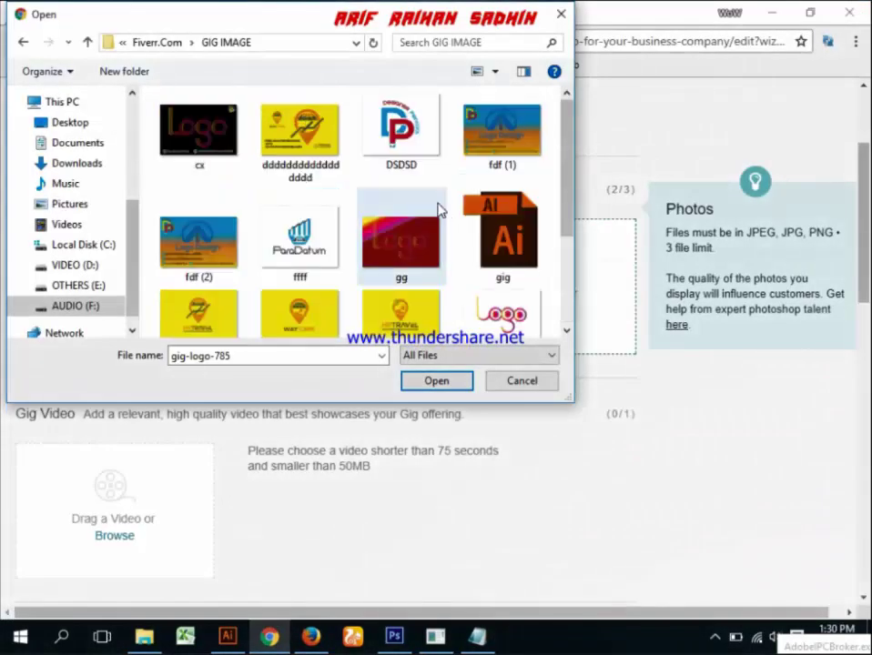
click(164, 42)
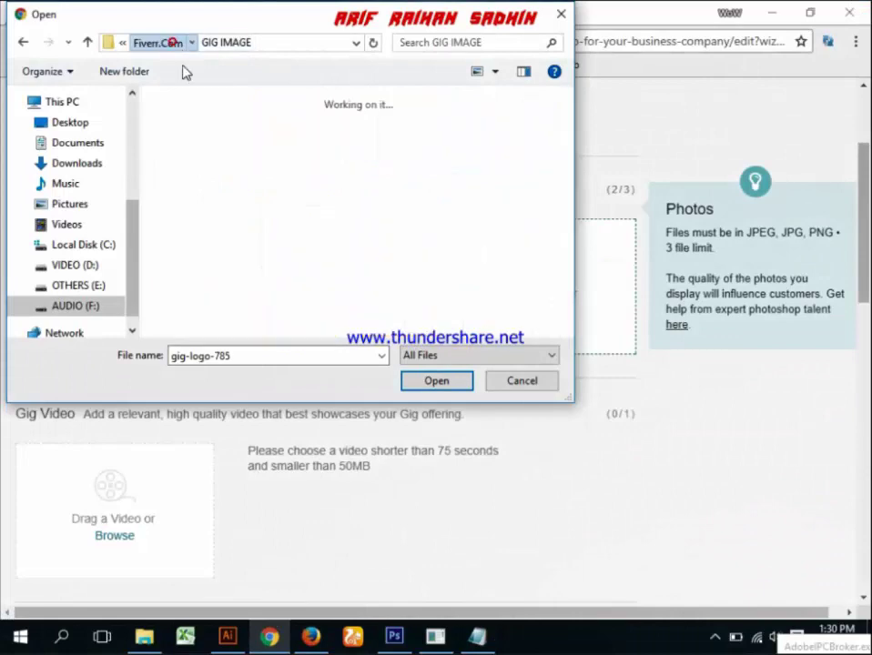
scroll(455, 219, down, 5)
scroll(284, 229, down, 2)
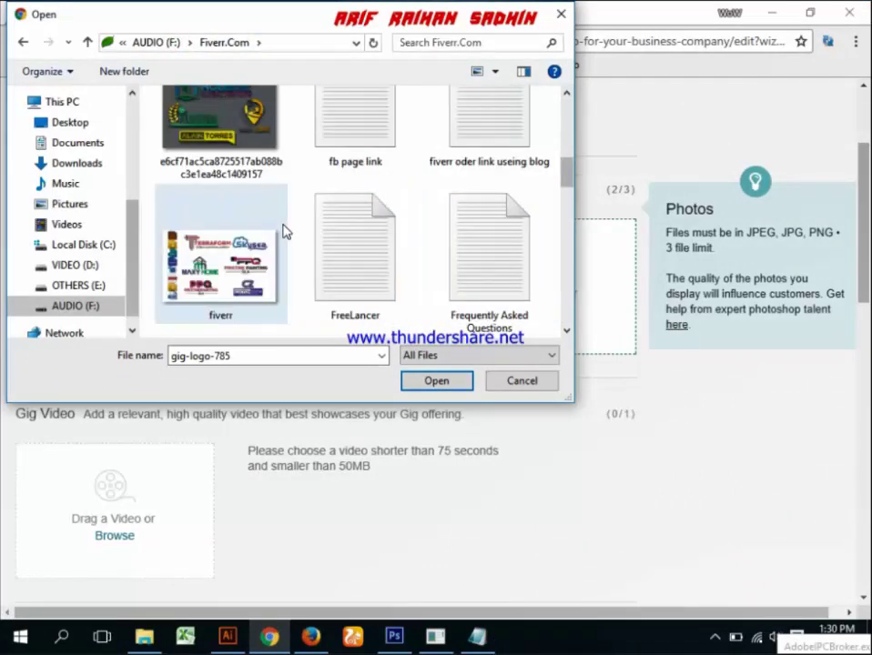
scroll(264, 214, down, 2)
scroll(248, 218, down, 3)
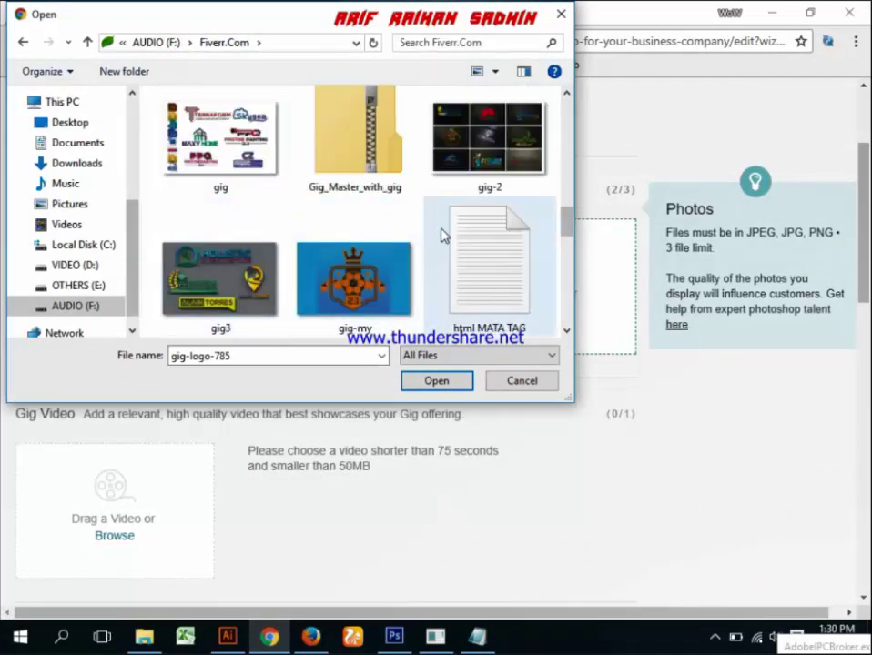
scroll(443, 233, down, 3)
scroll(494, 162, up, 2)
scroll(494, 162, up, 2)
right_click(501, 156)
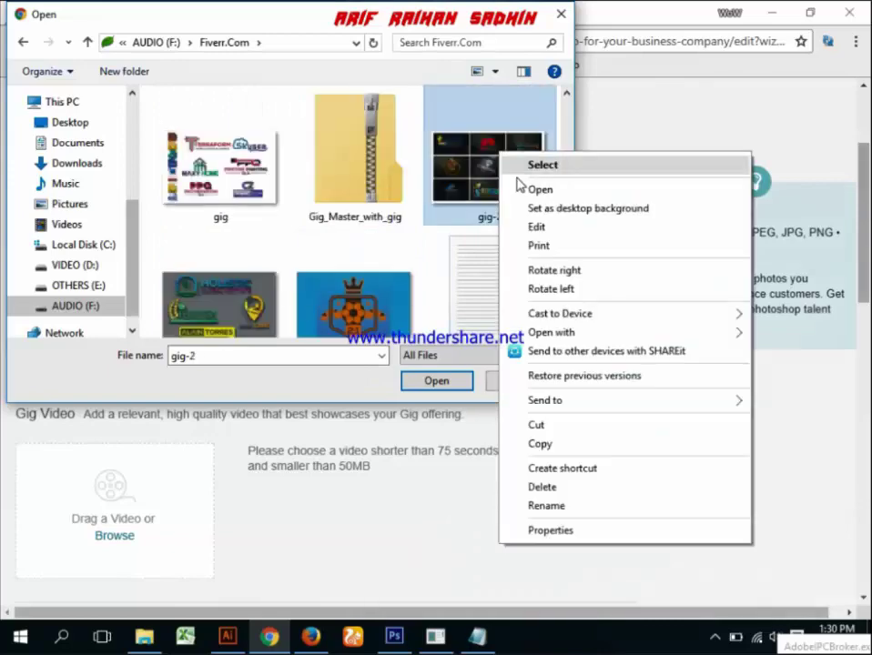
click(545, 188)
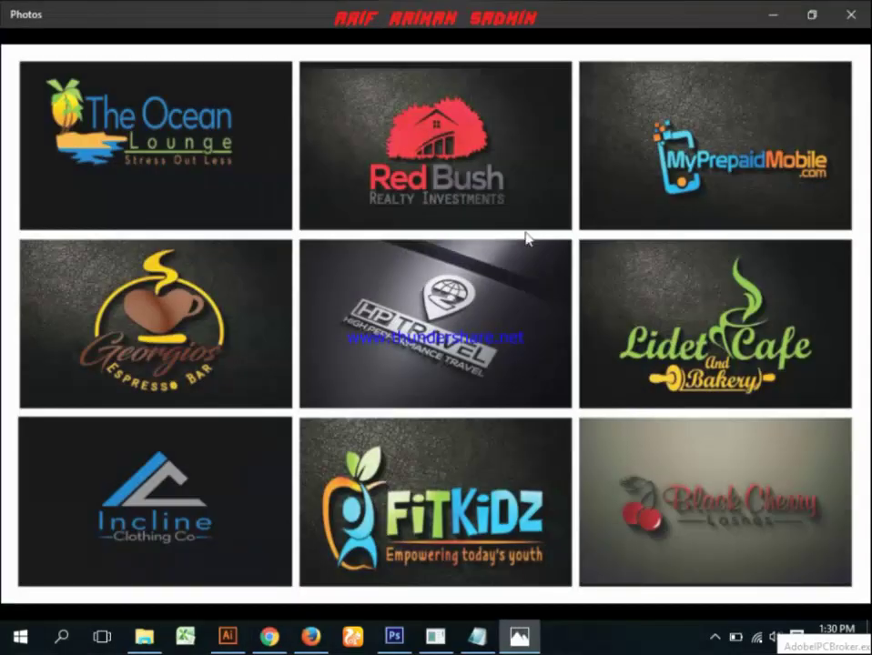
click(851, 13)
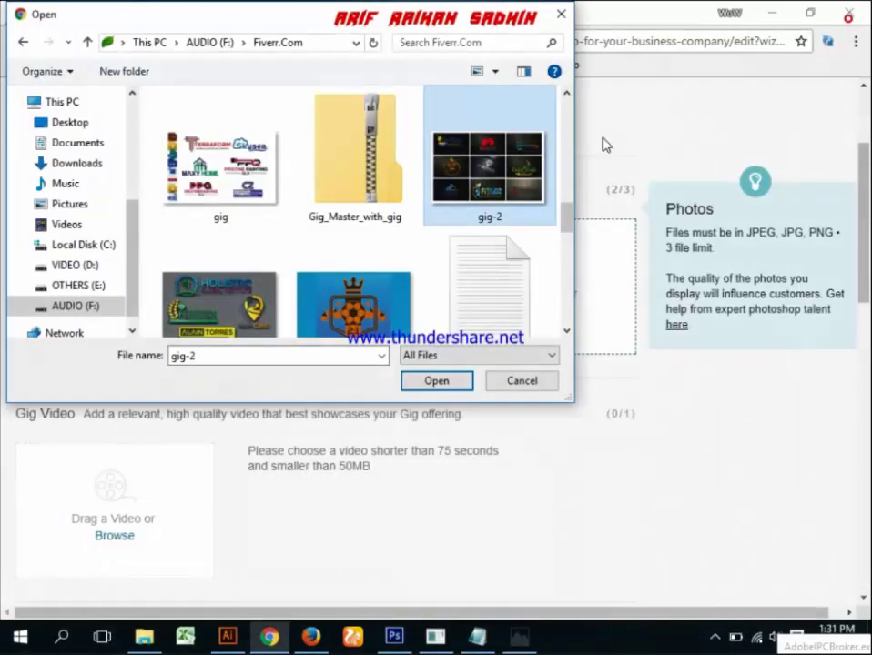
double_click(499, 150)
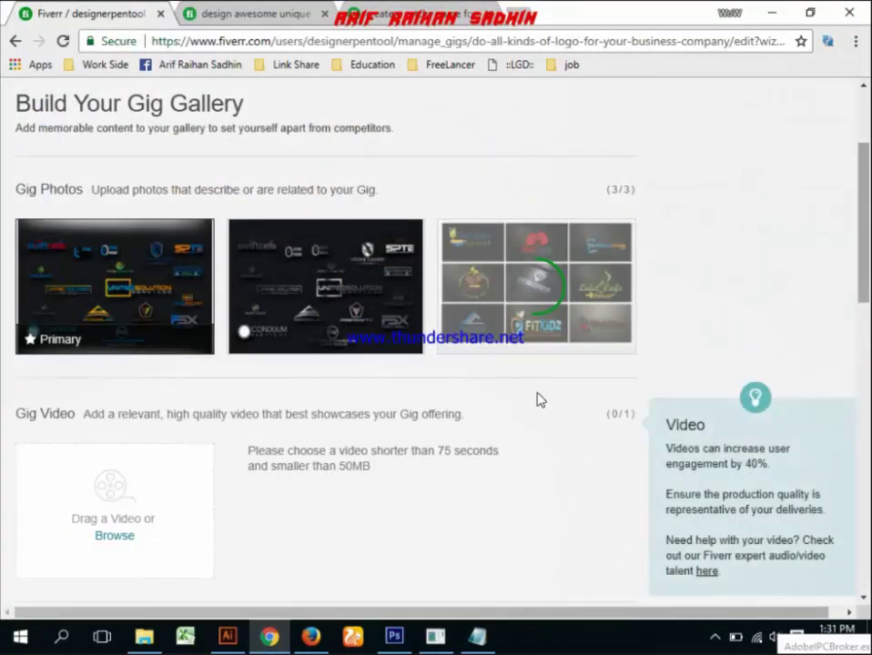
Step: Check the gallery page while gig-2 finishes uploading, leaving three photos with the first primary
scroll(533, 302, up, 1)
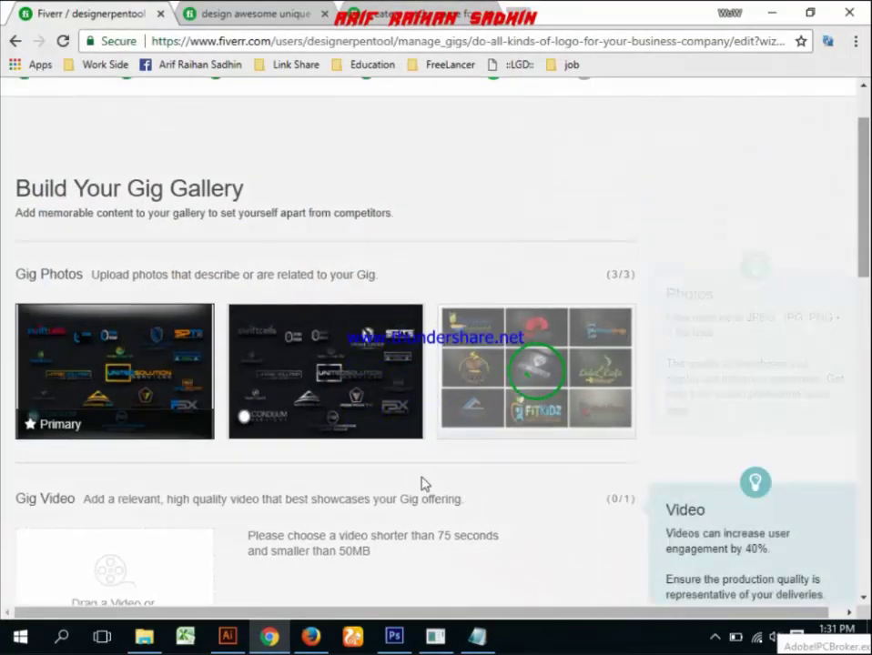
scroll(467, 389, down, 2)
scroll(472, 386, down, 2)
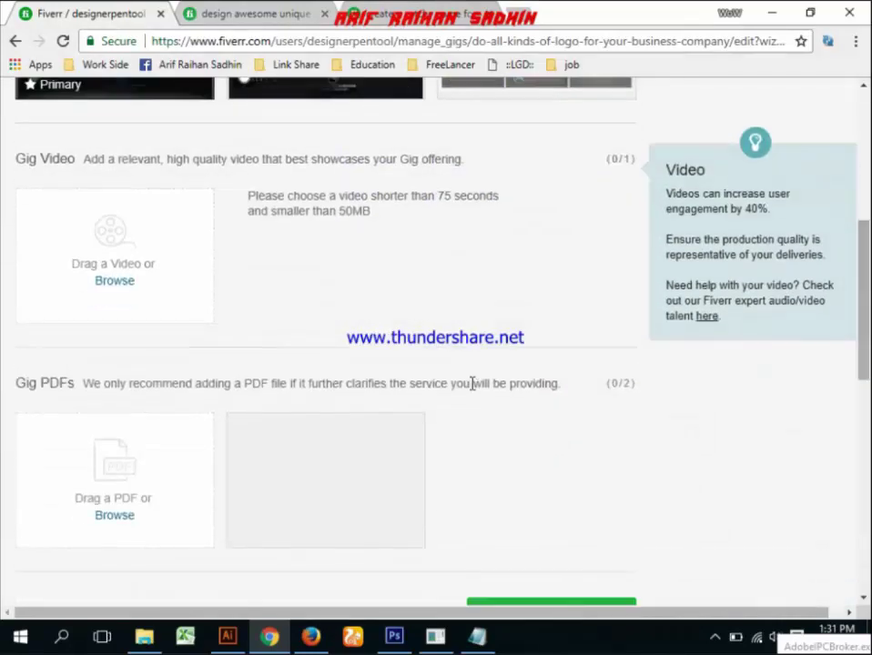
scroll(510, 405, down, 5)
scroll(524, 414, up, 5)
scroll(522, 412, up, 4)
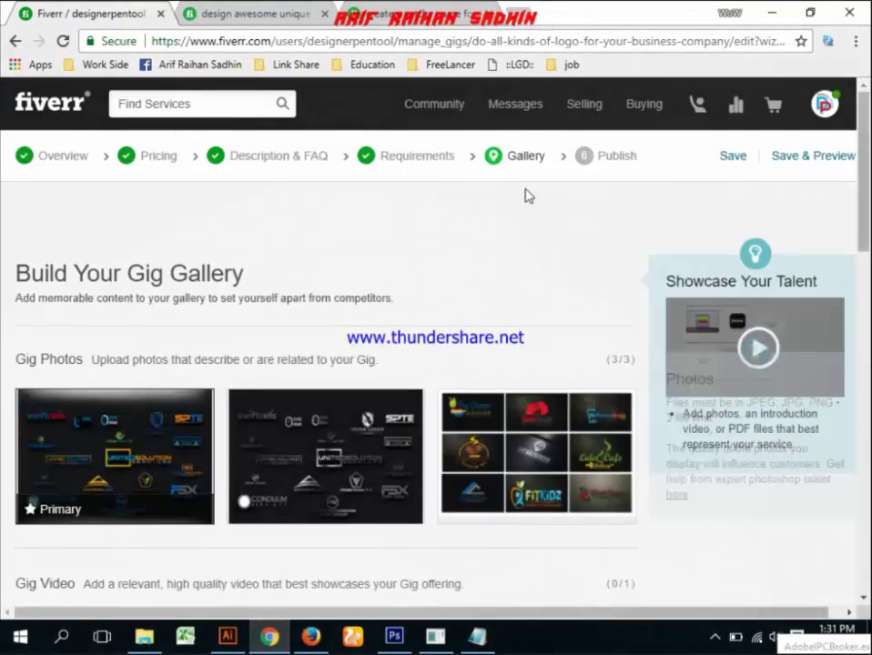
drag(412, 164, 387, 185)
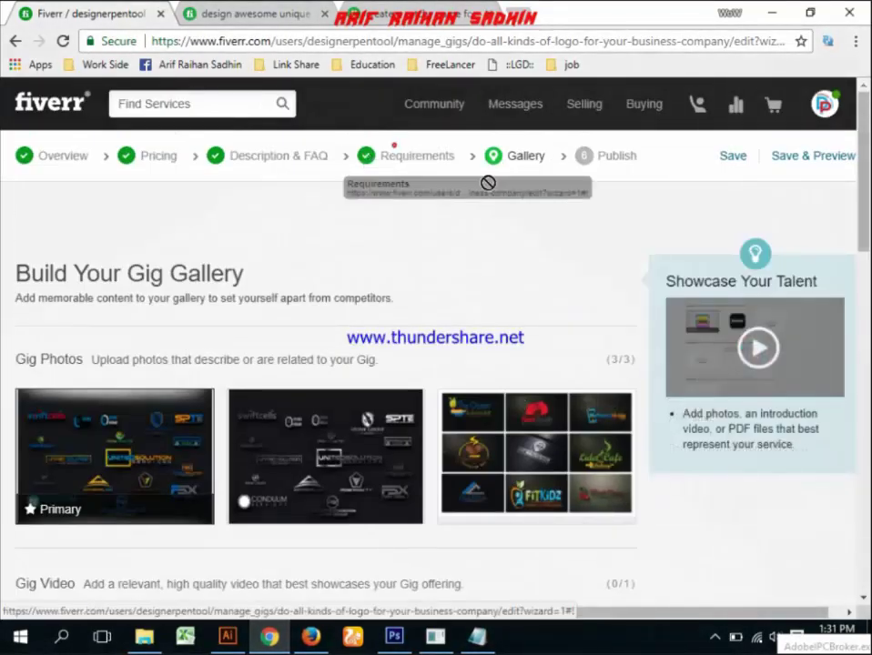
click(517, 155)
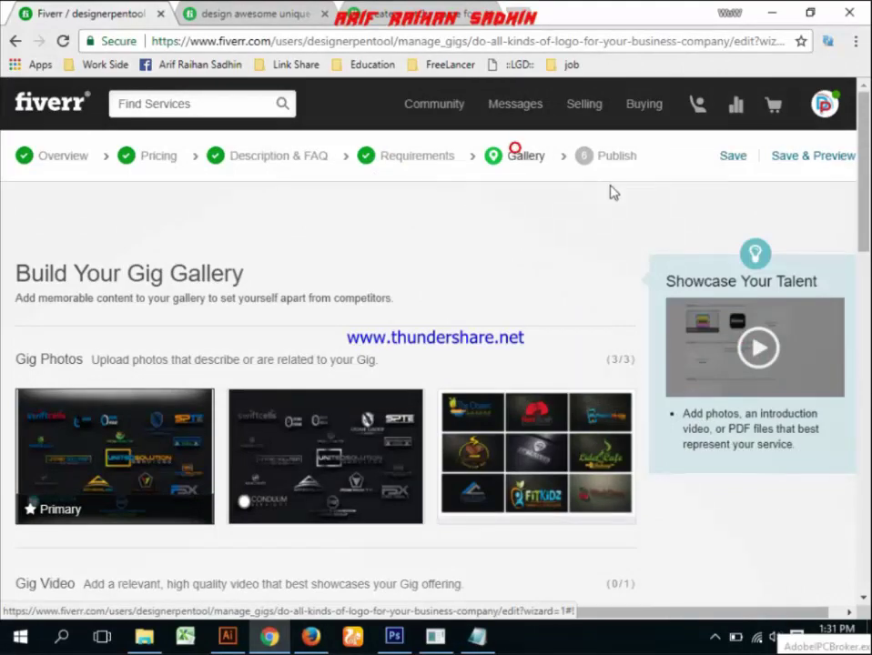
scroll(582, 245, down, 5)
scroll(546, 264, down, 3)
scroll(487, 233, up, 3)
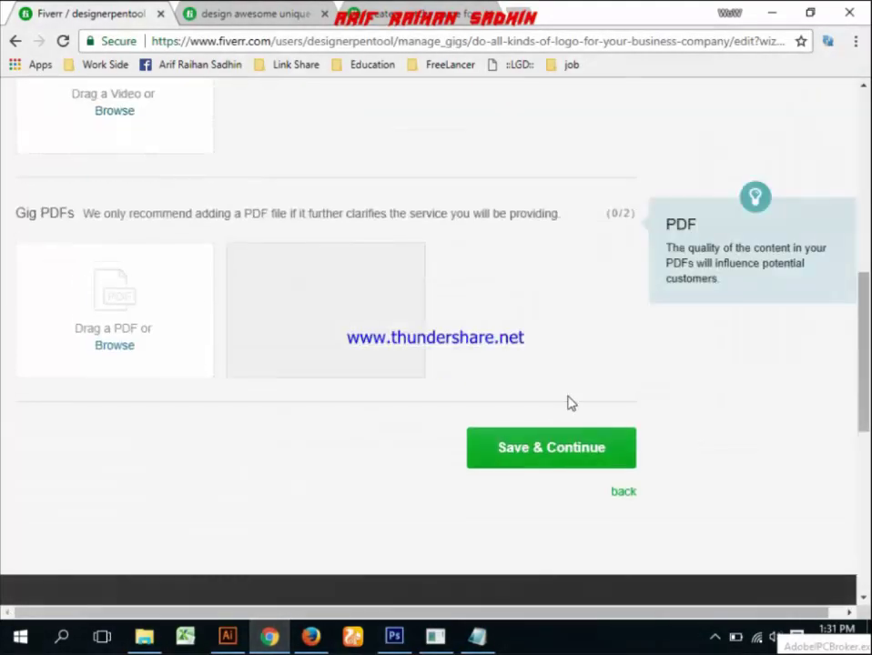
Step: Save the gallery and publish the logo gig
click(539, 447)
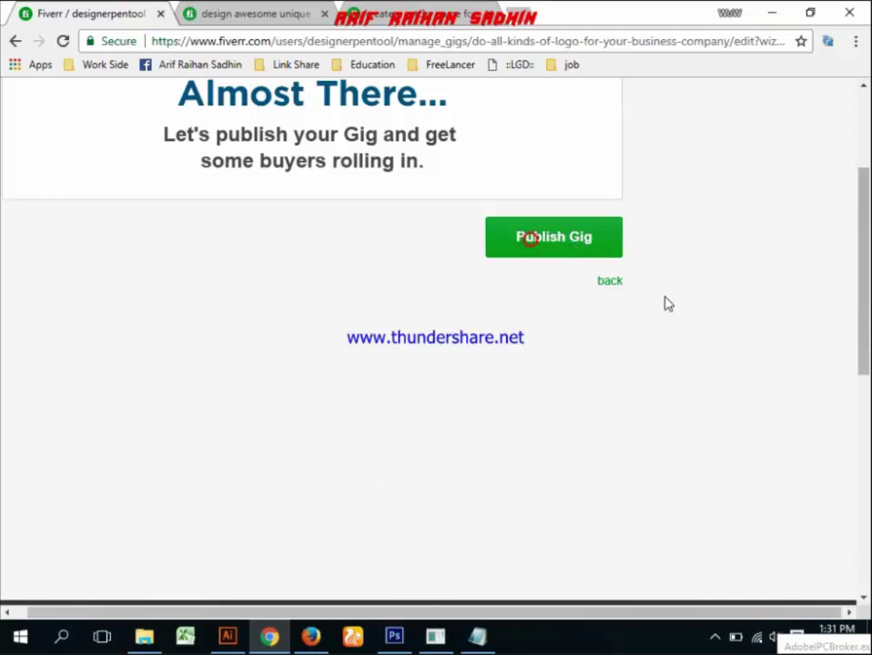
click(553, 237)
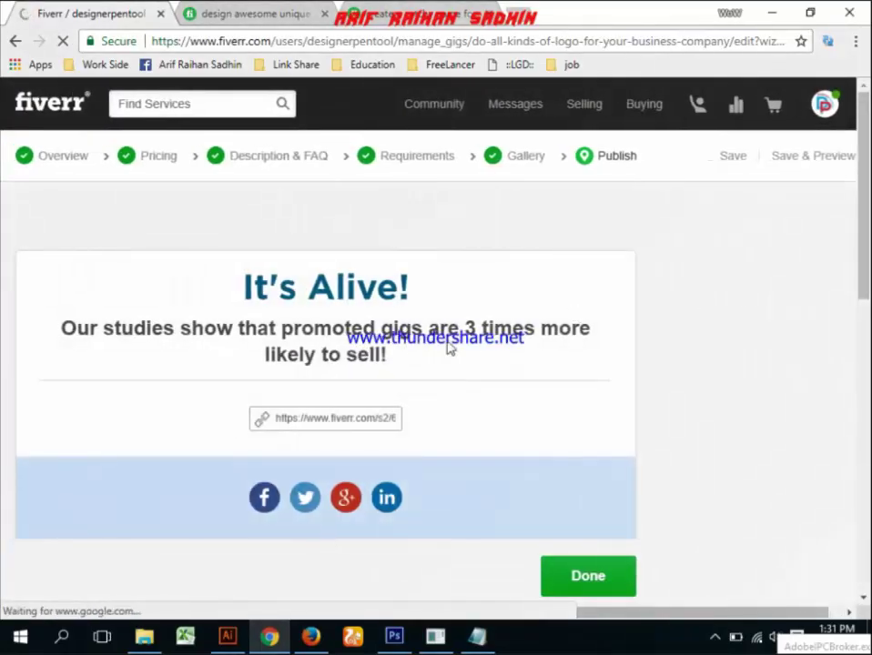
scroll(335, 370, down, 2)
Step: Copy the published gig's share link and return to the Gigs management page
double_click(310, 251)
click(309, 250)
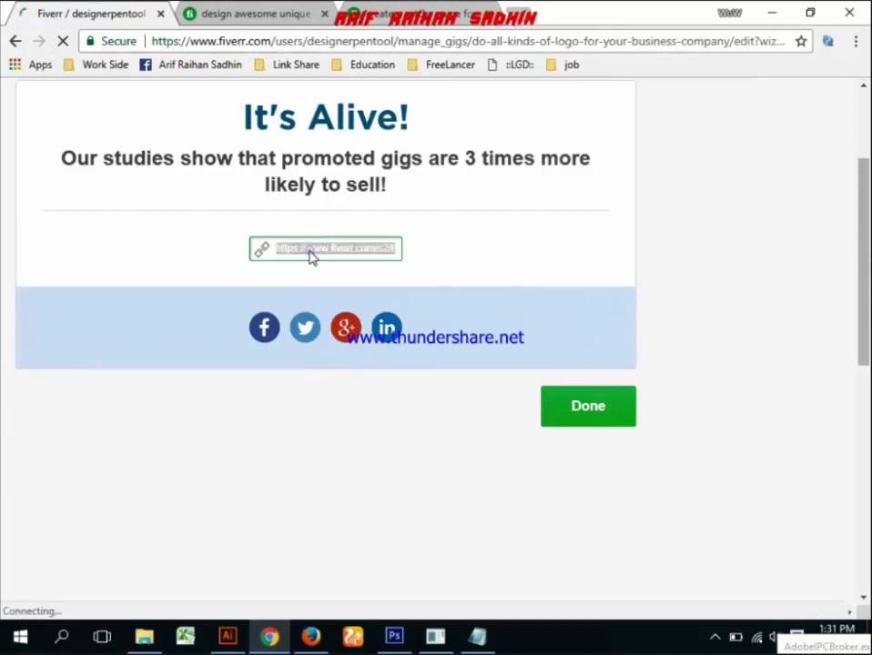
right_click(310, 250)
click(349, 264)
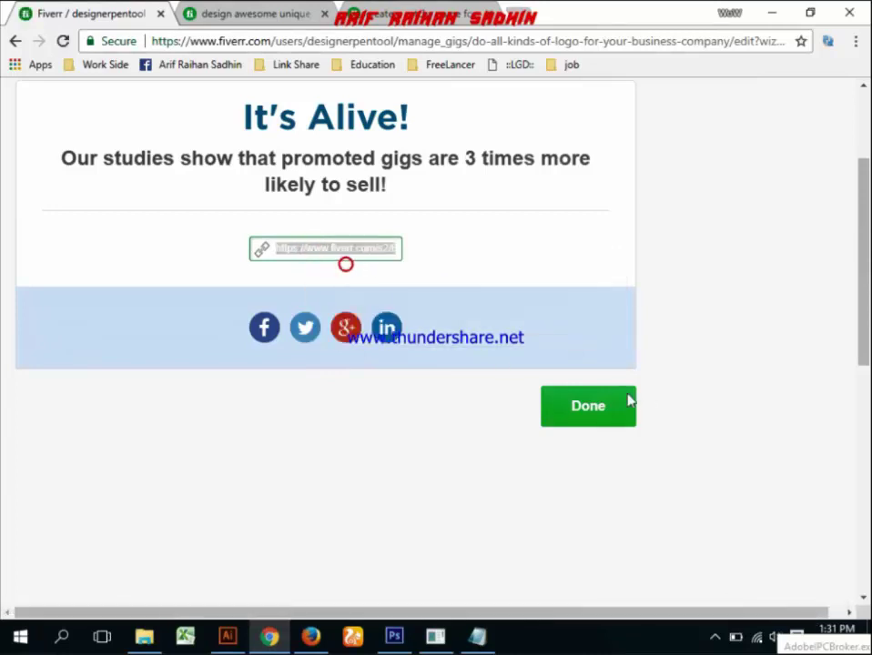
click(588, 406)
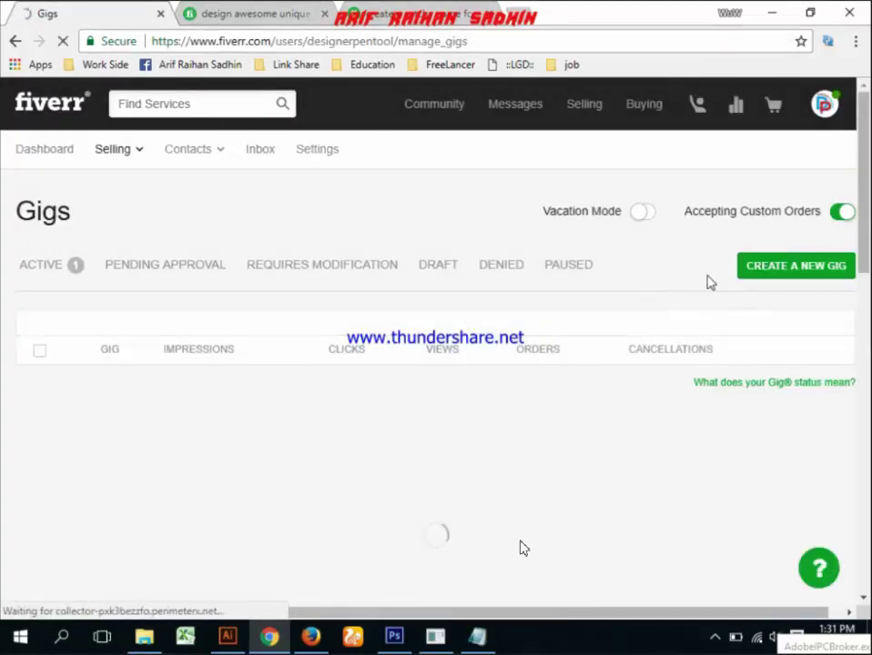
Step: Open a new browser tab and search Google for 'gm'
click(256, 14)
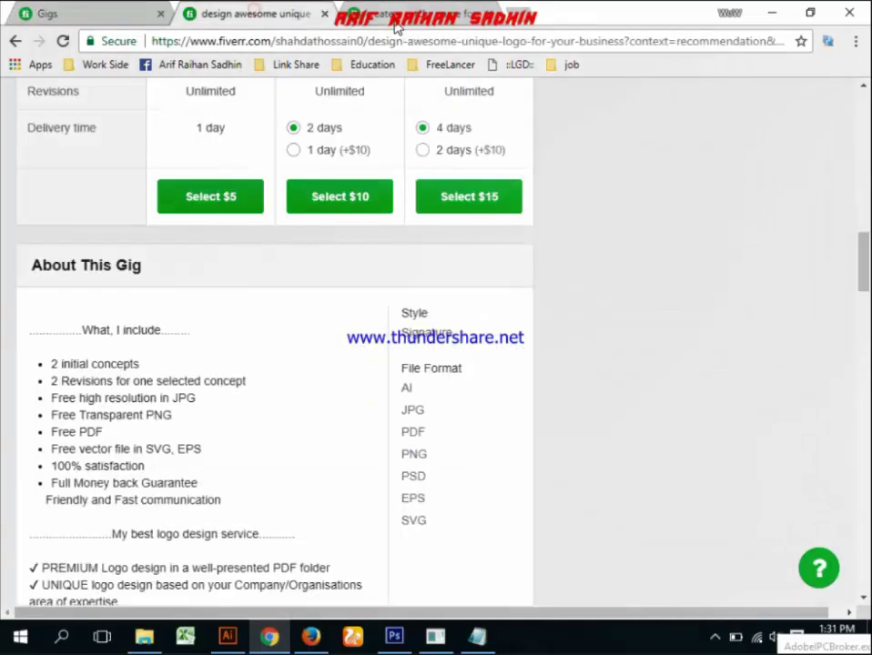
click(400, 13)
key(ctrl+t)
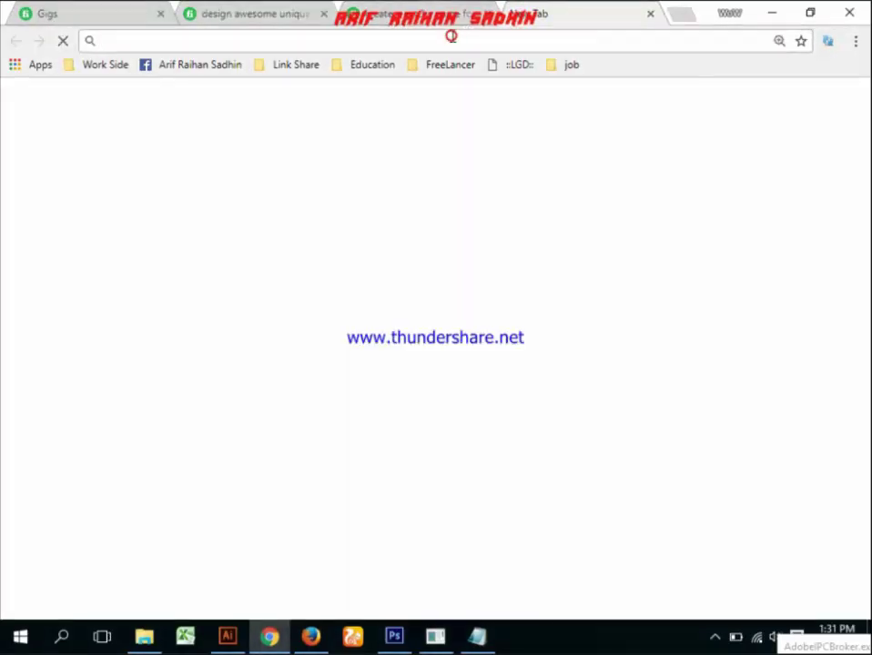
text(gm)
key(Return)
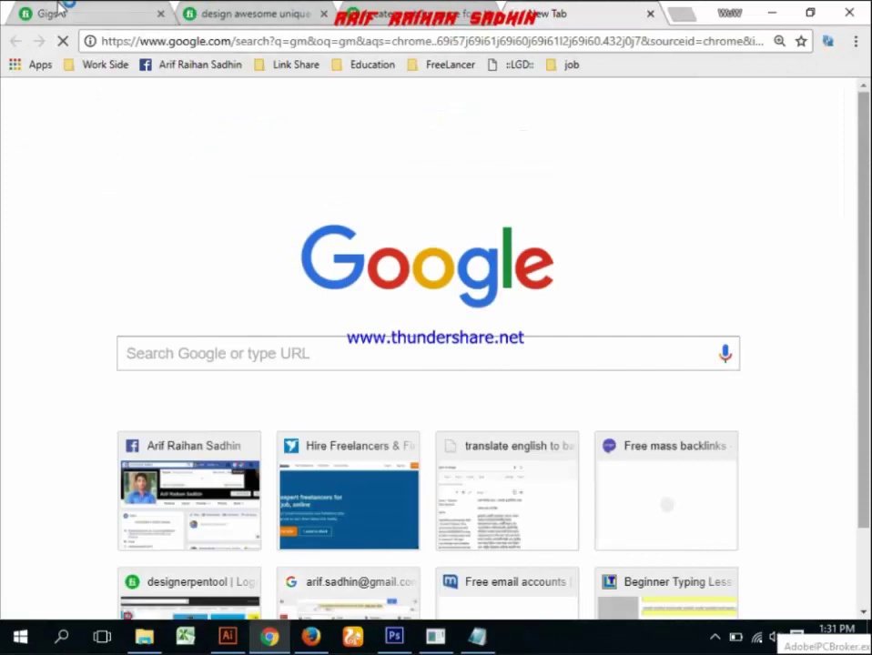
Step: Look over the Fiverr tabs, then follow the Gmail link from the 'gm' results
click(82, 14)
scroll(391, 255, down, 3)
scroll(618, 318, up, 1)
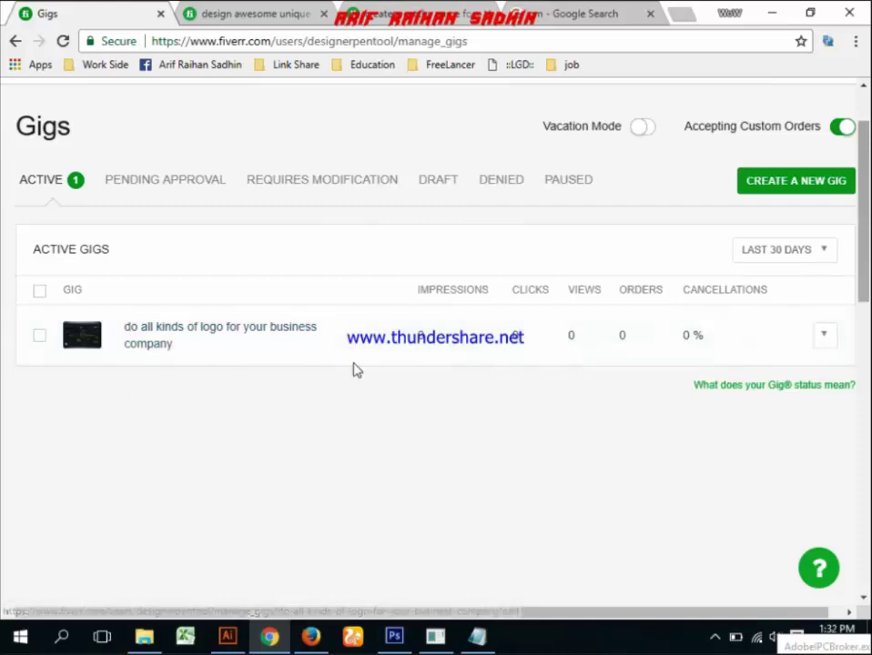
click(576, 14)
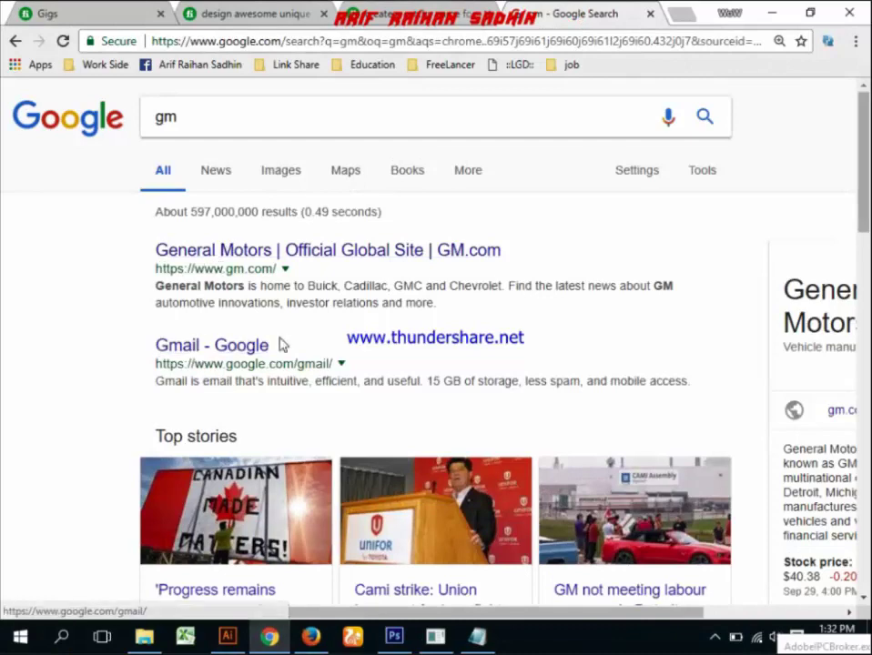
click(79, 13)
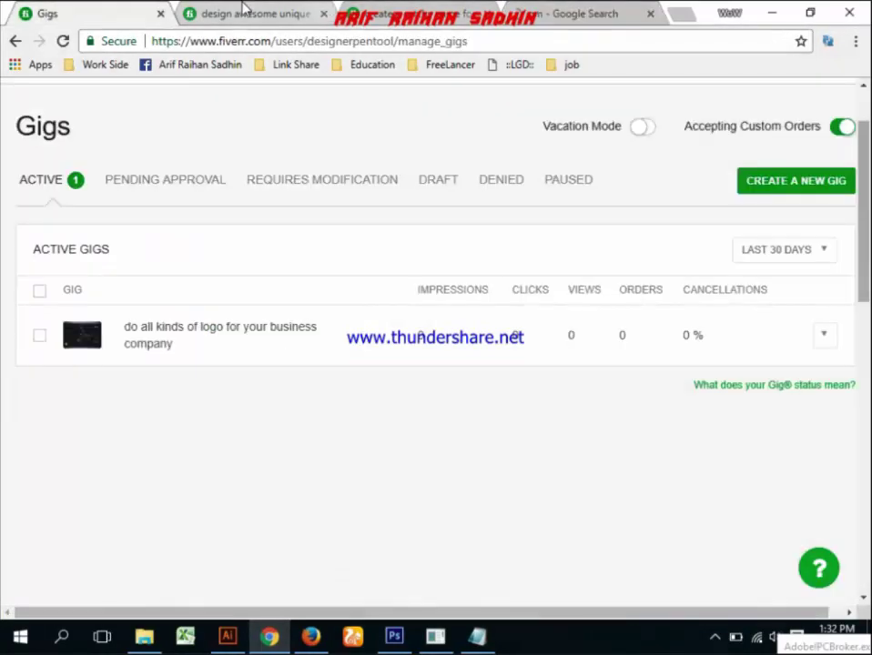
click(235, 13)
click(393, 13)
click(549, 11)
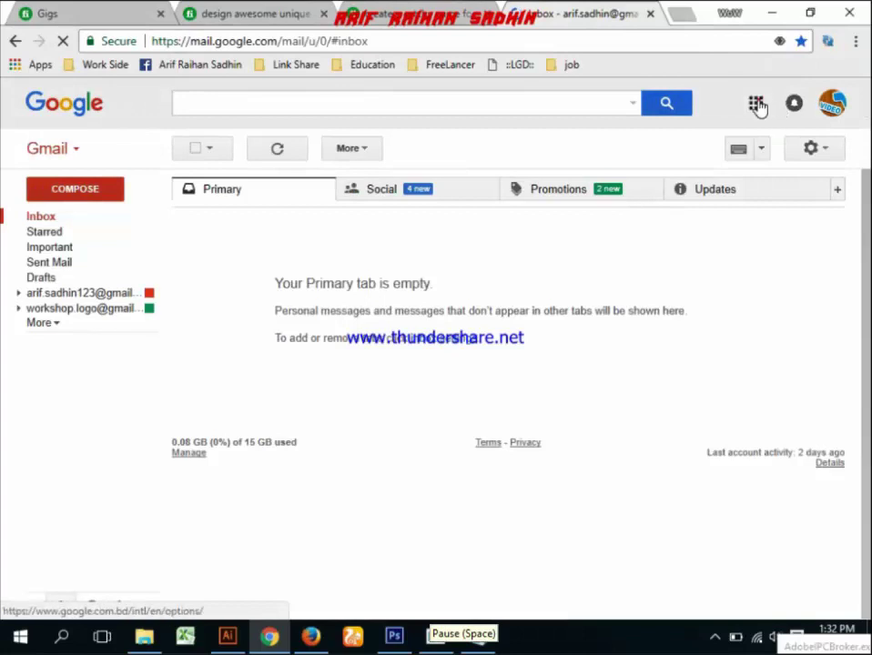
Step: Open Google+ from Gmail's Google apps menu
click(756, 103)
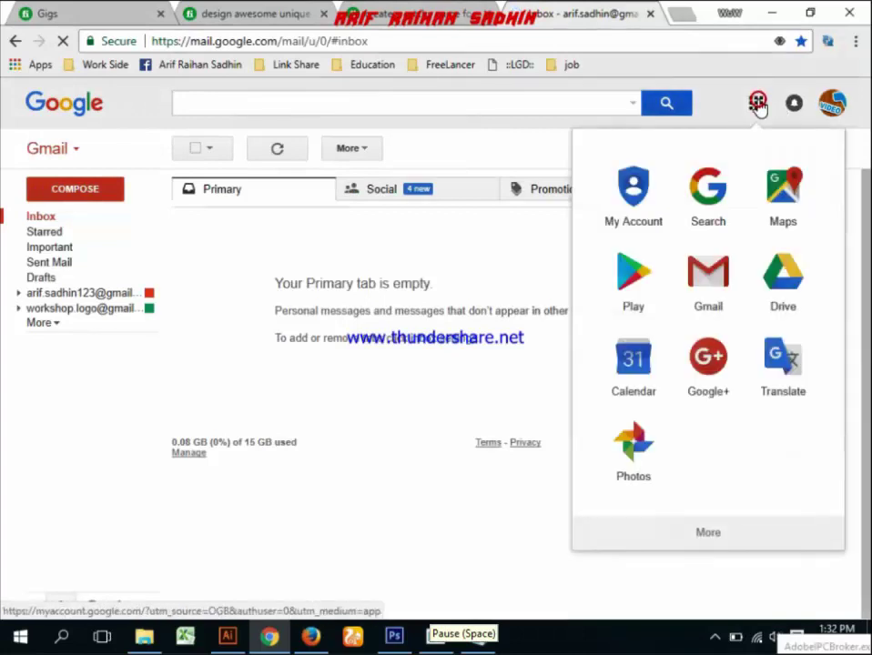
click(707, 355)
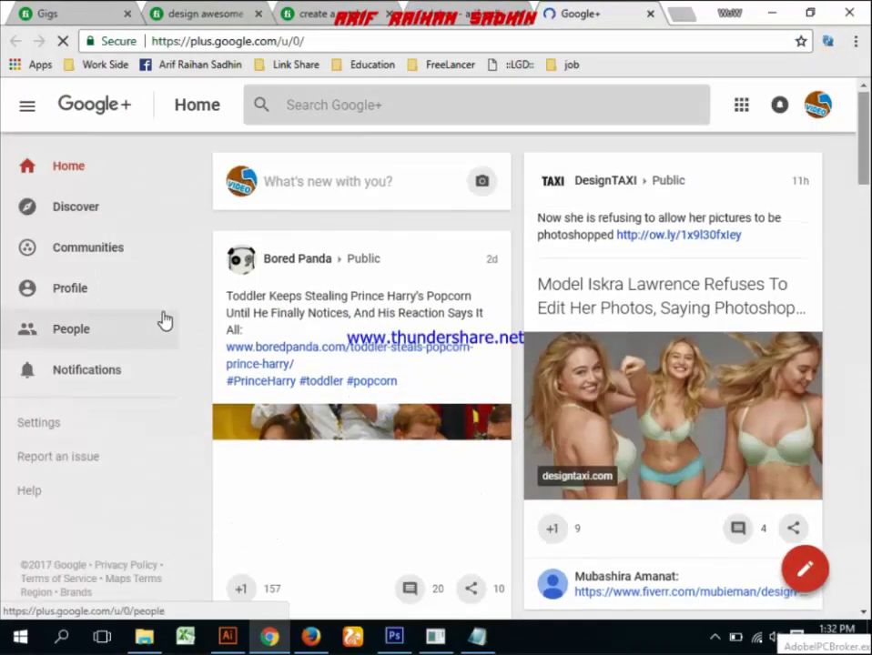
Step: Scroll the Google+ feed and view the Georgian food photo full-size
scroll(162, 321, down, 1)
scroll(173, 321, down, 3)
scroll(191, 322, down, 3)
scroll(205, 273, down, 3)
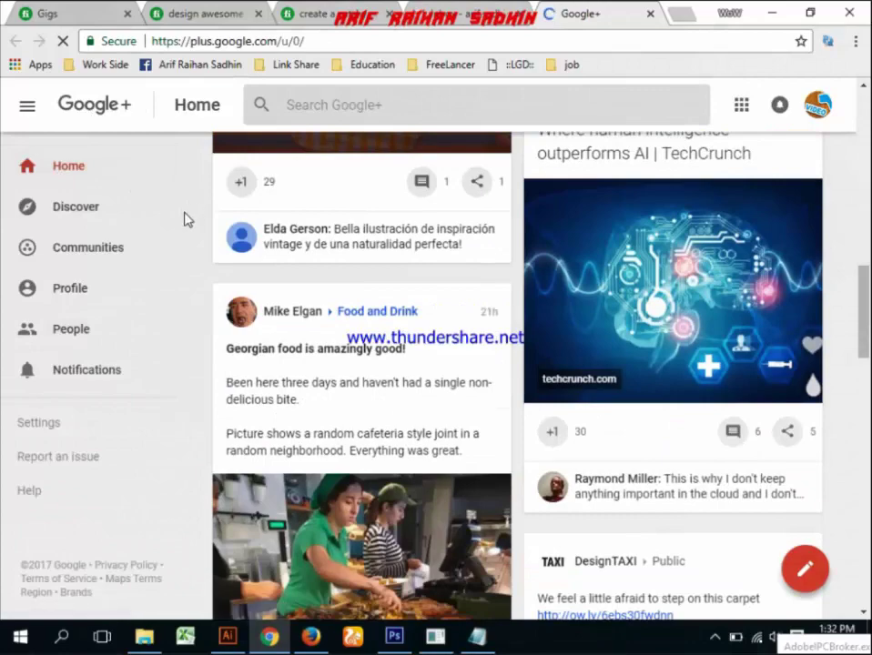
scroll(173, 236, down, 1)
click(361, 461)
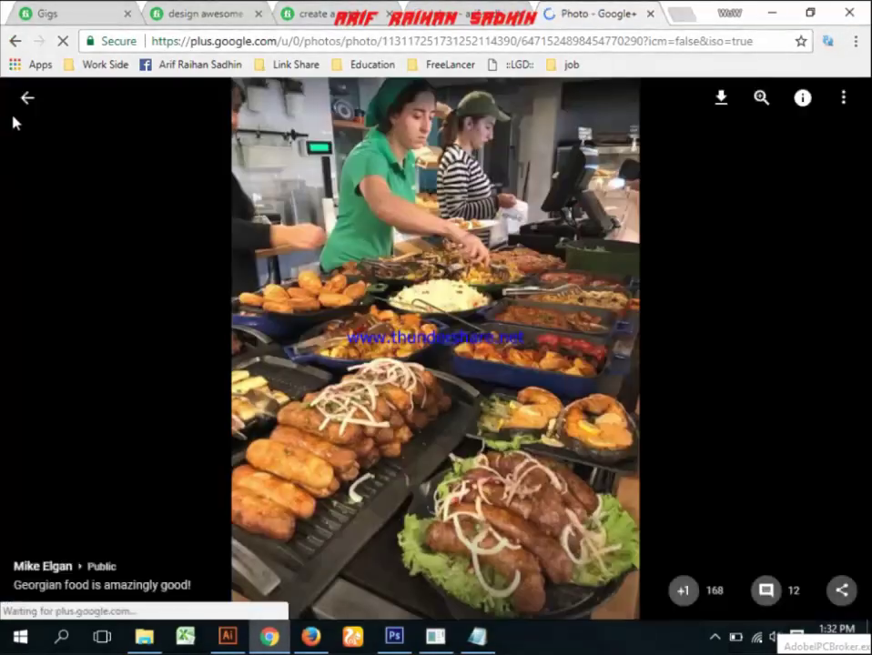
click(27, 99)
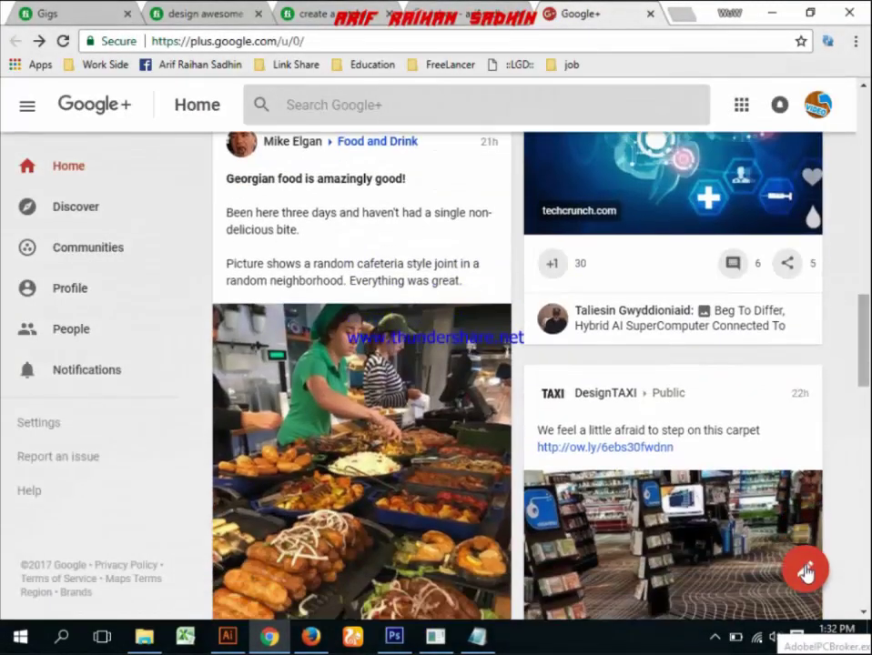
Step: Post the pasted Fiverr gig link to the creative logos (Discussion) community
click(805, 570)
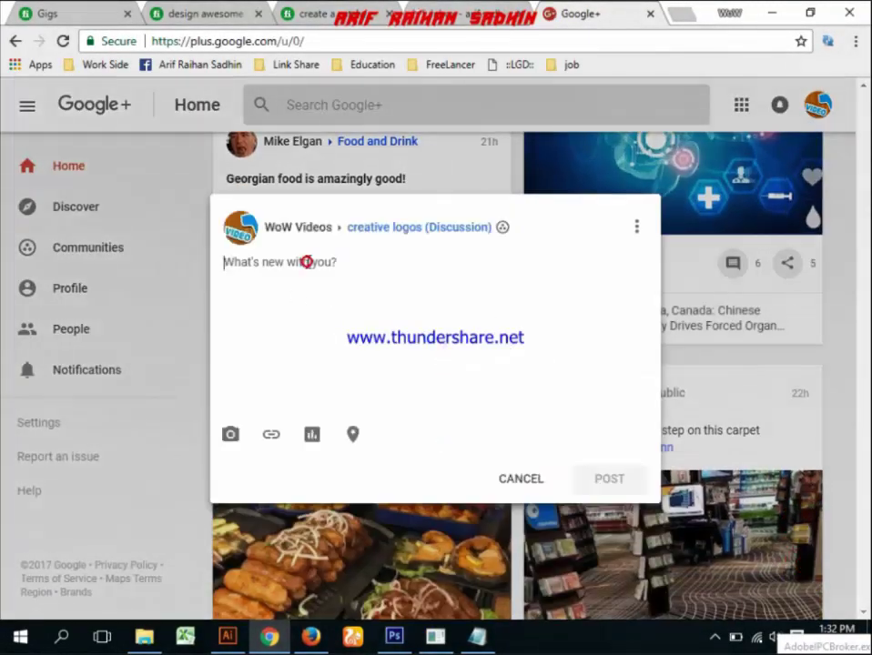
right_click(306, 261)
click(345, 362)
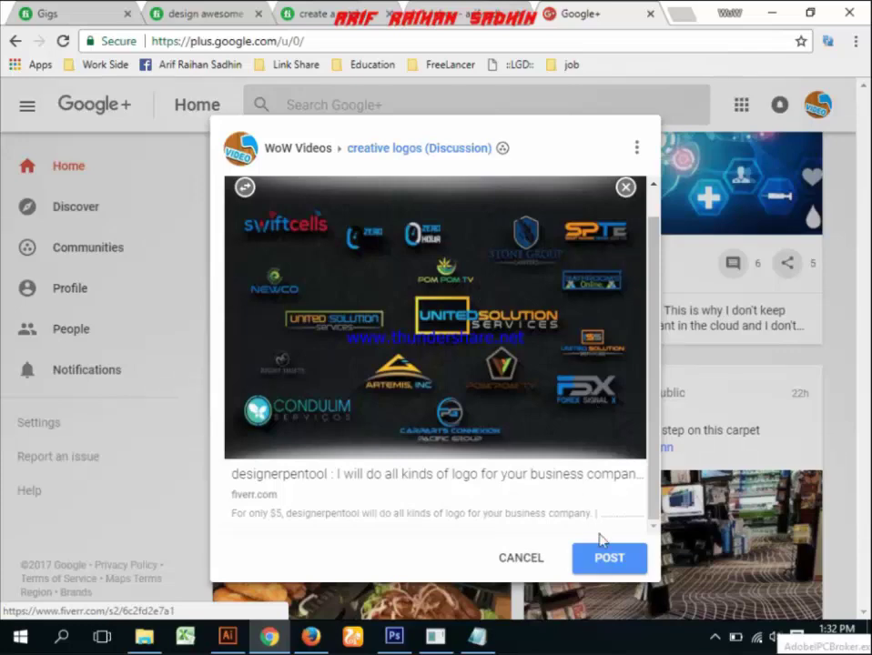
click(604, 559)
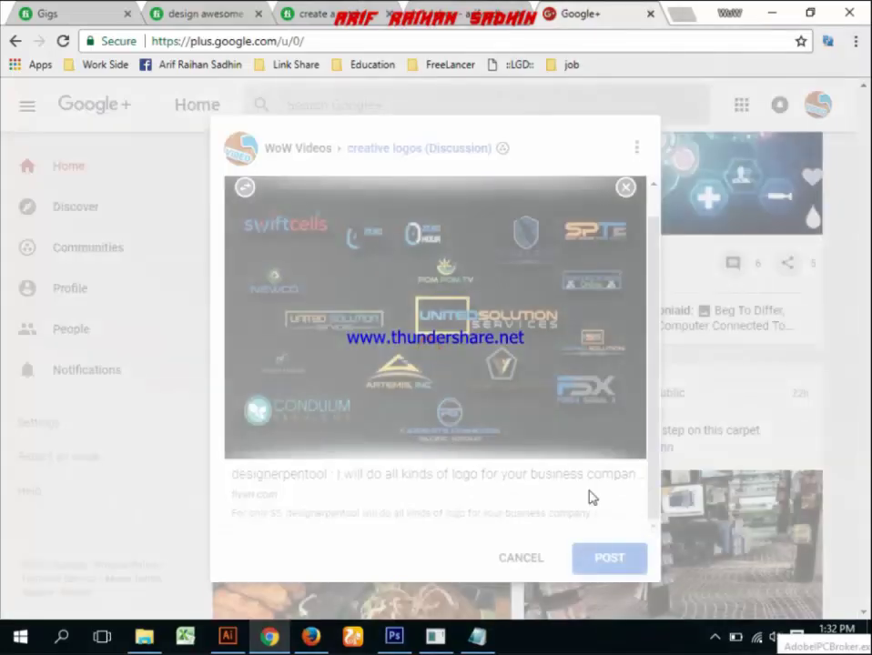
scroll(739, 278, down, 1)
scroll(701, 413, down, 3)
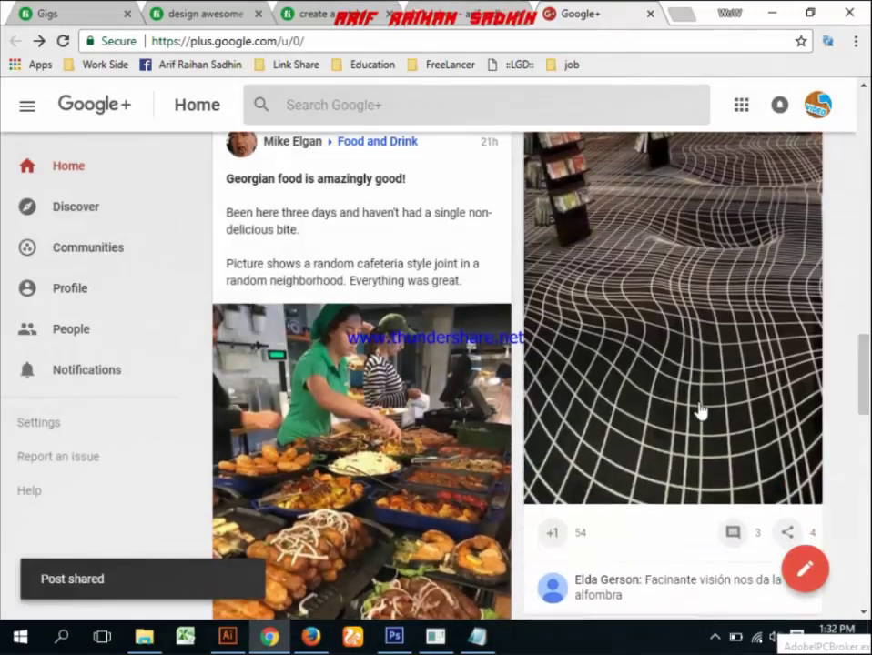
scroll(742, 361, down, 2)
Step: Comment the Fiverr gig link on the carpet post
click(736, 361)
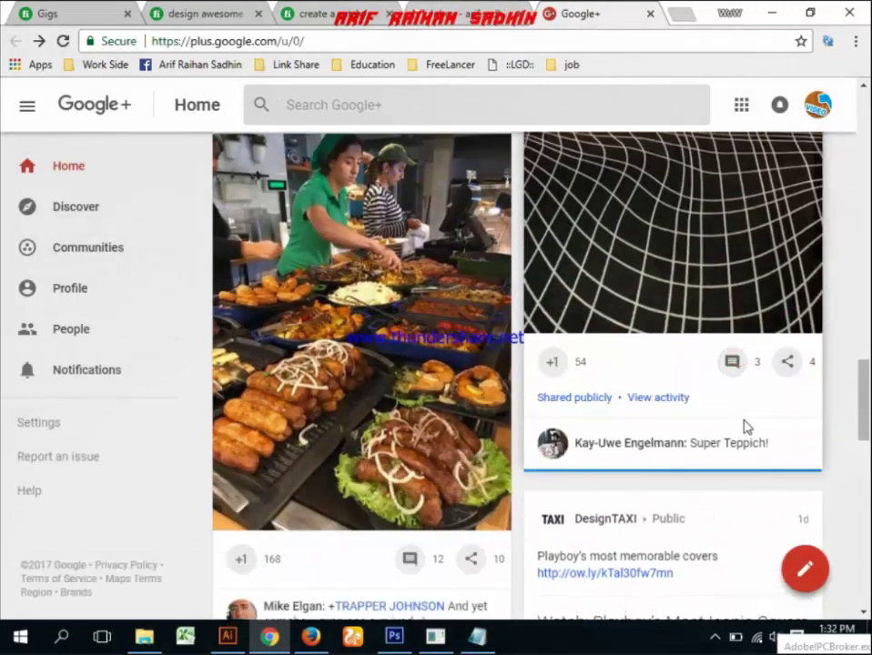
scroll(745, 427, down, 2)
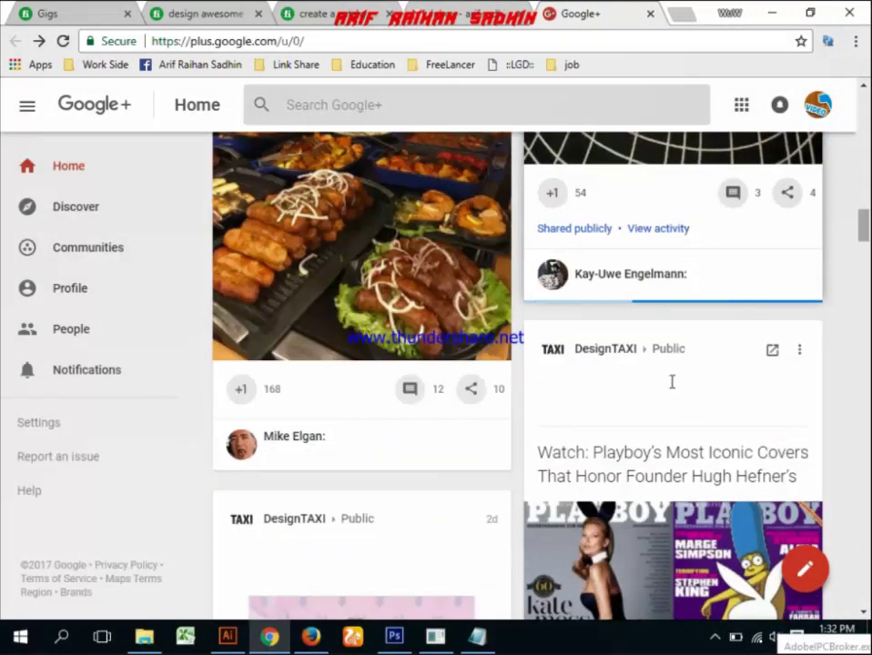
click(596, 510)
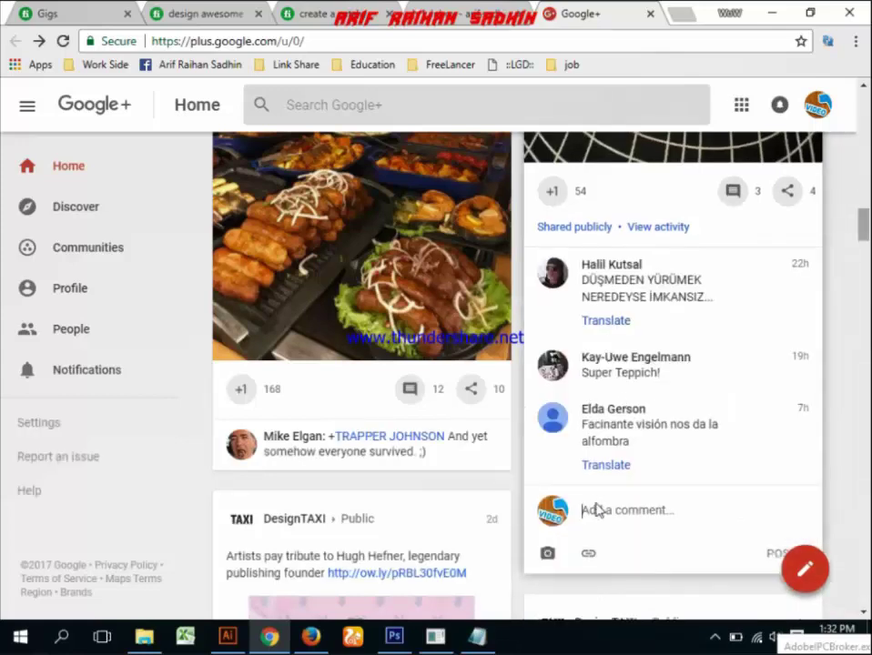
text(https://www.fiverr.com/s2/6c2fd2e7a1)
scroll(716, 500, down, 3)
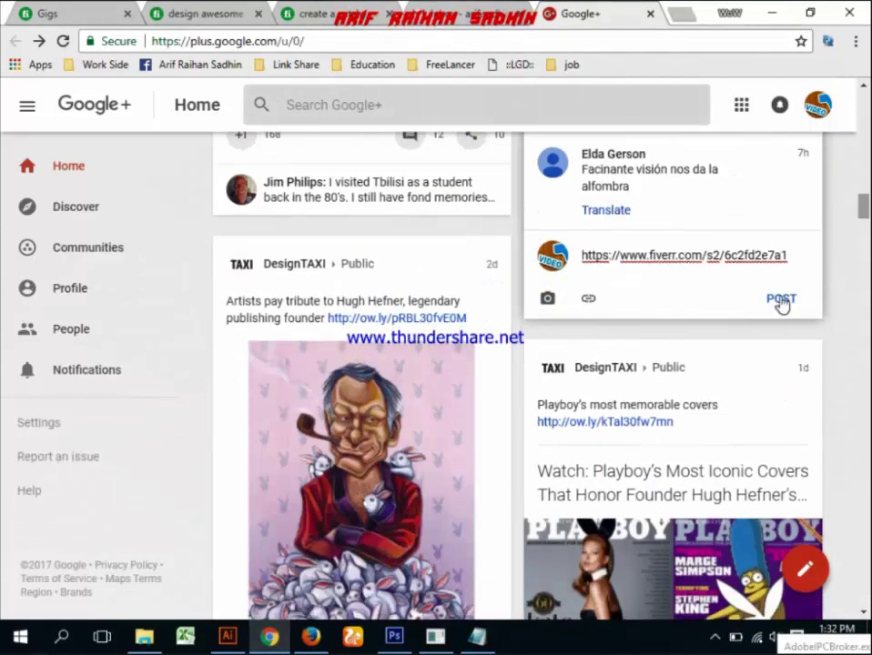
scroll(780, 303, up, 2)
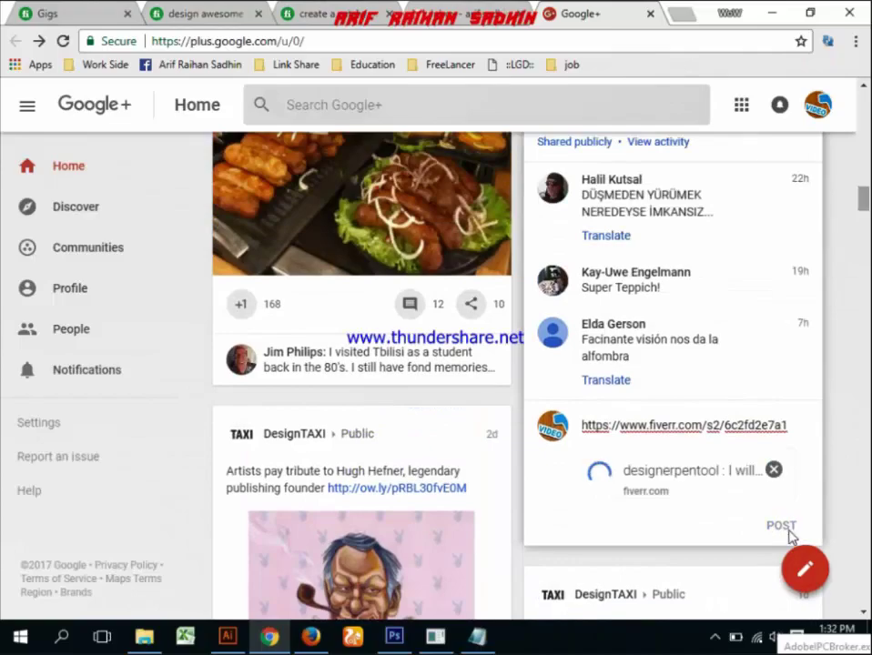
scroll(788, 409, down, 2)
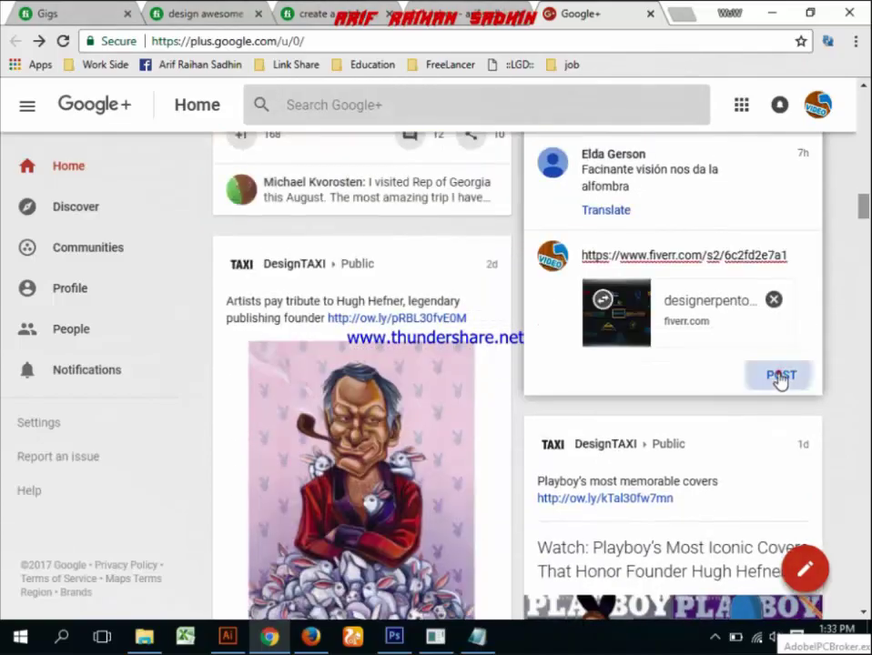
click(780, 381)
Step: Comment the Fiverr gig link on the TechCrunch post, then close the Google+ tab
scroll(721, 298, up, 3)
scroll(720, 308, up, 4)
scroll(730, 291, up, 3)
scroll(744, 284, up, 3)
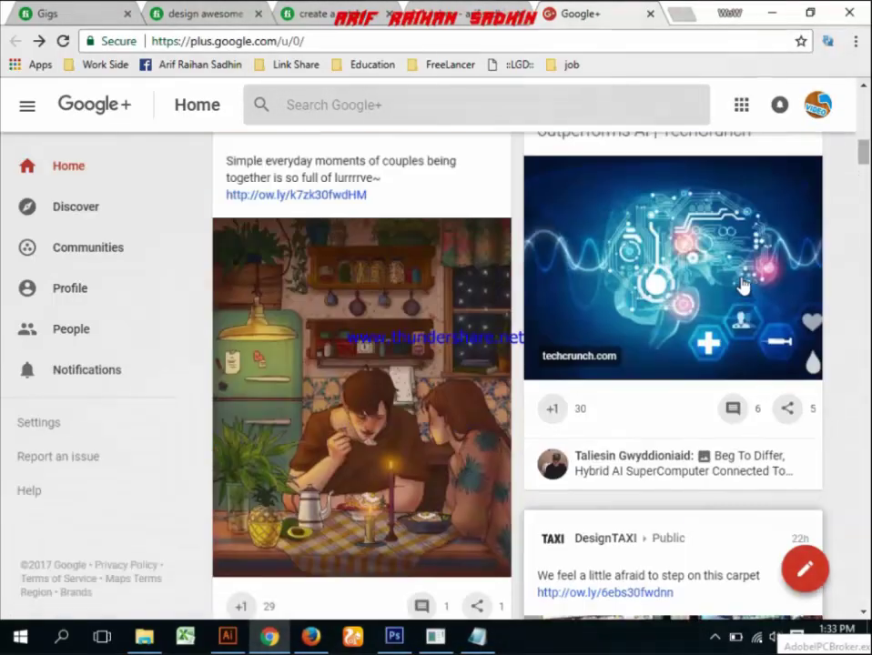
scroll(644, 364, down, 2)
scroll(644, 366, down, 2)
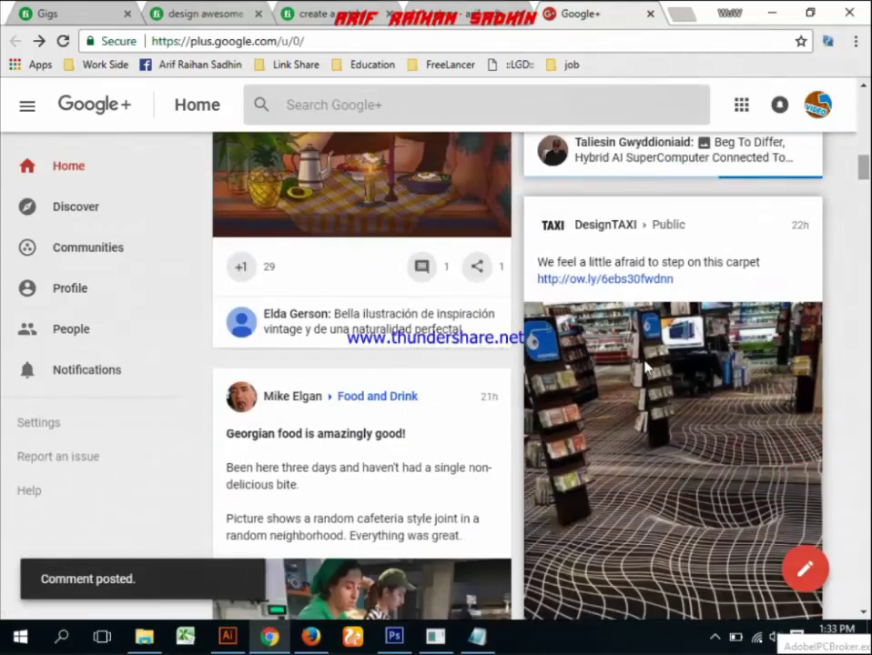
click(615, 492)
text(https://www.fiverr.com/s2/6c2fd2e7a1)
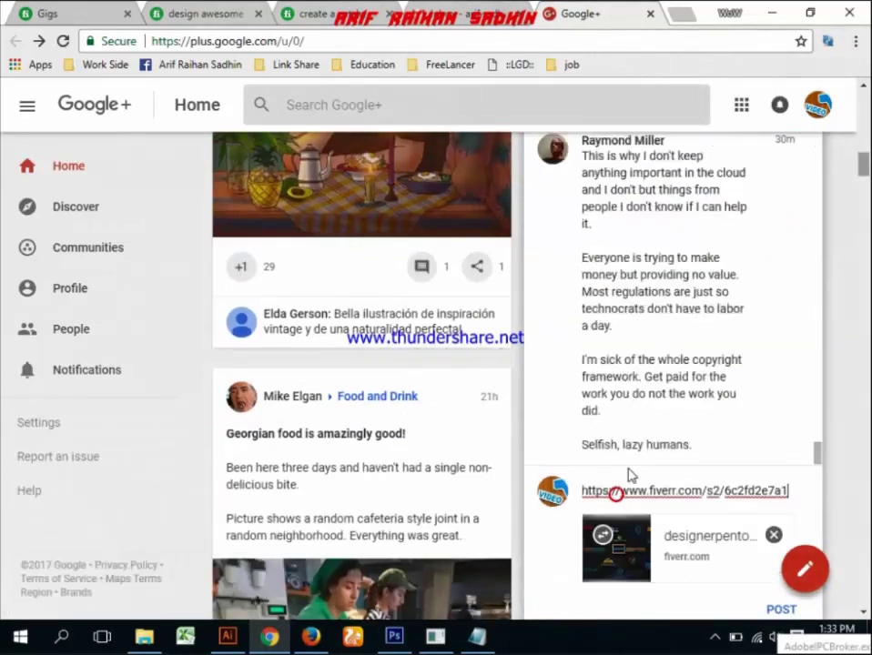
click(781, 610)
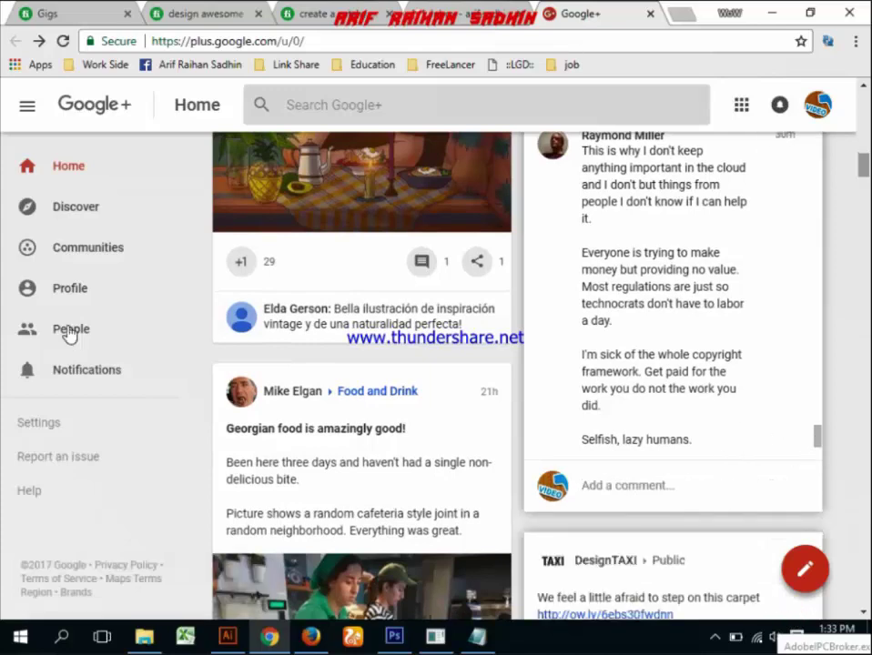
scroll(754, 109, up, 2)
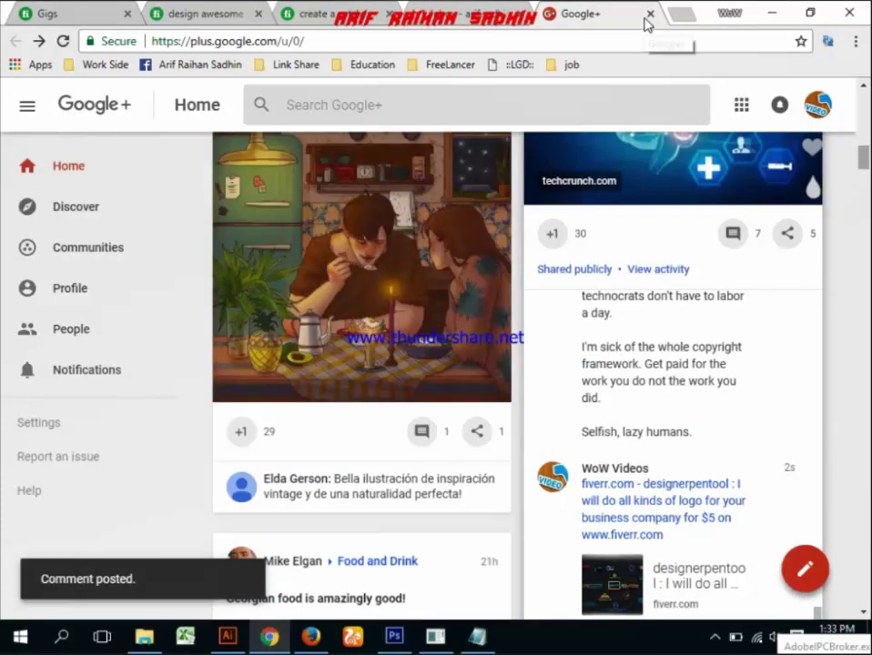
click(650, 13)
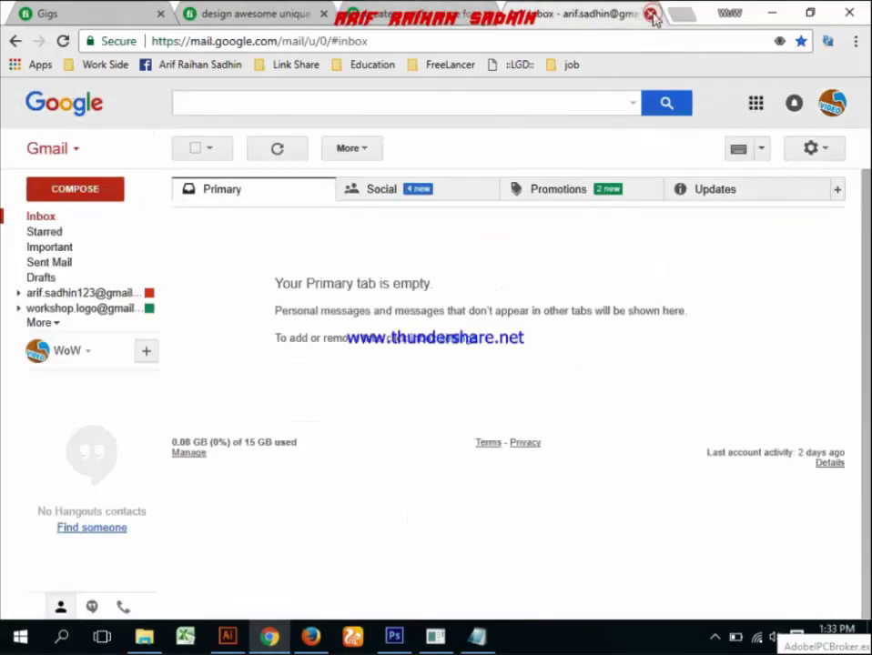
Step: Look over the other open gig tabs and close the unique logo gig page
click(353, 11)
scroll(494, 243, up, 5)
scroll(494, 243, up, 3)
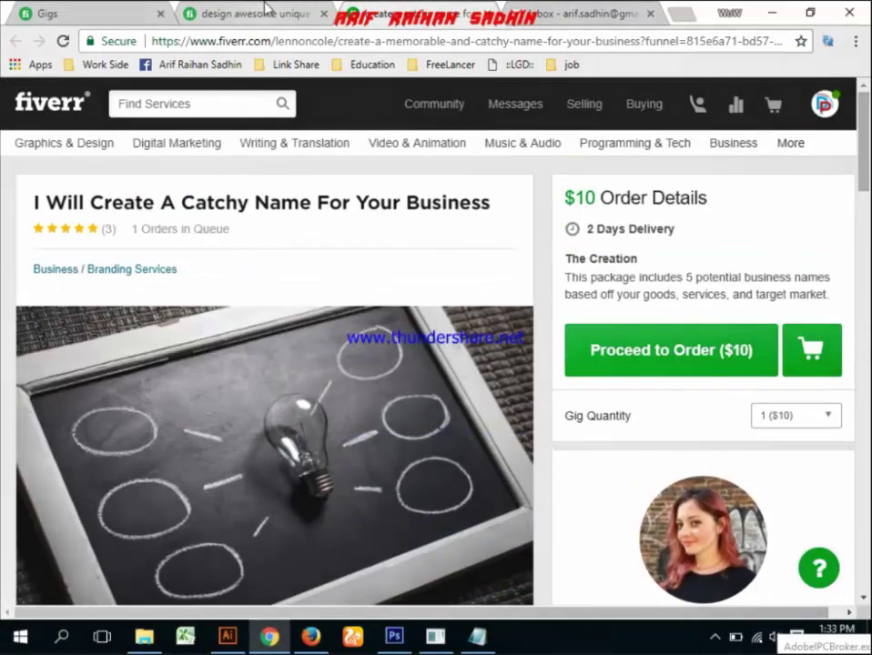
key(ctrl+shift+Tab)
scroll(561, 292, up, 5)
scroll(596, 331, up, 5)
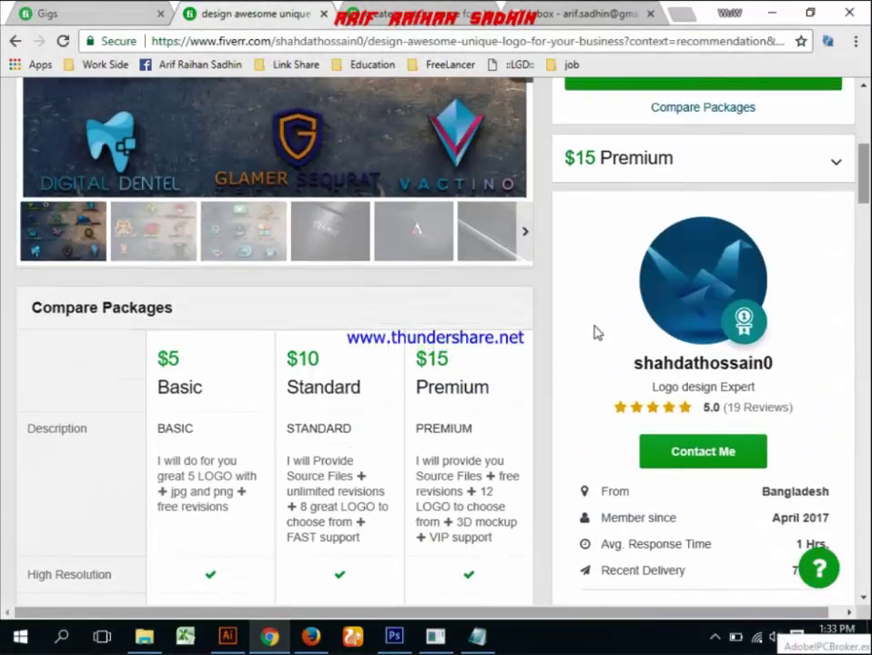
scroll(596, 331, up, 3)
scroll(469, 251, up, 2)
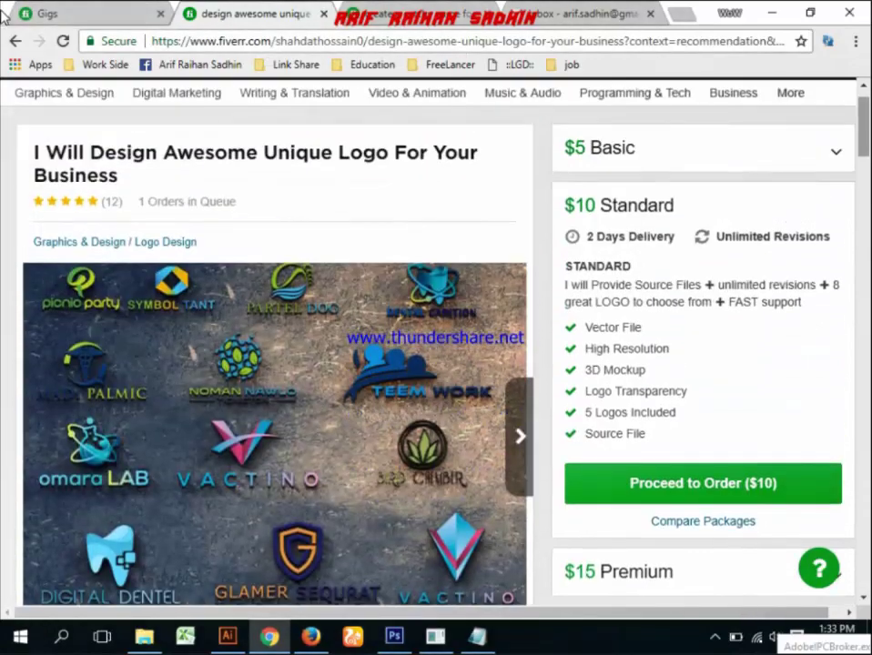
click(323, 13)
Step: Preview the published logo gig from the Gigs page, then bring up the catchy business name gig
click(53, 12)
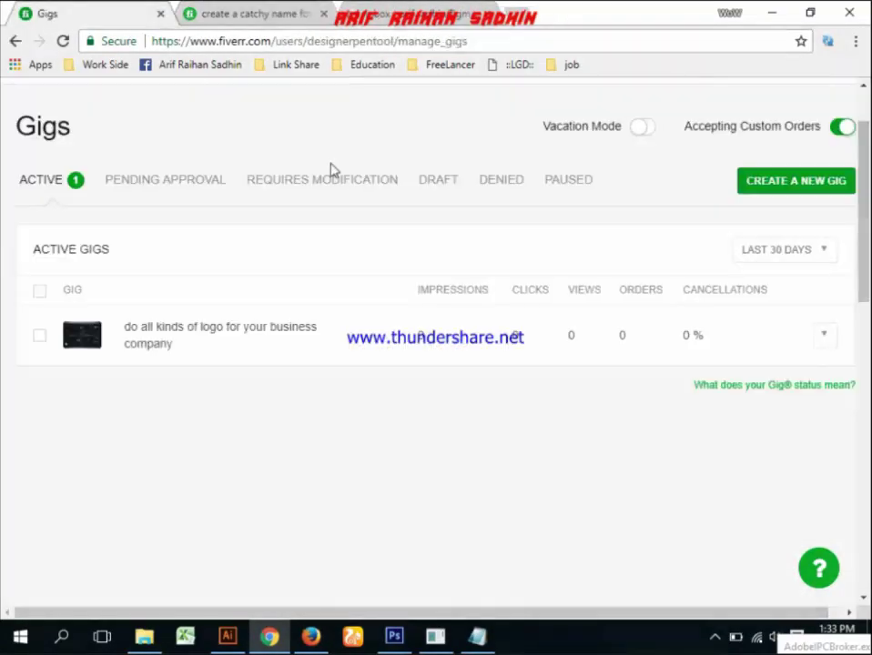
click(832, 424)
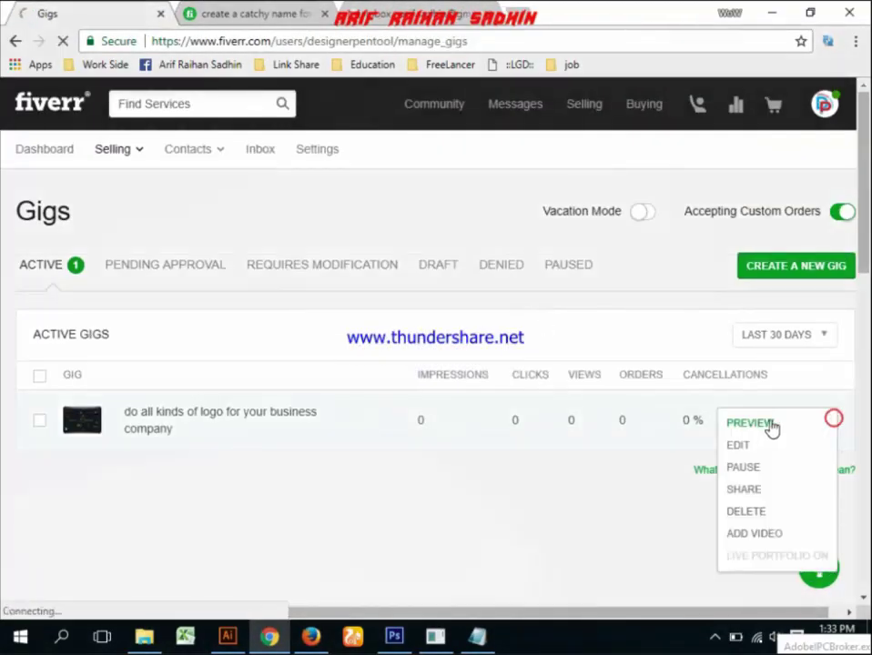
click(772, 426)
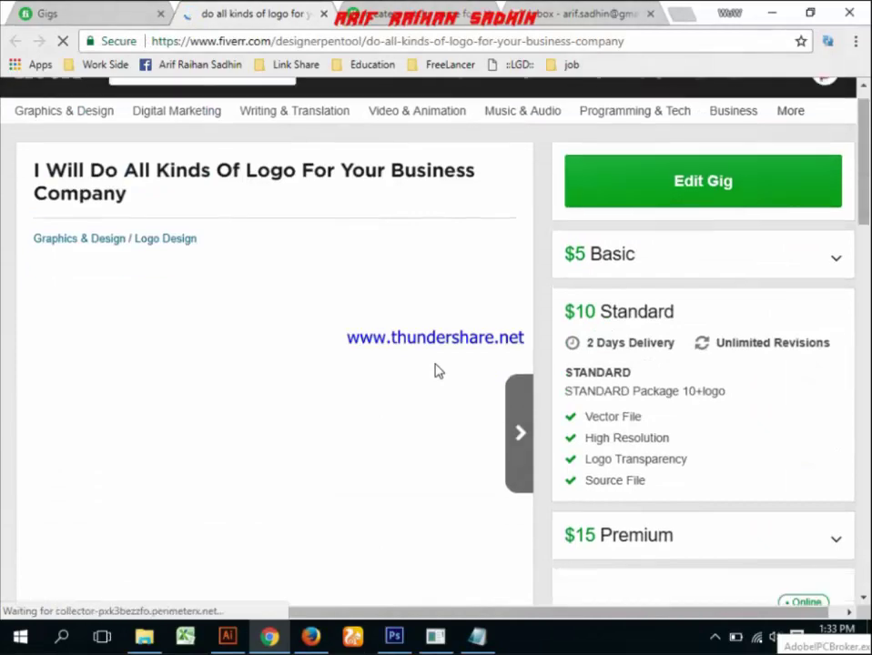
scroll(543, 389, down, 2)
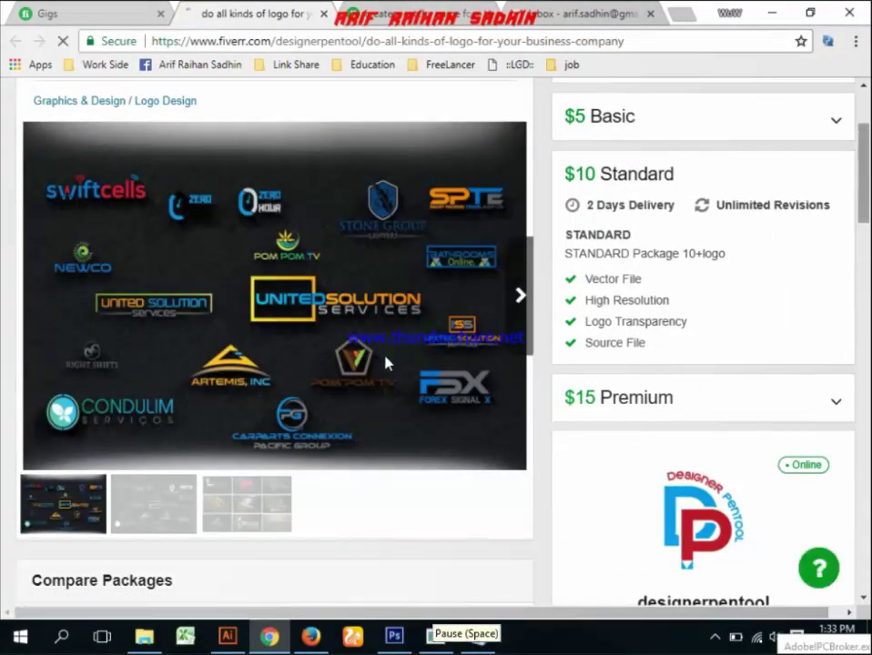
scroll(643, 313, down, 1)
scroll(643, 312, down, 2)
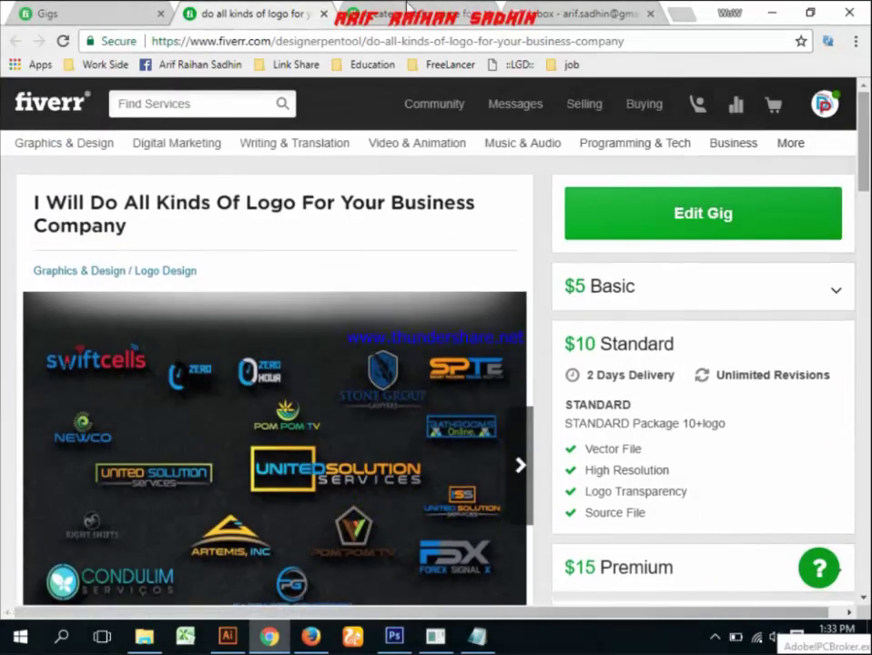
click(380, 9)
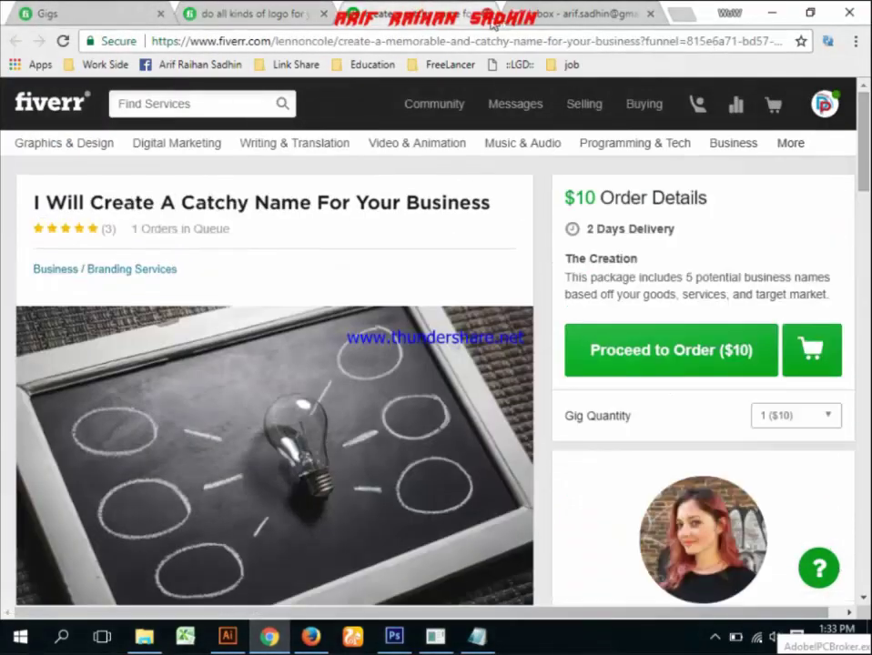
Step: Close the catchy-name gig tab, then open Graphics & Design > Logo Design and scroll its listings
click(491, 15)
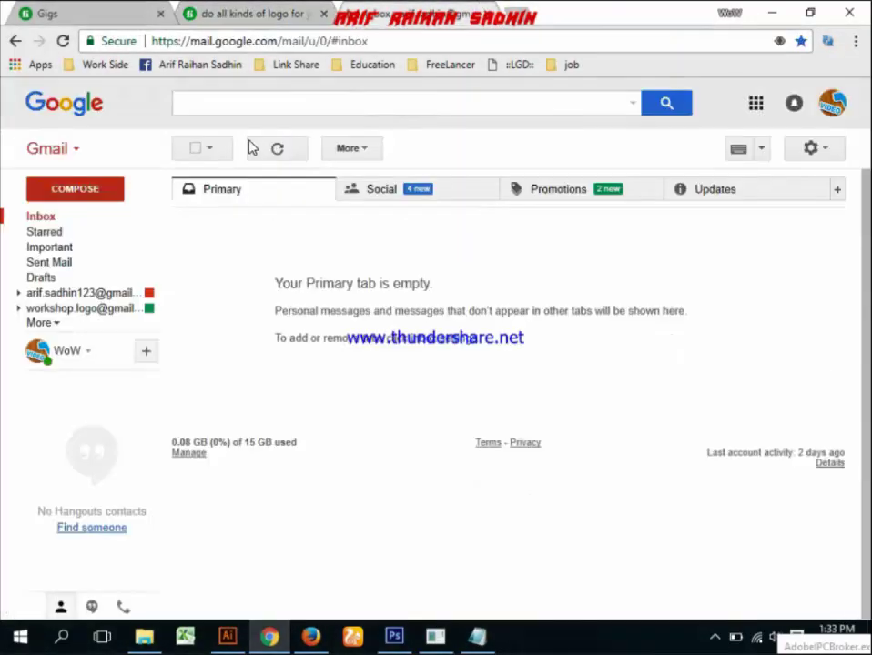
click(218, 9)
mouse_move(64, 143)
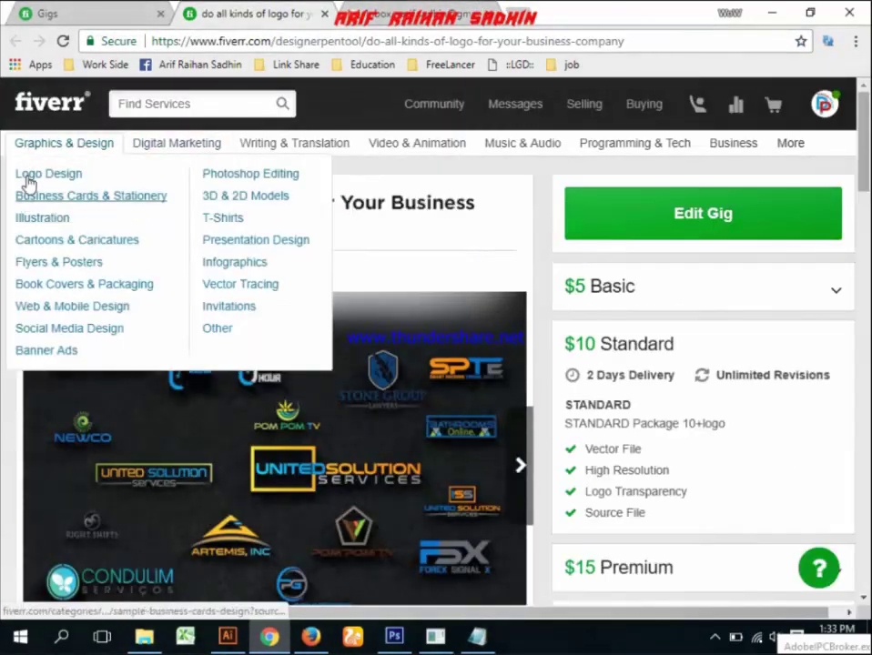
click(369, 9)
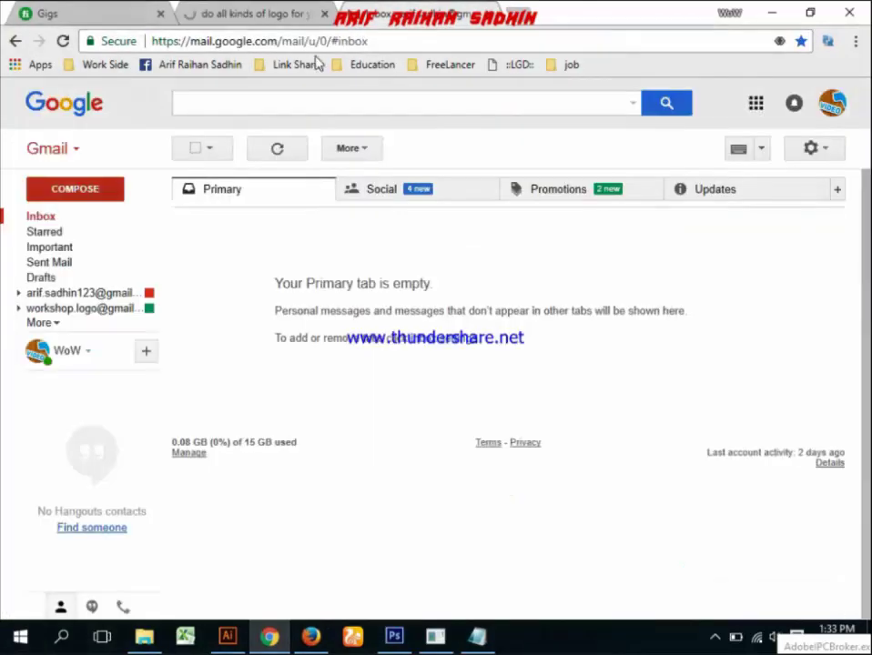
click(218, 9)
click(78, 9)
click(264, 13)
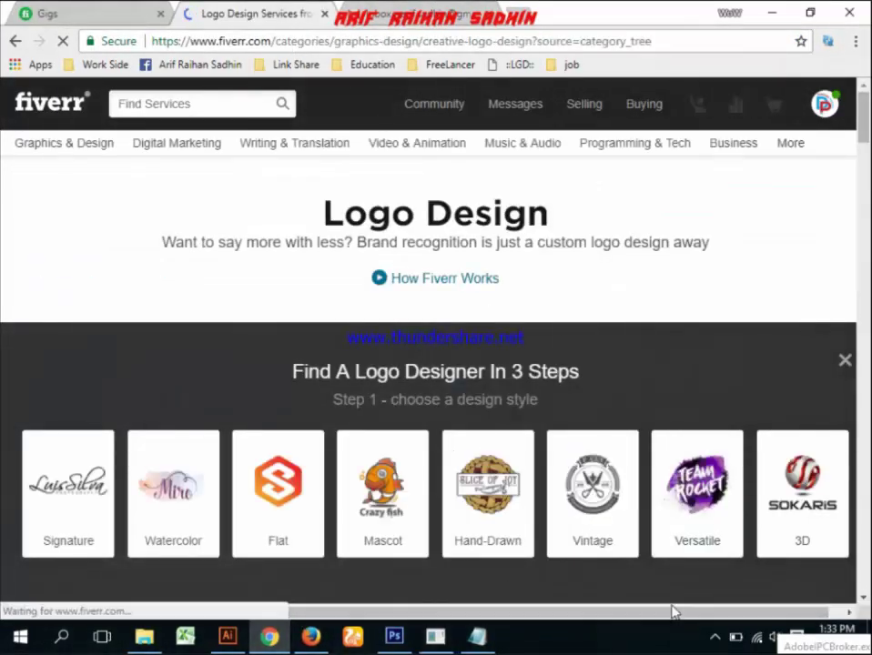
scroll(408, 370, down, 3)
scroll(116, 380, down, 1)
scroll(142, 358, down, 3)
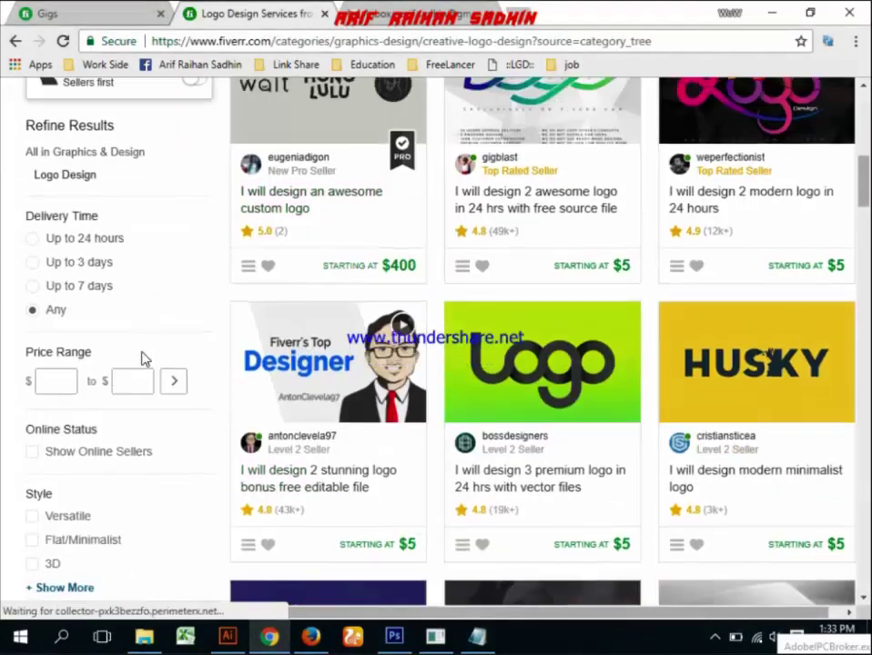
scroll(514, 374, up, 3)
scroll(514, 374, up, 3)
scroll(311, 486, down, 2)
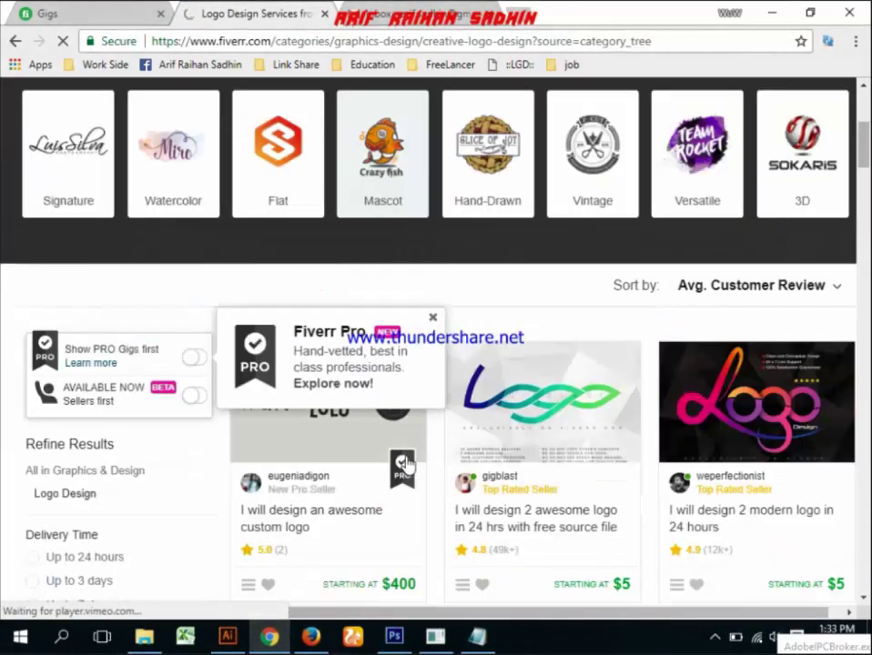
scroll(216, 389, down, 2)
Step: Check Available Now eligibility using the phone icon in the top bar
scroll(498, 358, up, 5)
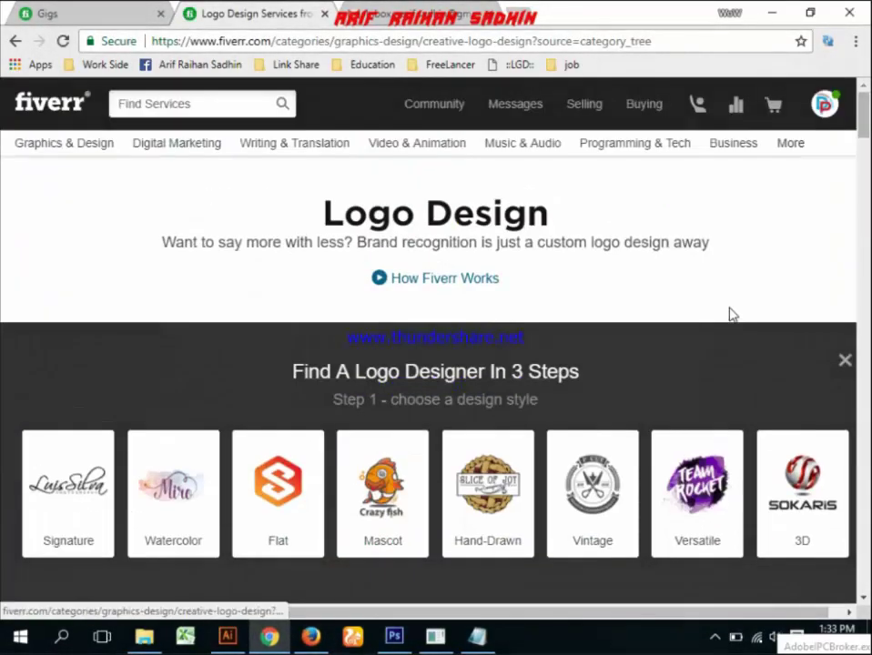
click(696, 103)
scroll(700, 428, down, 1)
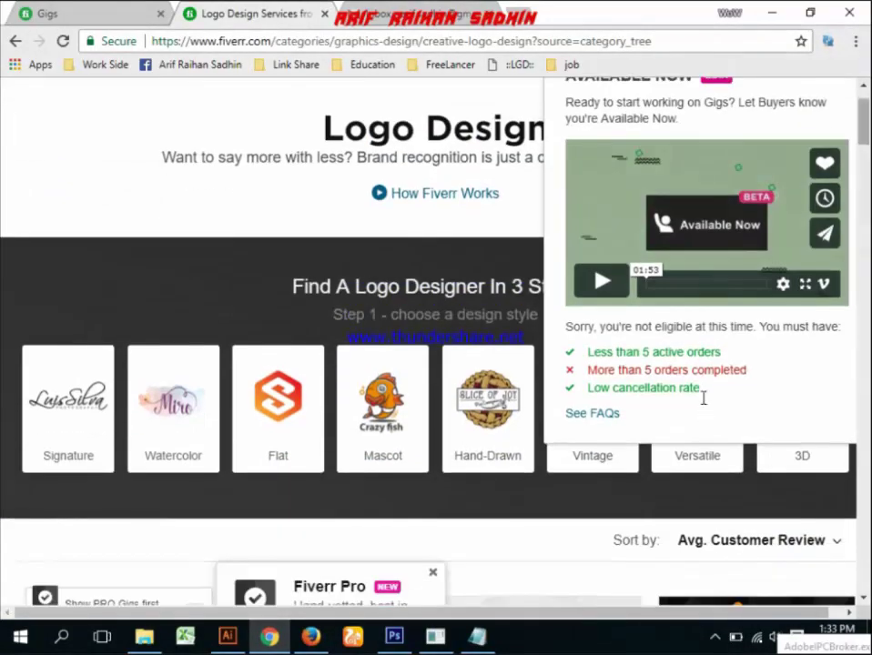
scroll(706, 398, up, 1)
scroll(728, 325, down, 3)
scroll(709, 324, up, 3)
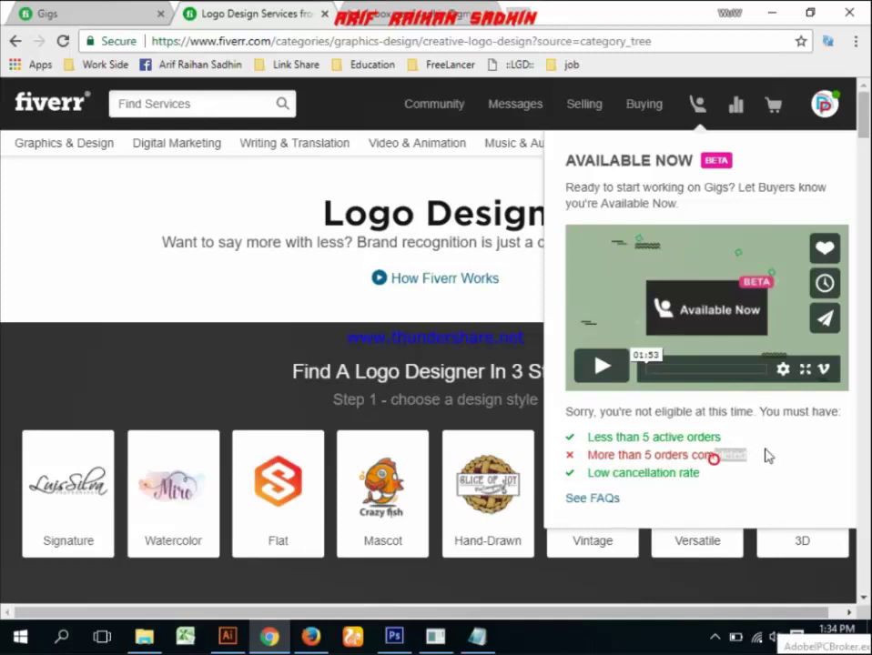
scroll(721, 395, down, 1)
scroll(719, 391, up, 1)
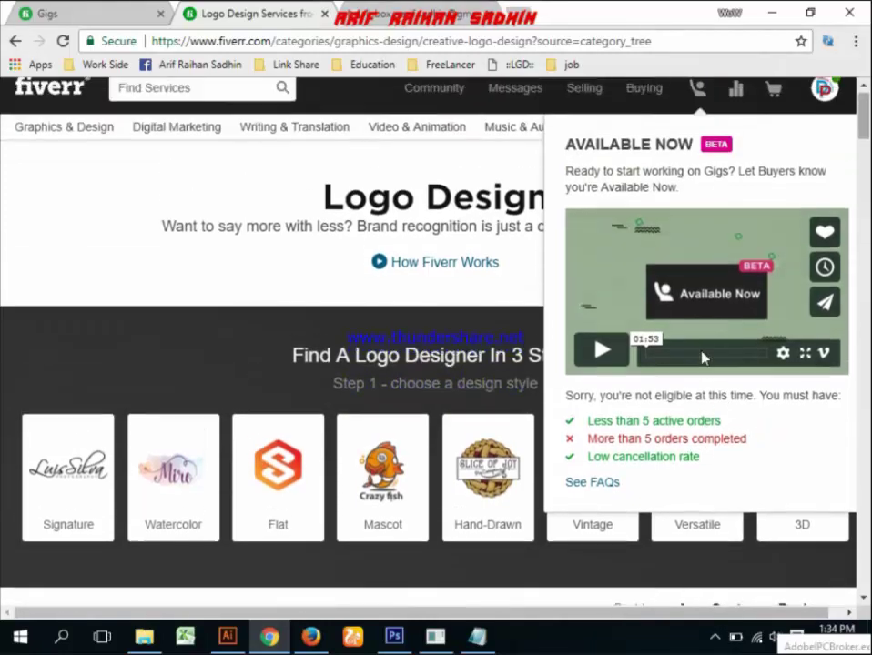
Step: Turn the 'AVAILABLE NOW Sellers first' filter on, then switch it back off
scroll(247, 331, down, 2)
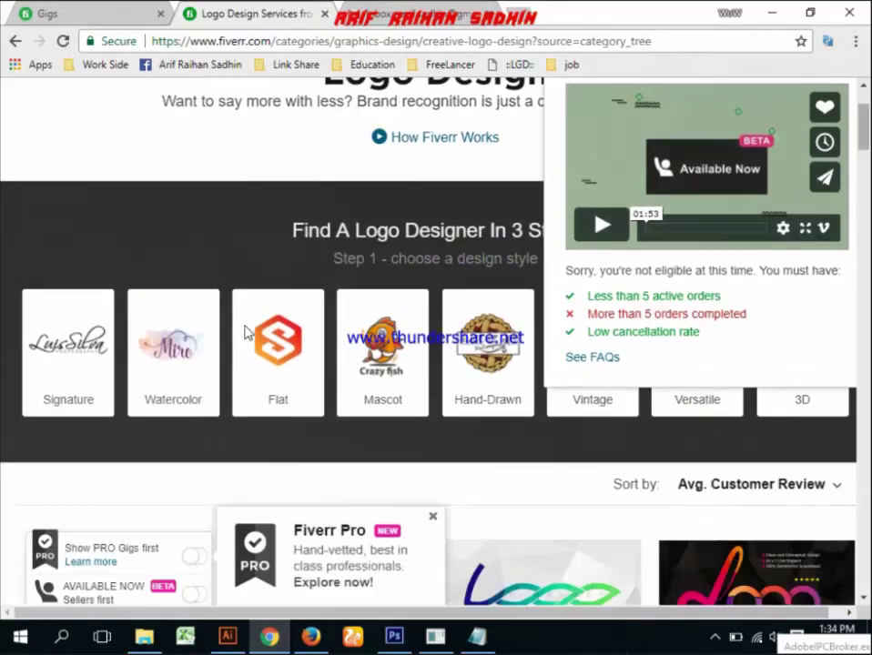
scroll(260, 338, down, 2)
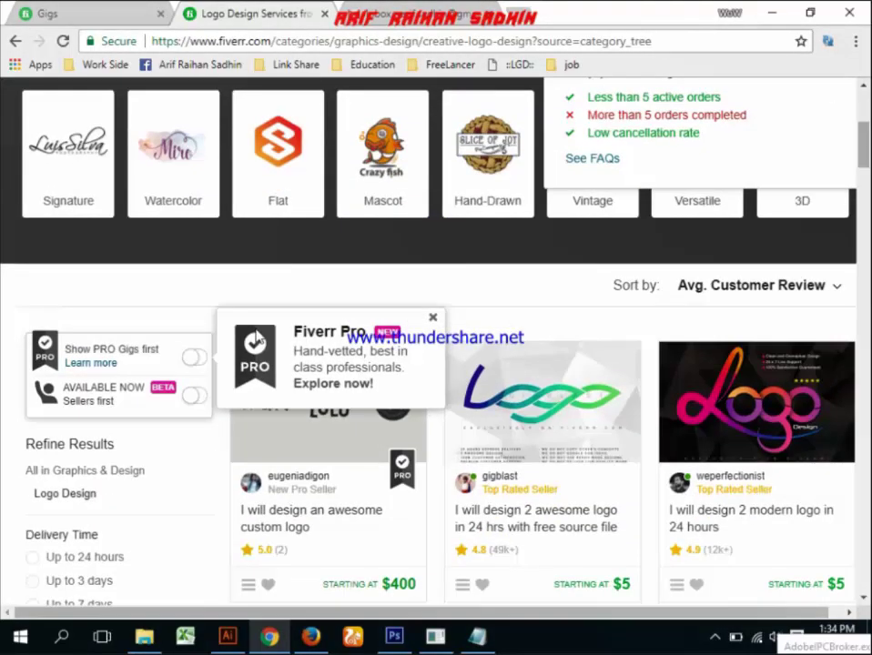
click(194, 397)
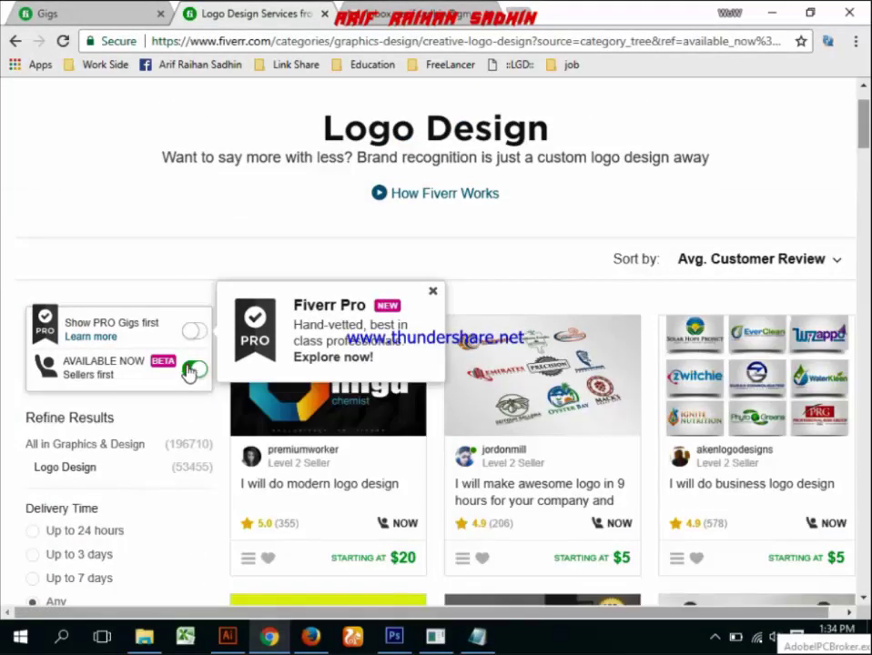
click(193, 369)
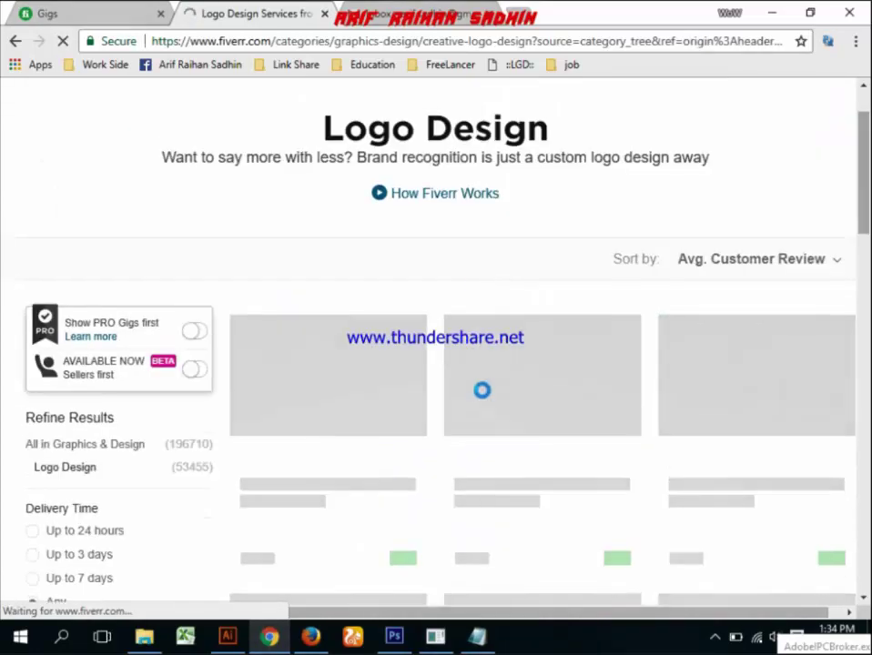
Step: Expand Seller Language options and filter to Bengali speakers, leaving 1465 gigs
scroll(496, 456, down, 5)
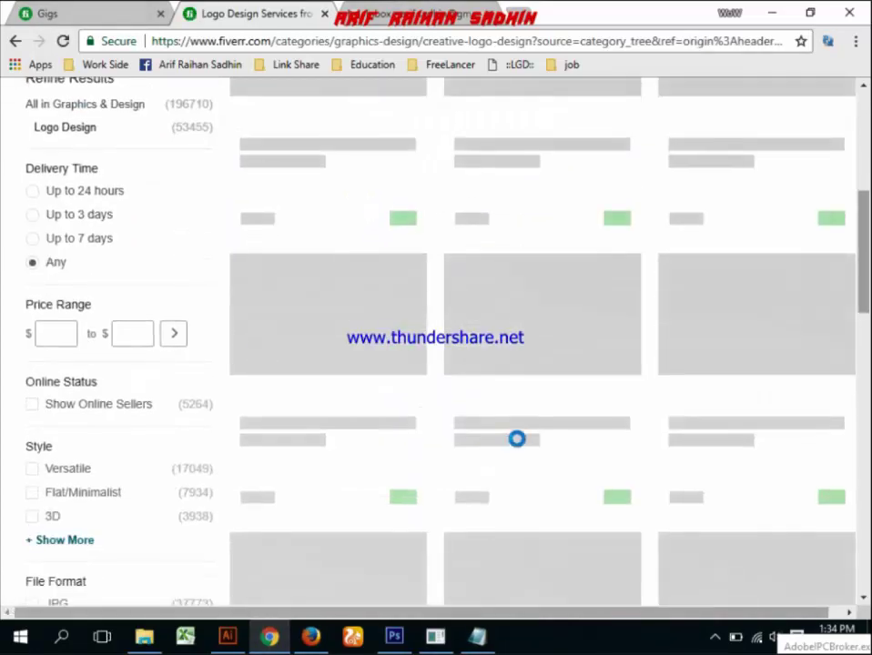
scroll(512, 466, down, 4)
scroll(55, 440, down, 5)
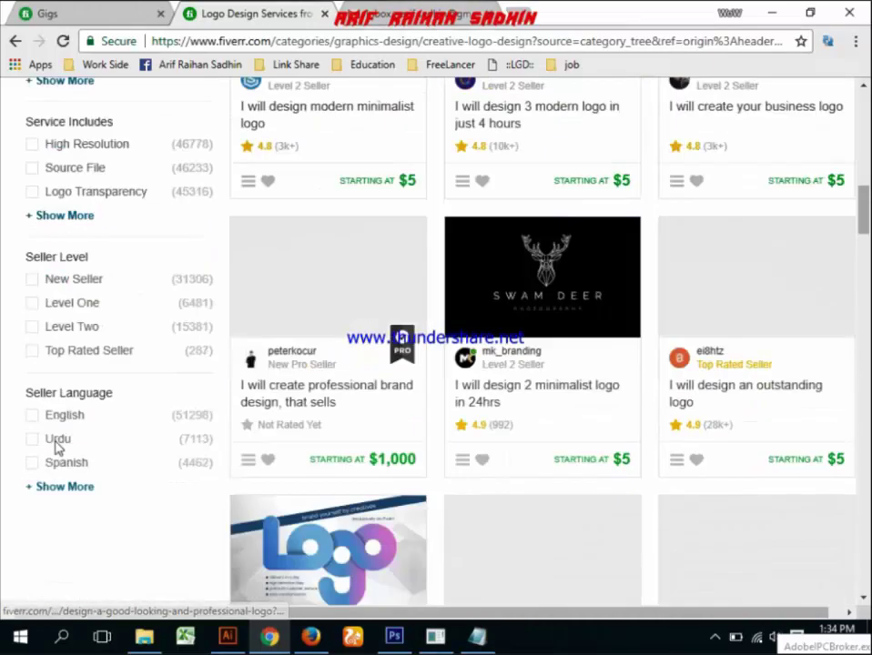
click(82, 490)
scroll(91, 493, down, 2)
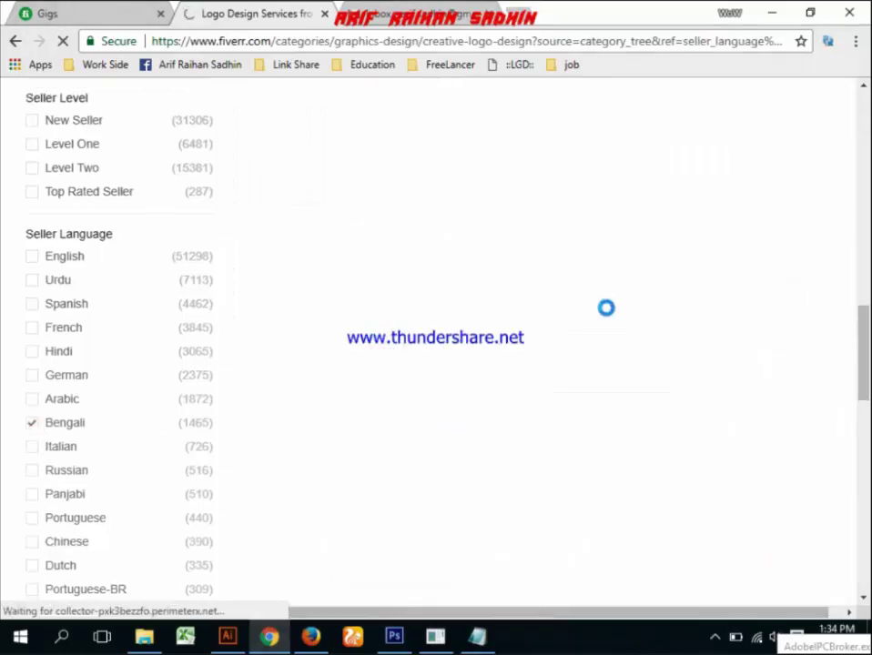
scroll(311, 312, up, 1)
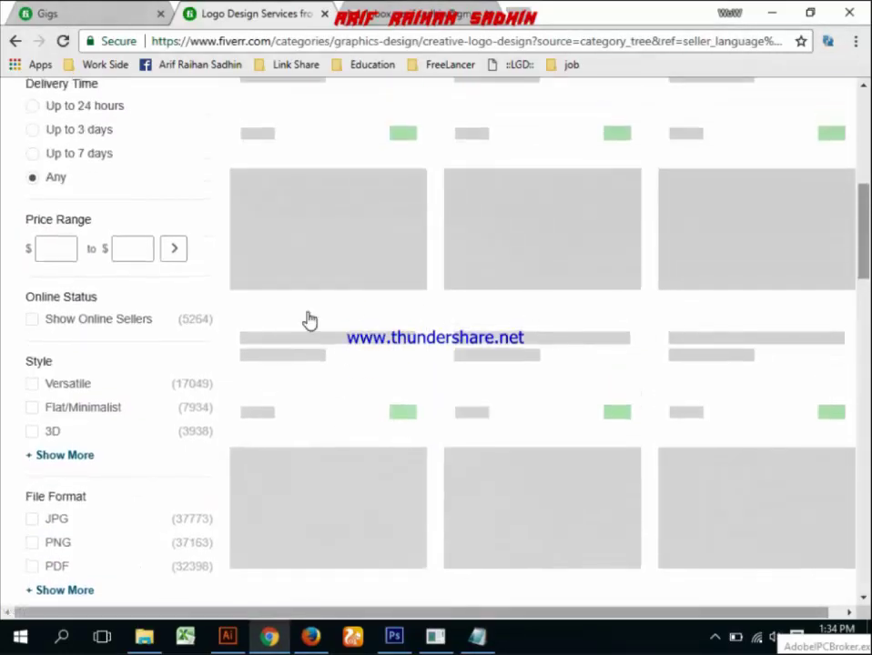
scroll(617, 325, up, 1)
scroll(619, 325, up, 3)
scroll(605, 337, down, 2)
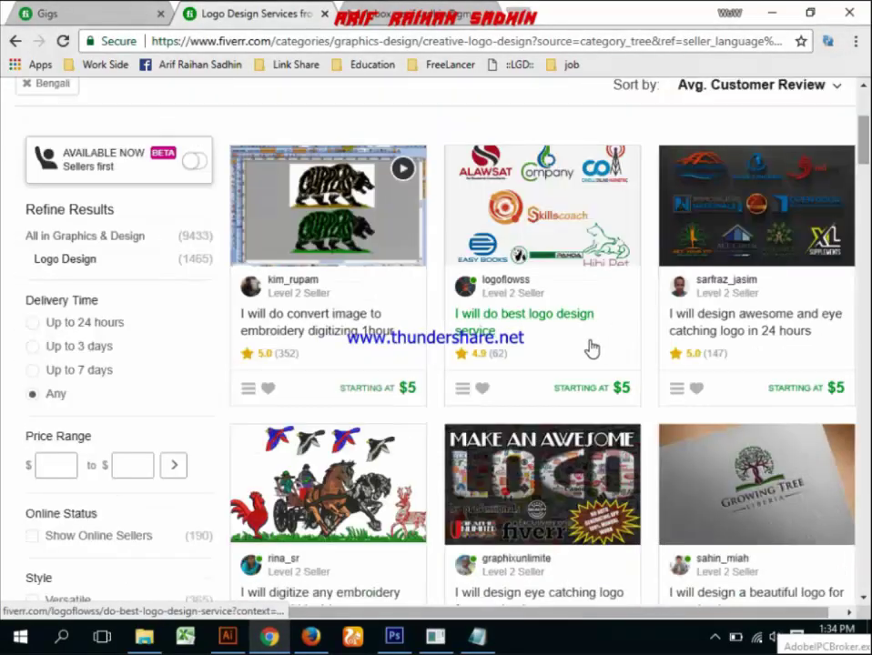
scroll(565, 350, up, 1)
scroll(528, 351, down, 3)
scroll(501, 352, down, 1)
scroll(500, 352, up, 4)
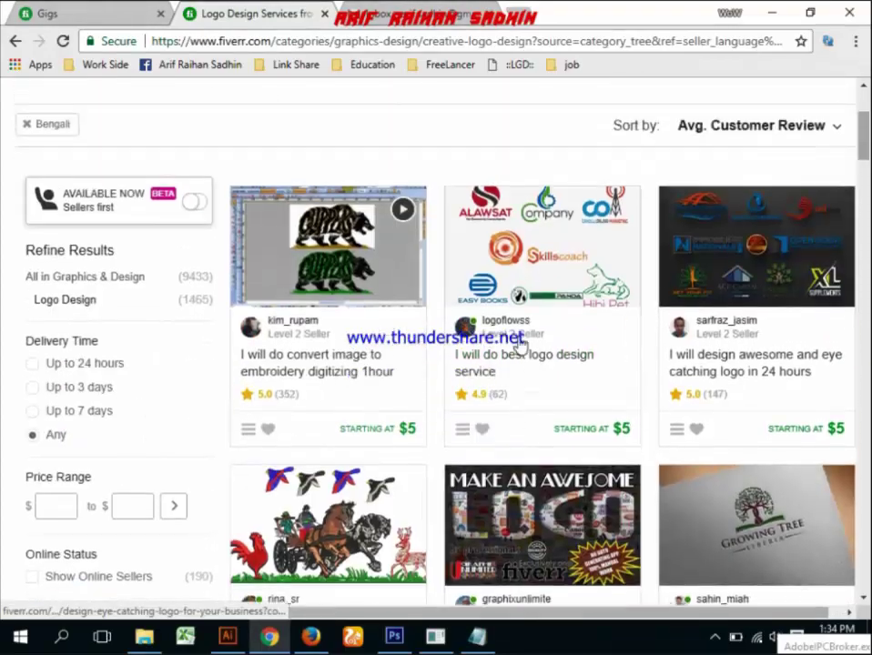
scroll(591, 341, down, 5)
scroll(652, 333, down, 4)
scroll(653, 333, down, 4)
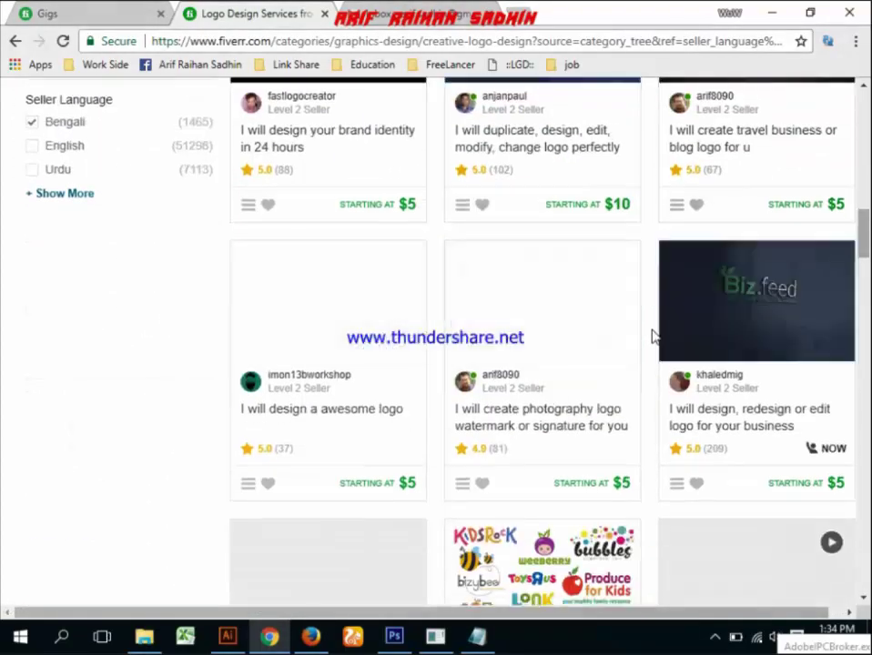
scroll(730, 325, up, 4)
scroll(756, 291, up, 8)
scroll(764, 283, up, 3)
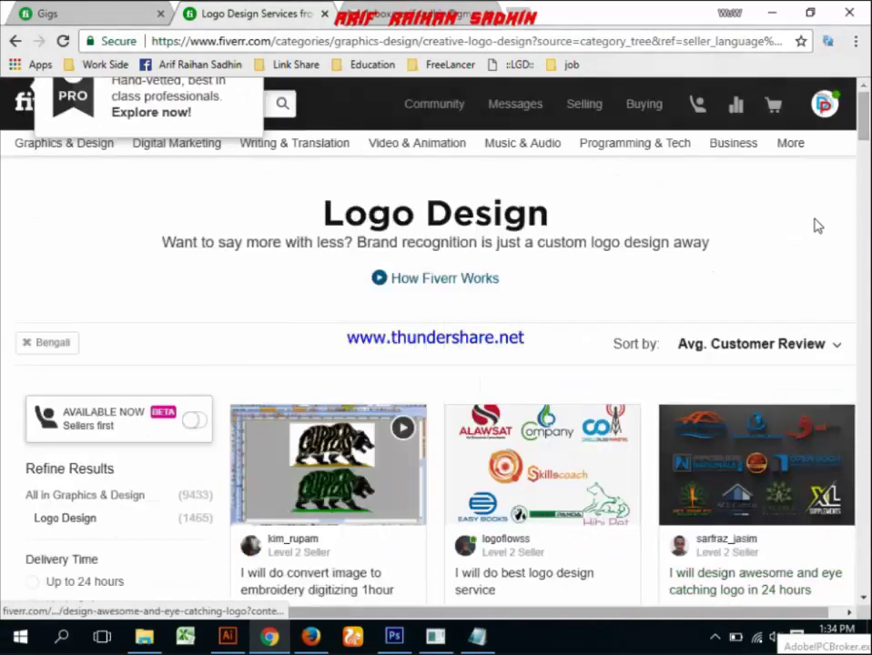
click(835, 348)
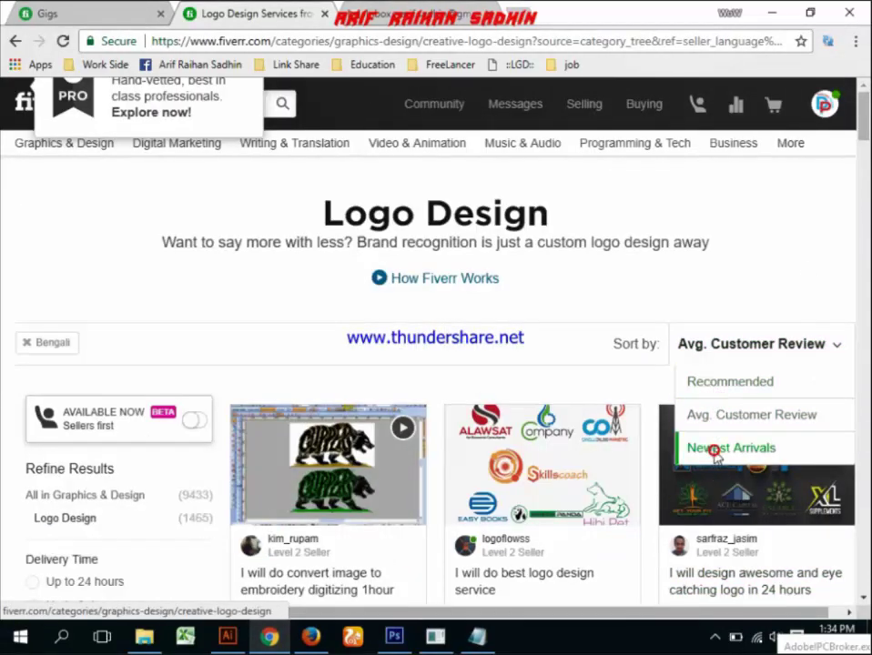
click(716, 449)
scroll(609, 381, down, 2)
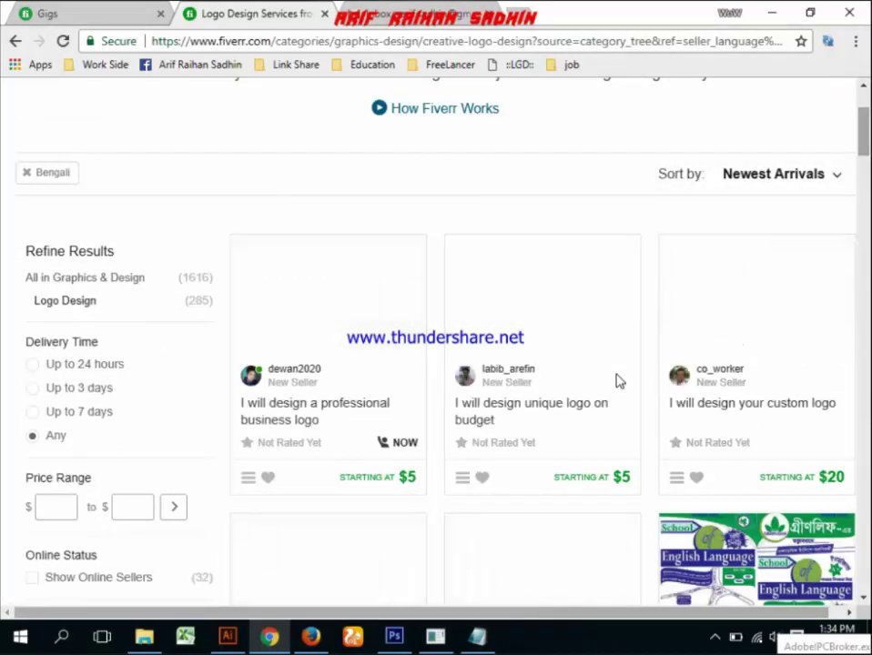
scroll(616, 382, down, 3)
scroll(619, 383, down, 3)
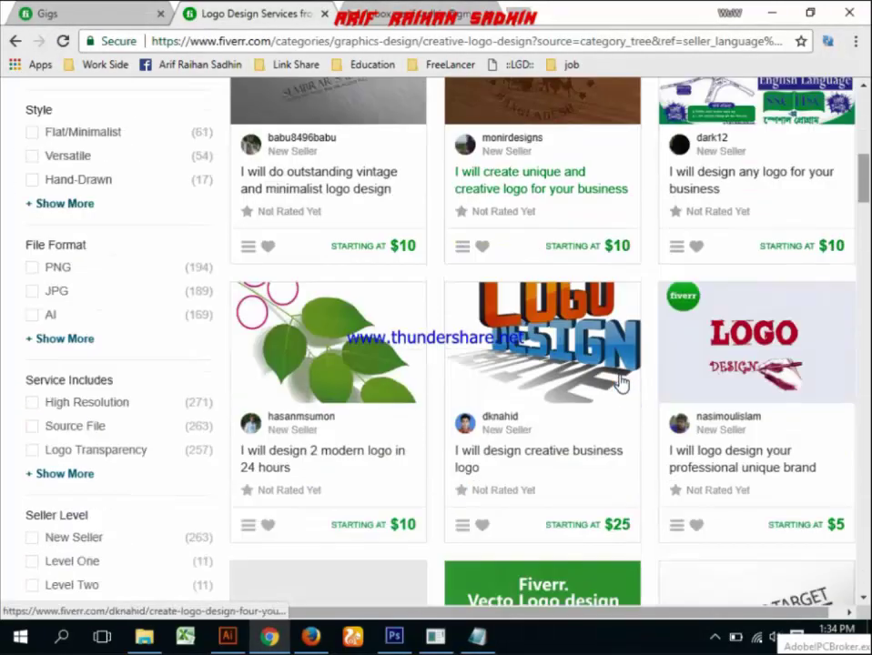
scroll(619, 382, down, 5)
scroll(619, 382, down, 2)
scroll(619, 382, down, 2)
scroll(619, 382, down, 5)
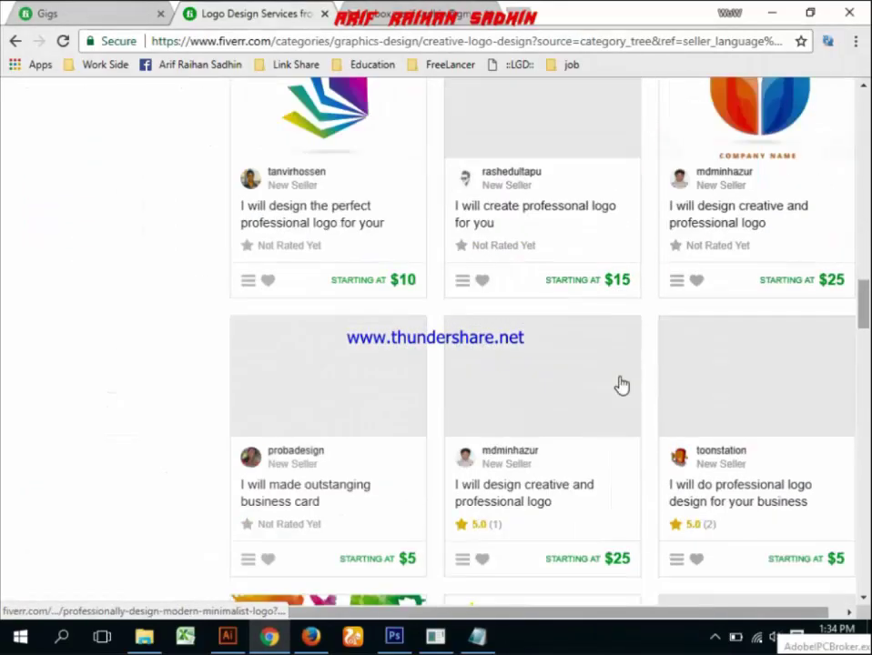
scroll(622, 385, down, 1)
scroll(621, 385, down, 4)
scroll(622, 385, down, 5)
scroll(624, 386, down, 5)
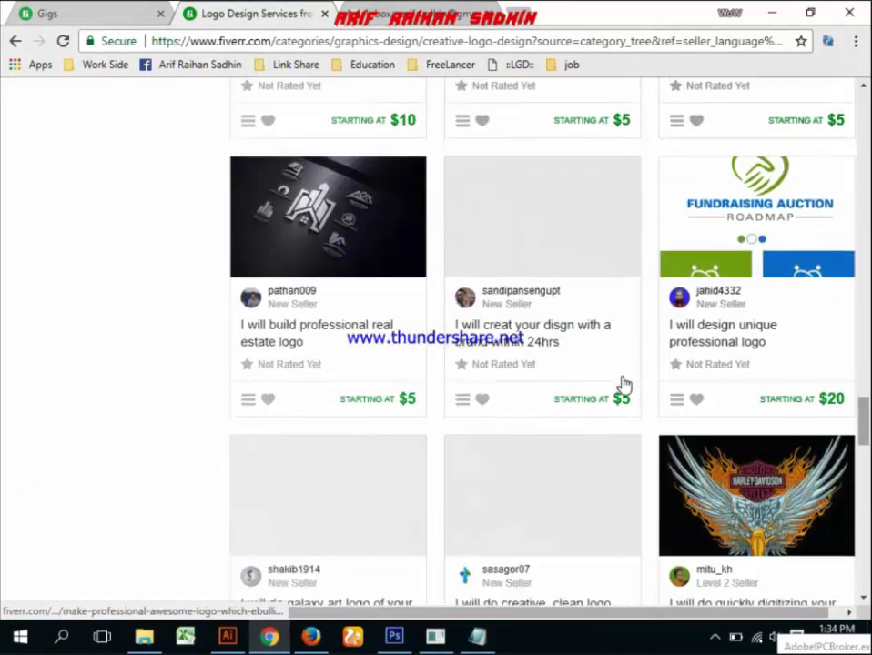
scroll(623, 386, down, 5)
scroll(575, 415, down, 2)
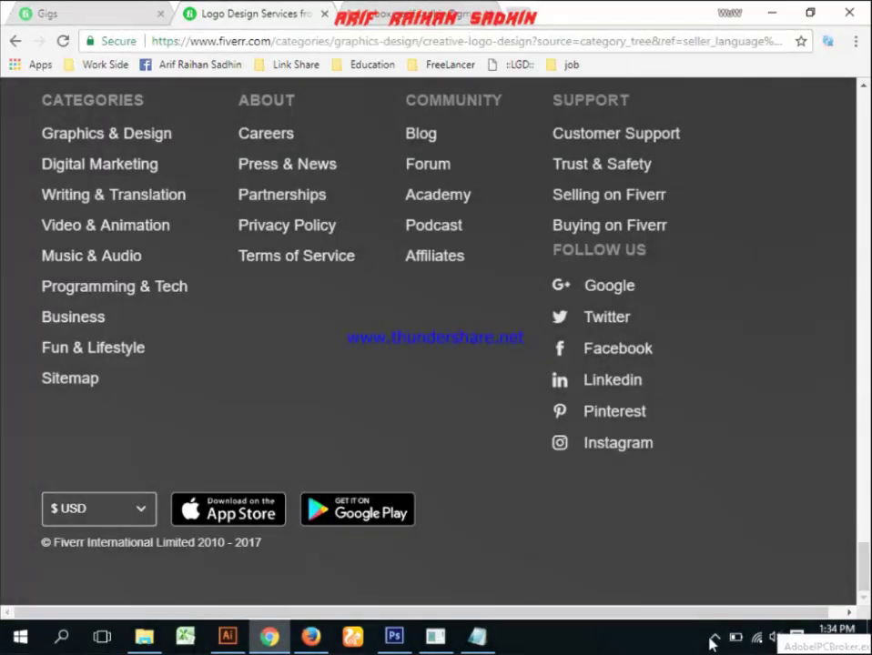
click(713, 639)
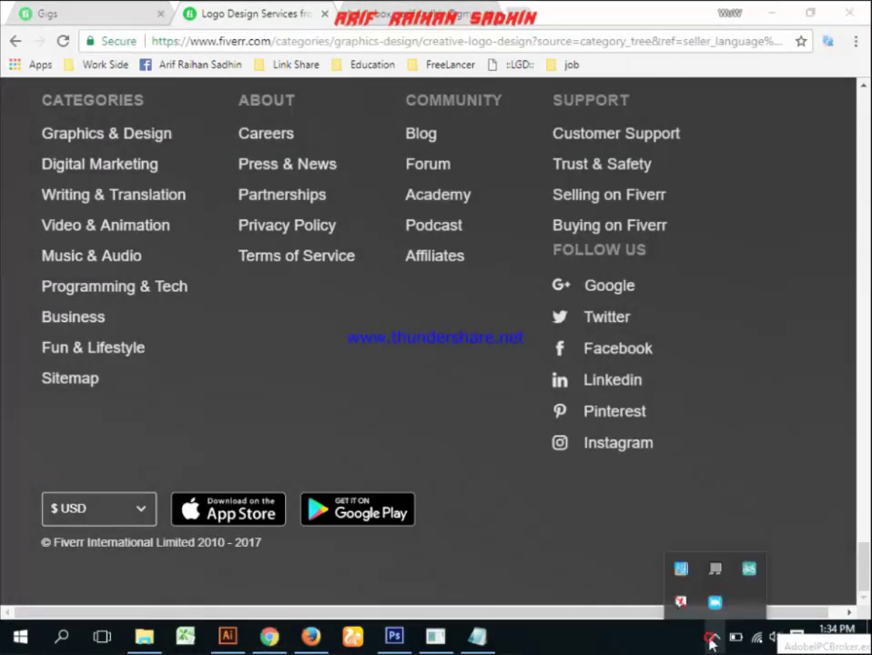
Step: Reopen the Graphics & Design > Logo Design listings in their tab
click(713, 603)
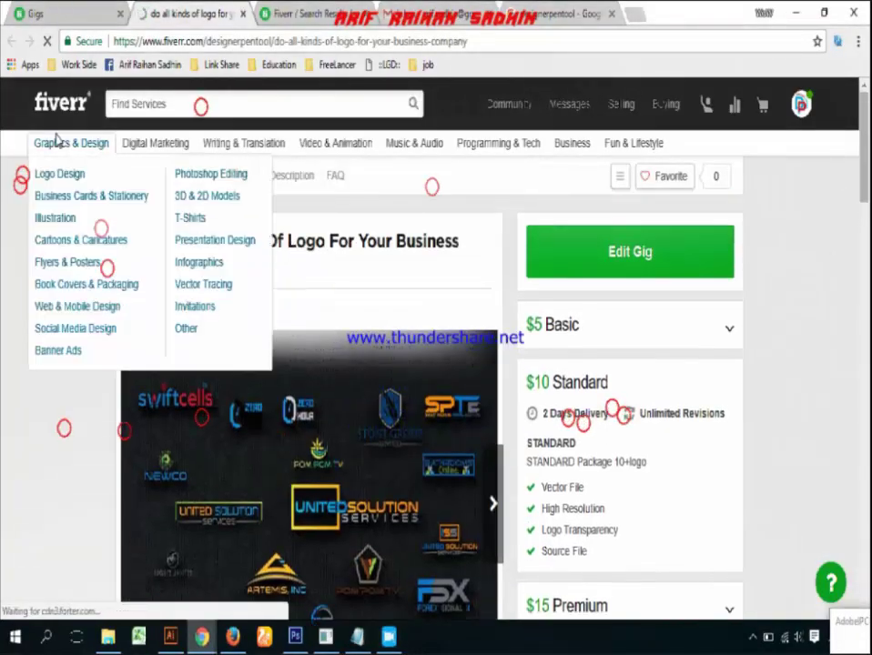
click(68, 173)
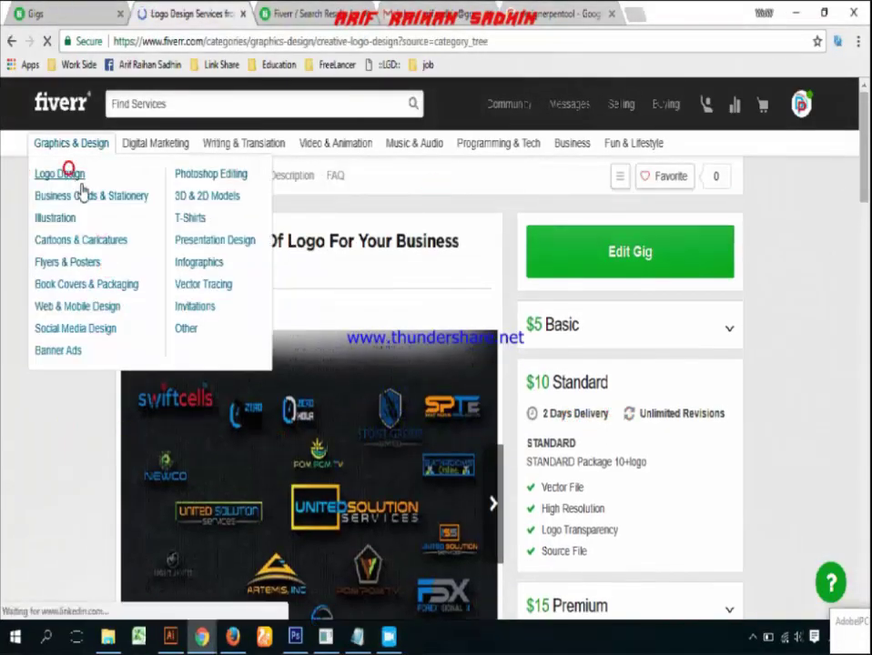
scroll(356, 292, down, 3)
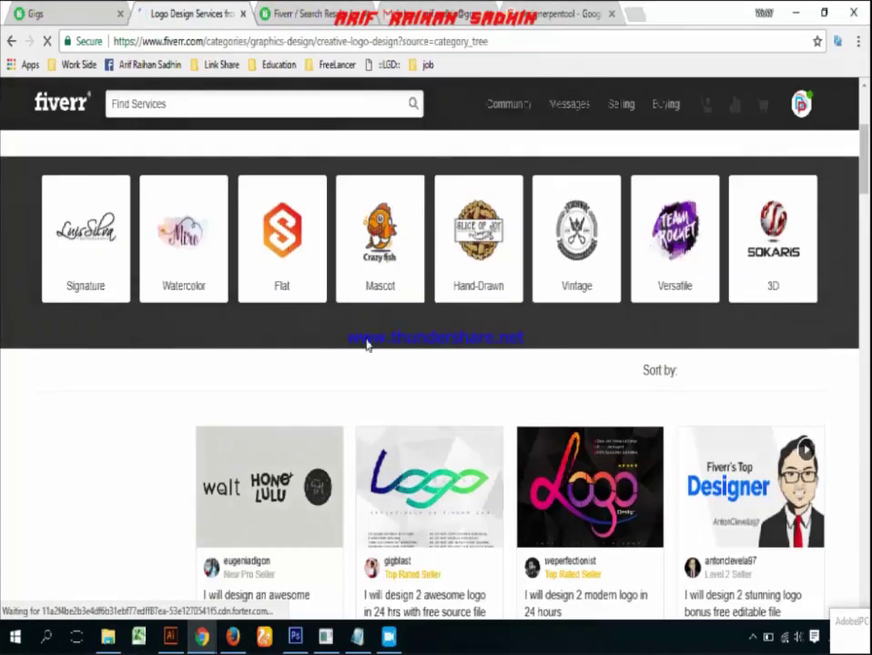
scroll(382, 364, down, 1)
scroll(411, 390, up, 1)
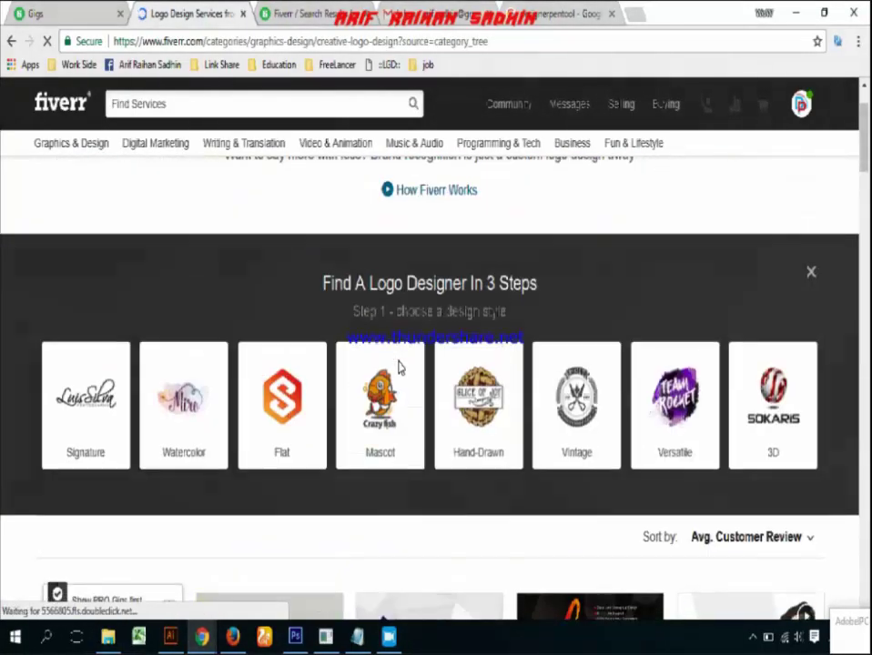
click(306, 11)
click(240, 8)
scroll(273, 300, down, 5)
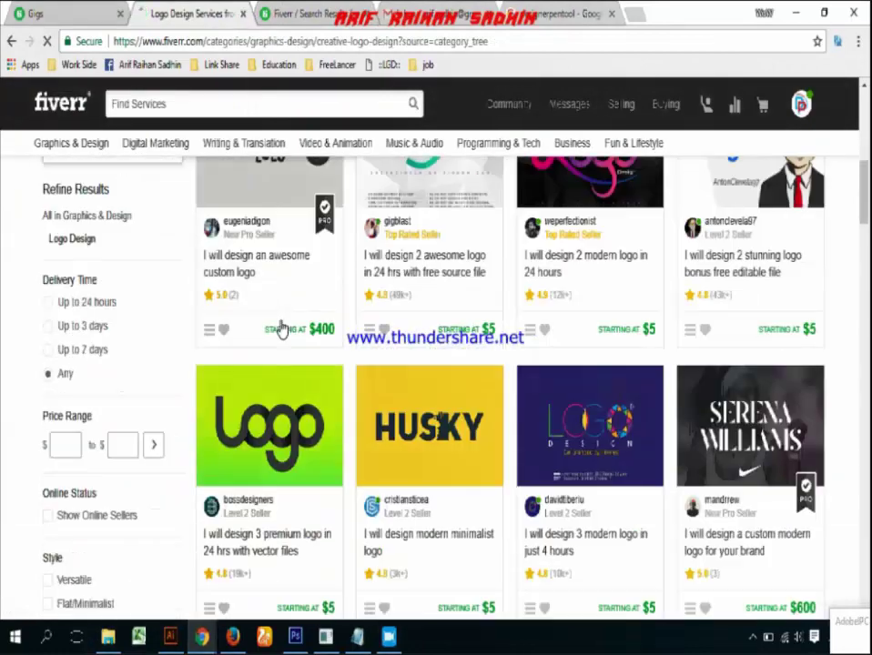
scroll(218, 382, down, 3)
scroll(109, 446, down, 1)
scroll(108, 470, down, 4)
scroll(102, 425, down, 3)
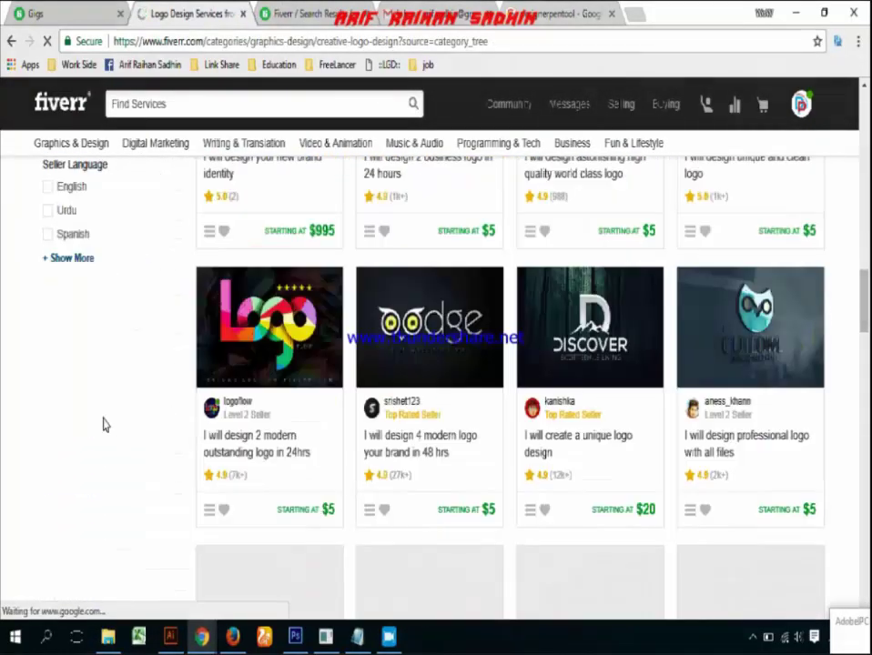
scroll(68, 268, up, 1)
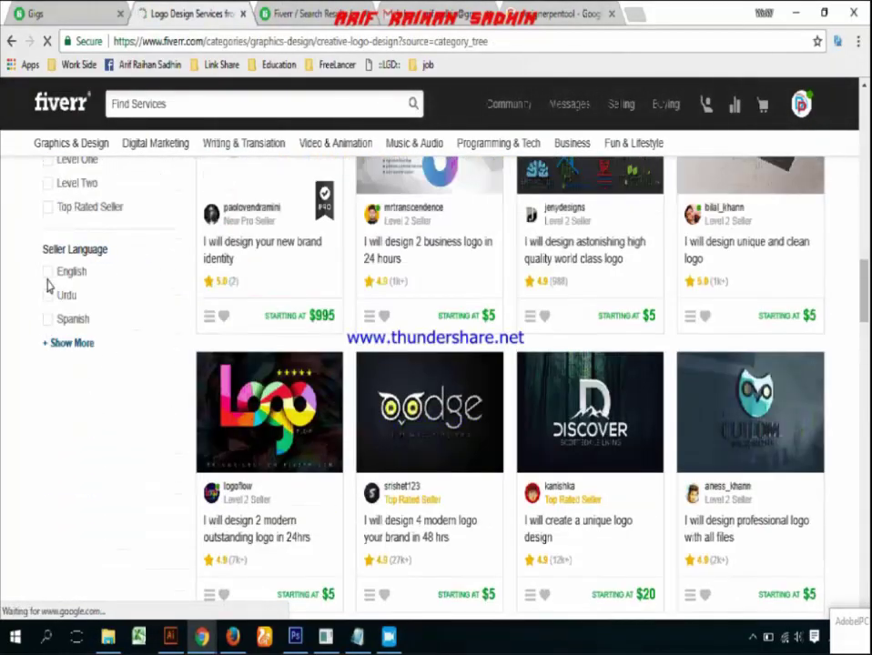
Step: Filter the listings to English-speaking sellers at New Seller level
click(47, 275)
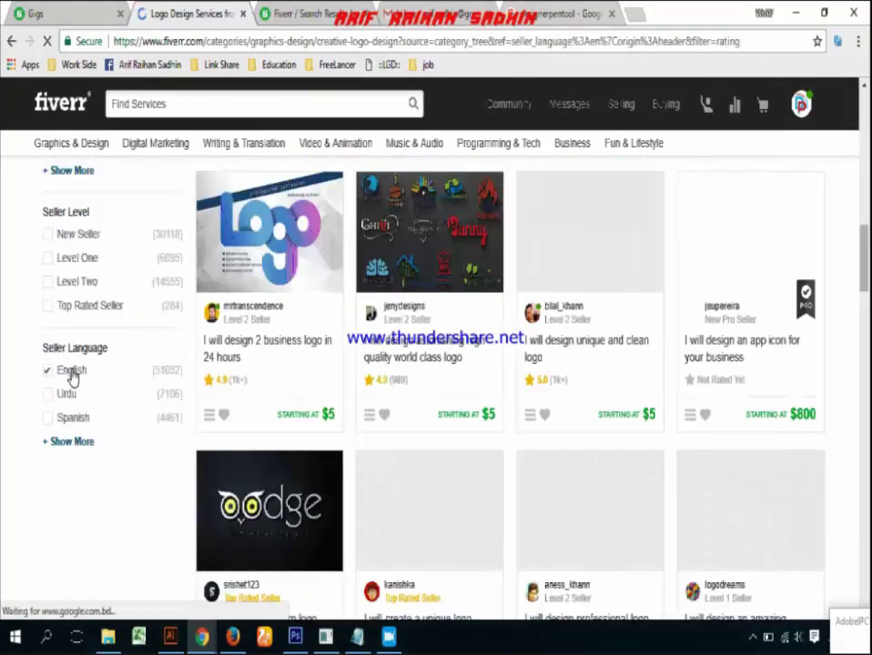
scroll(73, 378, up, 3)
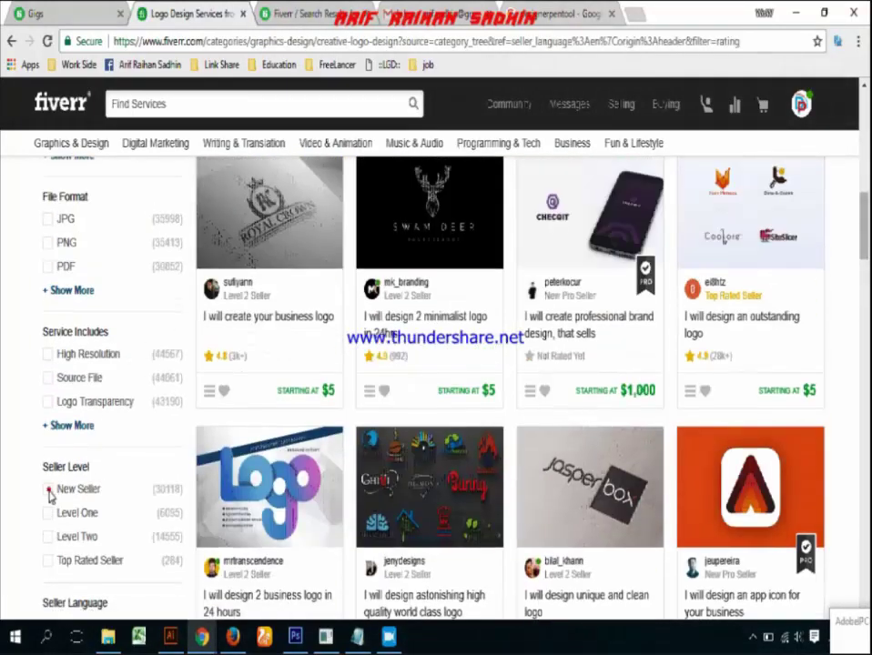
click(48, 490)
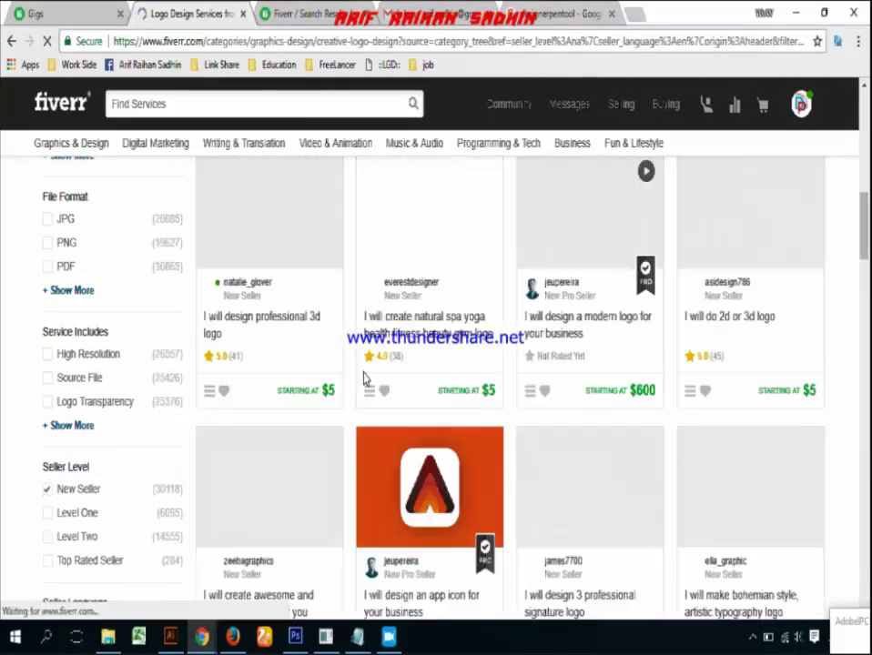
Step: Sort the filtered Logo Design gigs by Newest Arrivals
scroll(649, 340, up, 2)
scroll(650, 340, up, 2)
scroll(650, 340, up, 3)
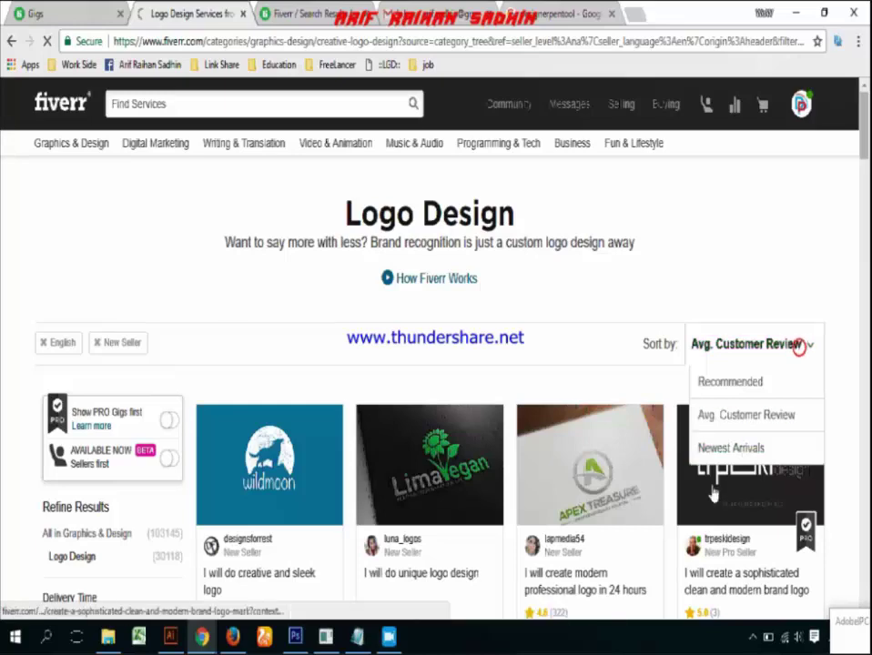
click(728, 448)
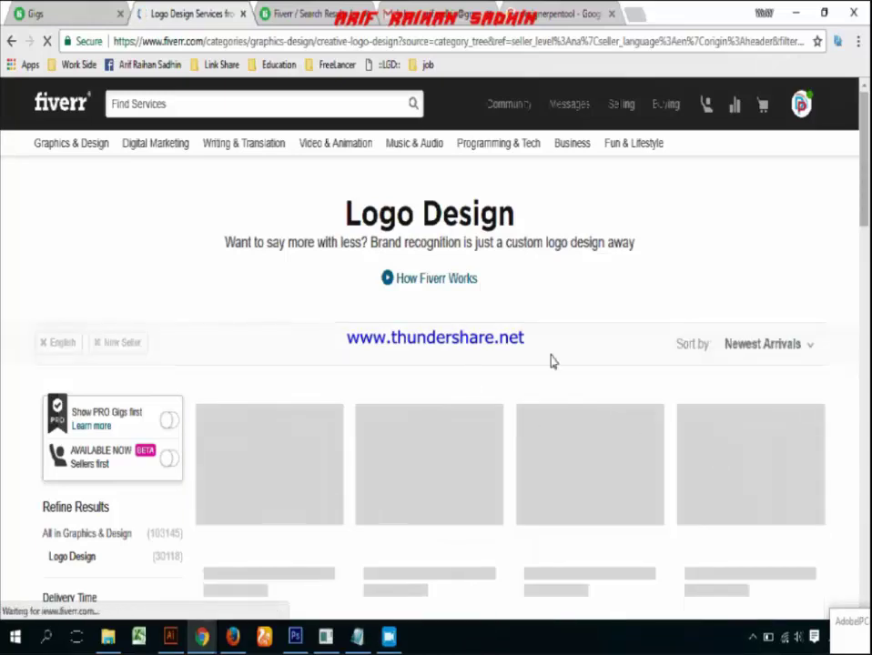
scroll(670, 331, down, 2)
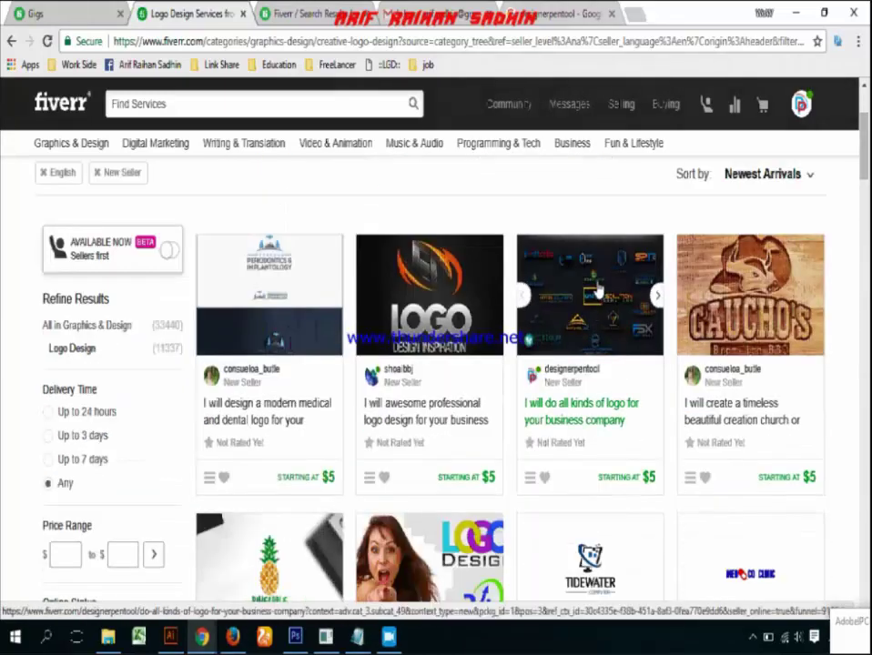
scroll(605, 297, up, 1)
Step: Open the 'I will do all kinds of logo for your business company' gig
click(606, 346)
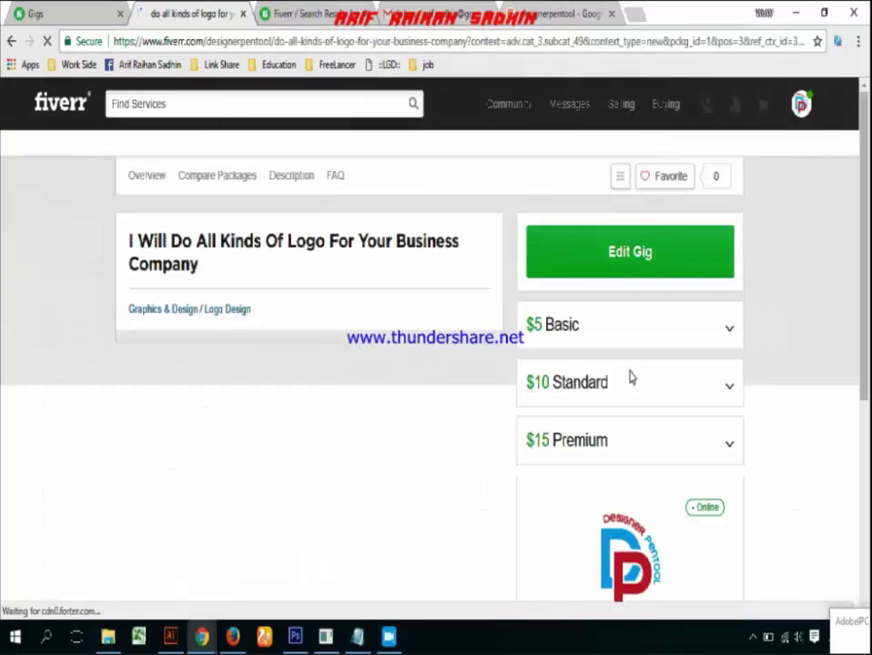
scroll(431, 319, down, 2)
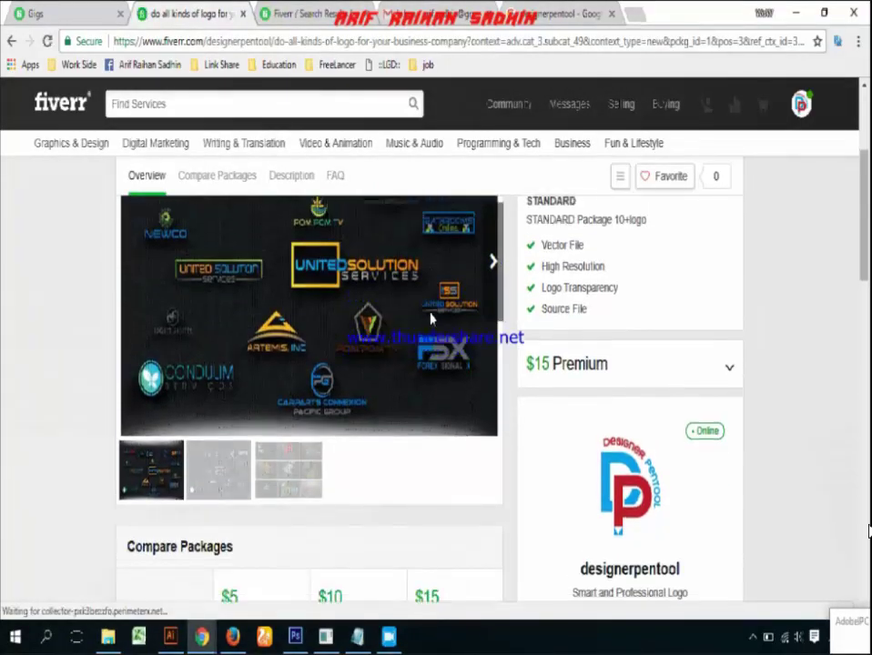
scroll(310, 251, up, 2)
Step: Select and deselect the gig's title heading a few times
drag(220, 268, 116, 234)
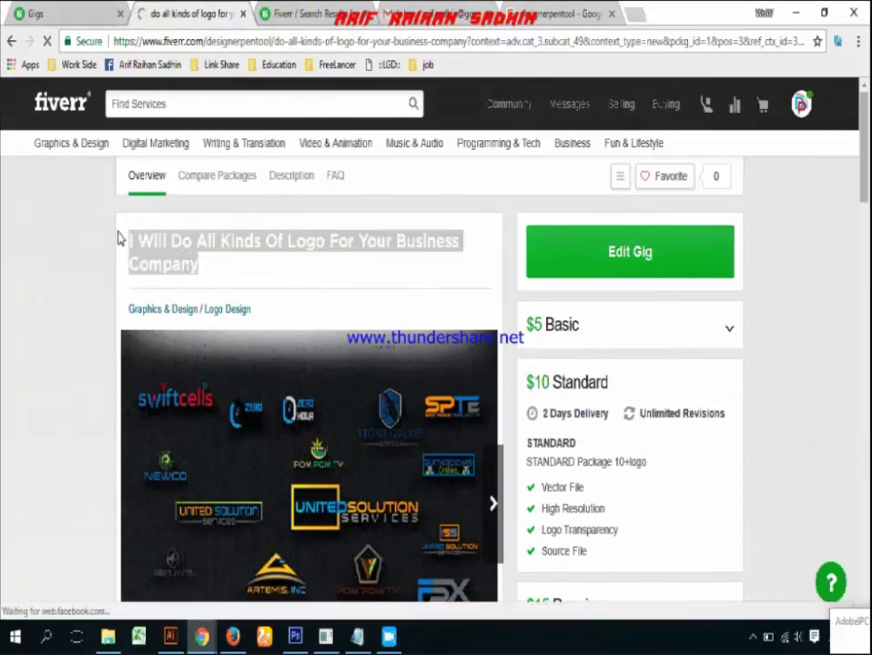
click(80, 271)
drag(210, 265, 118, 240)
click(60, 294)
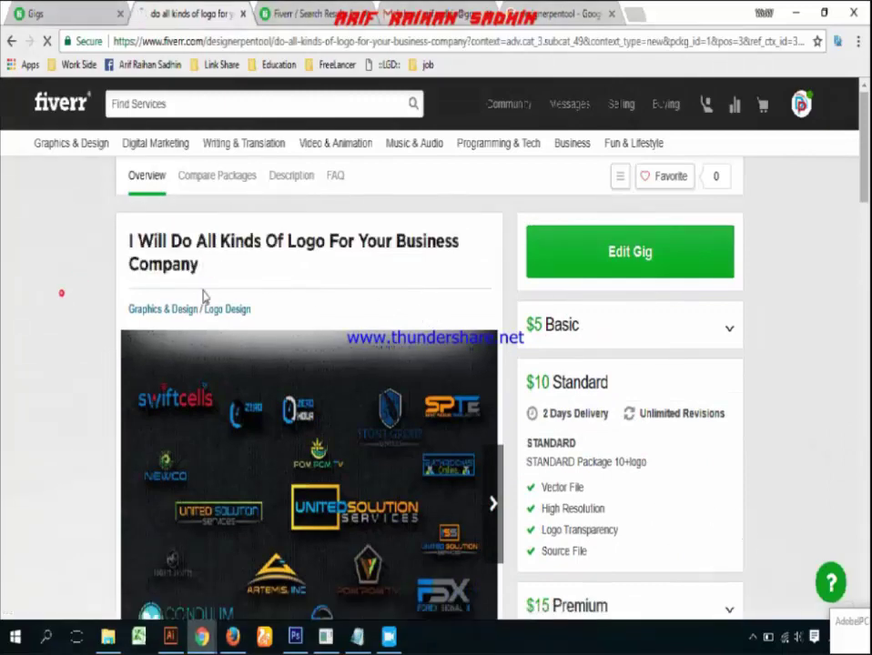
drag(213, 269, 98, 229)
click(91, 248)
Step: Review the $5 Basic, $10 Standard and $15 Premium packages, then bring up the recorder controls
scroll(704, 370, down, 3)
scroll(781, 305, up, 3)
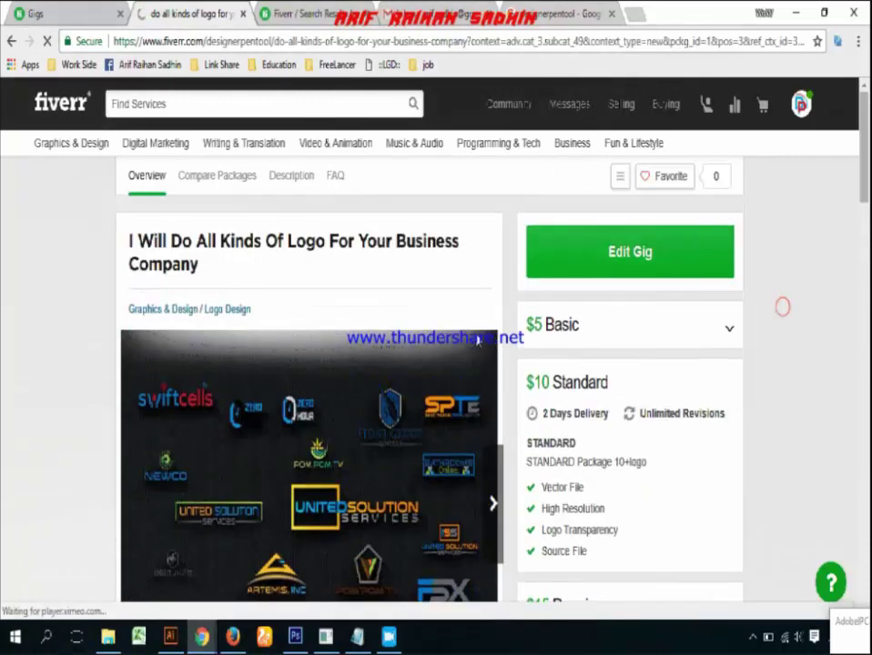
scroll(714, 394, down, 2)
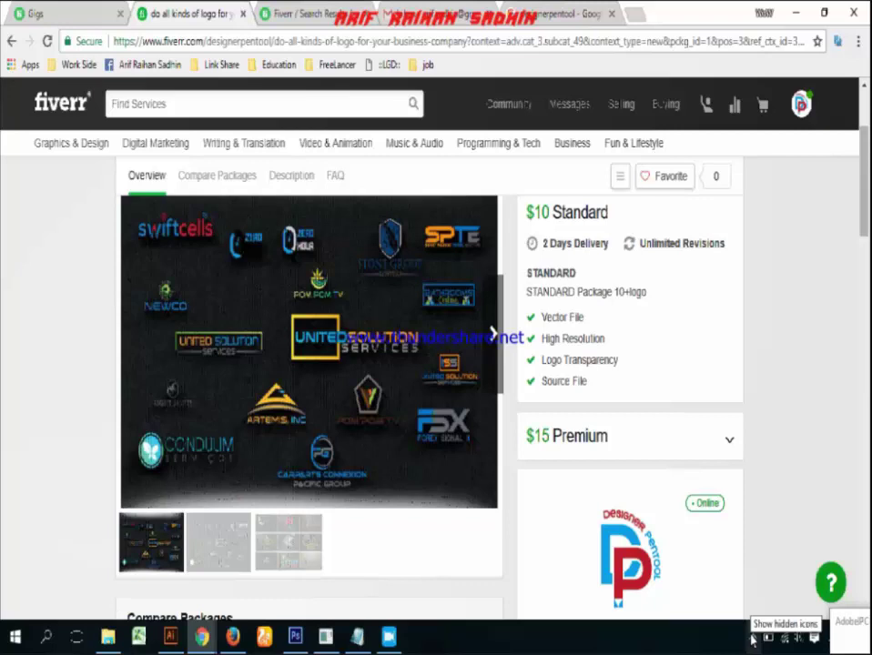
click(751, 640)
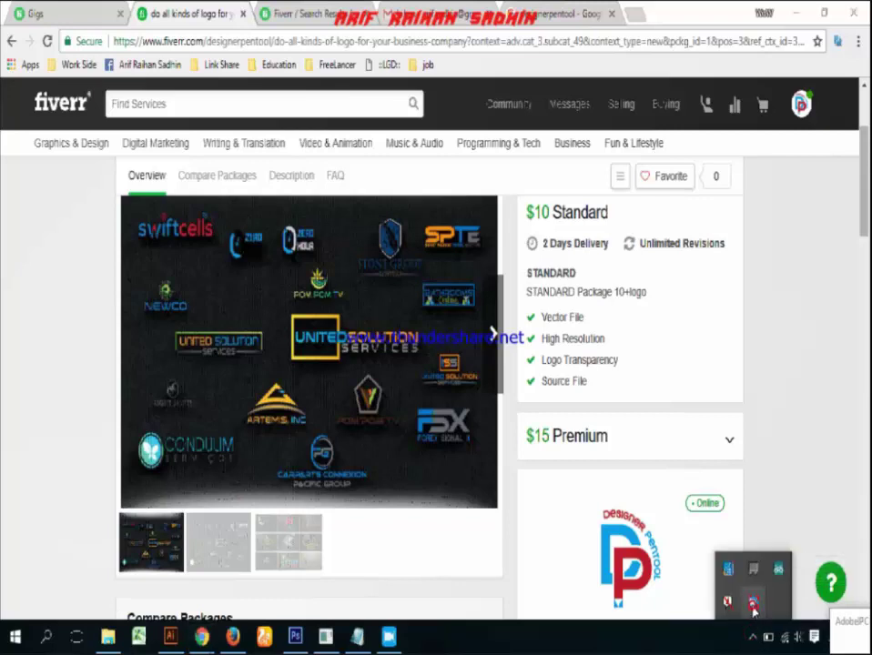
click(753, 601)
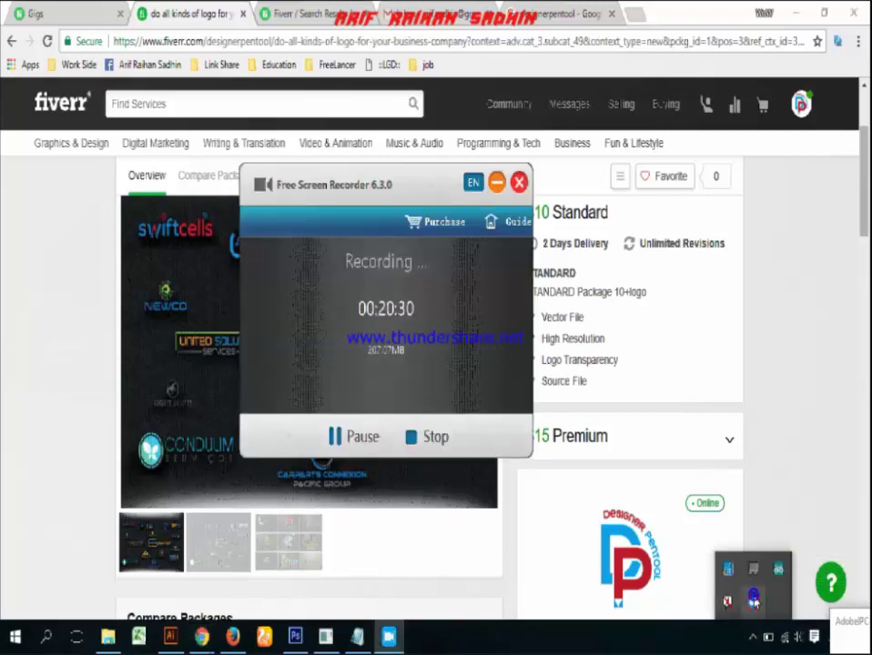